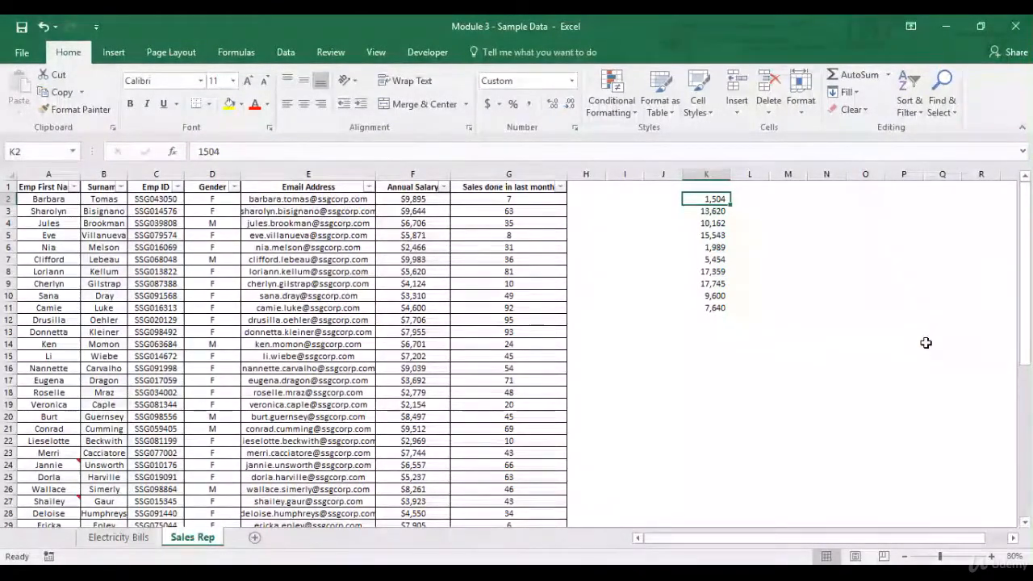
{"action": "left_click", "coordinate": [742, 201]}
{"action": "left_click", "coordinate": [720, 200]}
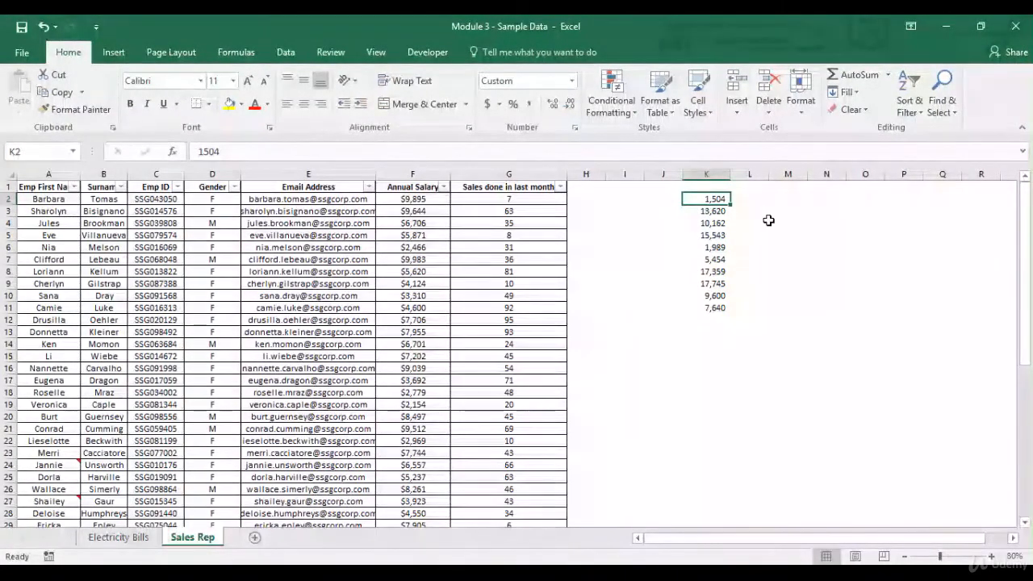
{"action": "key", "text": "ctrl+shift+Down"}
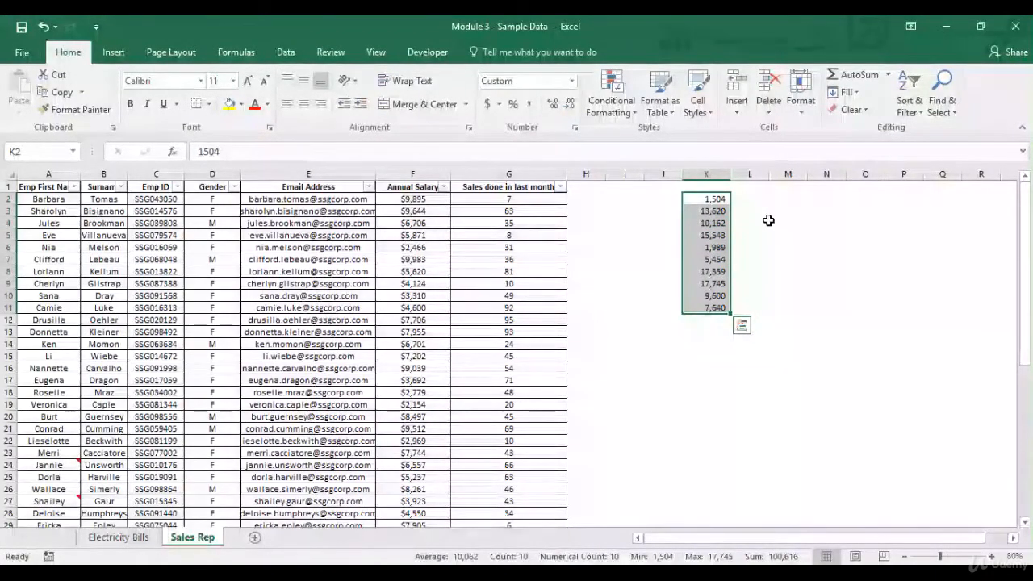
{"action": "left_click", "coordinate": [715, 200]}
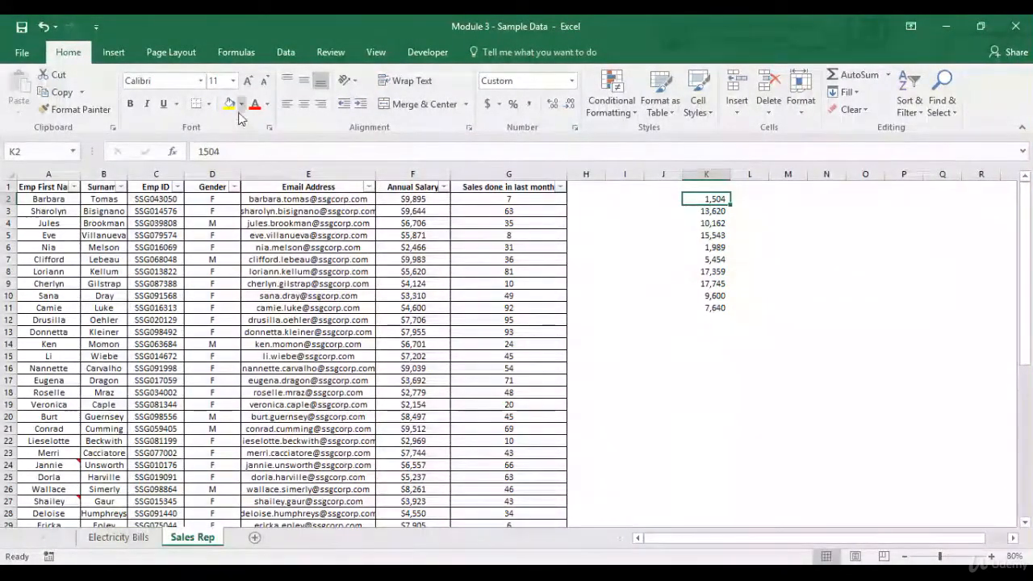
Step: Fill cell K3 with yellow and copy its formatting to cells K4, K5, K8, K9 and K10
{"action": "left_click", "coordinate": [724, 211]}
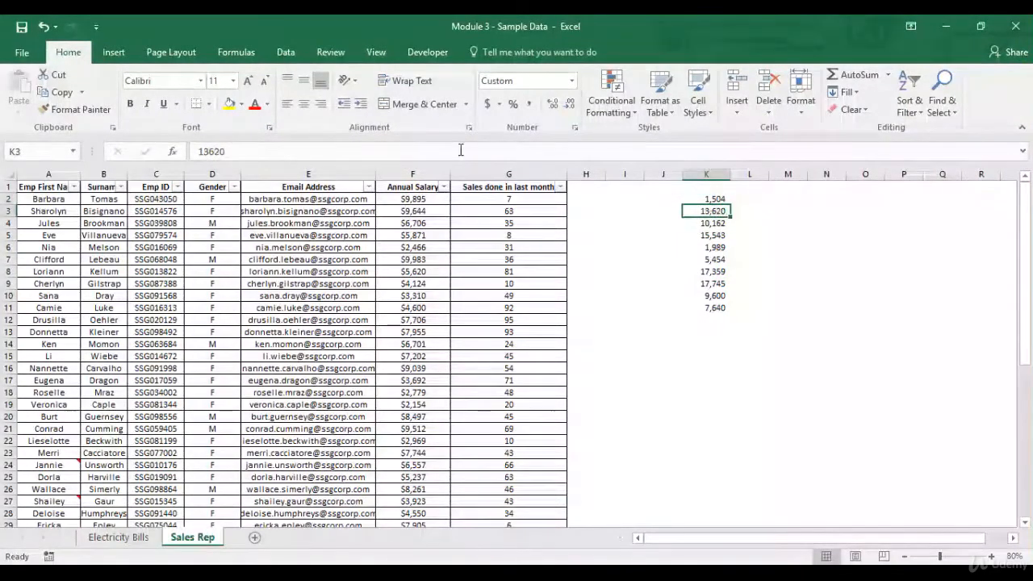
{"action": "left_click", "coordinate": [230, 106]}
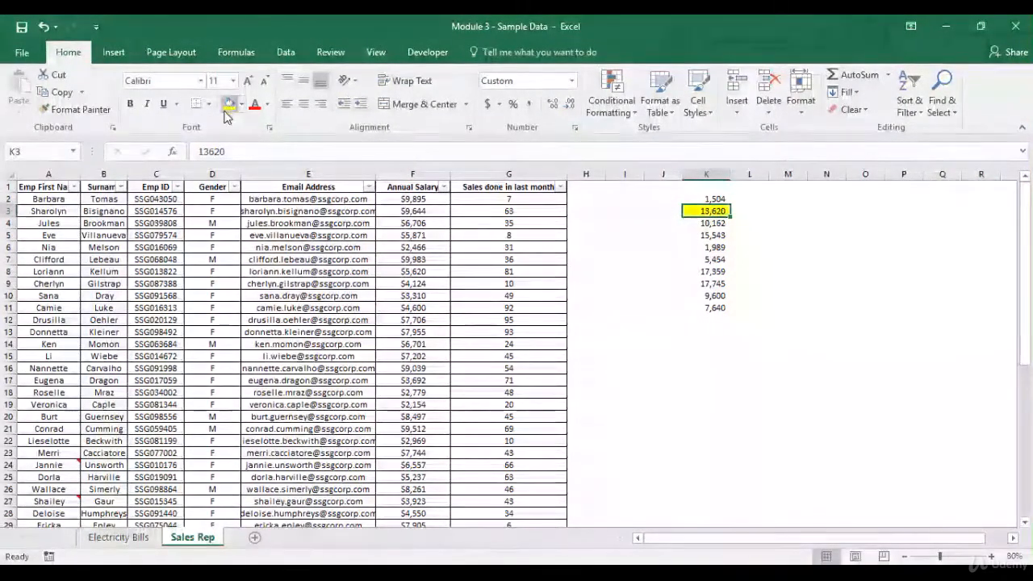
{"action": "left_click", "coordinate": [106, 111]}
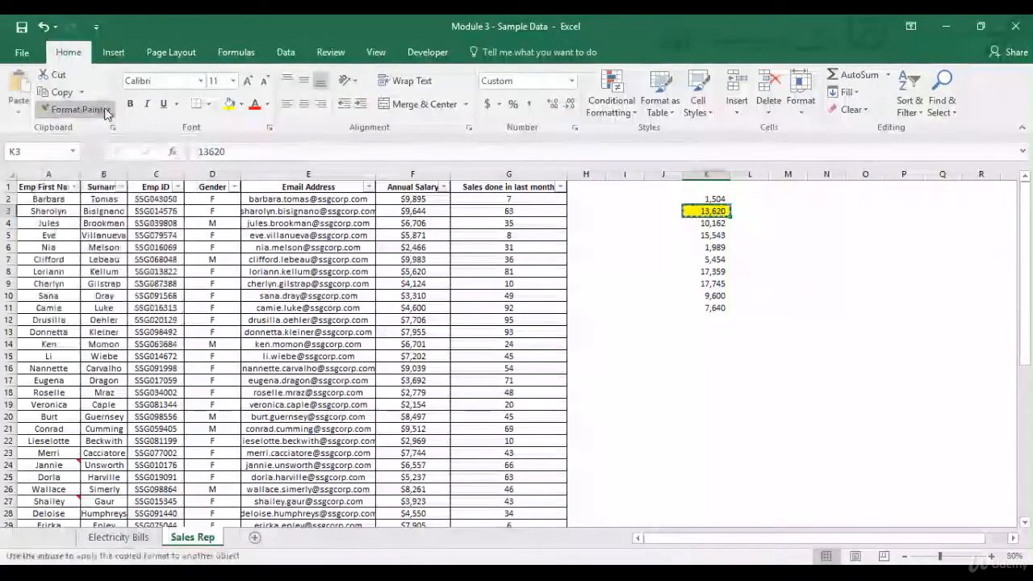
{"action": "left_click", "coordinate": [717, 222]}
{"action": "left_click", "coordinate": [722, 234]}
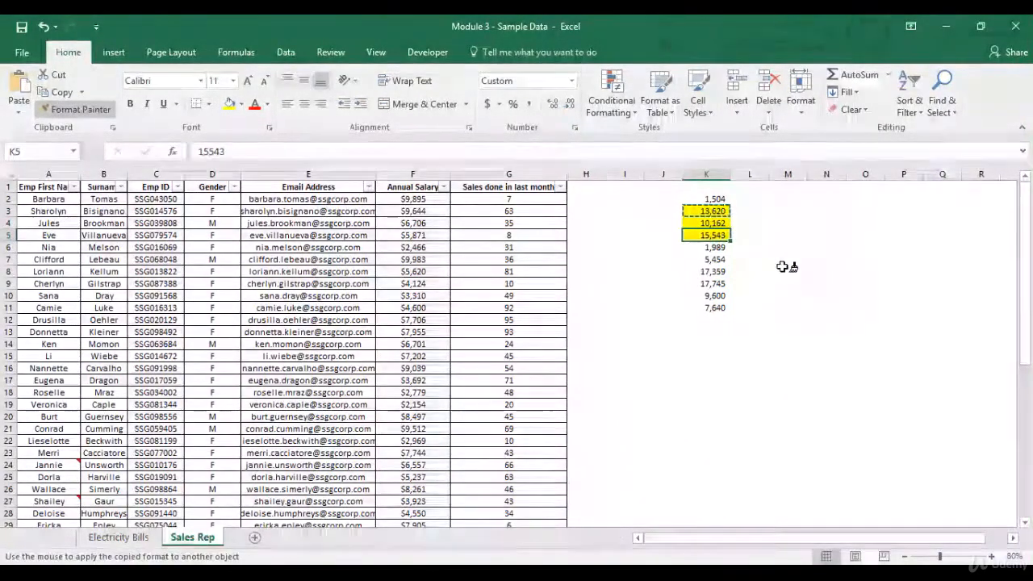
{"action": "left_click", "coordinate": [718, 272]}
{"action": "left_click", "coordinate": [721, 284]}
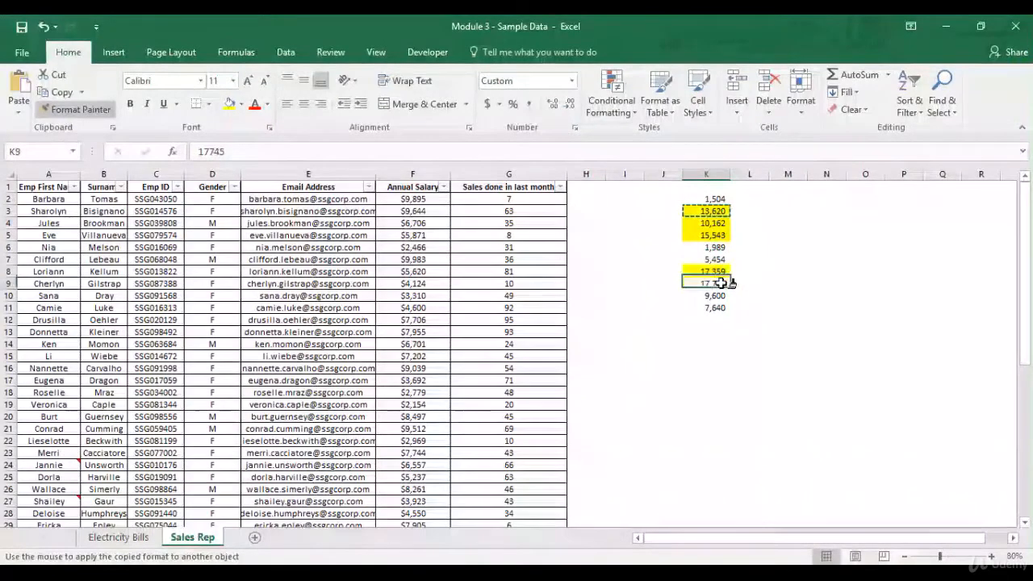
{"action": "left_click", "coordinate": [718, 295]}
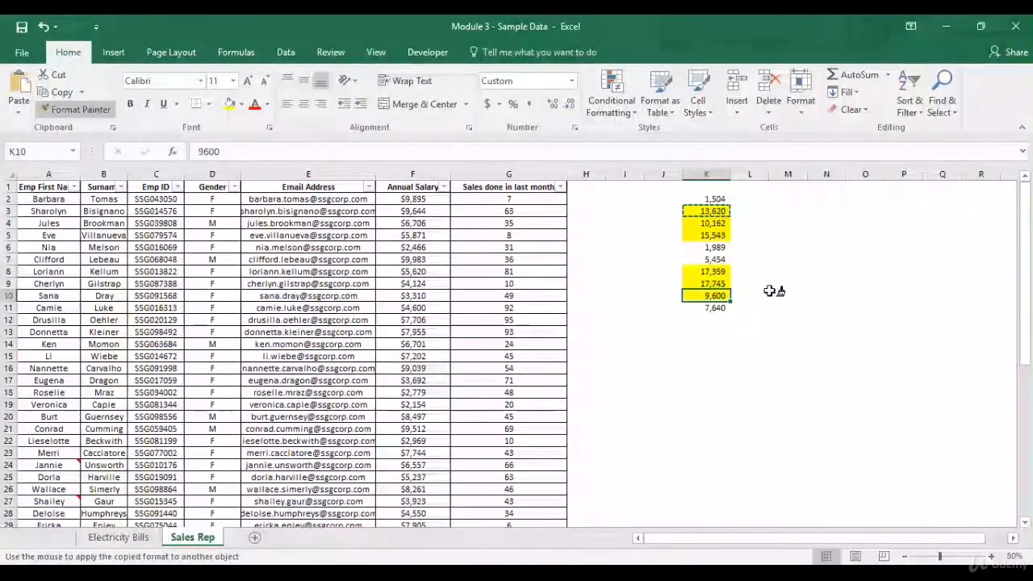
{"action": "key", "text": "Escape"}
{"action": "left_click_drag", "start_coordinate": [717, 201], "coordinate": [721, 310]}
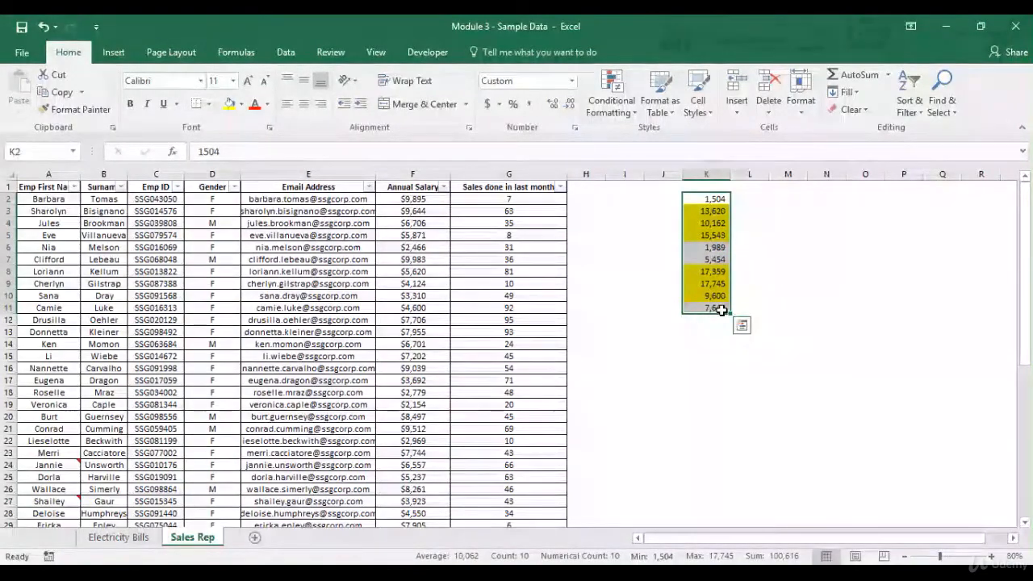
{"action": "left_click", "coordinate": [438, 202]}
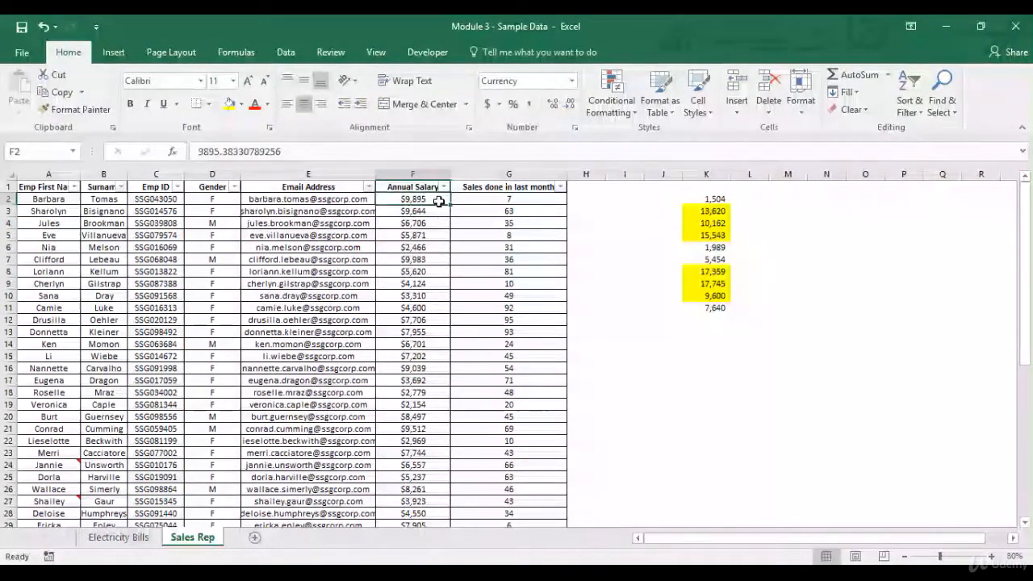
{"action": "key", "text": "ctrl+shift+Down"}
{"action": "key", "text": "ctrl+Up"}
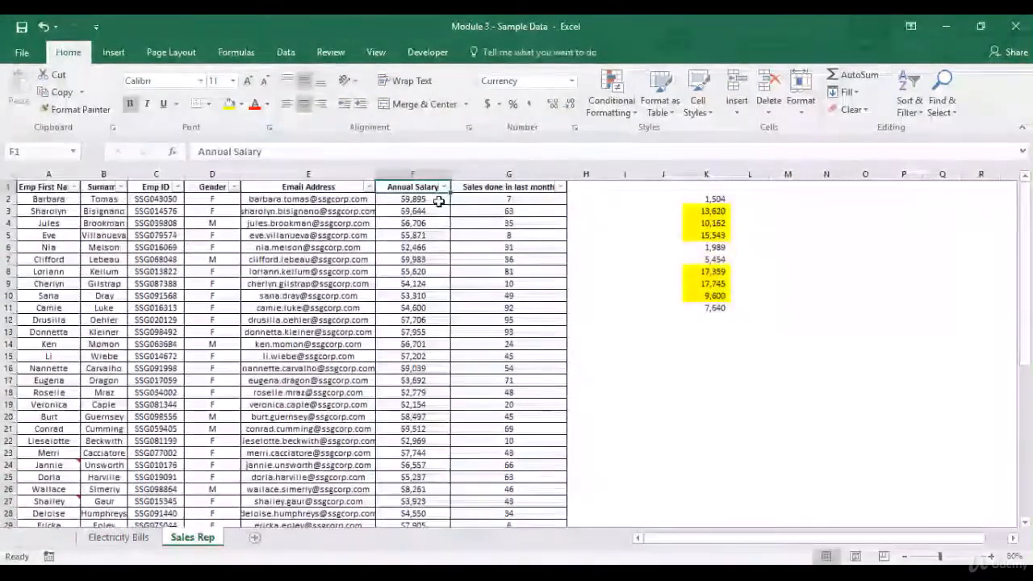
Step: Set up a Greater Than highlight rule for the Annual Salary values in F2:F51 with a threshold of $9000
{"action": "left_click", "coordinate": [439, 201]}
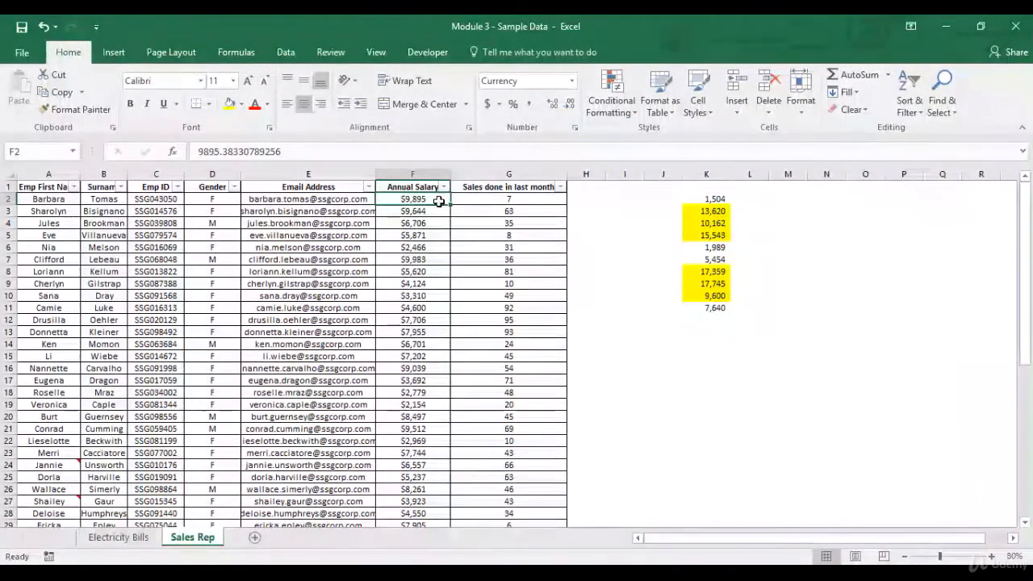
{"action": "key", "text": "ctrl+shift+Down"}
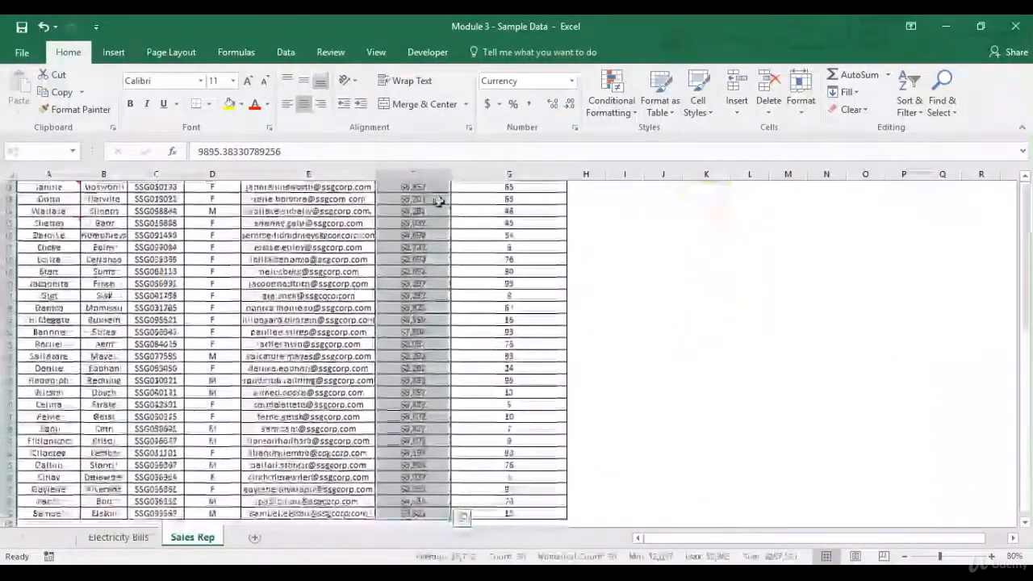
{"action": "left_click", "coordinate": [625, 112]}
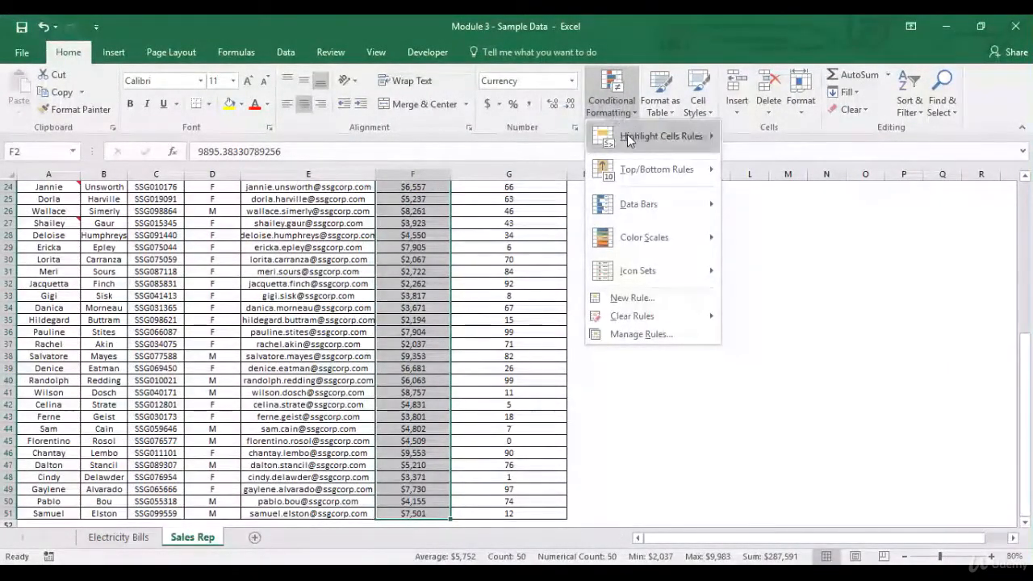
{"action": "mouse_move", "coordinate": [628, 139]}
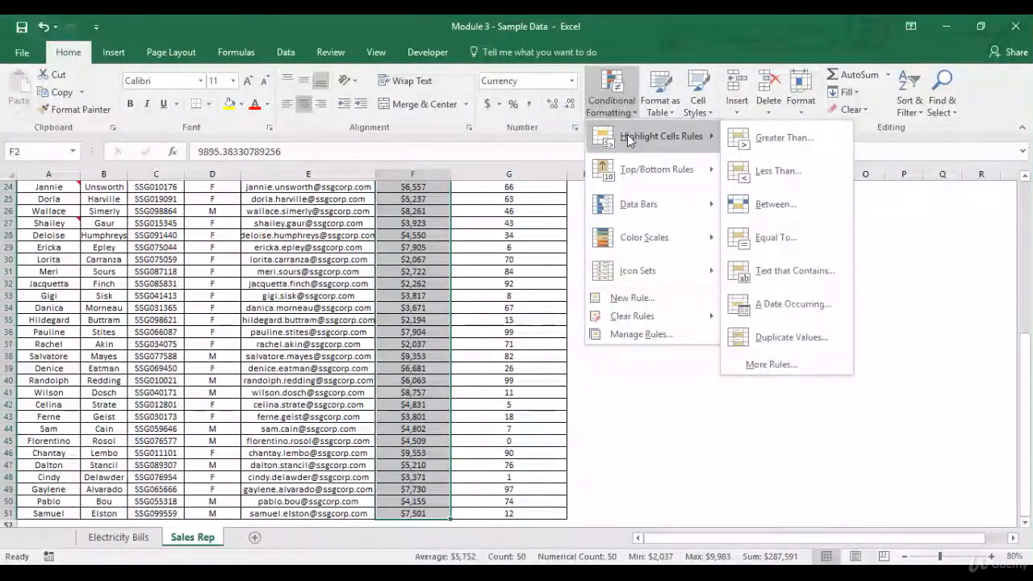
{"action": "left_click", "coordinate": [764, 143]}
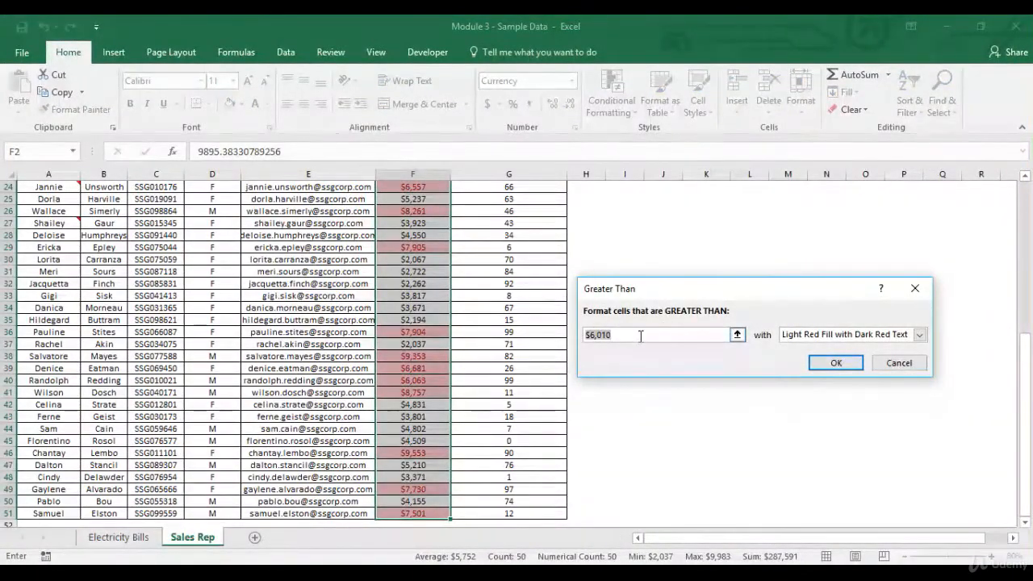
{"action": "key", "text": "BackSpace"}
{"action": "key", "text": "BackSpace"}
{"action": "key", "text": "BackSpace"}
{"action": "key", "text": "BackSpace"}
{"action": "key", "text": "BackSpace"}
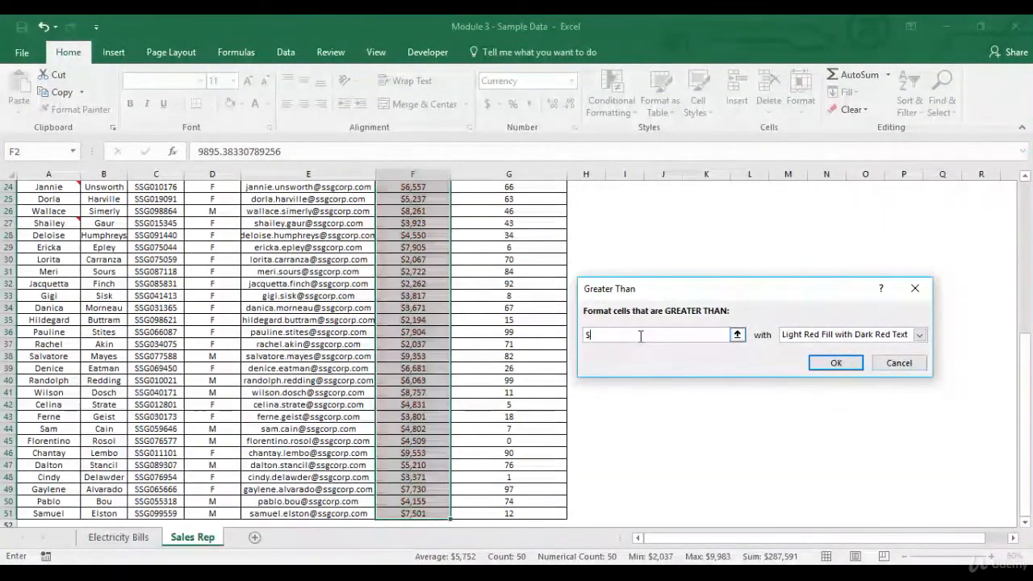
{"action": "type", "text": "9000"}
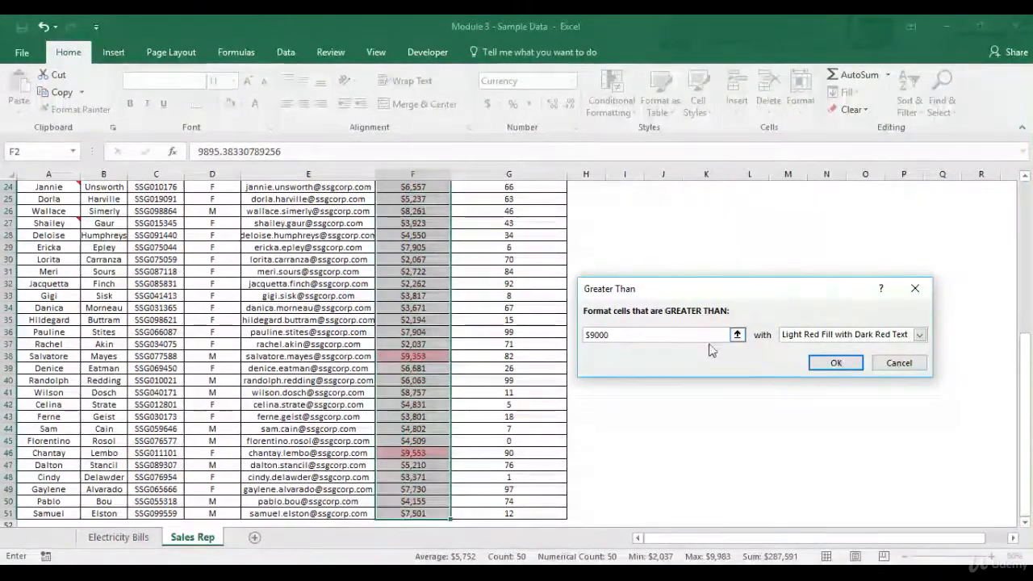
Step: Give the Greater Than rule a custom format with a solid yellow fill and apply it
{"action": "left_click", "coordinate": [921, 336]}
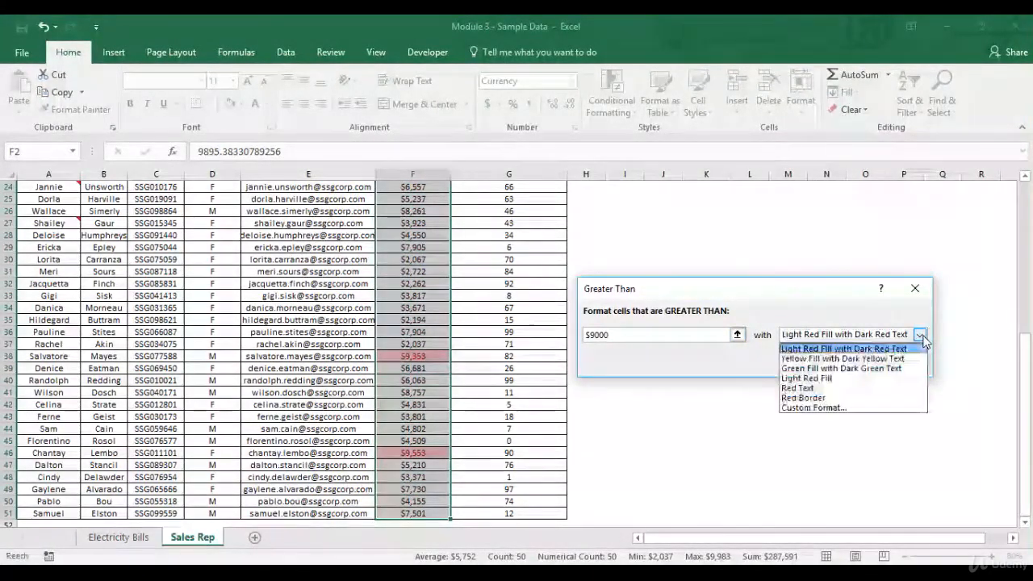
{"action": "left_click", "coordinate": [856, 408]}
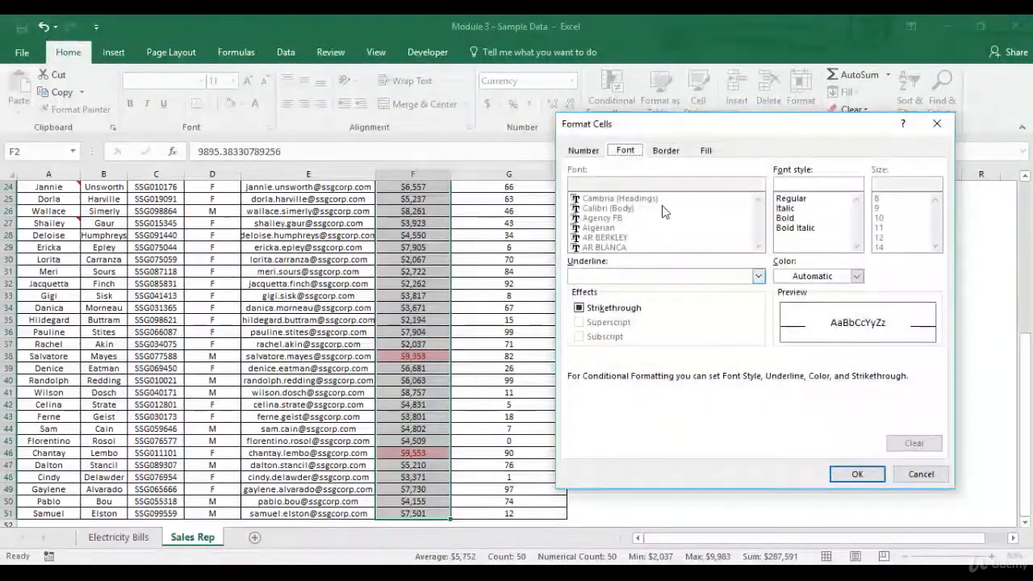
{"action": "left_click", "coordinate": [708, 151]}
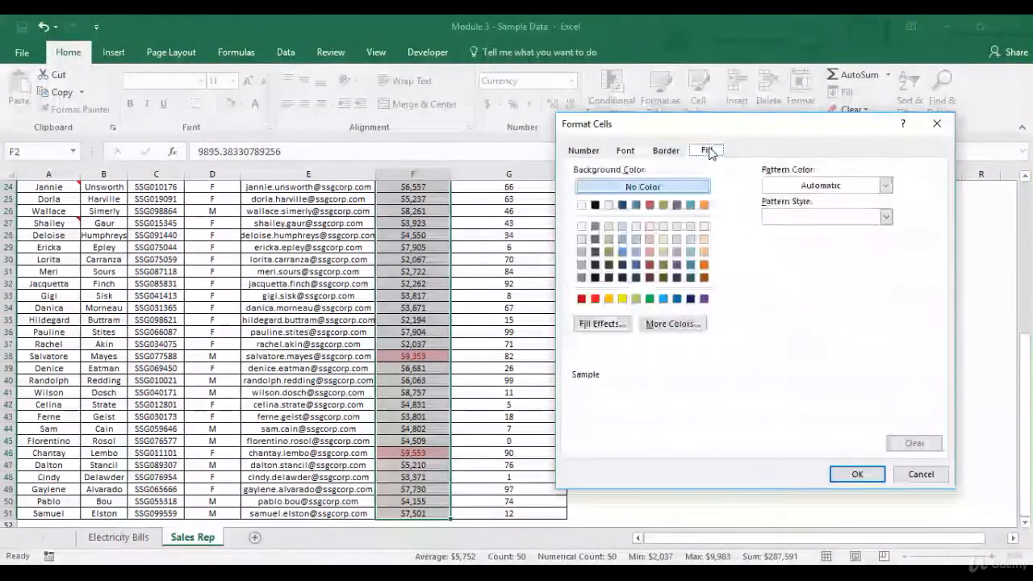
{"action": "left_click", "coordinate": [623, 300]}
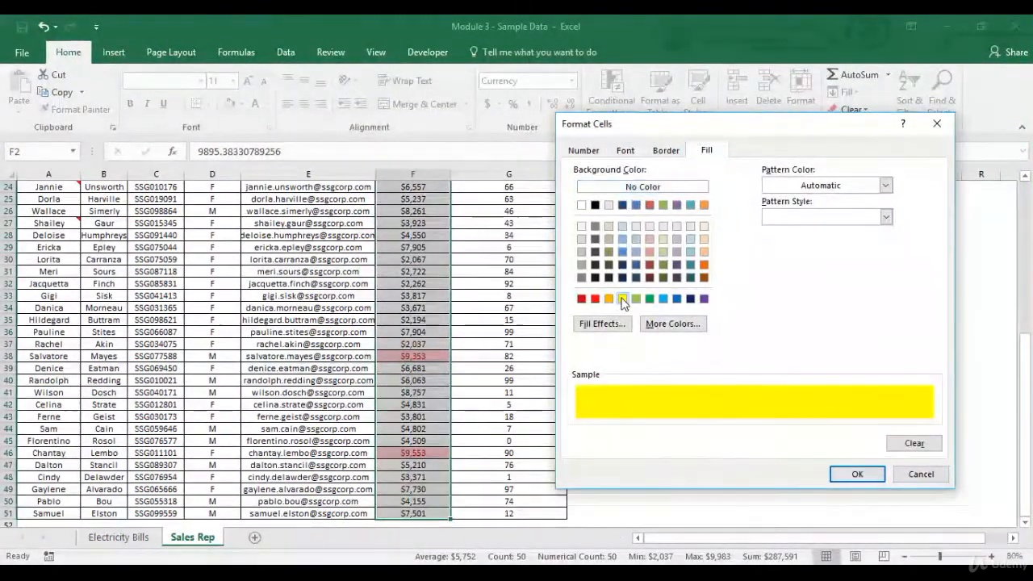
{"action": "left_click", "coordinate": [858, 474]}
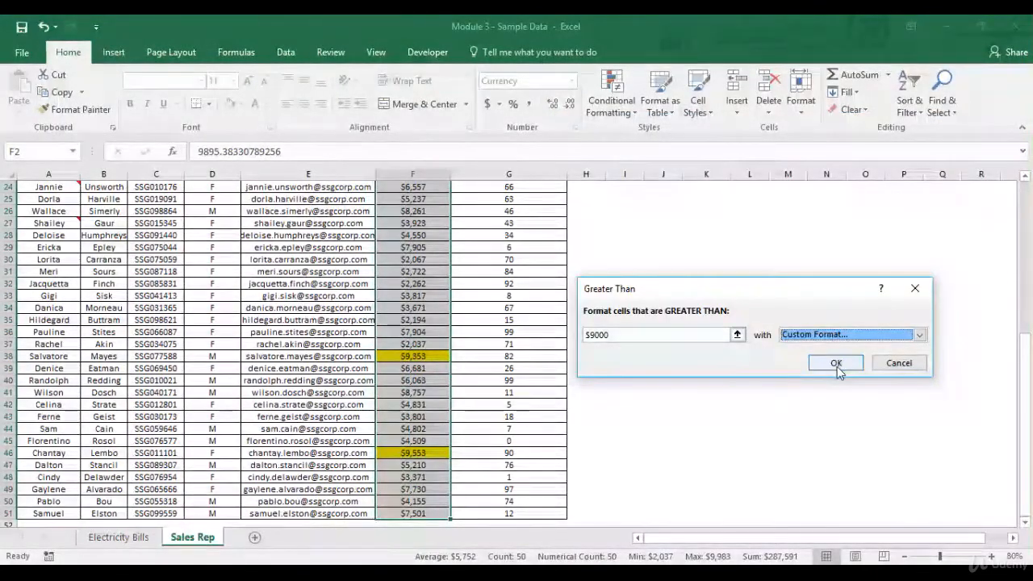
{"action": "left_click", "coordinate": [835, 364]}
Step: Examine which Annual Salary cells are highlighted, from the first record to the end of the column and back to the header
{"action": "scroll", "coordinate": [430, 326], "scroll_direction": "up", "scroll_amount": 8}
{"action": "key", "text": "Down"}
{"action": "key", "text": "Down"}
{"action": "key", "text": "Down"}
{"action": "key", "text": "Down"}
{"action": "key", "text": "Down"}
{"action": "key", "text": "Down"}
{"action": "key", "text": "Down"}
{"action": "key", "text": "Down"}
{"action": "key", "text": "Down"}
{"action": "key", "text": "Down"}
{"action": "key", "text": "Down"}
{"action": "key", "text": "Down"}
{"action": "key", "text": "Down"}
{"action": "key", "text": "Down"}
{"action": "key", "text": "Down"}
{"action": "key", "text": "Down"}
{"action": "key", "text": "Down"}
{"action": "key", "text": "Down"}
{"action": "key", "text": "Down"}
{"action": "key", "text": "Down"}
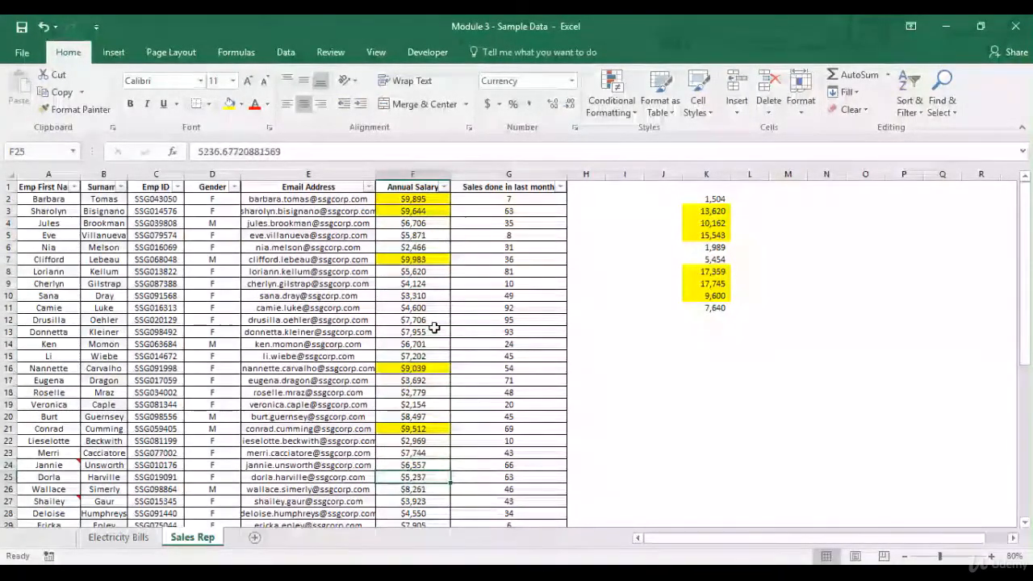
{"action": "key", "text": "Down"}
{"action": "key", "text": "Down"}
{"action": "key", "text": "Down"}
{"action": "key", "text": "Down"}
{"action": "key", "text": "Down"}
{"action": "key", "text": "Down"}
{"action": "key", "text": "Down"}
{"action": "key", "text": "Down"}
{"action": "key", "text": "Down"}
{"action": "key", "text": "Down"}
{"action": "key", "text": "Down"}
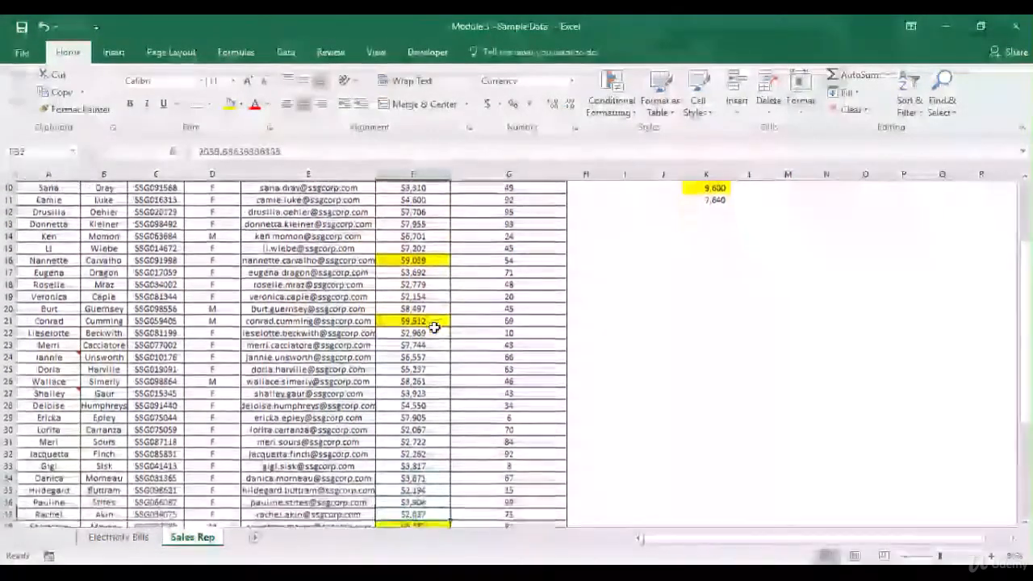
{"action": "key", "text": "Down"}
{"action": "key", "text": "Down"}
{"action": "key", "text": "Down"}
{"action": "key", "text": "Down"}
{"action": "key", "text": "Down"}
{"action": "key", "text": "Down"}
{"action": "key", "text": "Down"}
{"action": "key", "text": "Down"}
{"action": "key", "text": "Down"}
{"action": "key", "text": "Down"}
{"action": "key", "text": "Down"}
{"action": "key", "text": "Down"}
{"action": "key", "text": "Down"}
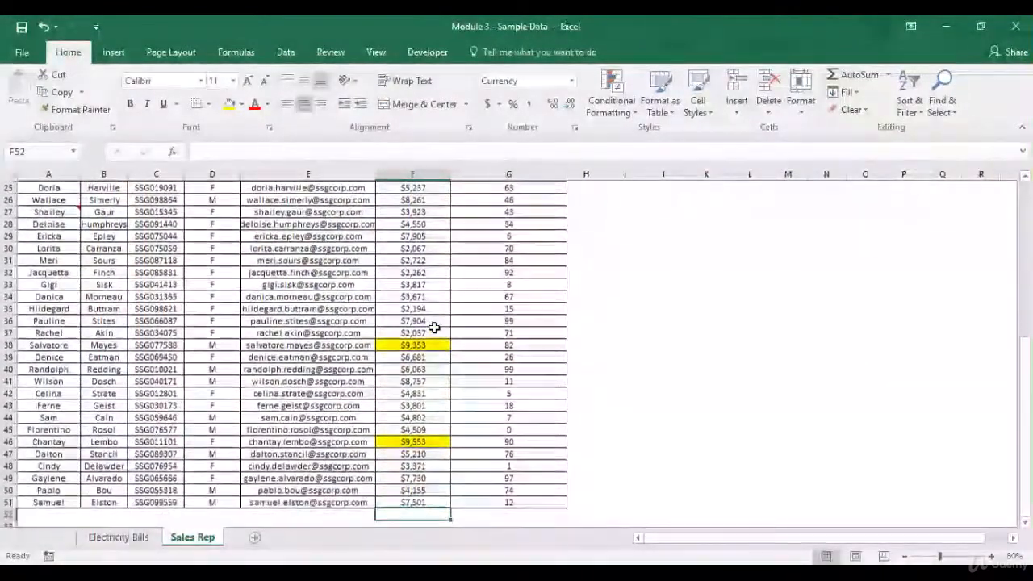
{"action": "key", "text": "Up"}
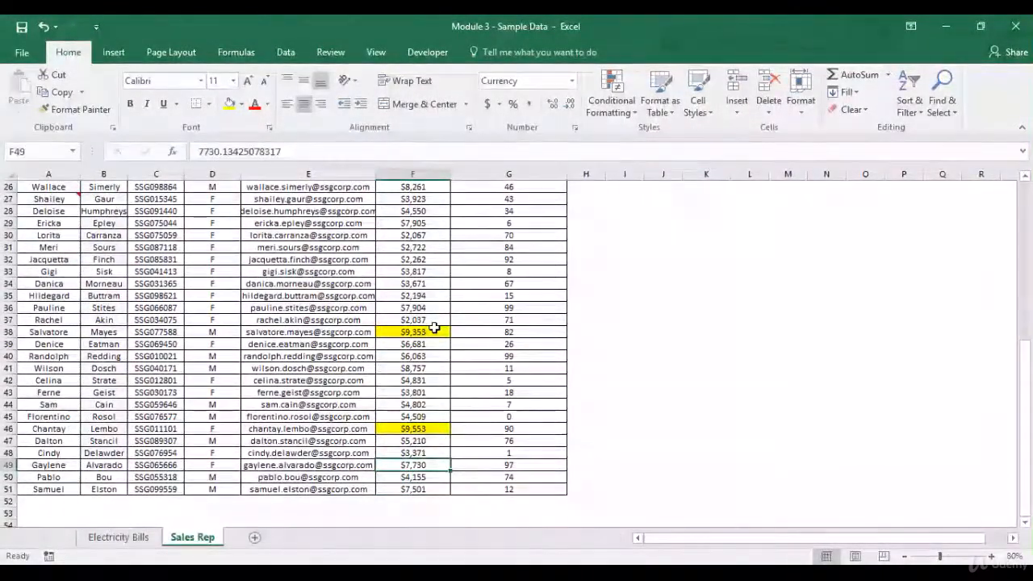
{"action": "key", "text": "ctrl+Up"}
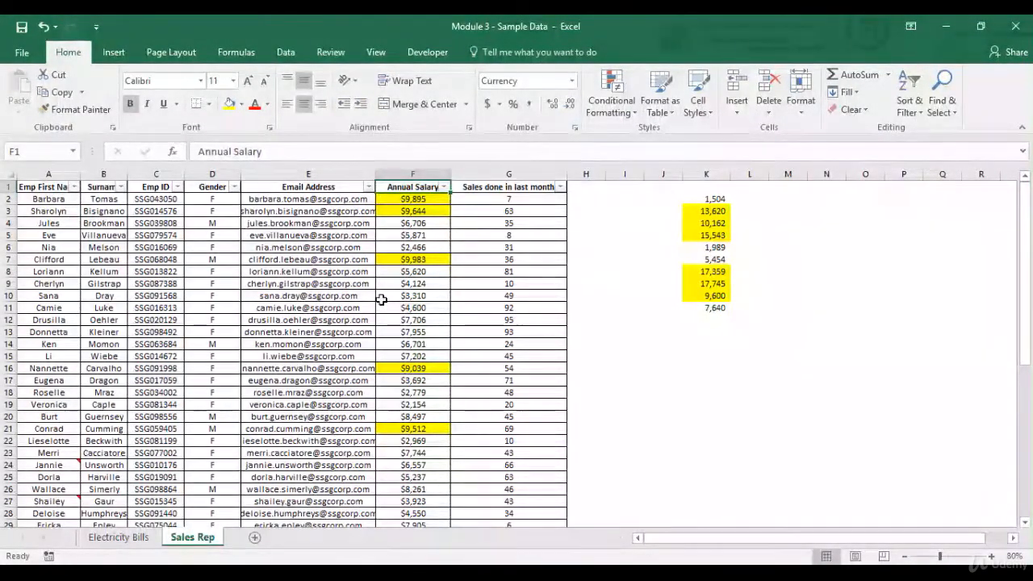
Step: Switch to the Electricity Bills sheet and examine its months, its years and the monthly amounts for 2012 and 2013
{"action": "left_click", "coordinate": [119, 538]}
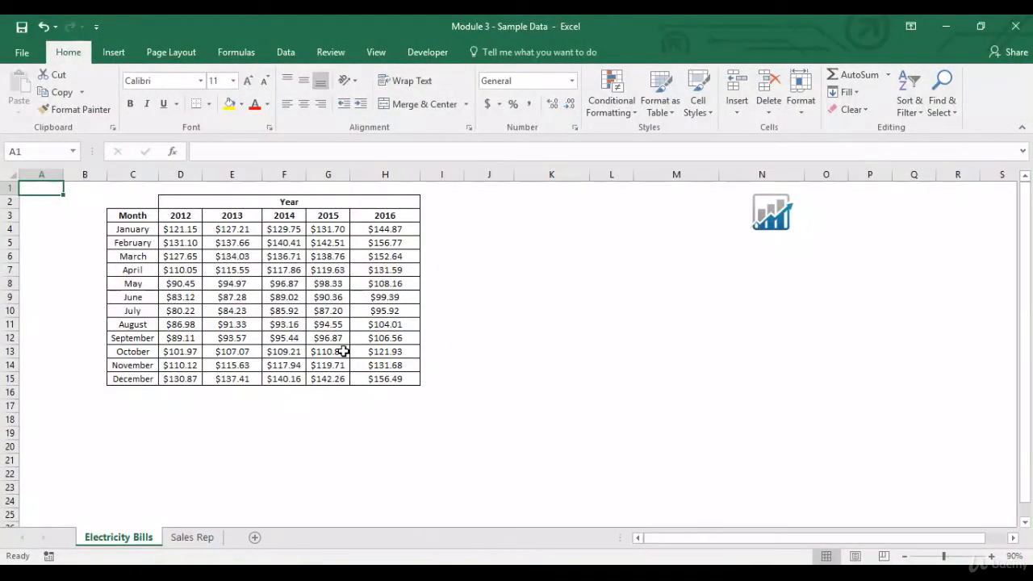
{"action": "left_click_drag", "start_coordinate": [142, 238], "coordinate": [133, 379]}
{"action": "left_click_drag", "start_coordinate": [187, 215], "coordinate": [380, 216]}
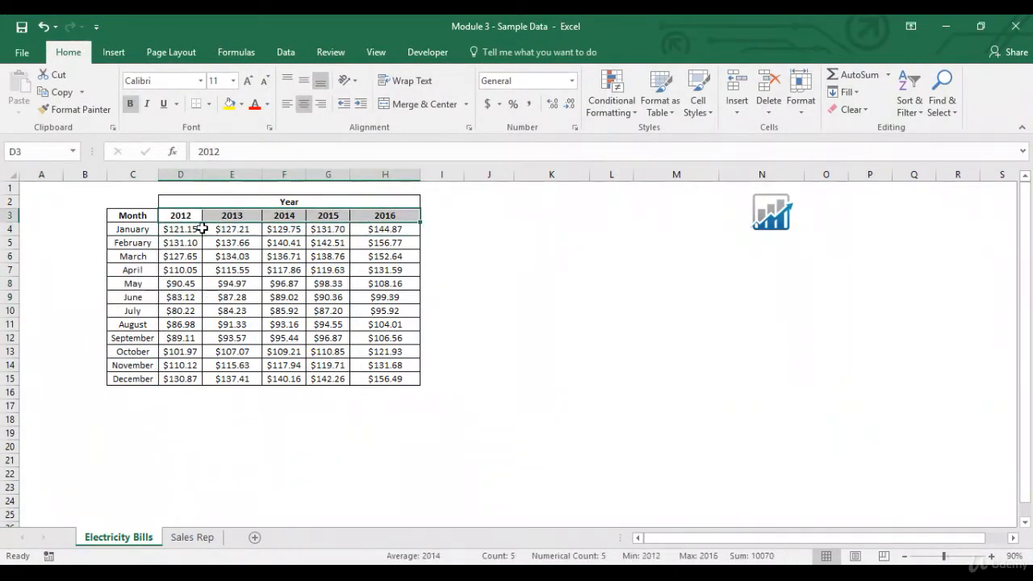
{"action": "left_click_drag", "start_coordinate": [192, 230], "coordinate": [192, 379]}
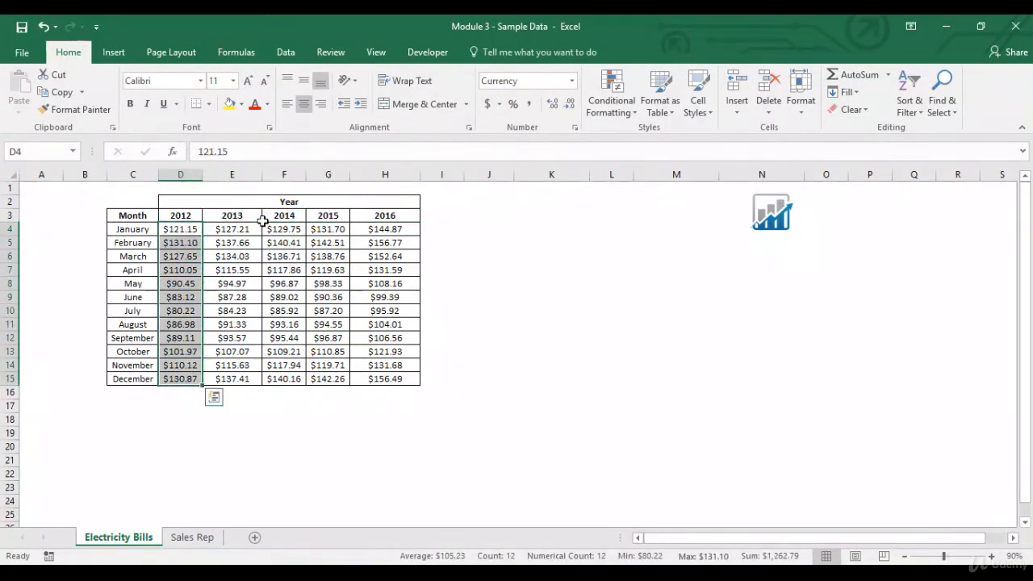
{"action": "left_click_drag", "start_coordinate": [233, 231], "coordinate": [257, 378]}
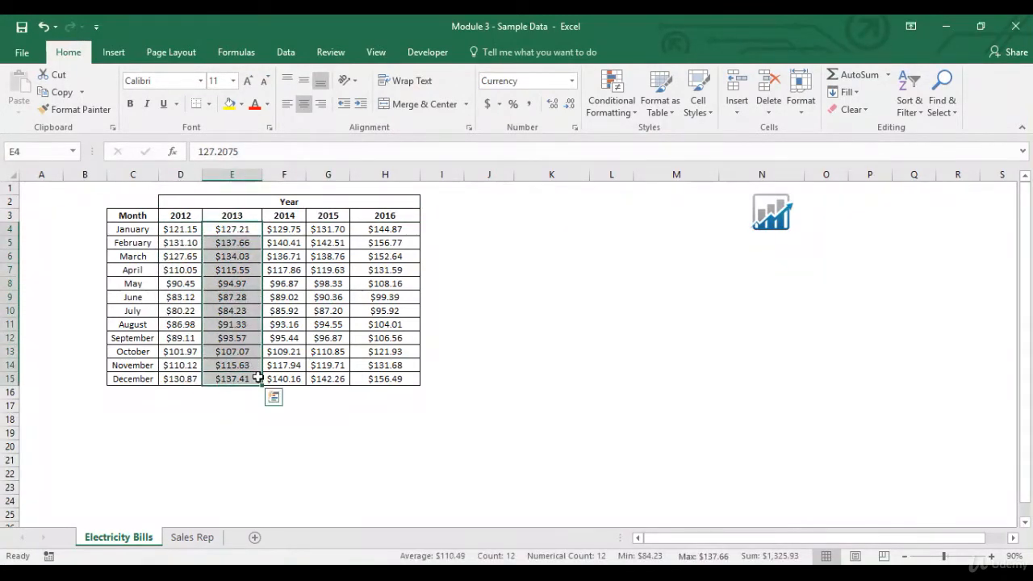
{"action": "left_click", "coordinate": [257, 378]}
{"action": "left_click", "coordinate": [184, 219]}
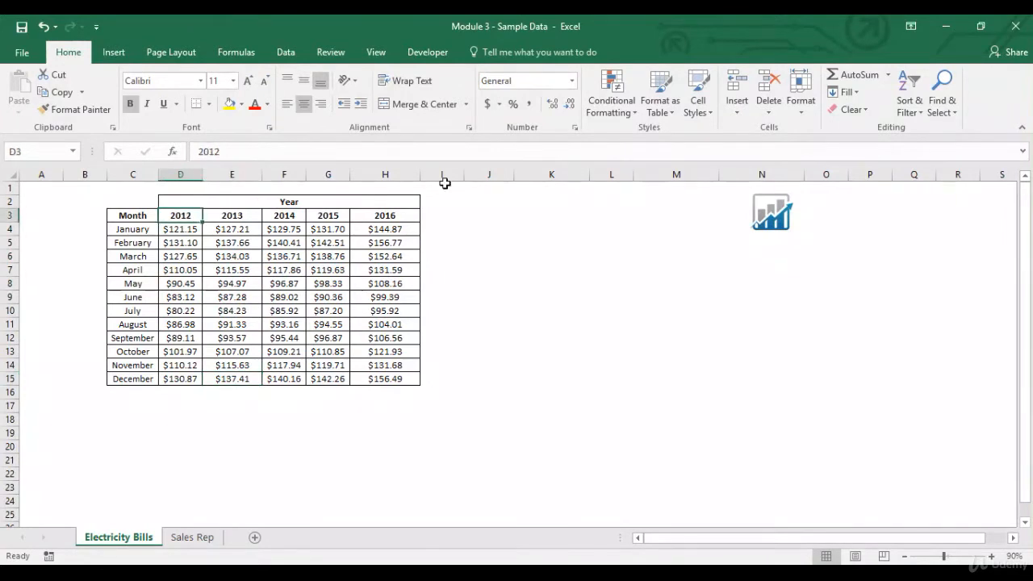
{"action": "left_click", "coordinate": [616, 110]}
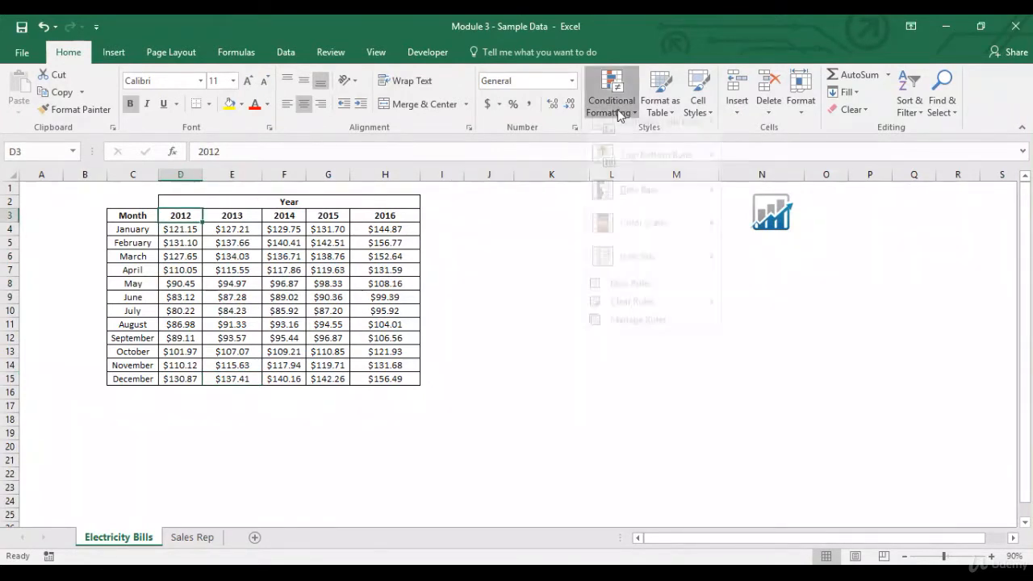
{"action": "mouse_move", "coordinate": [646, 142]}
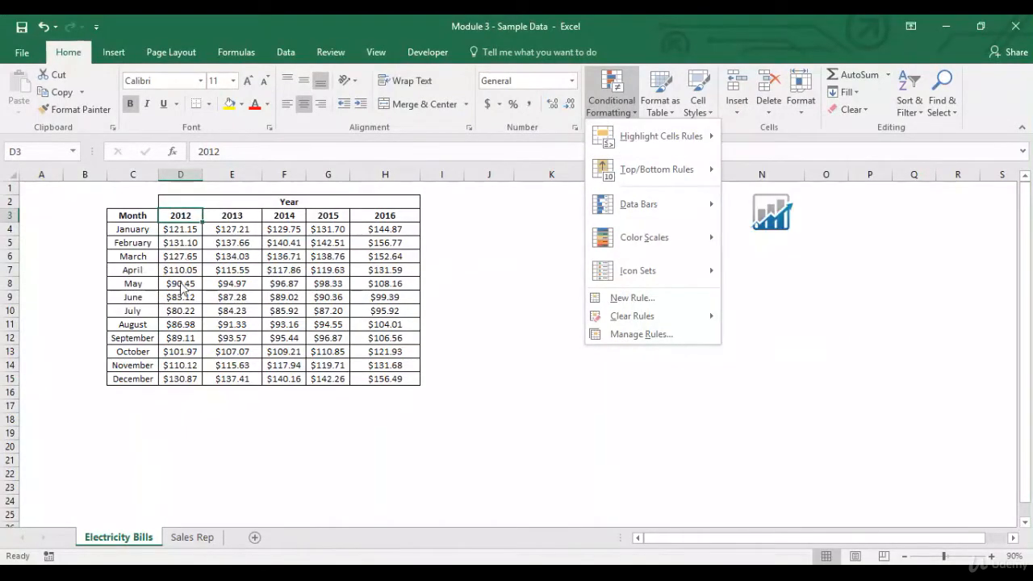
{"action": "left_click", "coordinate": [177, 231]}
Step: Apply a Greater Than highlight rule with Light Red Fill with Dark Red Text to the 2012 amounts in D4:D15
{"action": "left_click_drag", "start_coordinate": [184, 228], "coordinate": [189, 382]}
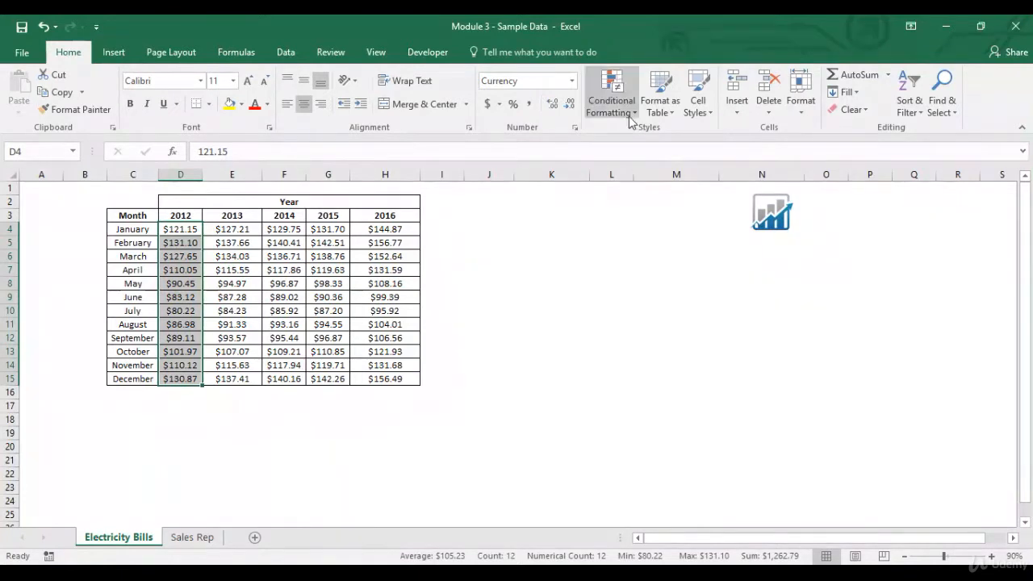
{"action": "left_click", "coordinate": [611, 103]}
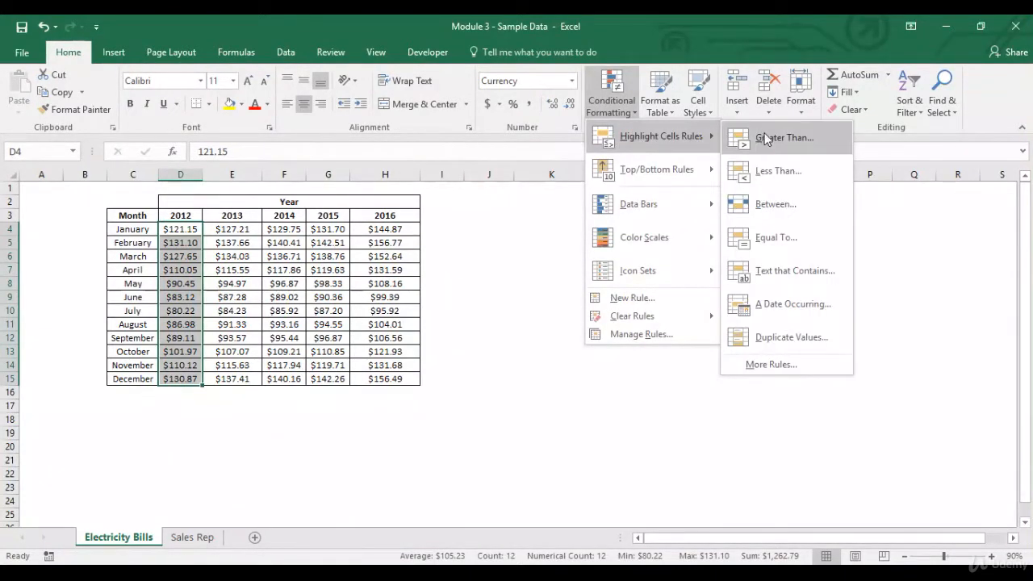
{"action": "left_click", "coordinate": [765, 139]}
{"action": "left_click", "coordinate": [624, 333]}
{"action": "key", "text": "BackSpace"}
{"action": "key", "text": "BackSpace"}
{"action": "key", "text": "BackSpace"}
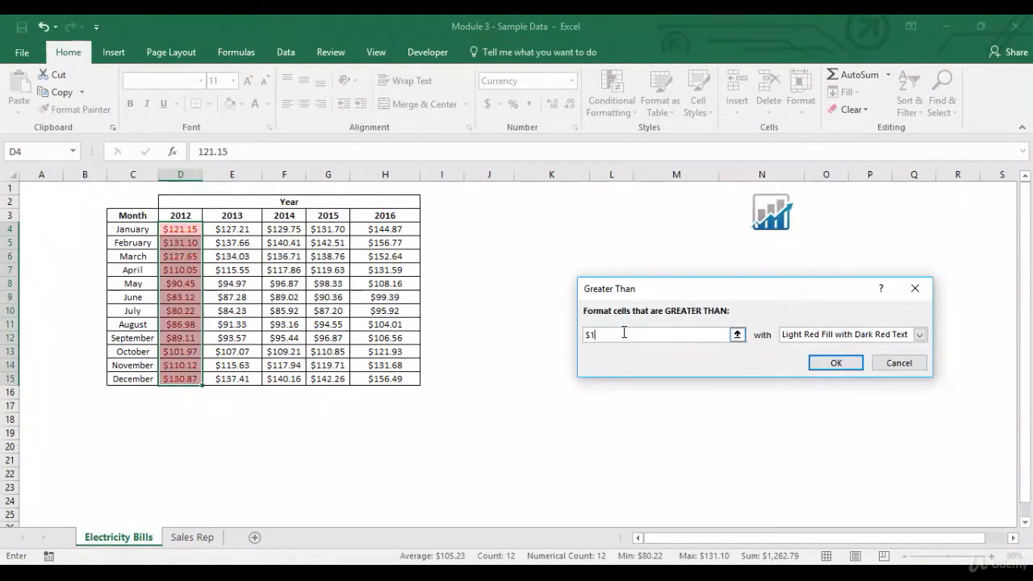
{"action": "type", "text": "0"}
{"action": "left_click", "coordinate": [848, 363]}
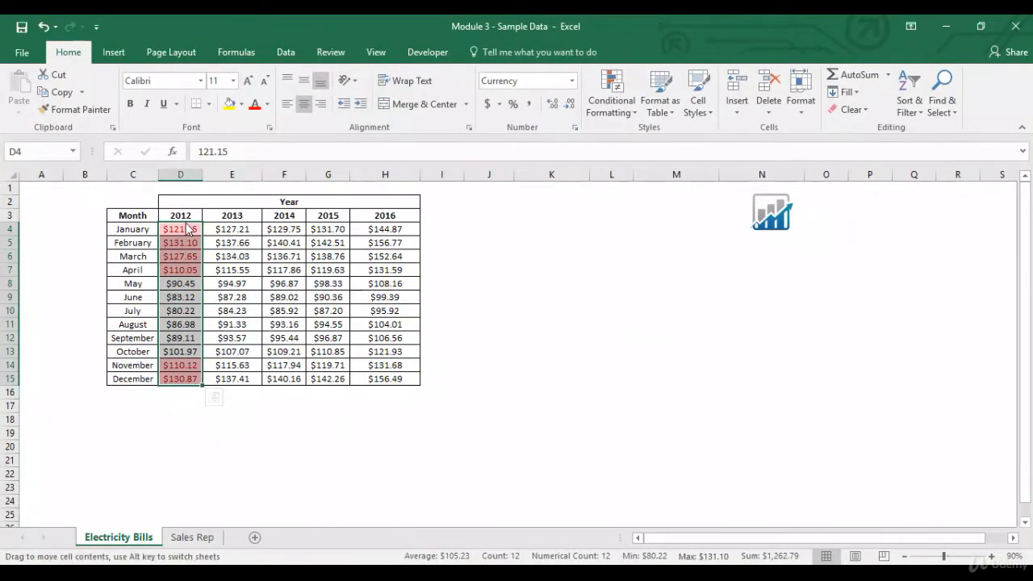
Step: Copy the conditional formatting of the 2012 amounts in D4:D15 to the 2013 amounts in E4:E15 with Format Painter
{"action": "left_click_drag", "start_coordinate": [185, 229], "coordinate": [191, 376]}
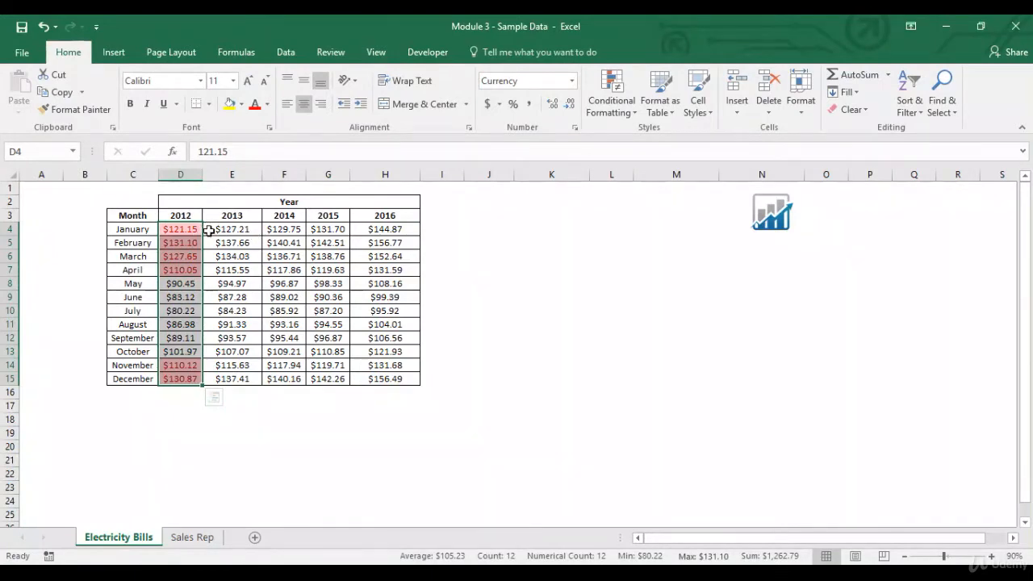
{"action": "left_click_drag", "start_coordinate": [251, 227], "coordinate": [231, 378]}
{"action": "mouse_move", "coordinate": [182, 234]}
{"action": "left_mouse_down"}
{"action": "mouse_move", "coordinate": [182, 394]}
{"action": "mouse_move", "coordinate": [184, 379]}
{"action": "left_mouse_up"}
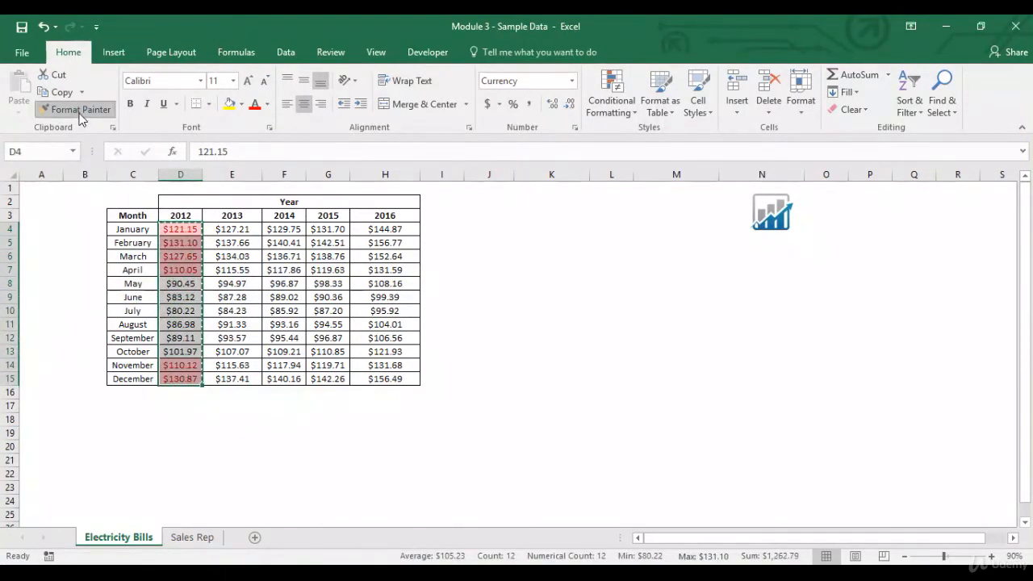
{"action": "left_click", "coordinate": [80, 113]}
{"action": "left_click", "coordinate": [250, 231]}
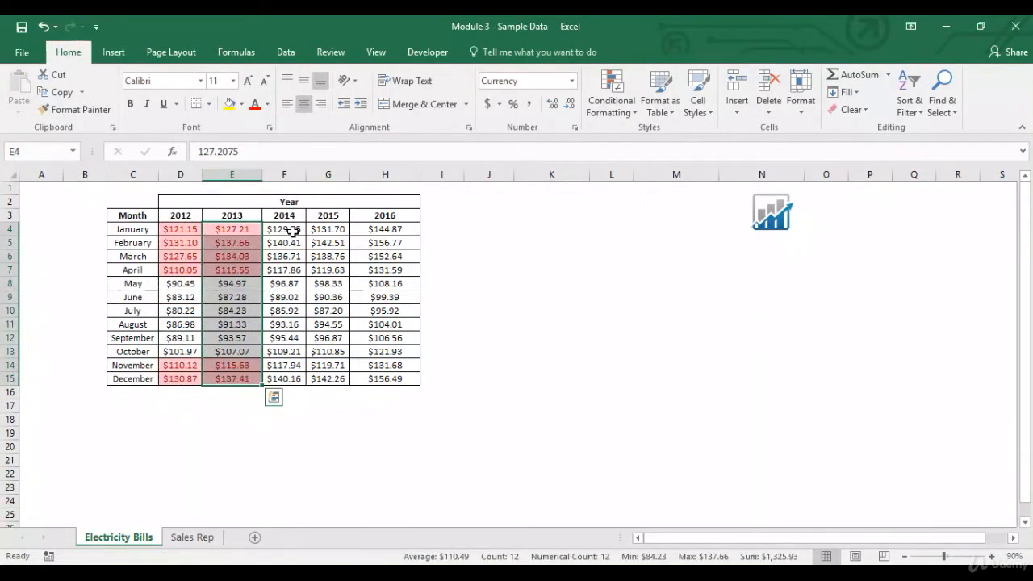
Step: Clear the conditional formatting rules from the entire Electricity Bills sheet
{"action": "left_click_drag", "start_coordinate": [191, 232], "coordinate": [252, 379]}
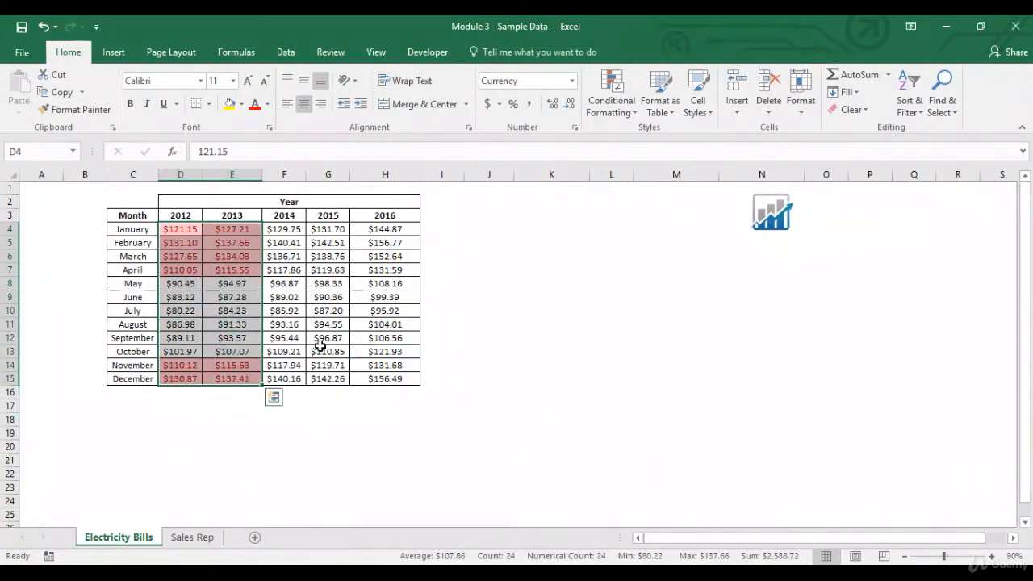
{"action": "left_click", "coordinate": [625, 109]}
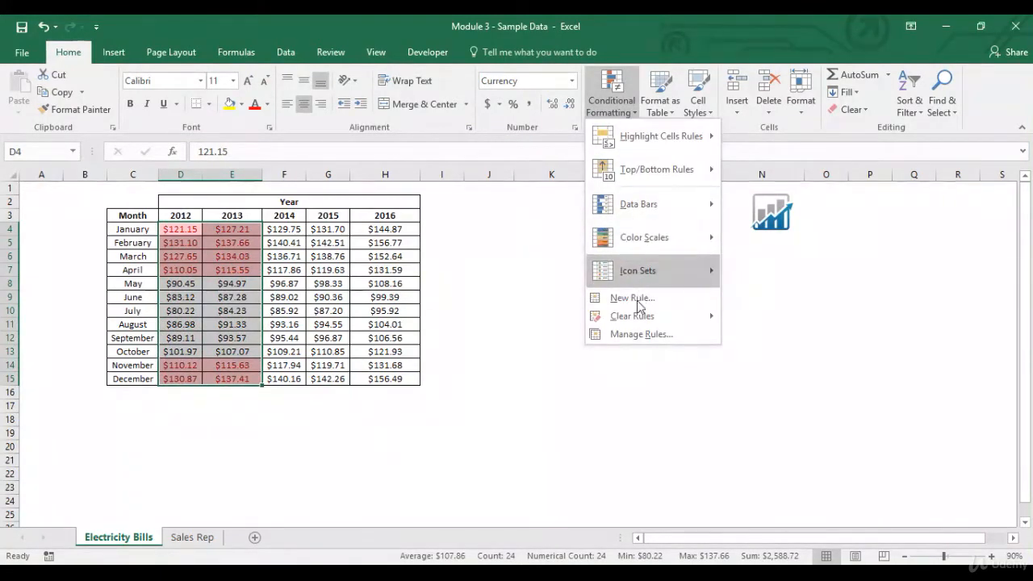
{"action": "mouse_move", "coordinate": [634, 316]}
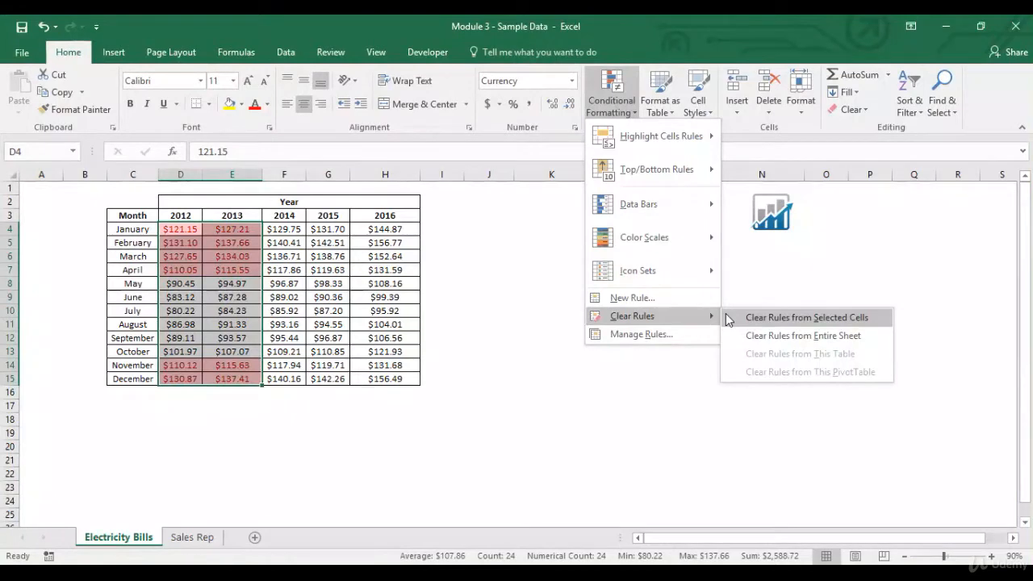
{"action": "left_click", "coordinate": [759, 337]}
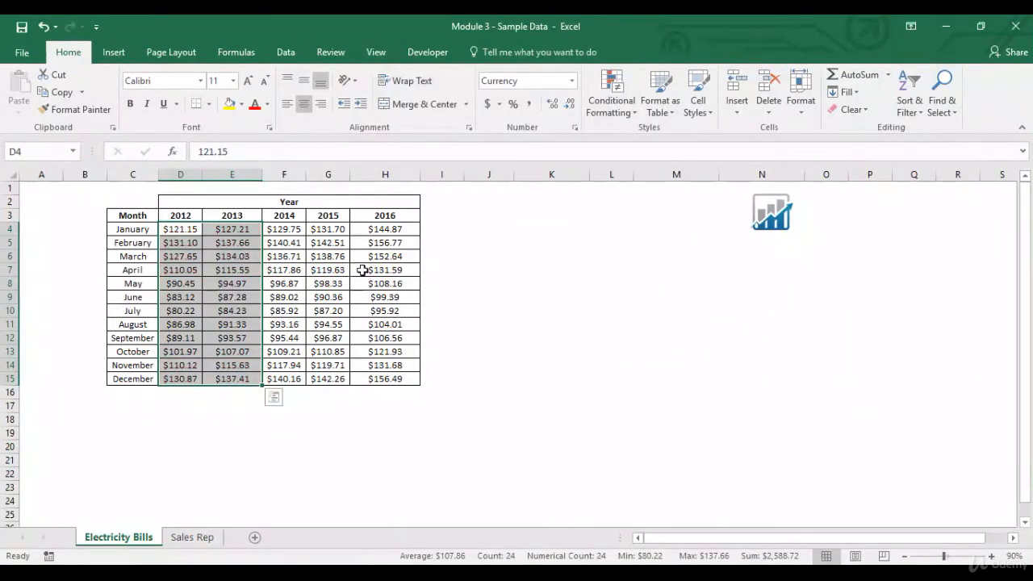
Step: Apply a Less Than highlight rule of $90 with Light Red Fill with Dark Red Text to the January 2012 amount in D4
{"action": "left_click", "coordinate": [174, 230]}
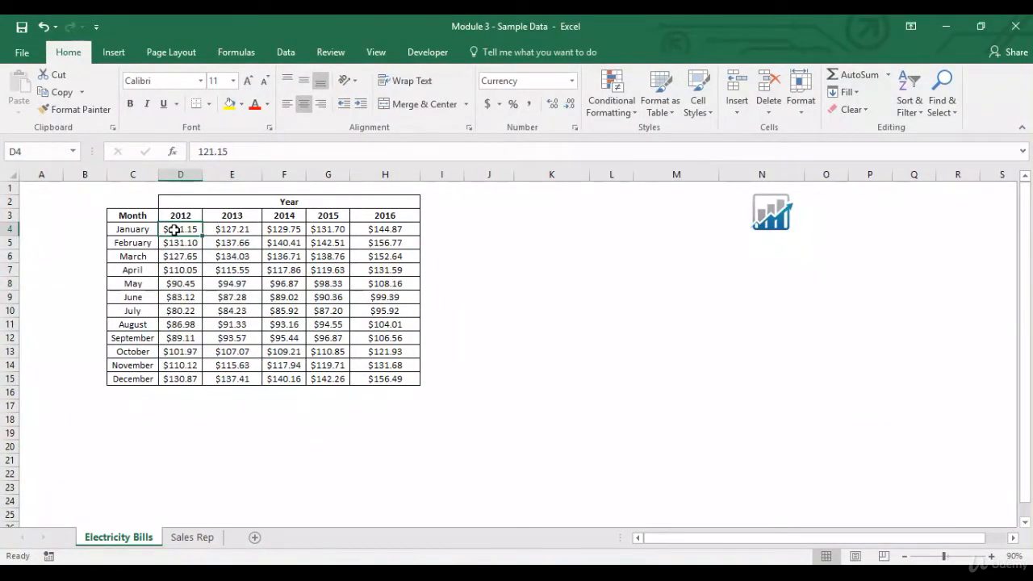
{"action": "left_click", "coordinate": [611, 101]}
{"action": "mouse_move", "coordinate": [622, 136]}
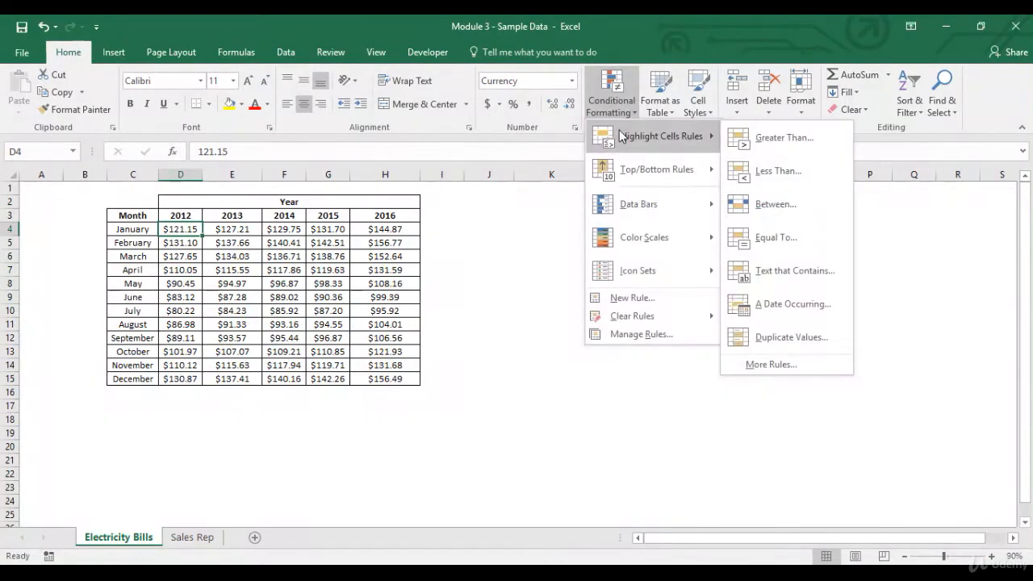
{"action": "left_click", "coordinate": [830, 176]}
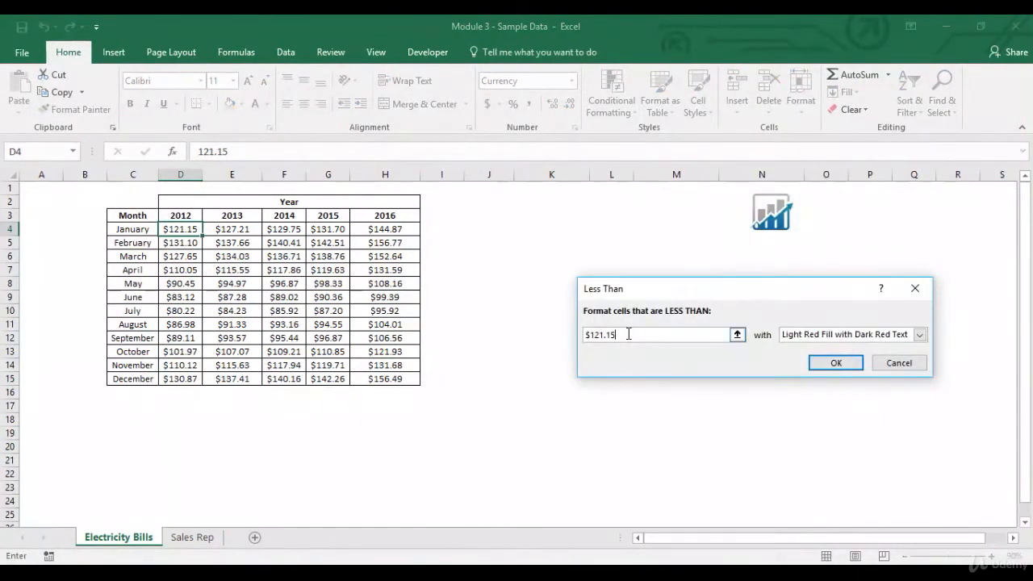
{"action": "key", "text": "BackSpace"}
{"action": "key", "text": "BackSpace"}
{"action": "key", "text": "BackSpace"}
{"action": "type", "text": "90"}
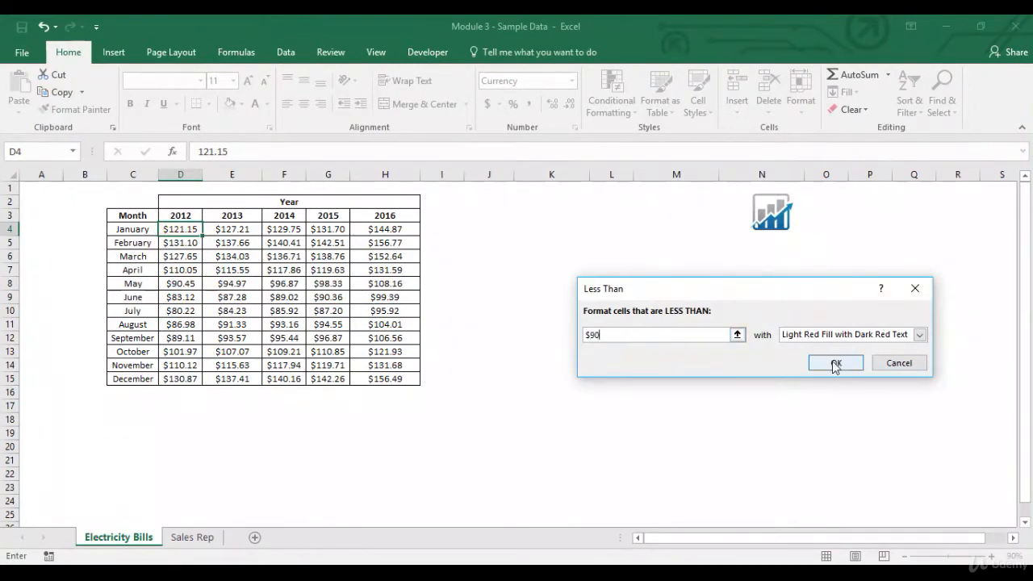
{"action": "left_click", "coordinate": [835, 363]}
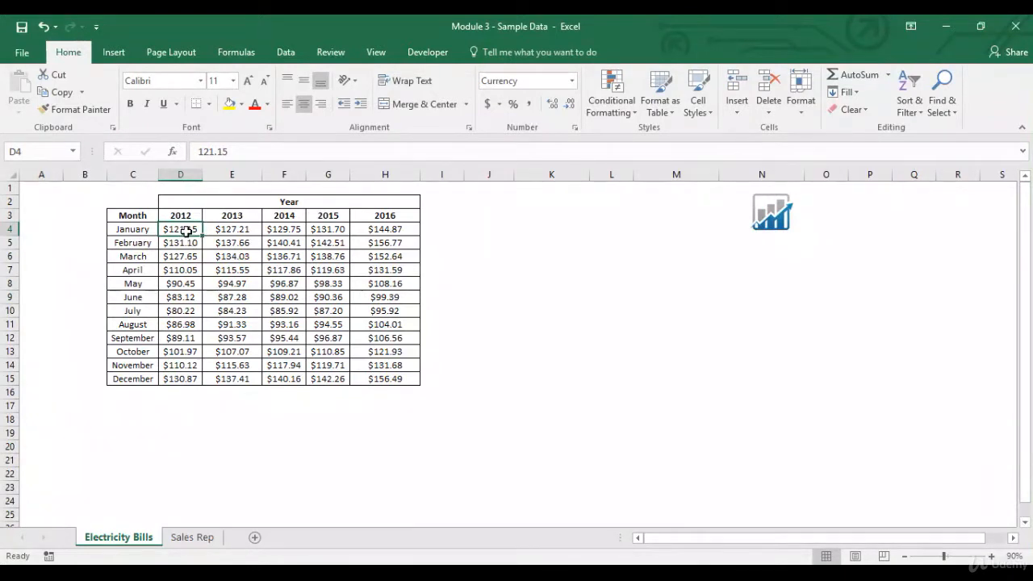
Step: Copy the formatting of D4 to D5:D15 with Format Painter and check the June to September 2012 amounts
{"action": "left_click", "coordinate": [81, 109]}
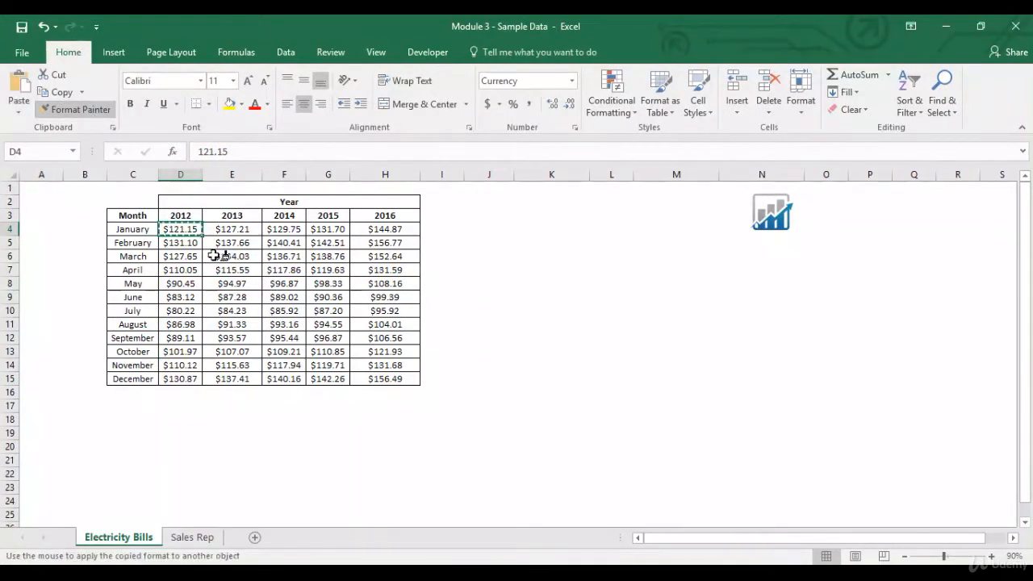
{"action": "left_click_drag", "start_coordinate": [191, 240], "coordinate": [187, 377]}
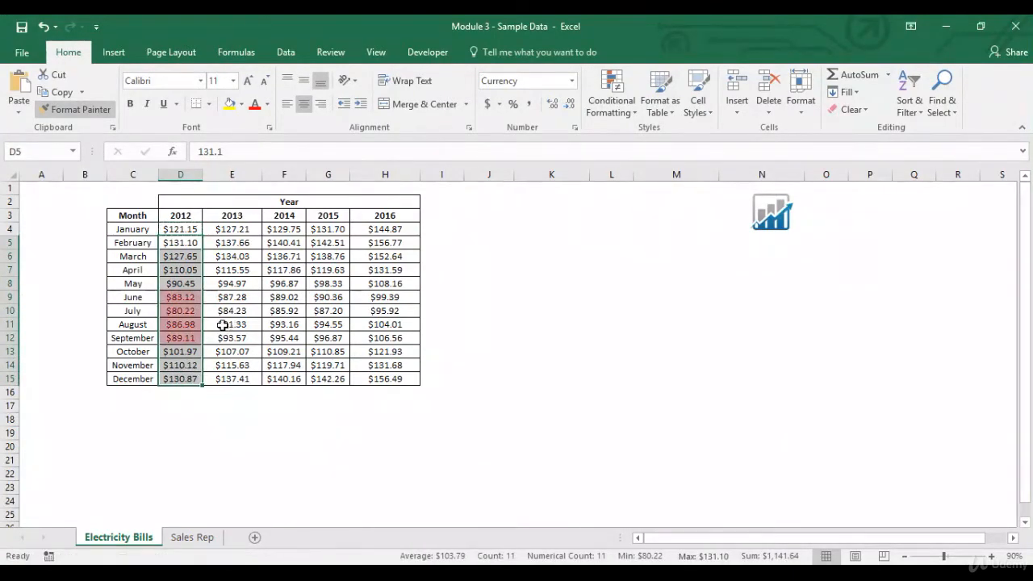
{"action": "left_click_drag", "start_coordinate": [191, 297], "coordinate": [191, 336]}
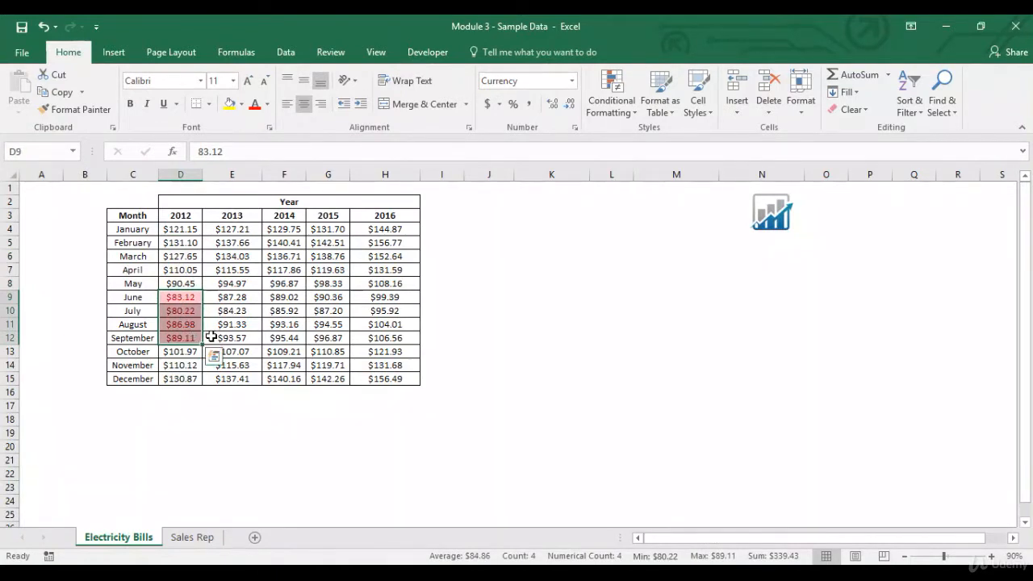
Step: Clear the Less Than rule from the 2012 amounts in D4:D15 only
{"action": "left_click_drag", "start_coordinate": [194, 230], "coordinate": [185, 379]}
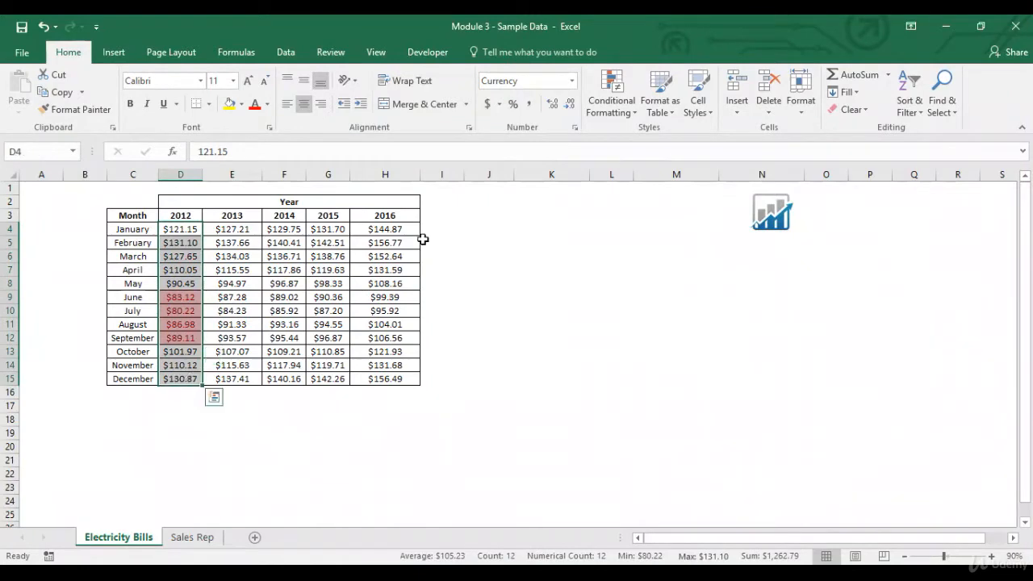
{"action": "left_click", "coordinate": [611, 101]}
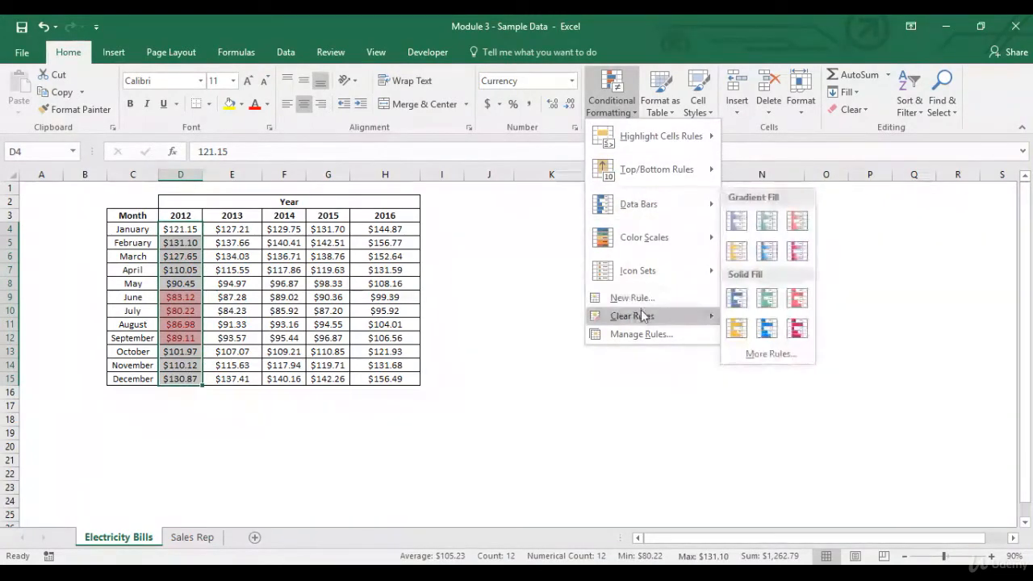
{"action": "left_click", "coordinate": [758, 319]}
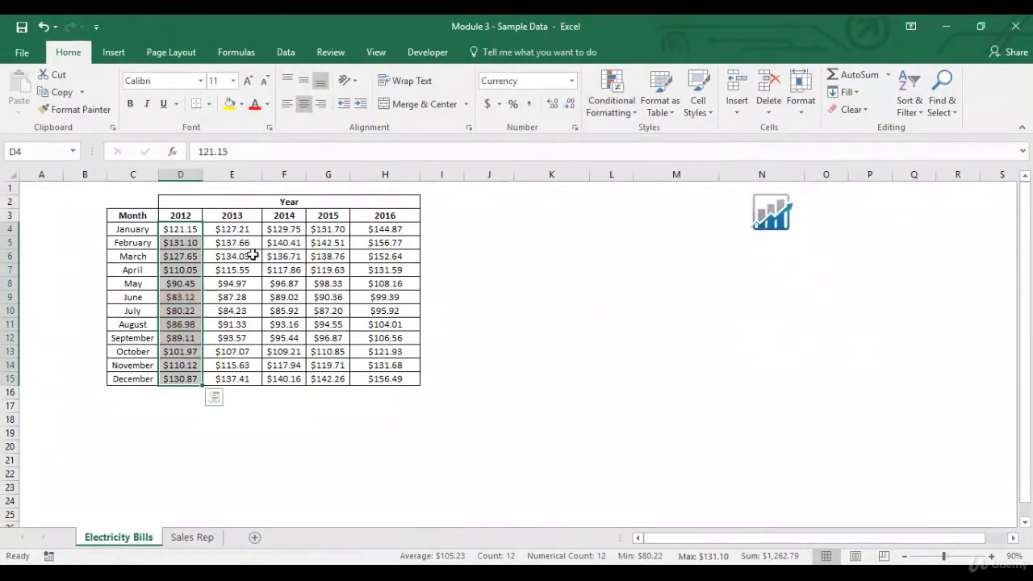
Step: Apply a Between highlight rule of $93.00 to $118.00 with Light Red Fill with Dark Red Text to the 2012 amounts in D4:D15
{"action": "left_click", "coordinate": [169, 229]}
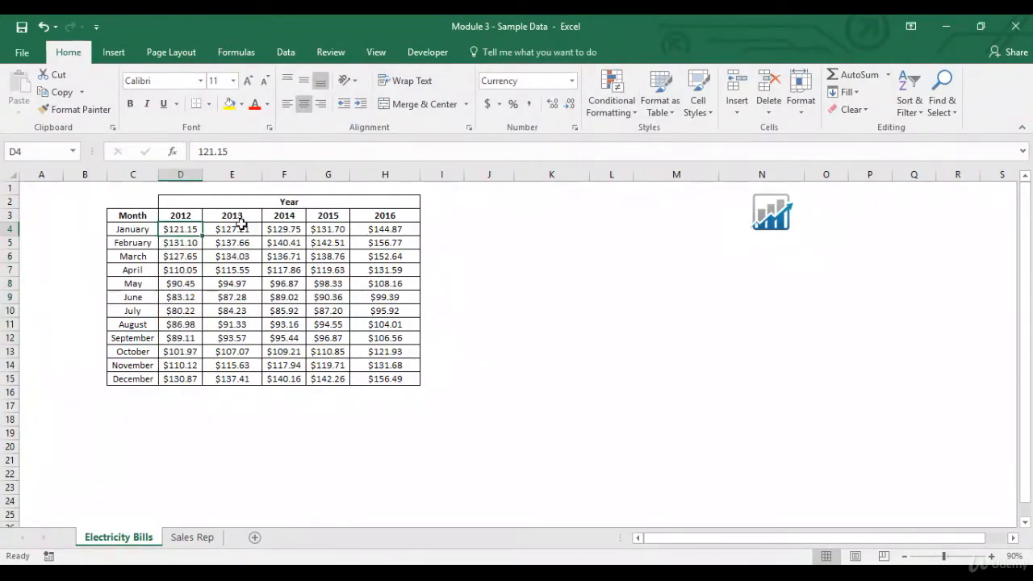
{"action": "key", "text": "ctrl+shift+Down"}
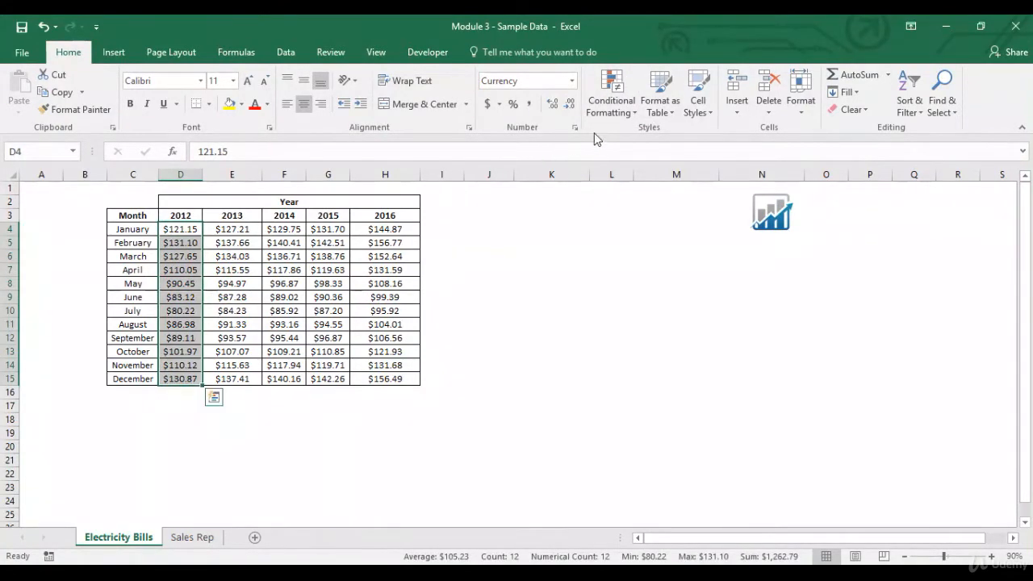
{"action": "left_click", "coordinate": [615, 103]}
{"action": "mouse_move", "coordinate": [645, 142]}
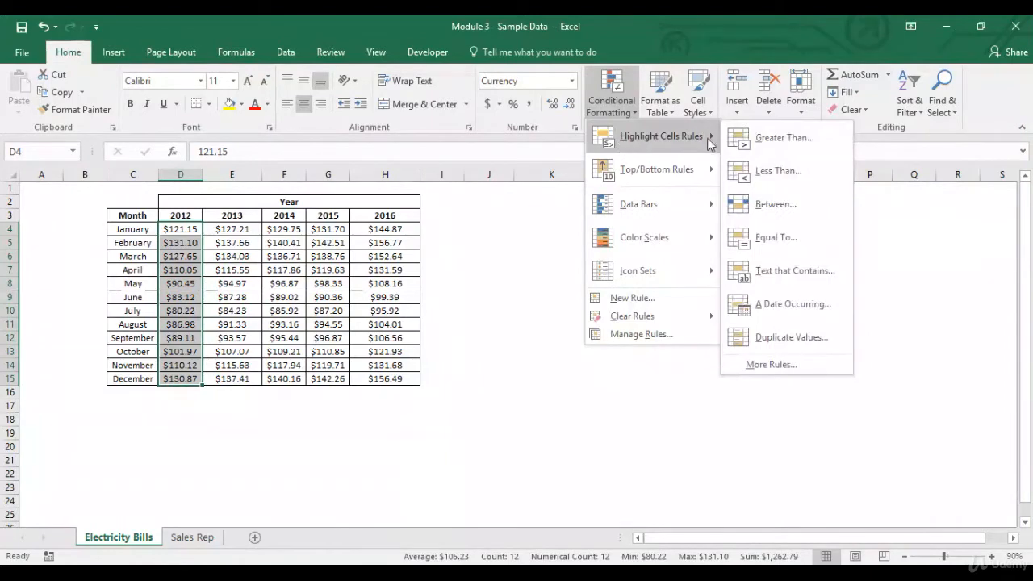
{"action": "left_click", "coordinate": [773, 204]}
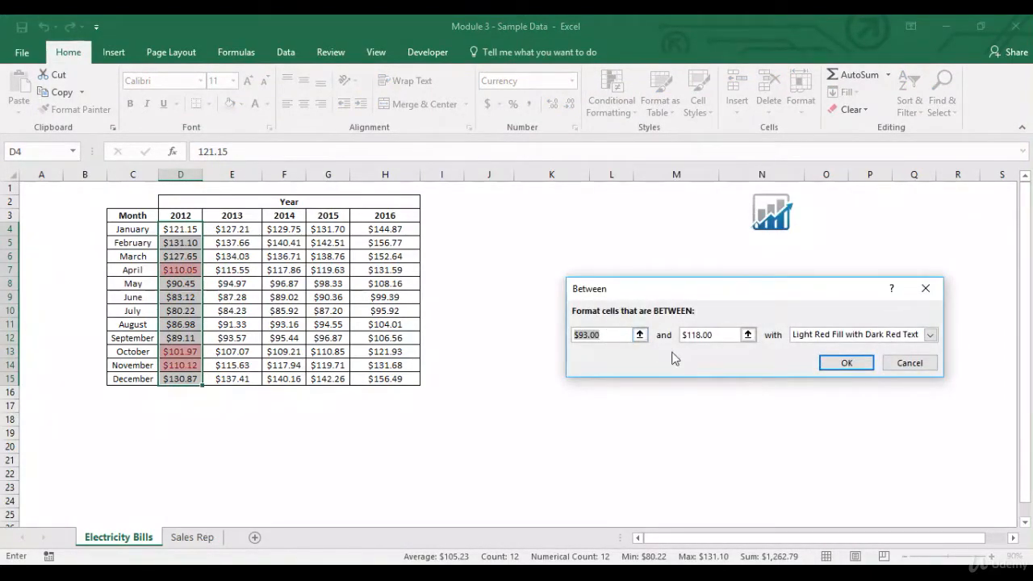
{"action": "left_click", "coordinate": [839, 364]}
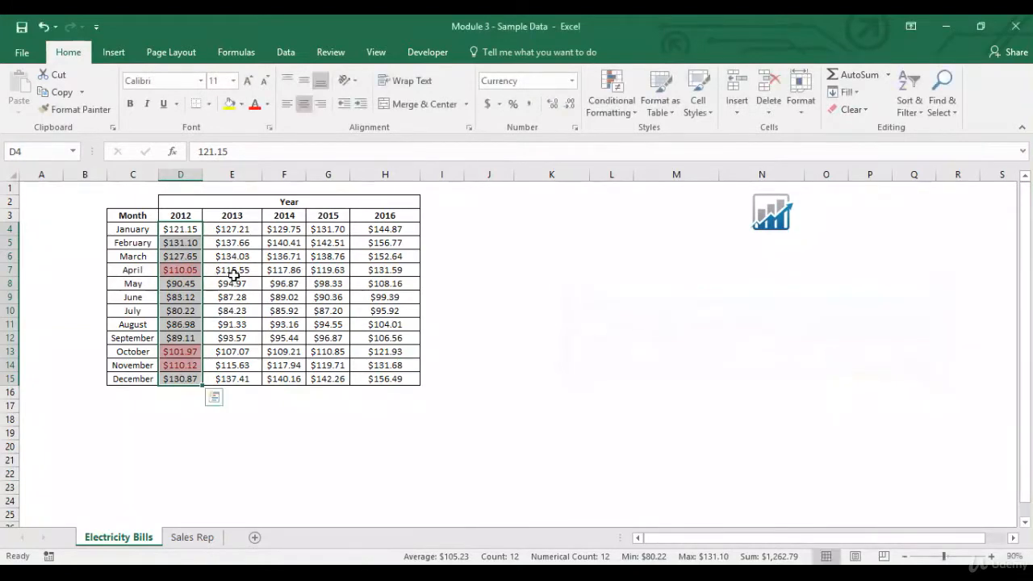
{"action": "left_click_drag", "start_coordinate": [199, 233], "coordinate": [192, 373]}
{"action": "left_click", "coordinate": [192, 376]}
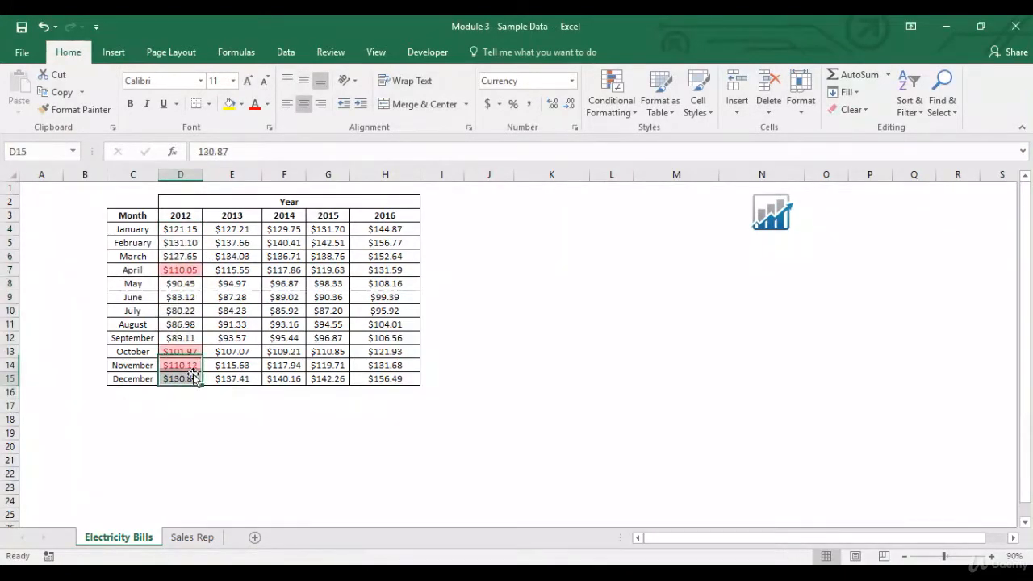
{"action": "left_click", "coordinate": [607, 111]}
{"action": "mouse_move", "coordinate": [626, 137]}
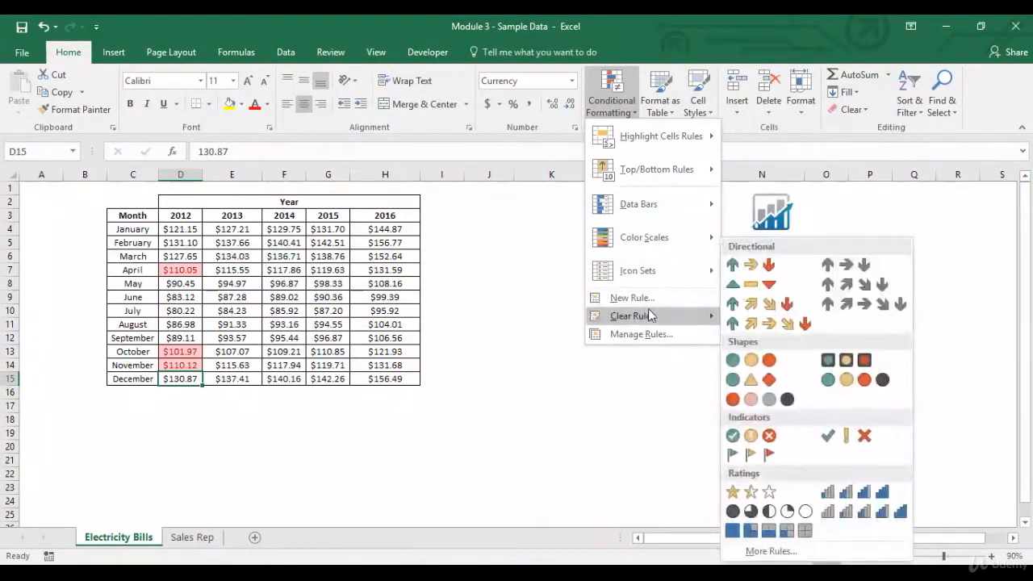
{"action": "mouse_move", "coordinate": [649, 315]}
{"action": "left_click", "coordinate": [165, 285]}
Step: Clear the Between rule from the selected 2012 amounts in D4:D15
{"action": "left_click_drag", "start_coordinate": [180, 230], "coordinate": [187, 379]}
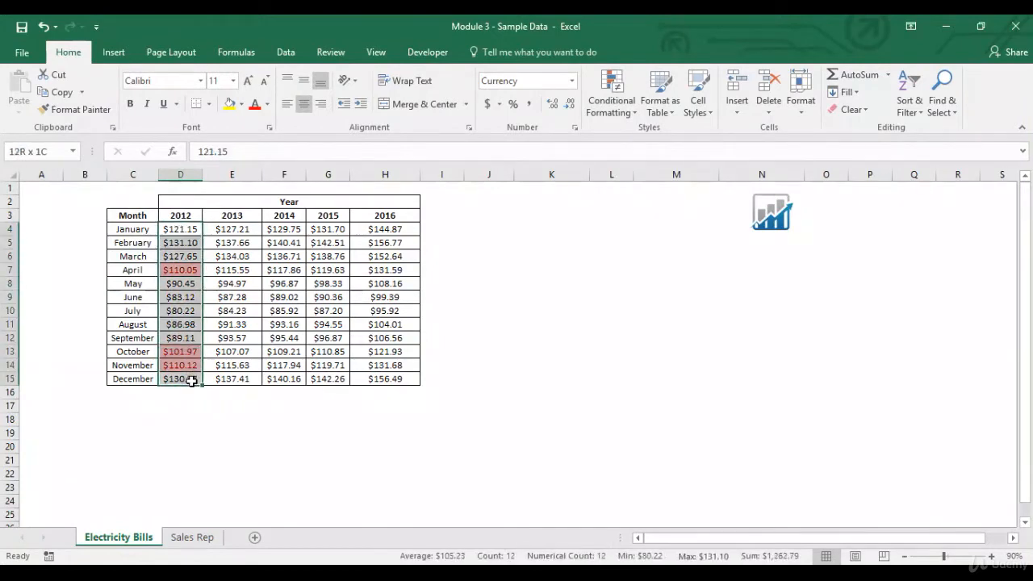
{"action": "left_click", "coordinate": [614, 120]}
{"action": "mouse_move", "coordinate": [648, 318]}
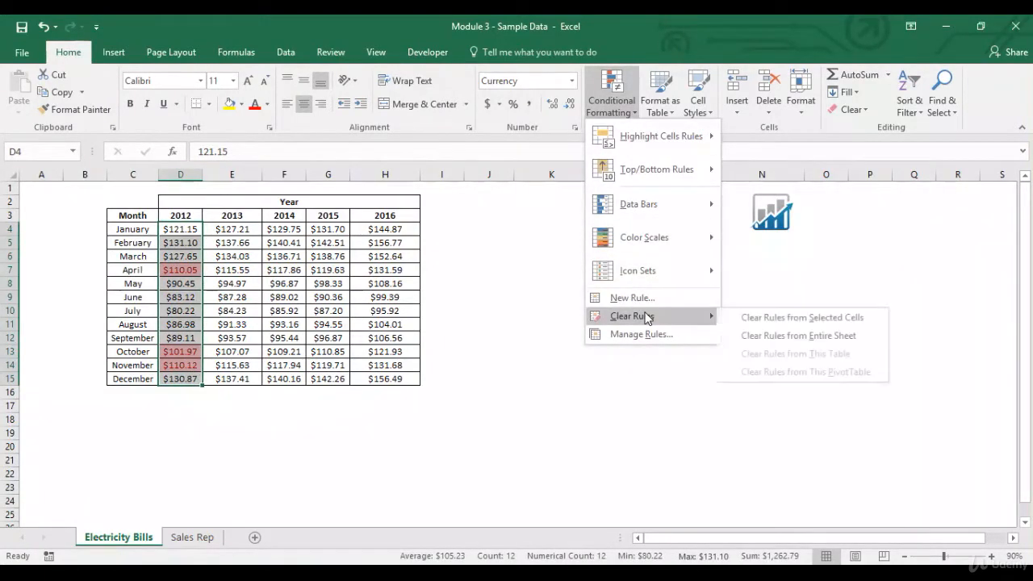
{"action": "left_click", "coordinate": [761, 317]}
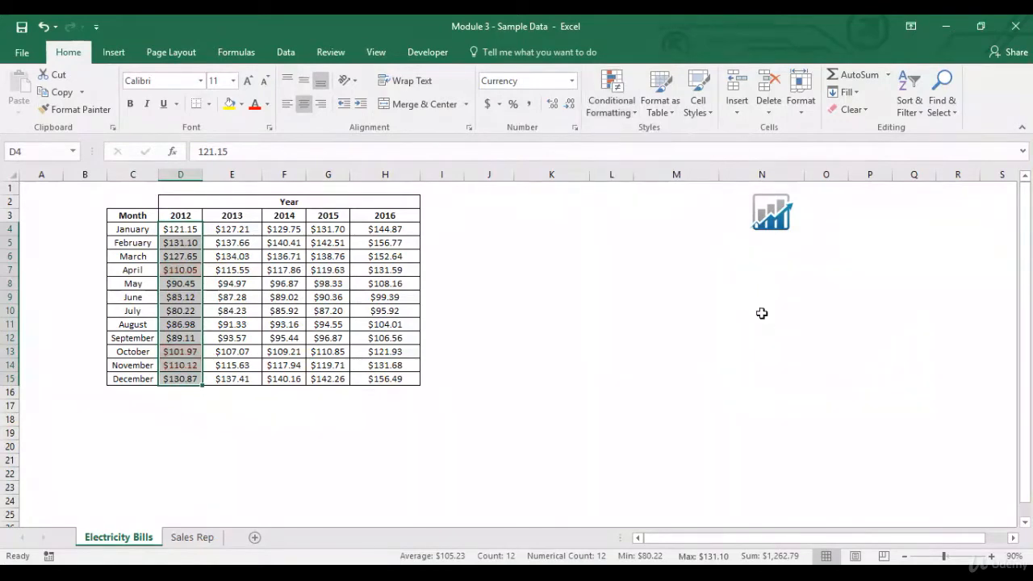
Step: Apply an Equal To highlight rule with Light Red Fill with Dark Red Text to the 2012 amounts in D4:D15, replacing the suggested comparison value
{"action": "left_click", "coordinate": [184, 224]}
{"action": "key", "text": "ctrl+shift+Down"}
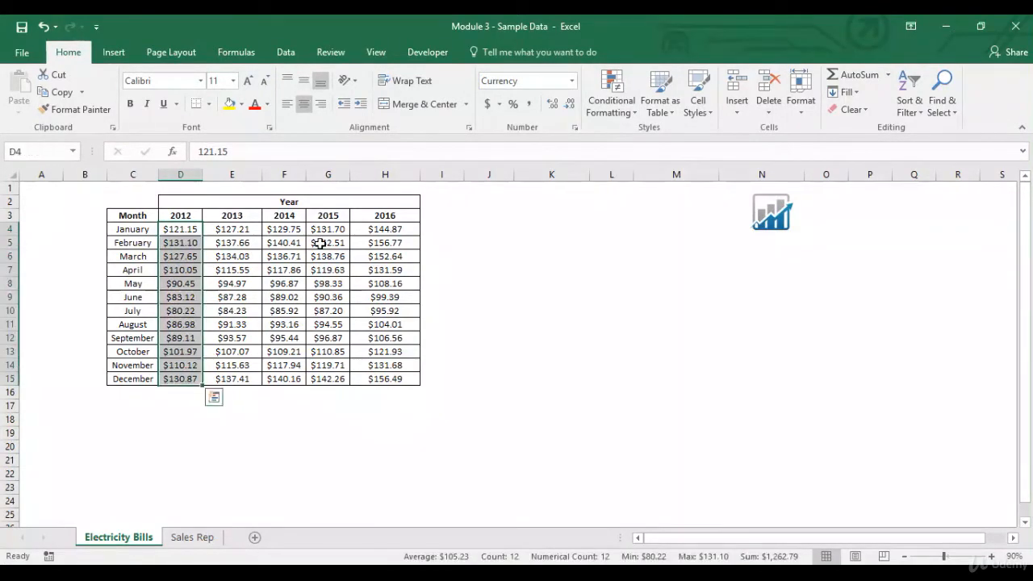
{"action": "left_click", "coordinate": [611, 103]}
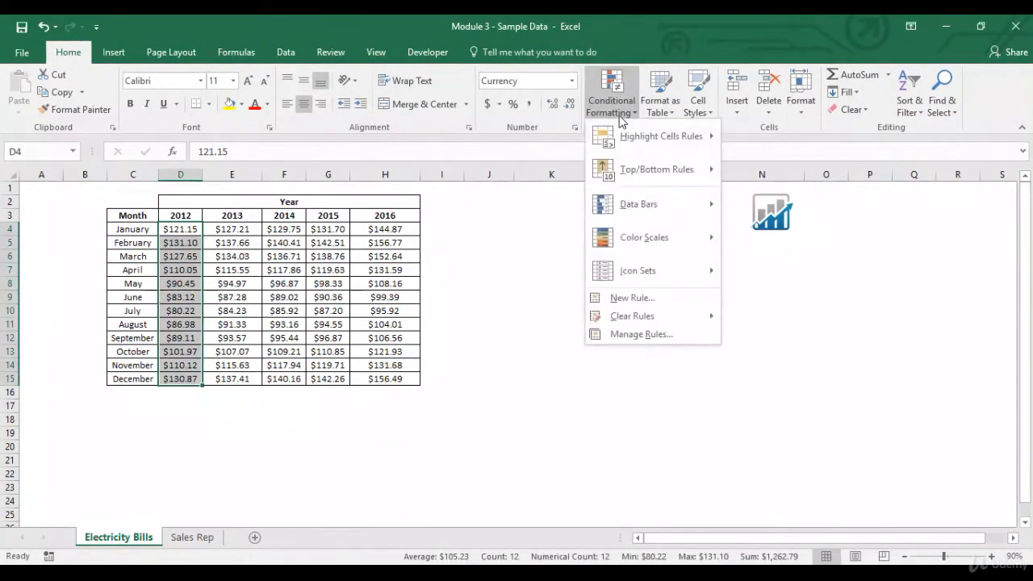
{"action": "mouse_move", "coordinate": [624, 139]}
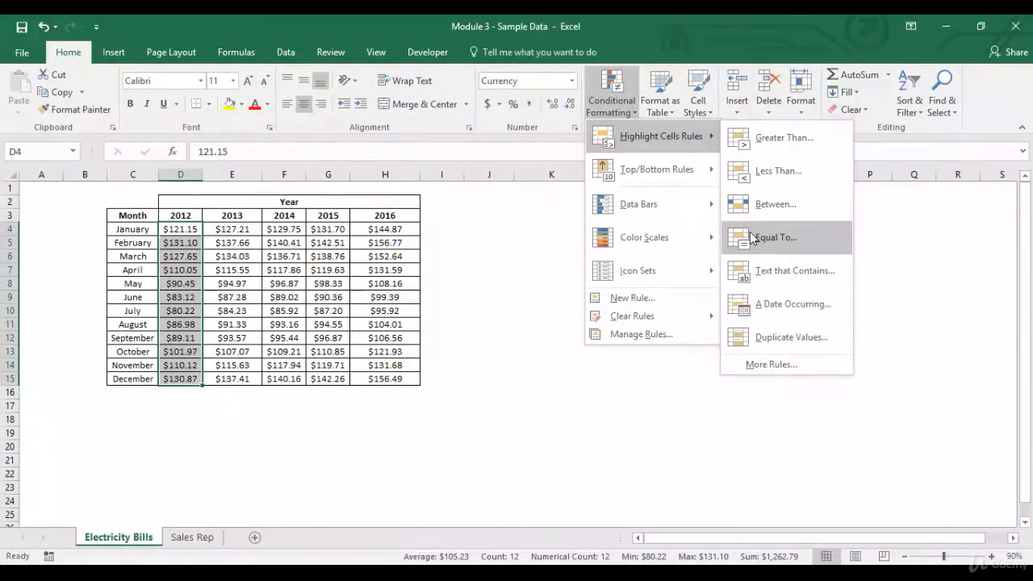
{"action": "left_click", "coordinate": [752, 237]}
{"action": "left_click", "coordinate": [626, 336]}
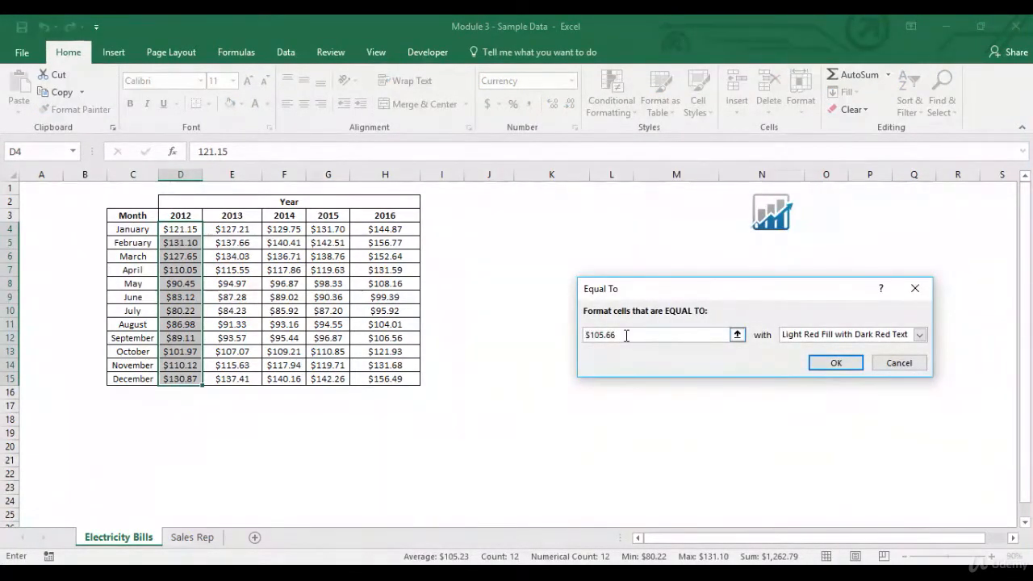
{"action": "left_click_drag", "start_coordinate": [626, 335], "coordinate": [578, 337]}
{"action": "type", "text": "100"}
{"action": "left_click", "coordinate": [836, 361]}
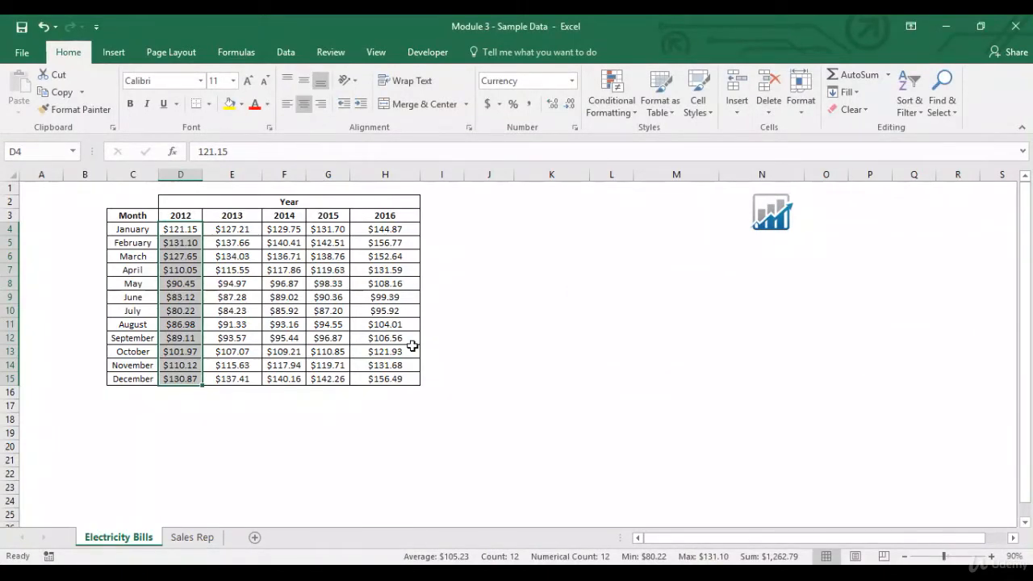
Step: Test the Equal To rule by entering 100 as the January 2012 amount in D4, and undo the entry
{"action": "left_click", "coordinate": [187, 230]}
{"action": "type", "text": "100"}
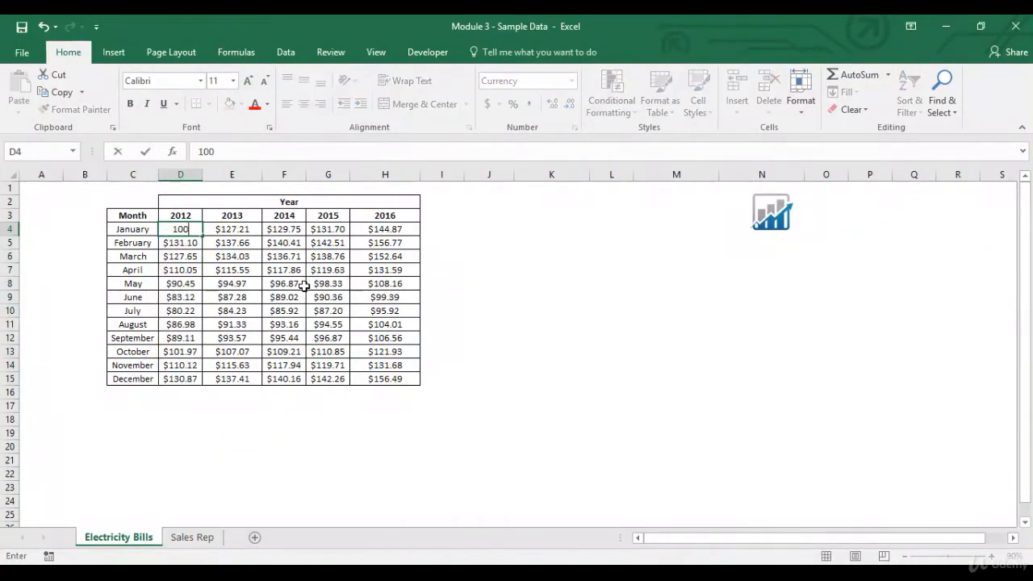
{"action": "key", "text": "Return"}
{"action": "key", "text": "Up"}
{"action": "left_click", "coordinate": [44, 29]}
Step: Clear the Equal To rule from the 2012 amounts in D4:D15 only, and select the empty cell J4
{"action": "key", "text": "ctrl+shift+Down"}
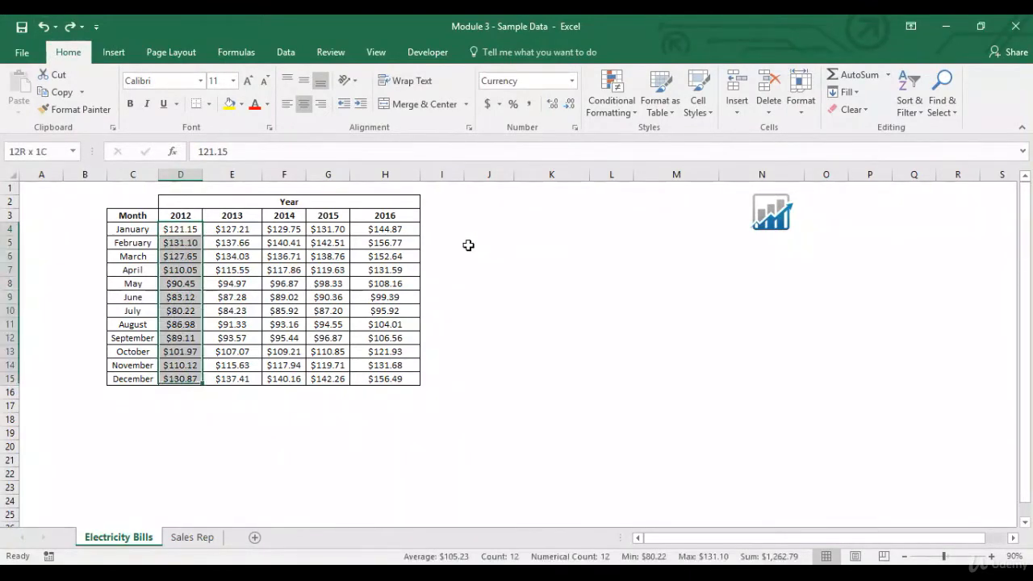
{"action": "left_click", "coordinate": [632, 118]}
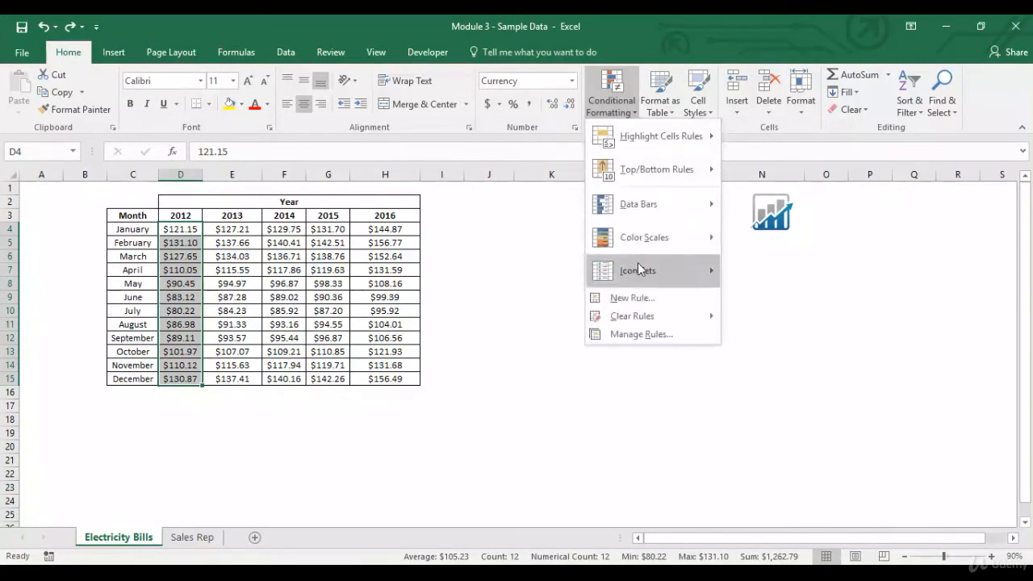
{"action": "mouse_move", "coordinate": [633, 317]}
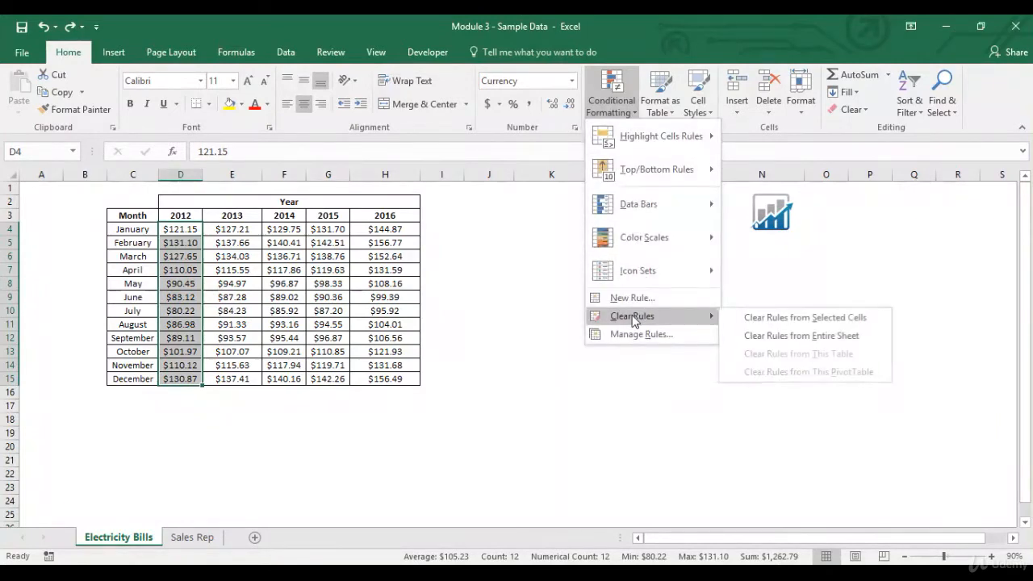
{"action": "left_click", "coordinate": [769, 319]}
{"action": "left_click", "coordinate": [477, 227]}
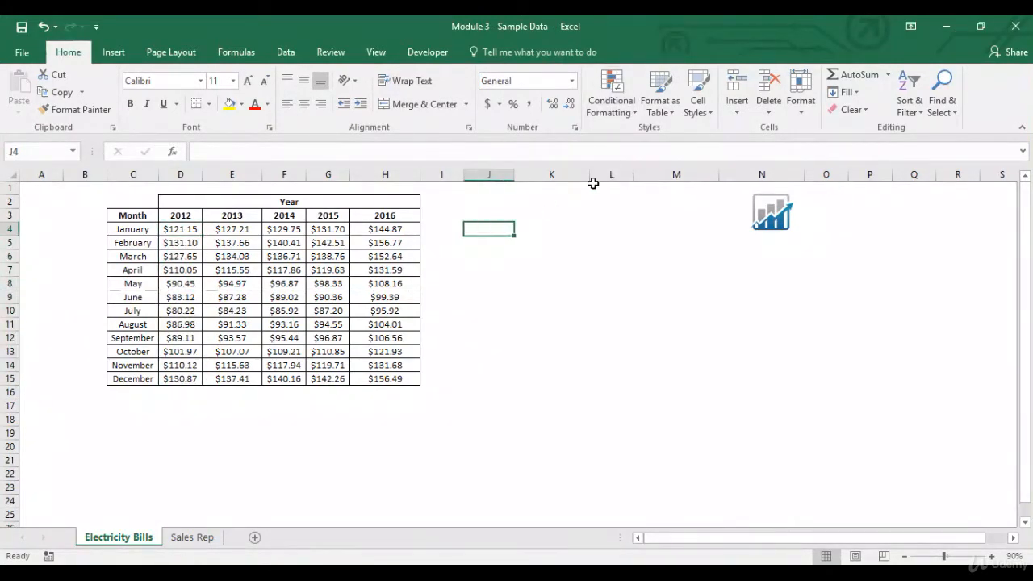
{"action": "left_click", "coordinate": [623, 105]}
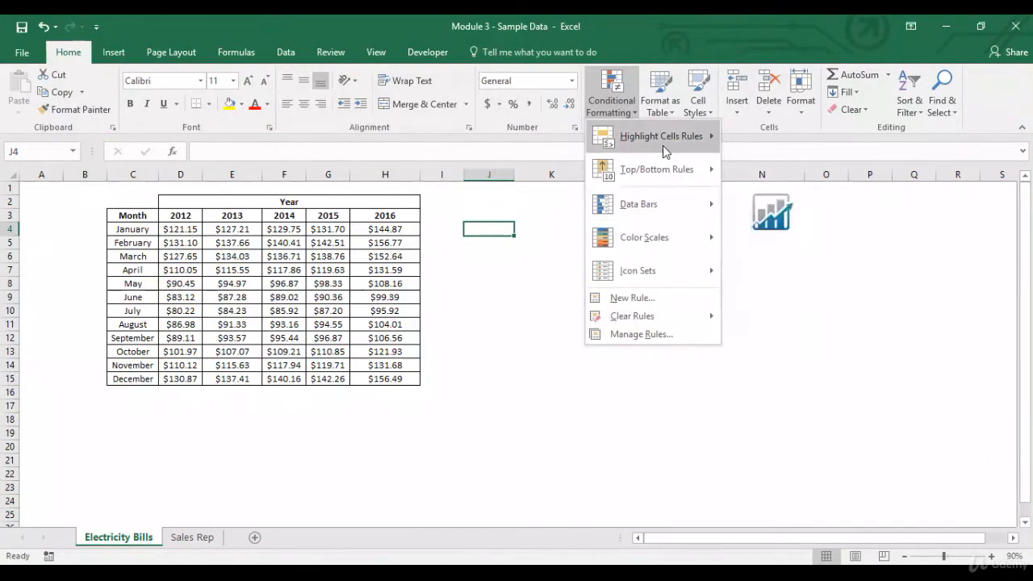
{"action": "mouse_move", "coordinate": [664, 141]}
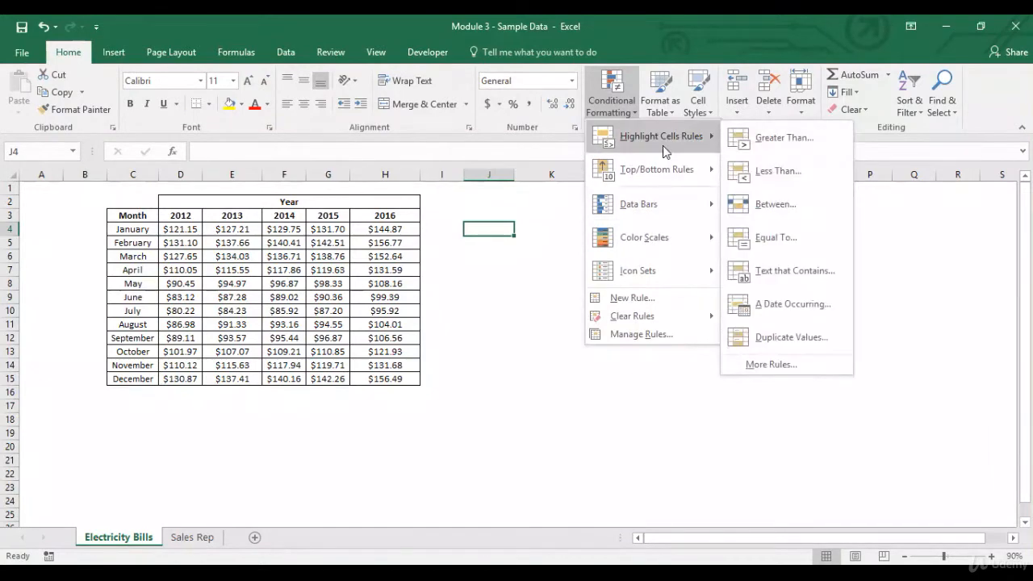
{"action": "left_click", "coordinate": [775, 270]}
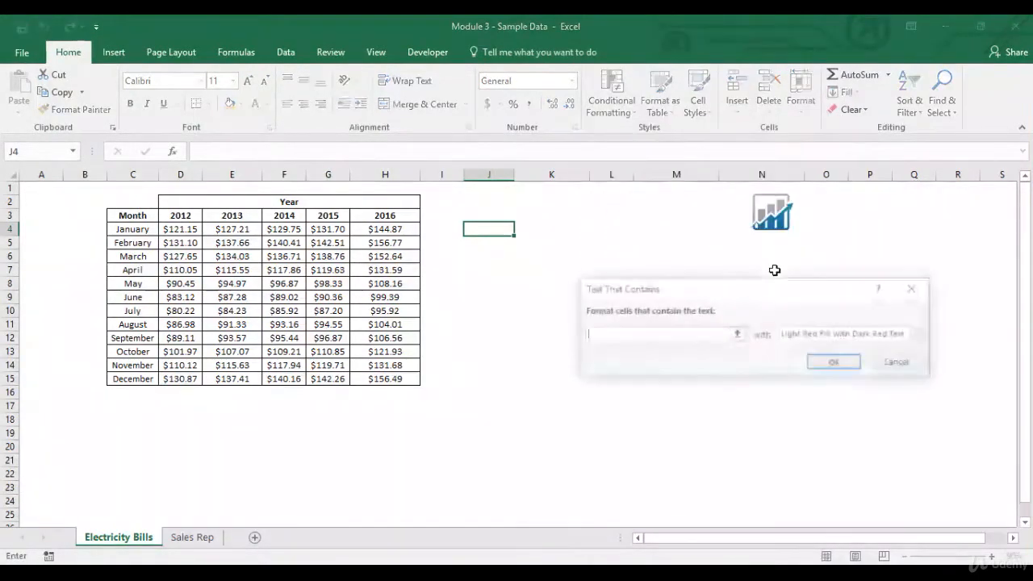
{"action": "left_click", "coordinate": [901, 363]}
Step: Enter the sample texts abc, bcd, efg and abd in cells J4 to J7
{"action": "type", "text": "abc"}
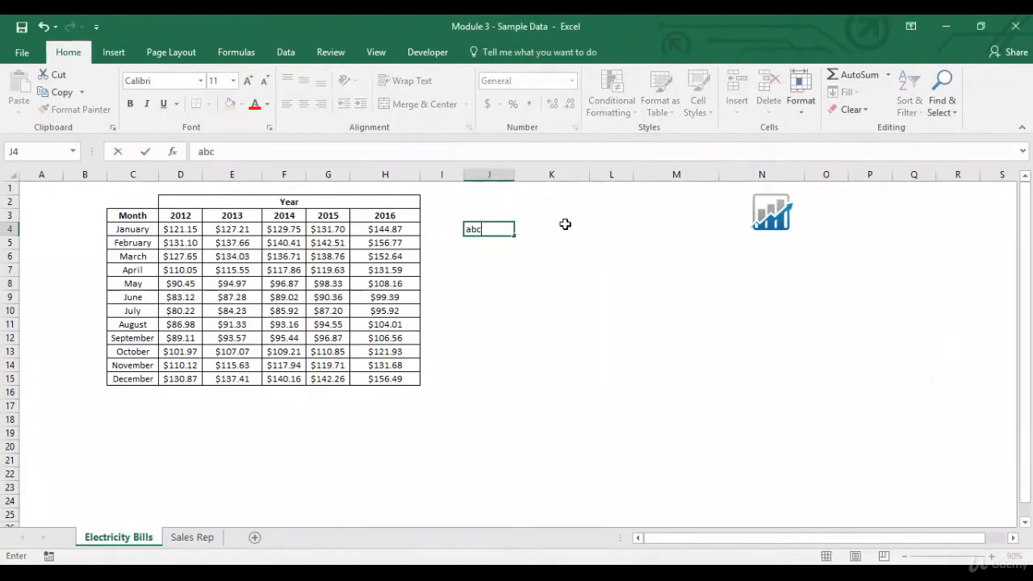
{"action": "key", "text": "Return"}
{"action": "type", "text": "bcd"}
{"action": "key", "text": "Return"}
{"action": "type", "text": "efg"}
{"action": "key", "text": "Return"}
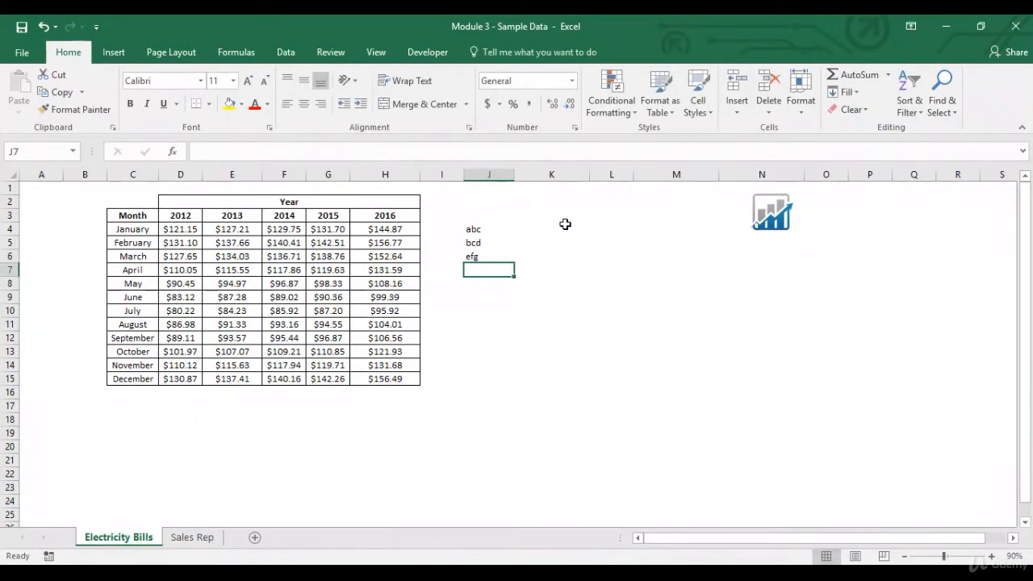
{"action": "type", "text": "abd"}
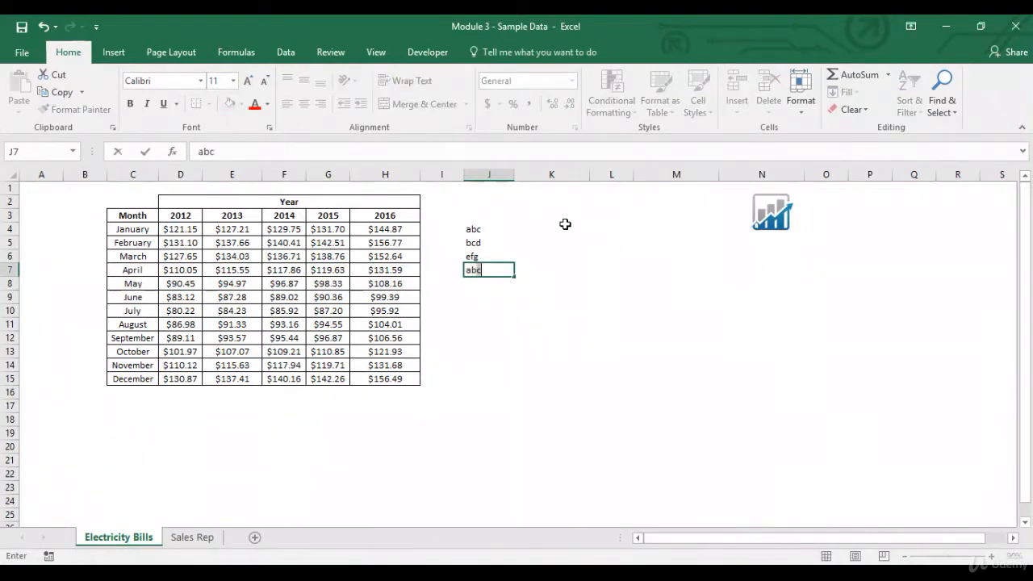
{"action": "key", "text": "Return"}
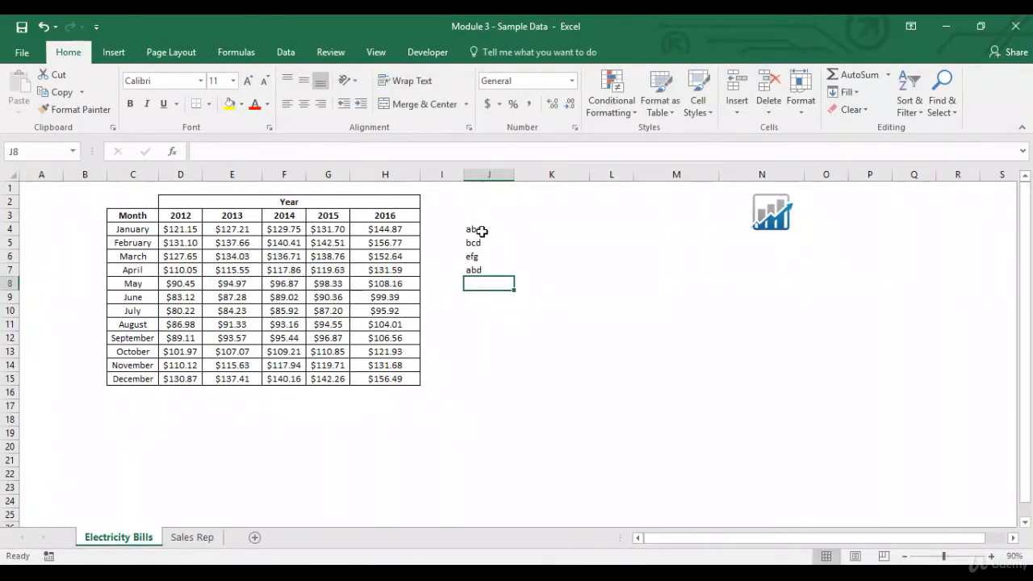
Step: Apply a Text that Contains highlight rule for "a" with Light Red Fill with Dark Red Text to J4:J7
{"action": "left_click_drag", "start_coordinate": [482, 232], "coordinate": [483, 270]}
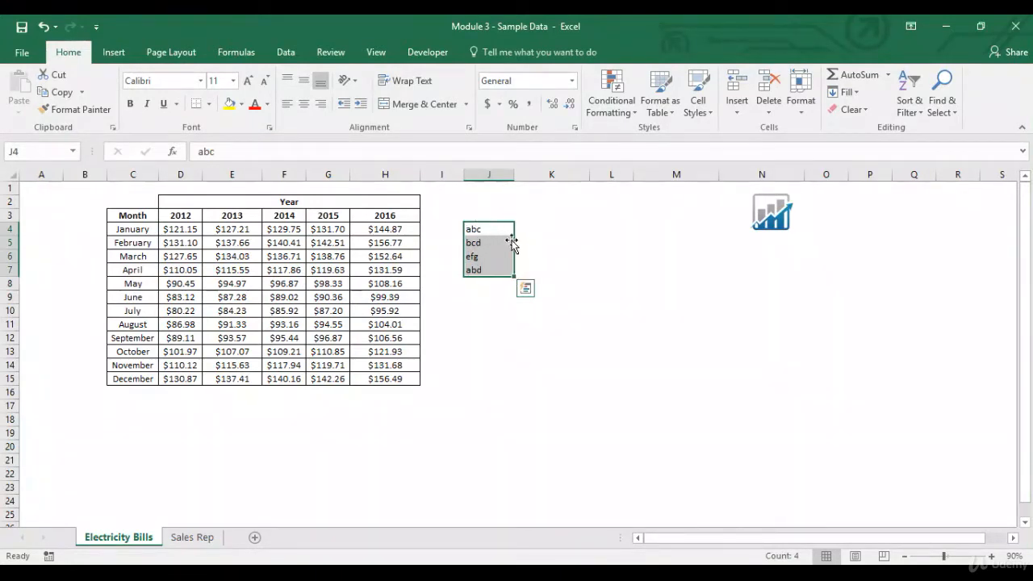
{"action": "left_click", "coordinate": [611, 105]}
{"action": "mouse_move", "coordinate": [633, 139]}
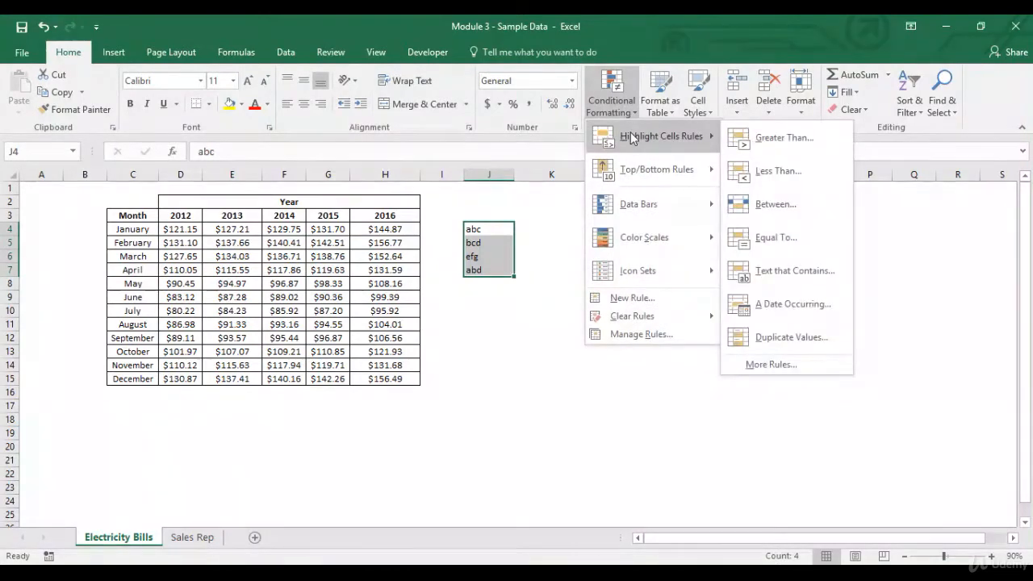
{"action": "left_click", "coordinate": [781, 270]}
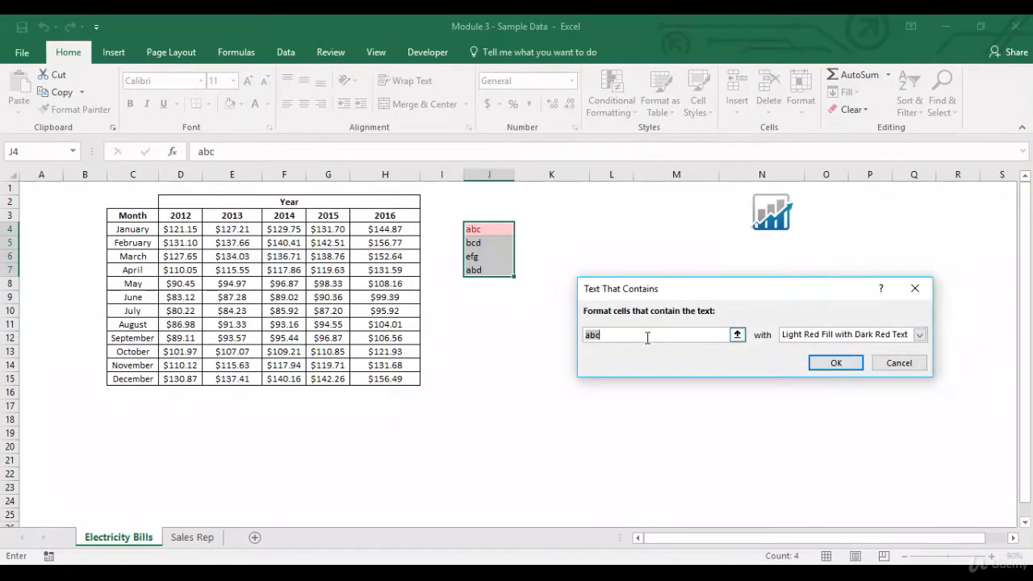
{"action": "key", "text": "Right"}
{"action": "key", "text": "BackSpace"}
{"action": "key", "text": "BackSpace"}
{"action": "key", "text": "BackSpace"}
{"action": "key", "text": "BackSpace"}
{"action": "key", "text": "BackSpace"}
{"action": "type", "text": "a"}
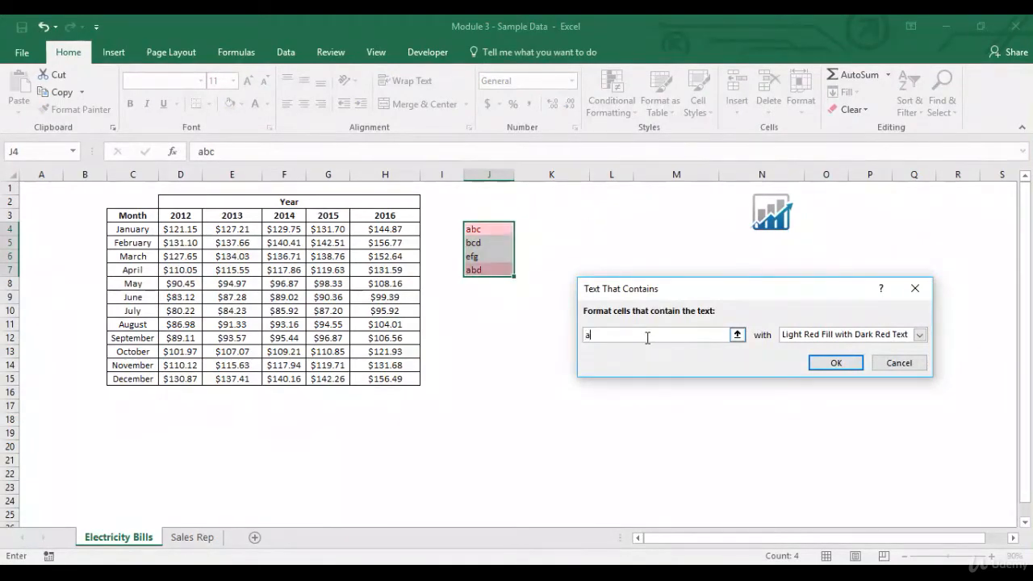
{"action": "left_click", "coordinate": [840, 362]}
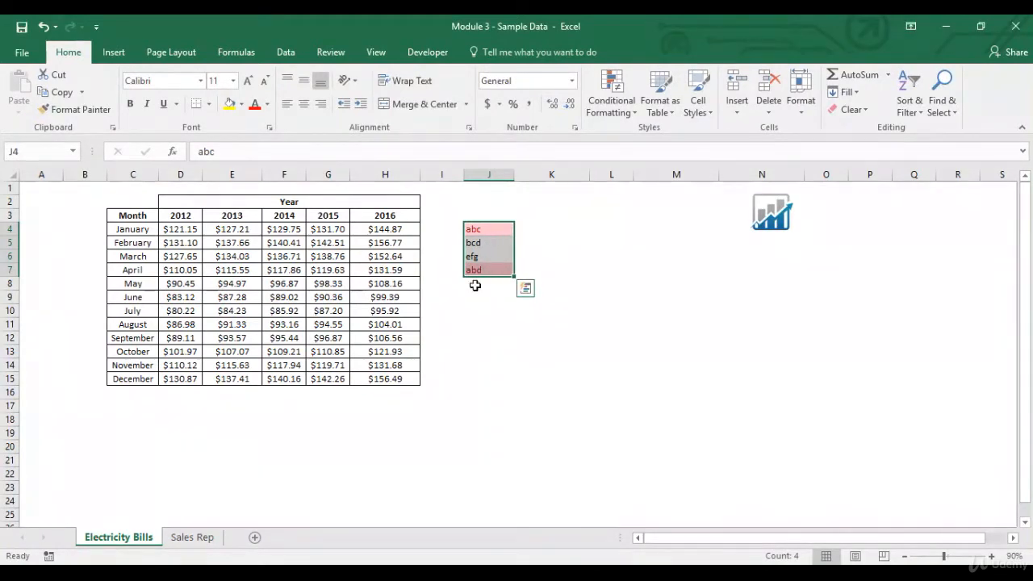
Step: Enter adb in J8 and copy the formatting of J7 to it with Format Painter
{"action": "left_click", "coordinate": [481, 286]}
{"action": "type", "text": "adb"}
{"action": "key", "text": "Return"}
{"action": "key", "text": "Up"}
{"action": "key", "text": "Up"}
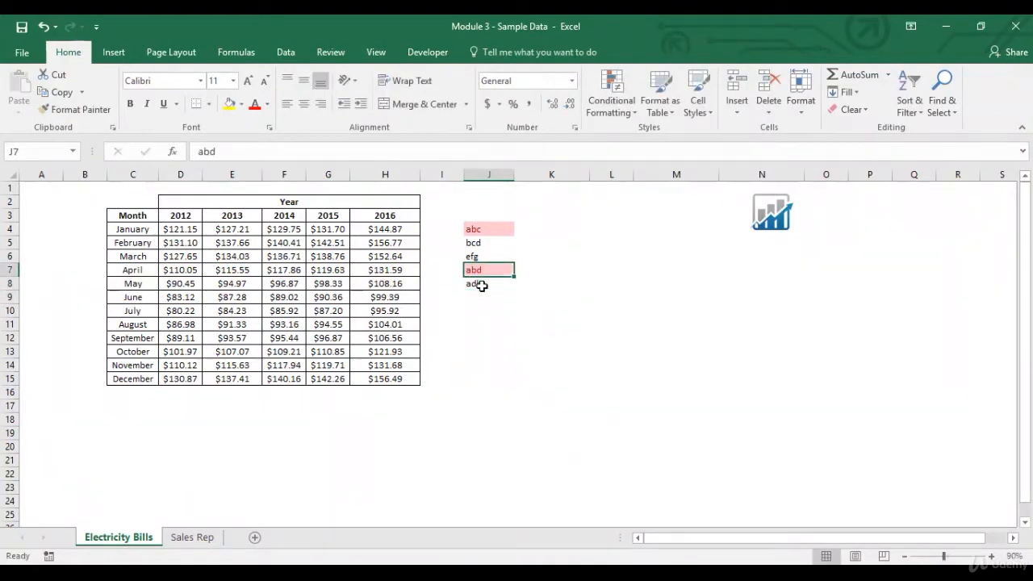
{"action": "left_click", "coordinate": [75, 109]}
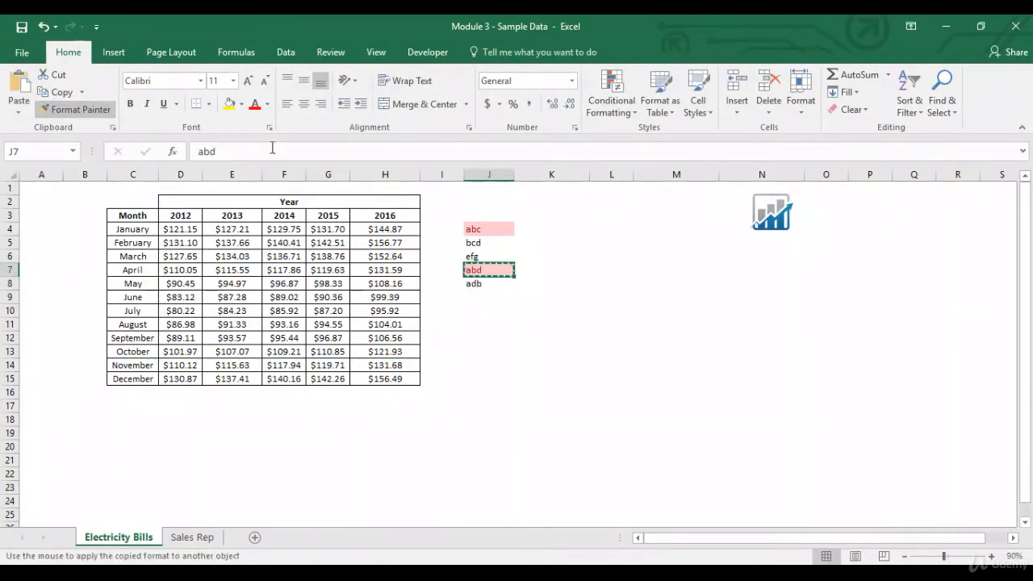
{"action": "left_click", "coordinate": [482, 283]}
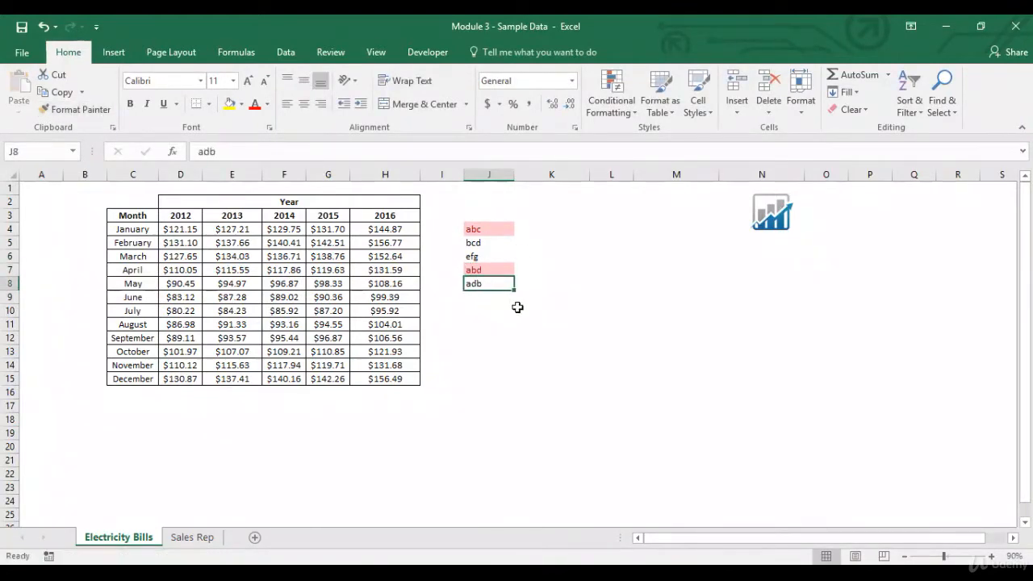
{"action": "left_click", "coordinate": [478, 300]}
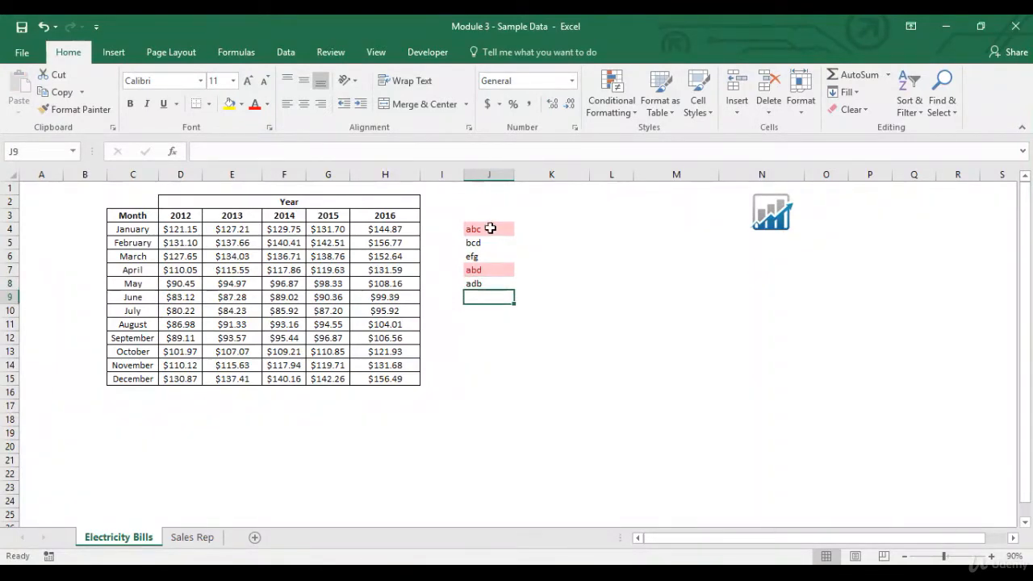
Step: Delete the sample texts in J4:J8 and clear the conditional formatting rules from those cells only
{"action": "left_click_drag", "start_coordinate": [485, 229], "coordinate": [486, 283]}
{"action": "key", "text": "Delete"}
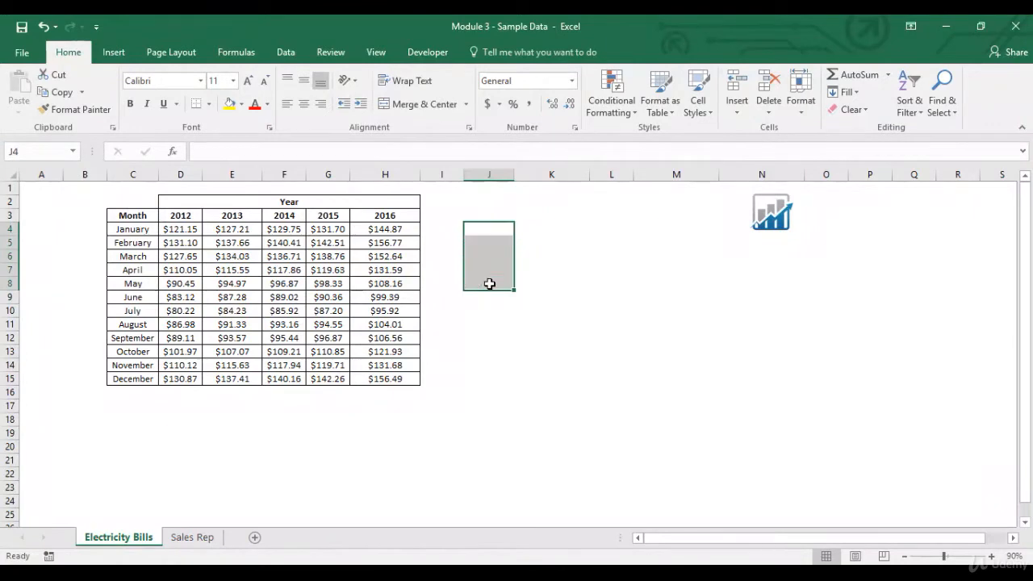
{"action": "left_click", "coordinate": [620, 105]}
{"action": "mouse_move", "coordinate": [661, 316]}
{"action": "left_click", "coordinate": [741, 319]}
Step: Enter the formula =TODAY() in J4 as sample data for the A Date Occurring rule
{"action": "left_click", "coordinate": [482, 230]}
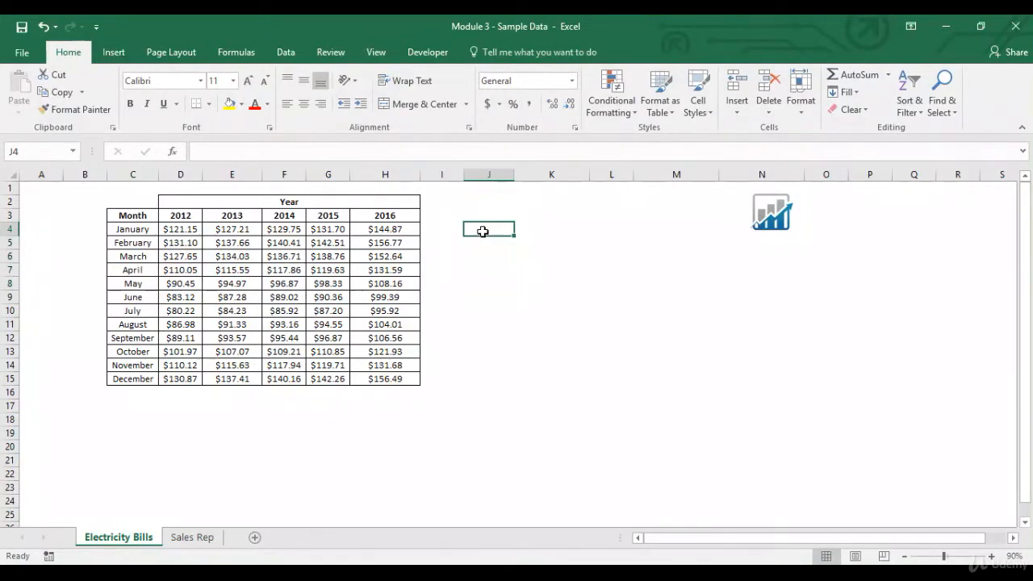
{"action": "left_click", "coordinate": [615, 119]}
{"action": "mouse_move", "coordinate": [658, 134]}
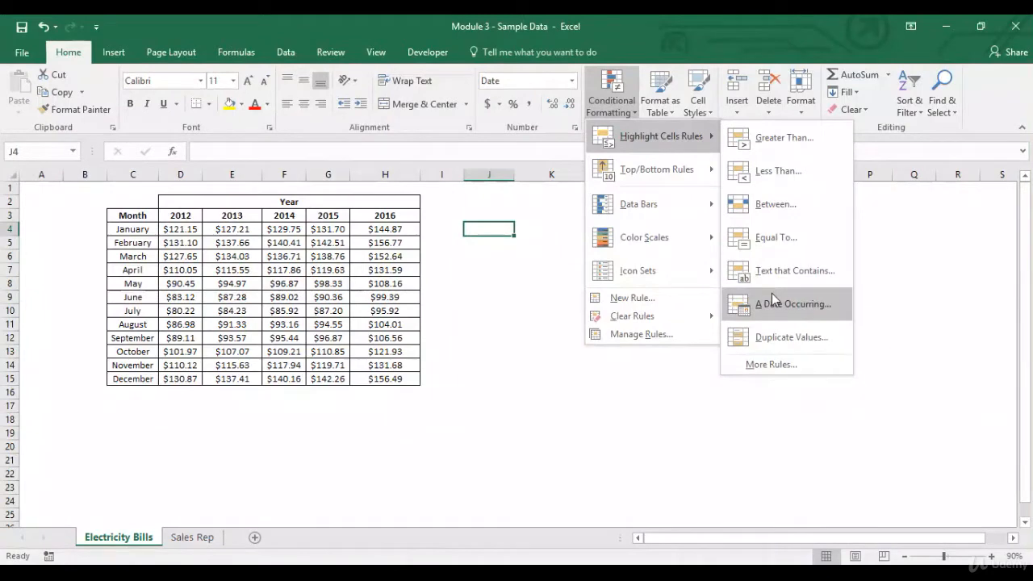
{"action": "left_click", "coordinate": [492, 234]}
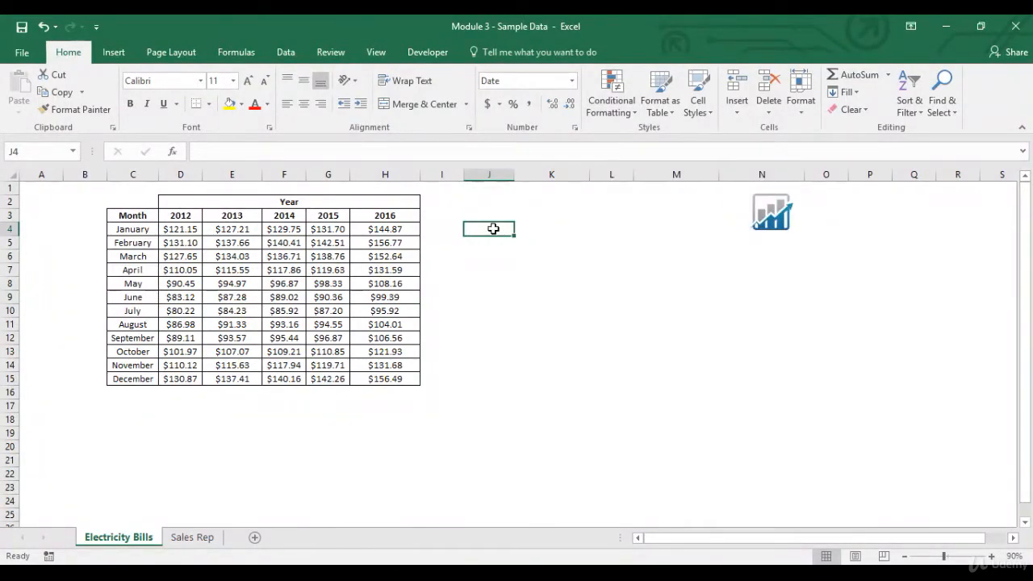
{"action": "type", "text": "=today()"}
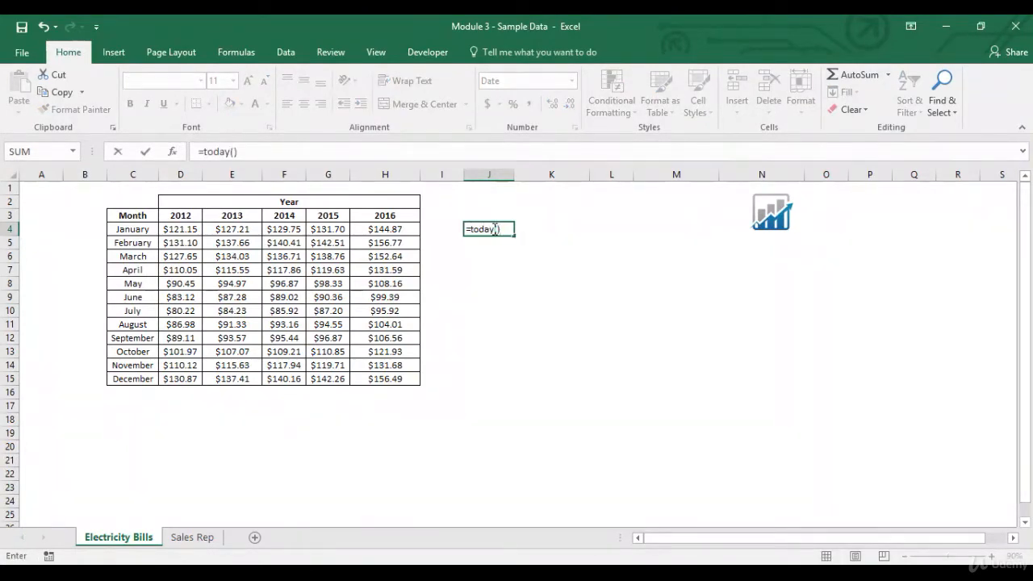
{"action": "key", "text": "Return"}
{"action": "left_click", "coordinate": [494, 229]}
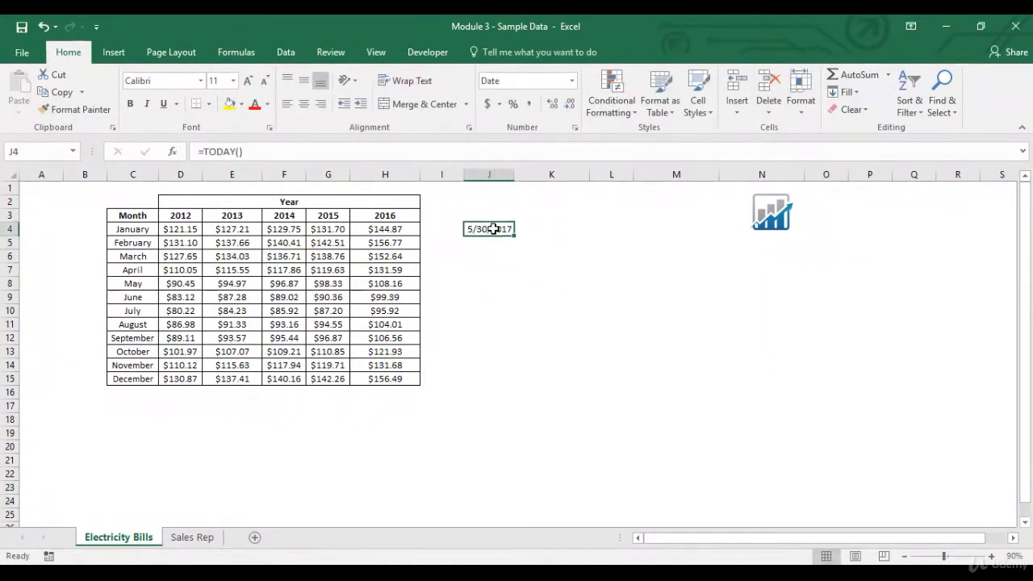
Step: Enter the date 5/29/2017 in J5
{"action": "left_click", "coordinate": [498, 243]}
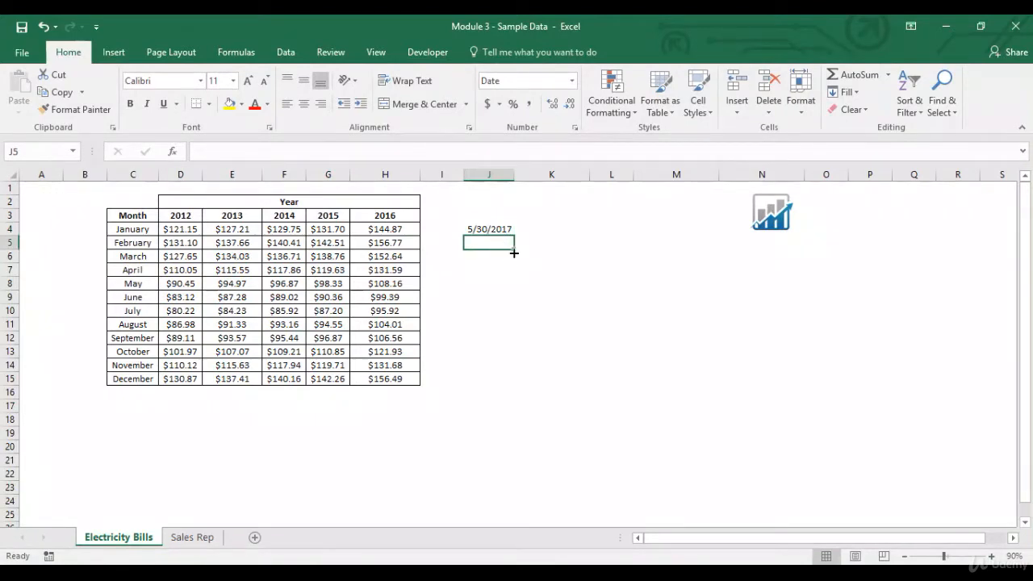
{"action": "type", "text": "5/29/2017"}
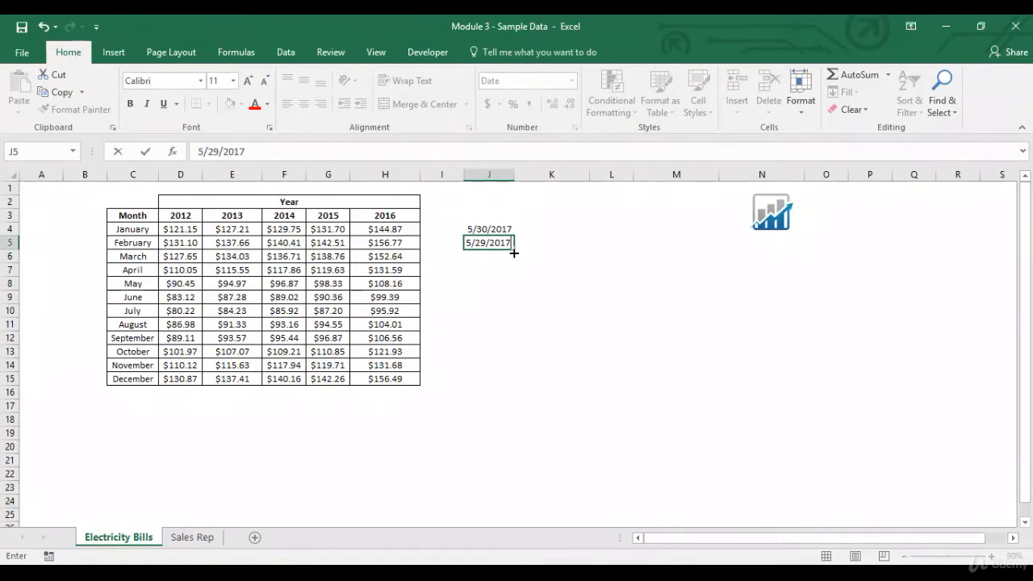
{"action": "key", "text": "Return"}
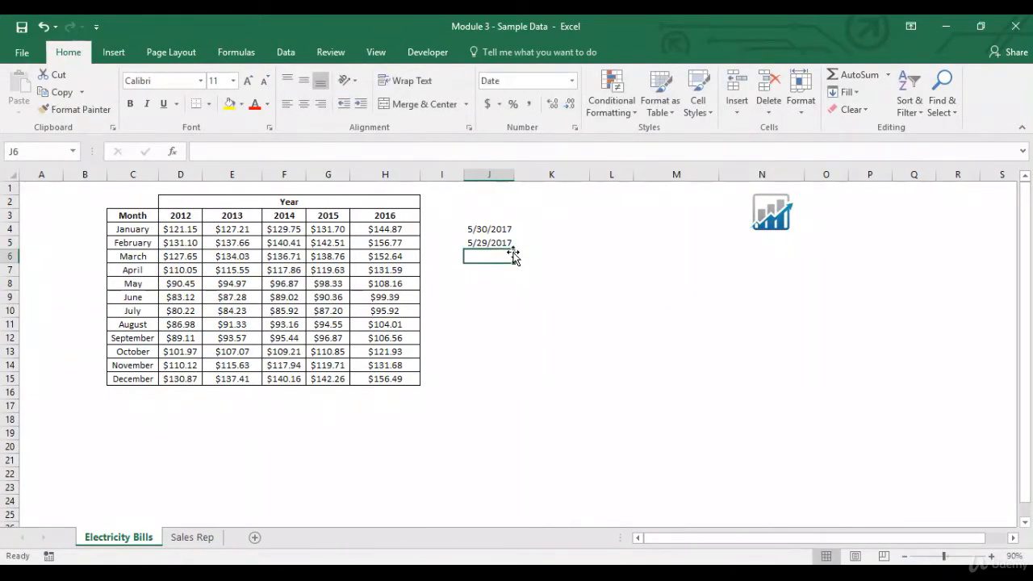
Step: Enter the date 4/30/2017 in J6
{"action": "type", "text": "4/30/"}
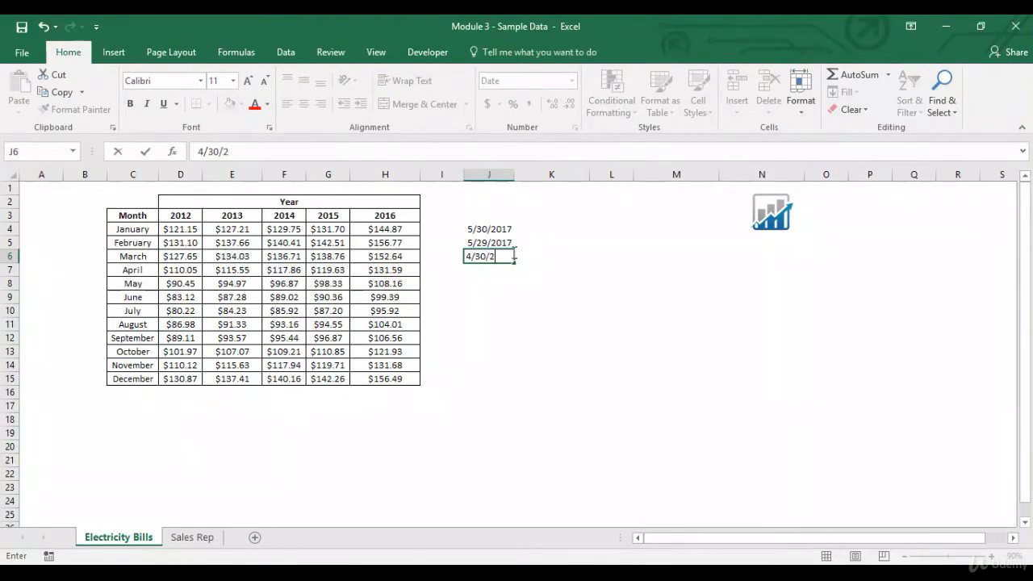
{"action": "type", "text": "2017"}
{"action": "key", "text": "Return"}
Step: Preview the A Date Occurring rule on J4:J6 with Last month, without applying it, and delete the sample dates
{"action": "left_click_drag", "start_coordinate": [502, 231], "coordinate": [503, 257]}
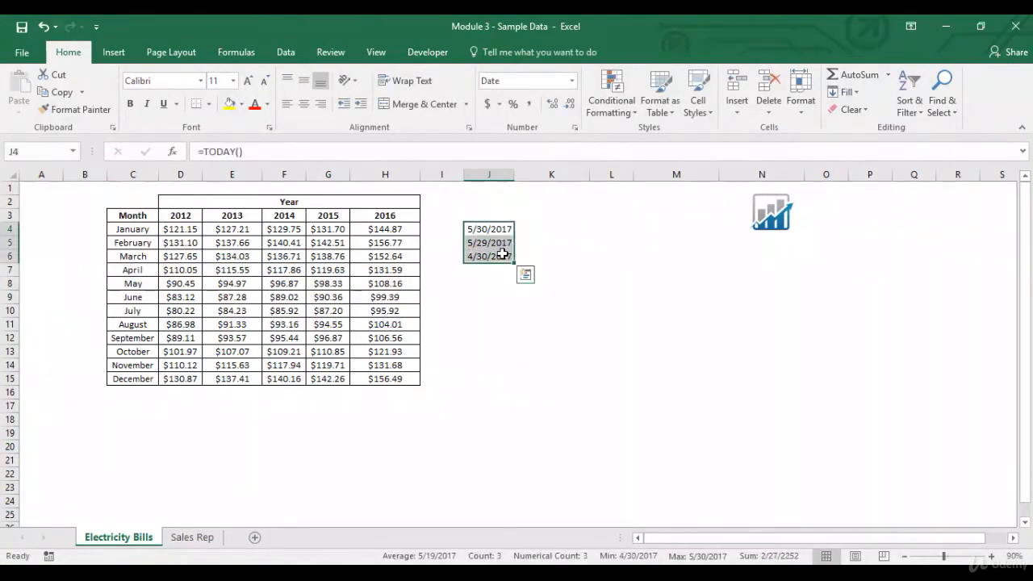
{"action": "left_click", "coordinate": [611, 98]}
{"action": "mouse_move", "coordinate": [619, 136]}
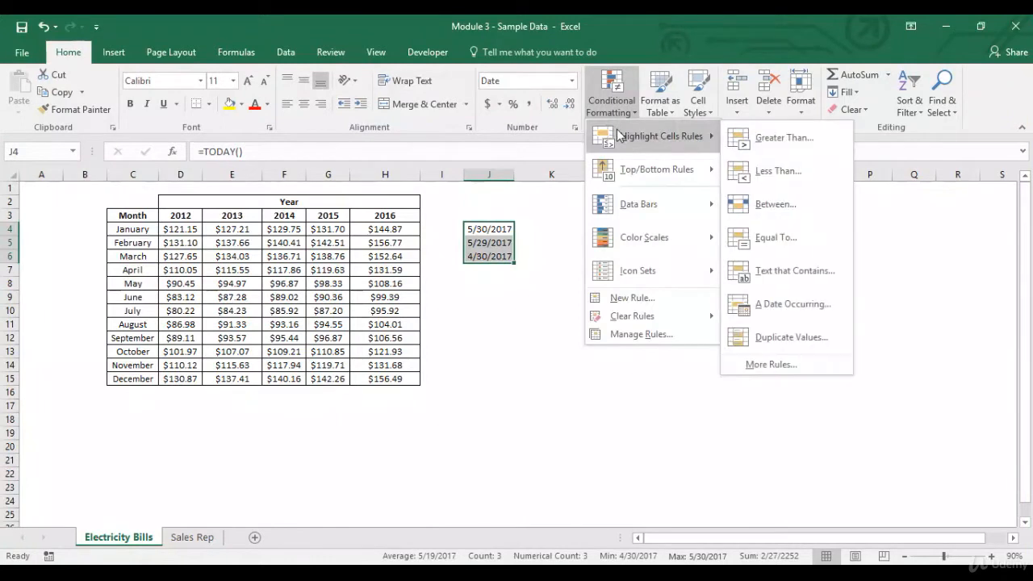
{"action": "left_click", "coordinate": [776, 302]}
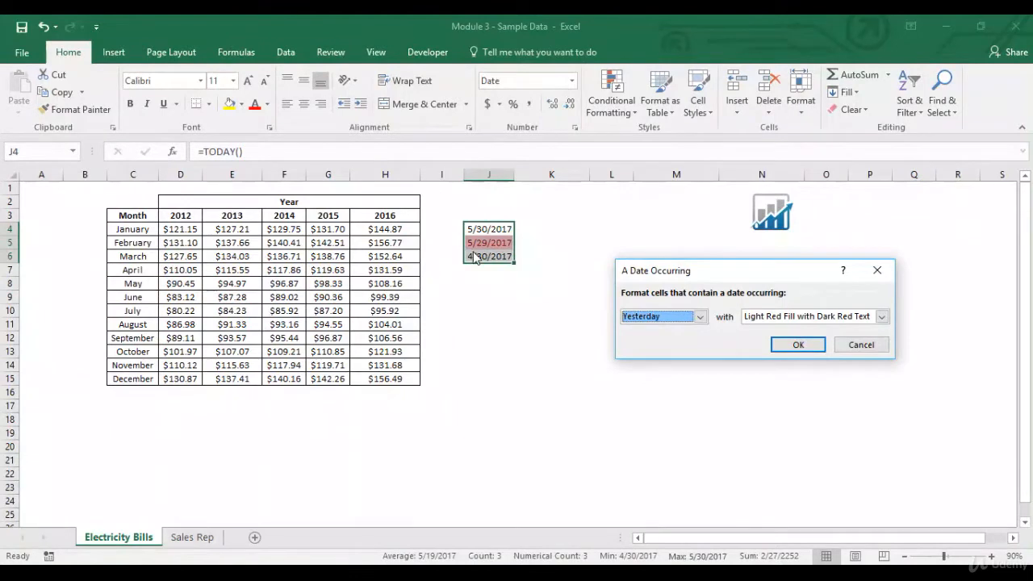
{"action": "left_click", "coordinate": [698, 316]}
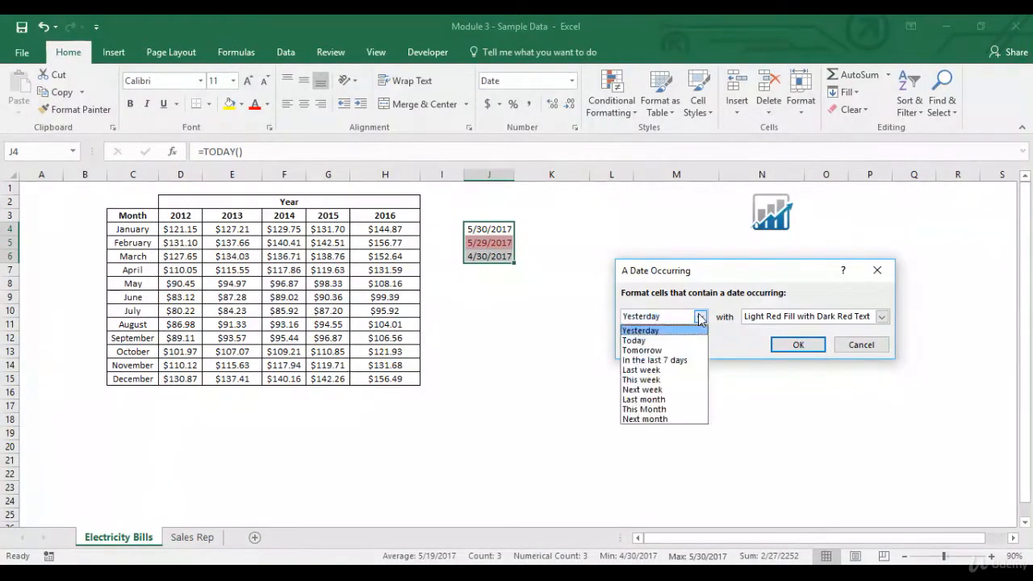
{"action": "left_click", "coordinate": [674, 400]}
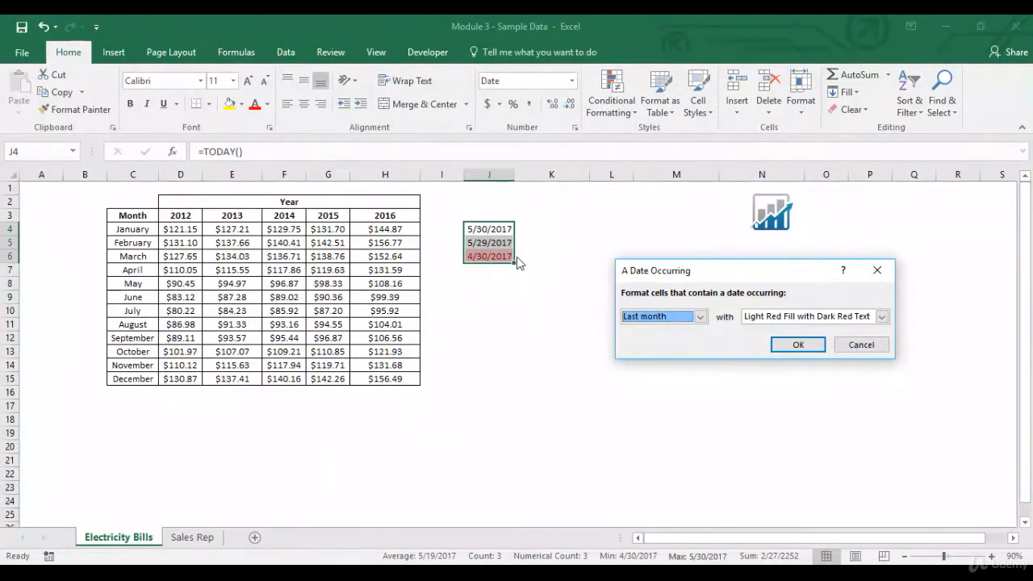
{"action": "left_click", "coordinate": [861, 345]}
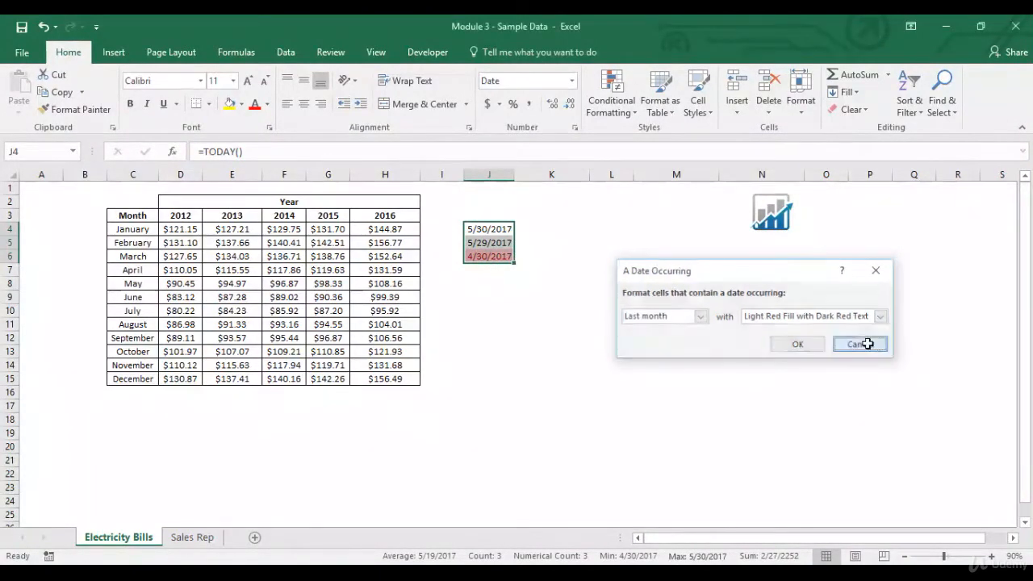
{"action": "key", "text": "Delete"}
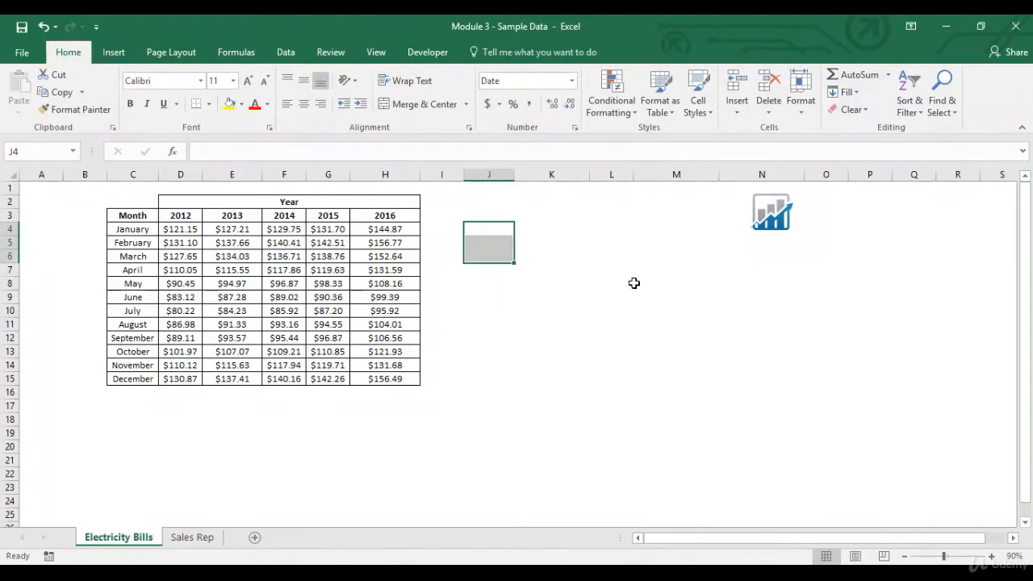
{"action": "left_click", "coordinate": [503, 231]}
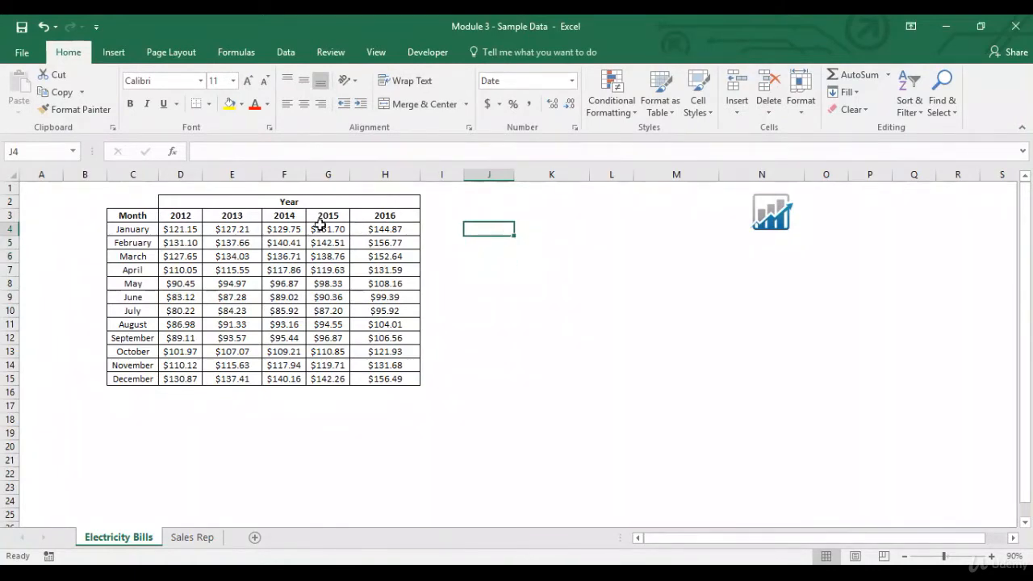
Step: Preview the Duplicate Values rule on the monthly bill amounts in D4:H15 with Unique selected, and cancel it
{"action": "left_click_drag", "start_coordinate": [186, 233], "coordinate": [399, 379]}
{"action": "left_click", "coordinate": [615, 118]}
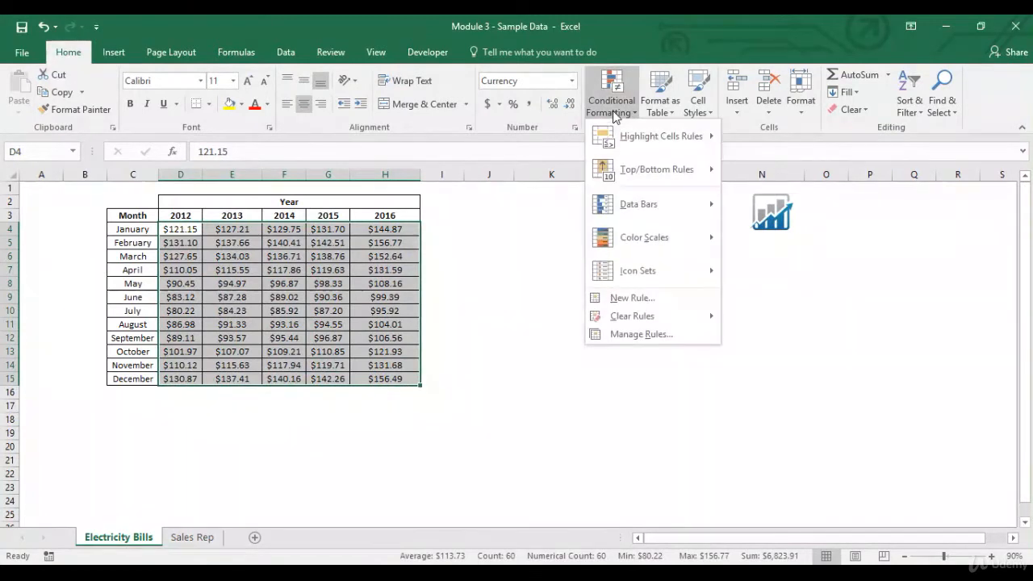
{"action": "mouse_move", "coordinate": [626, 137]}
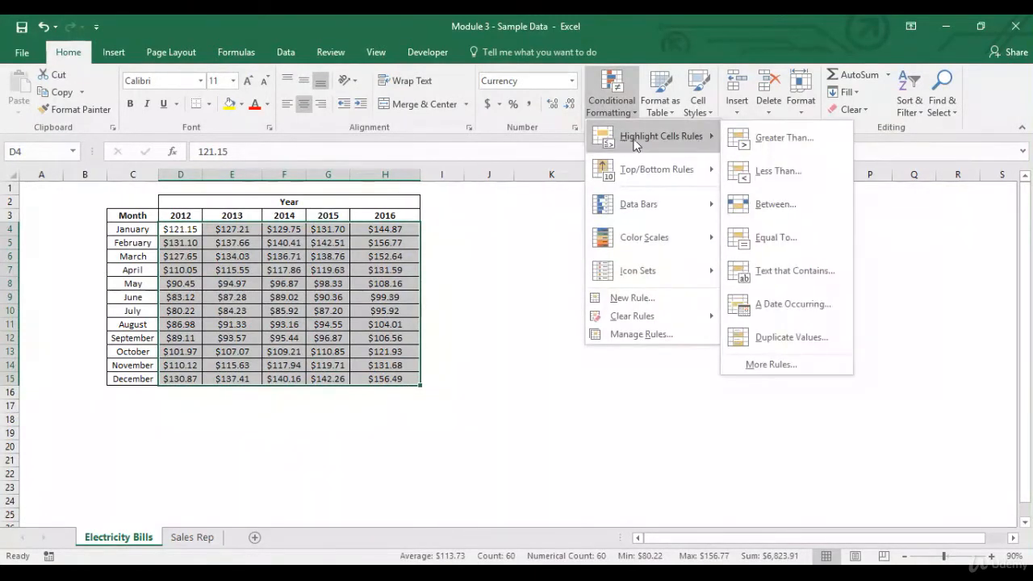
{"action": "left_click", "coordinate": [783, 346]}
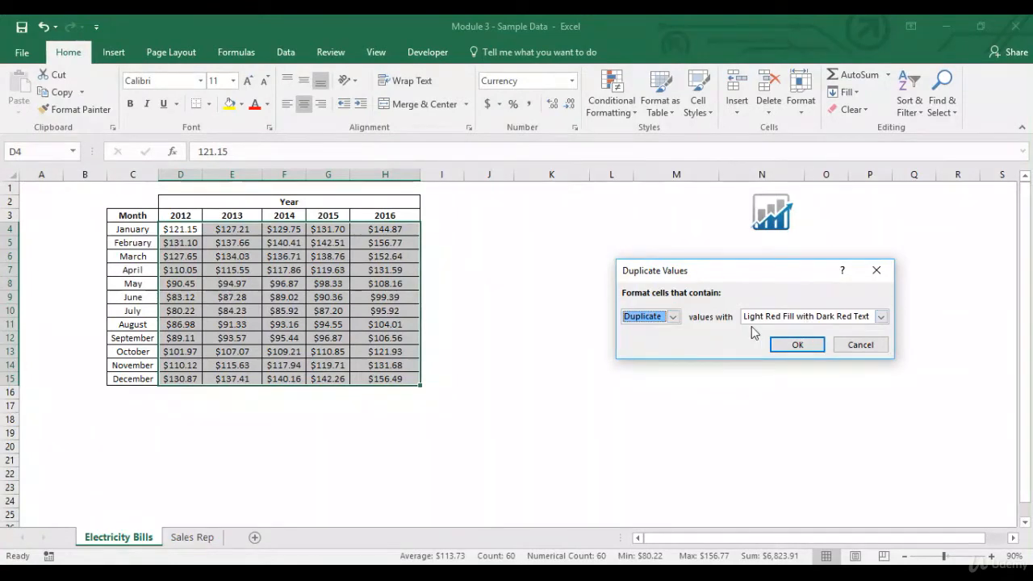
{"action": "left_click", "coordinate": [676, 319]}
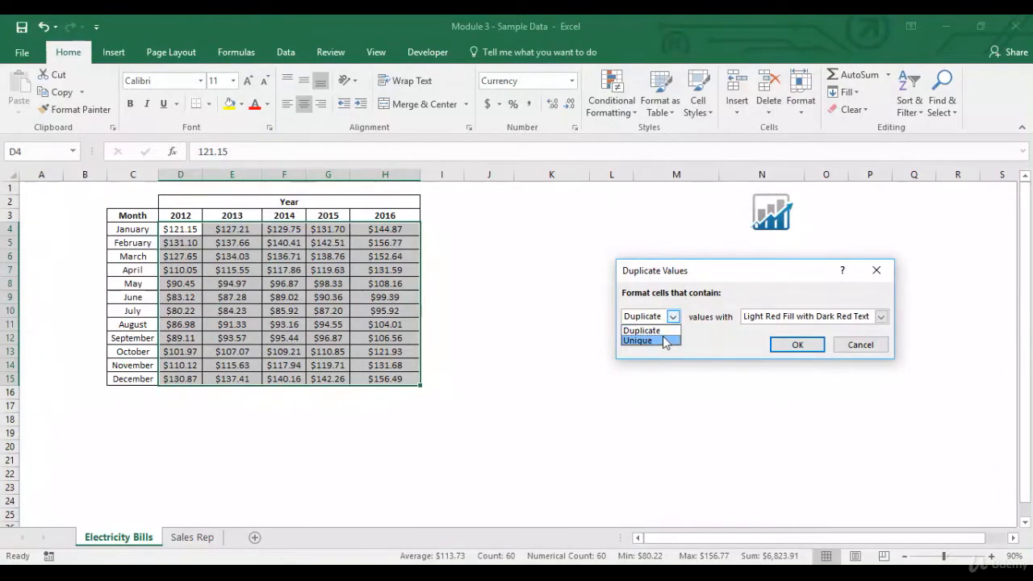
{"action": "left_click", "coordinate": [650, 341]}
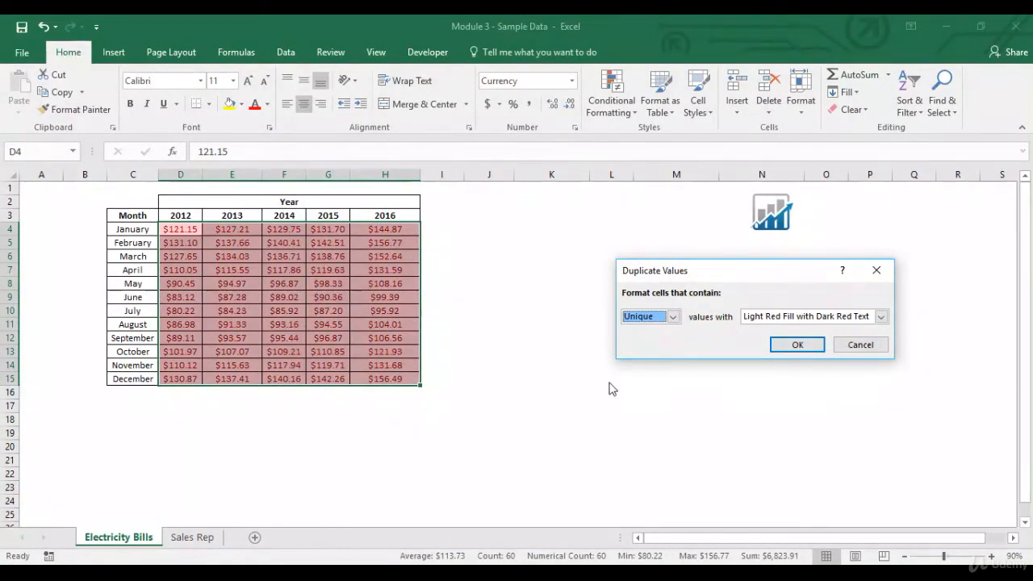
{"action": "left_click", "coordinate": [862, 349]}
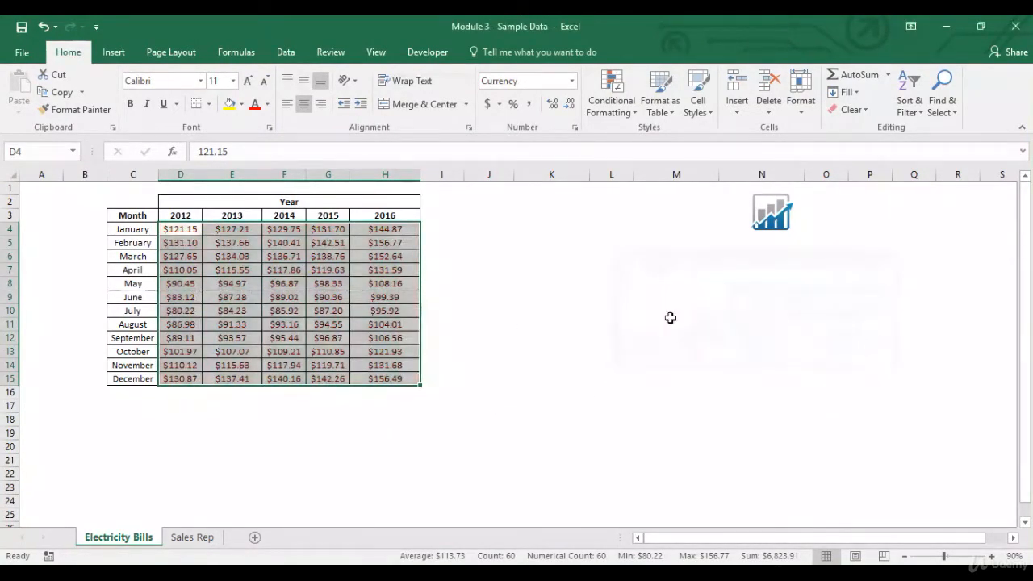
Step: Enter the sample numbers 1, 1, 2, 3, 4, 5 and 6 down K4:K10
{"action": "left_click", "coordinate": [506, 230]}
{"action": "left_click", "coordinate": [532, 229]}
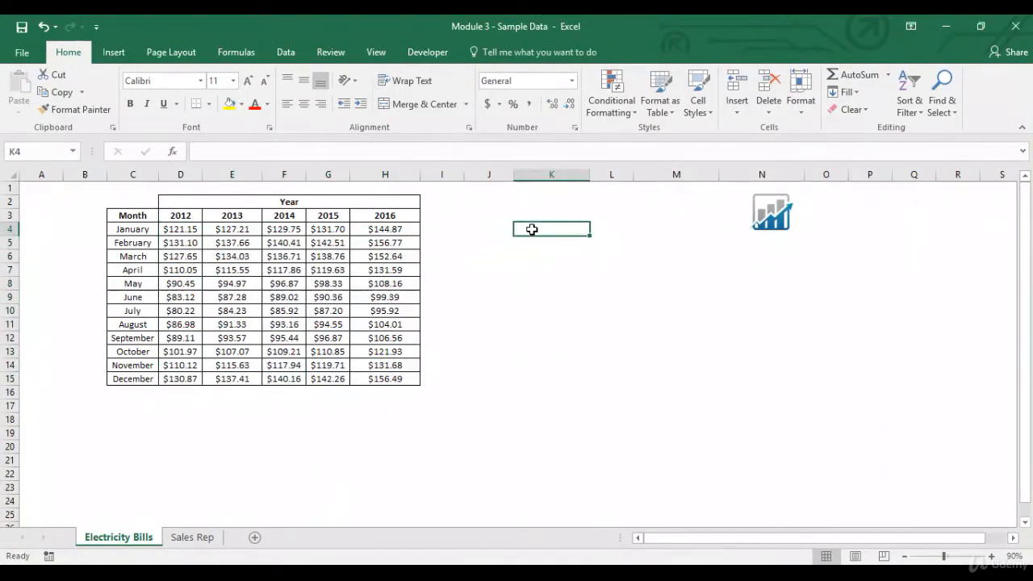
{"action": "type", "text": "1"}
{"action": "key", "text": "Return"}
{"action": "type", "text": "1"}
{"action": "key", "text": "Return"}
{"action": "type", "text": "2"}
{"action": "key", "text": "Return"}
{"action": "type", "text": "3"}
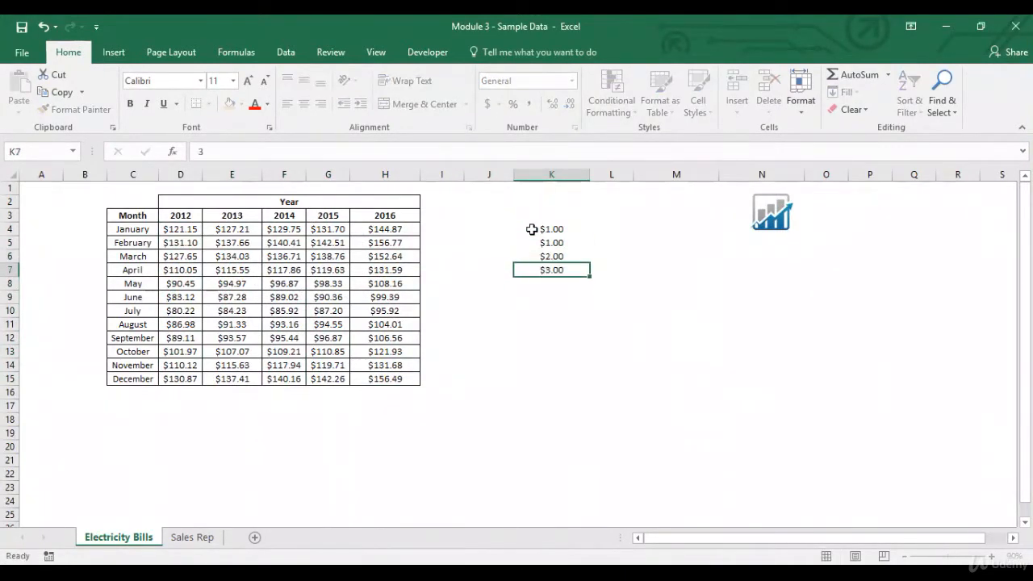
{"action": "key", "text": "Return"}
{"action": "type", "text": "4"}
{"action": "key", "text": "Return"}
{"action": "type", "text": "5"}
{"action": "key", "text": "Return"}
{"action": "type", "text": "6"}
{"action": "key", "text": "Return"}
{"action": "key", "text": "Up"}
{"action": "key", "text": "Up"}
Step: Preview the Duplicate Values rule on K4:K10 for Duplicate and Unique without applying it, and delete the sample numbers
{"action": "left_click", "coordinate": [532, 229]}
{"action": "key", "text": "ctrl+shift+Down"}
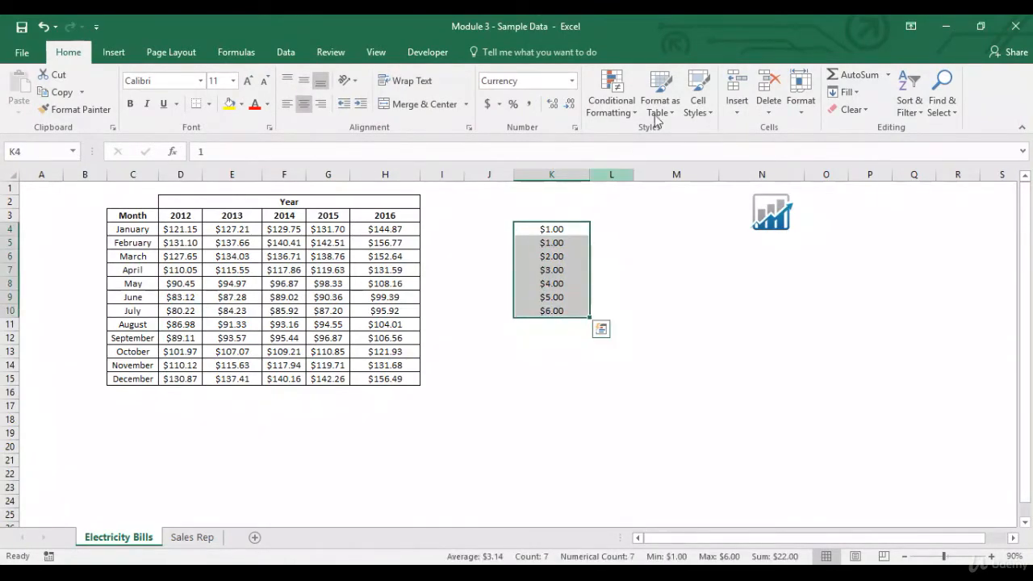
{"action": "left_click", "coordinate": [615, 117]}
{"action": "mouse_move", "coordinate": [636, 135]}
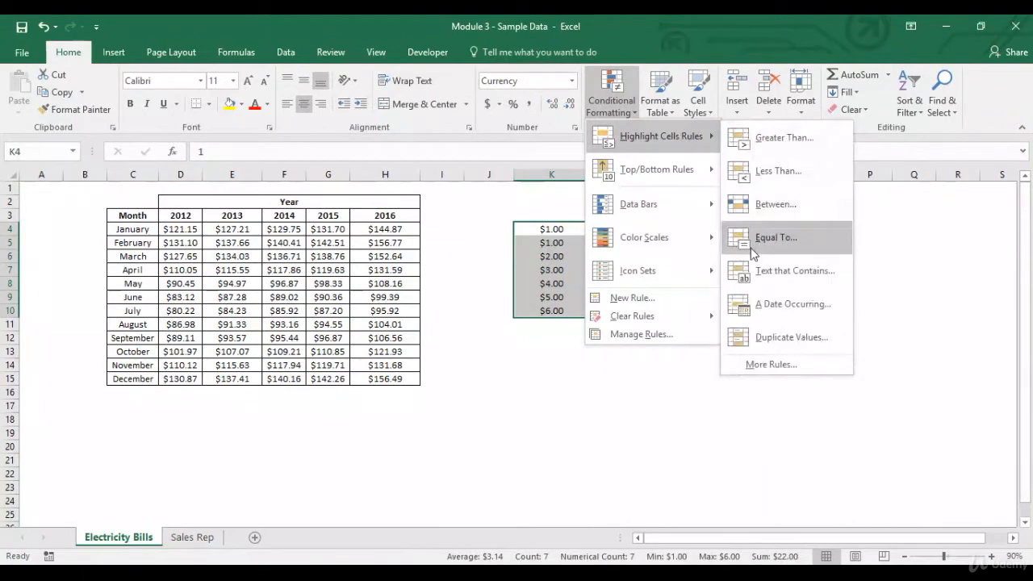
{"action": "left_click", "coordinate": [767, 336]}
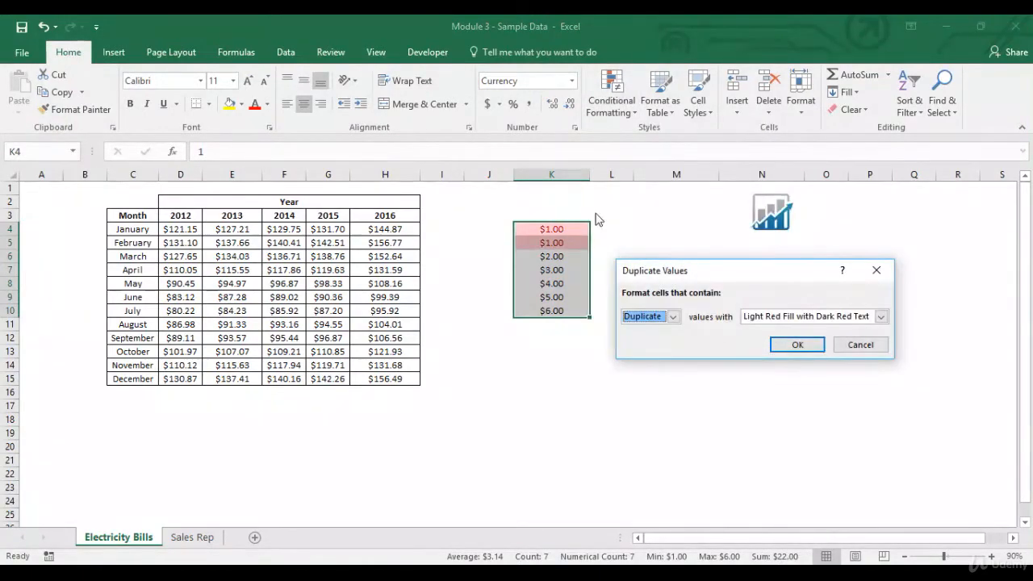
{"action": "left_click", "coordinate": [674, 317]}
{"action": "left_click", "coordinate": [662, 341]}
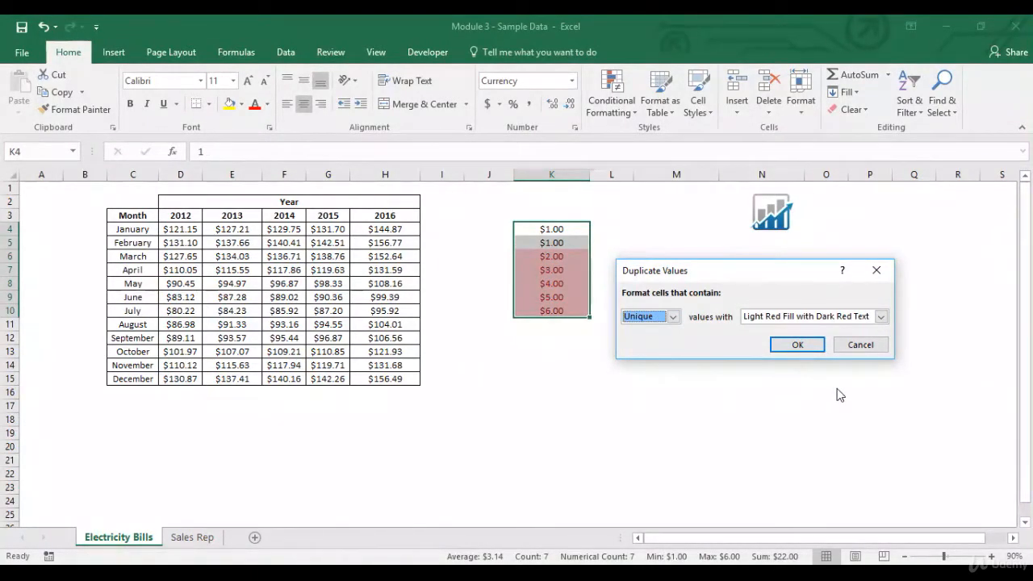
{"action": "left_click", "coordinate": [859, 345]}
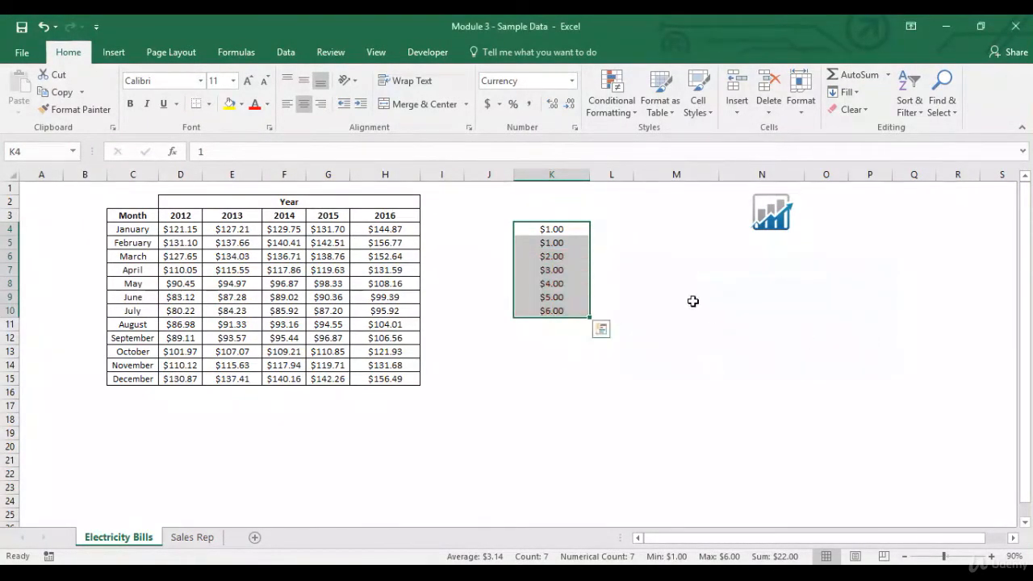
{"action": "key", "text": "Delete"}
{"action": "left_click", "coordinate": [490, 227]}
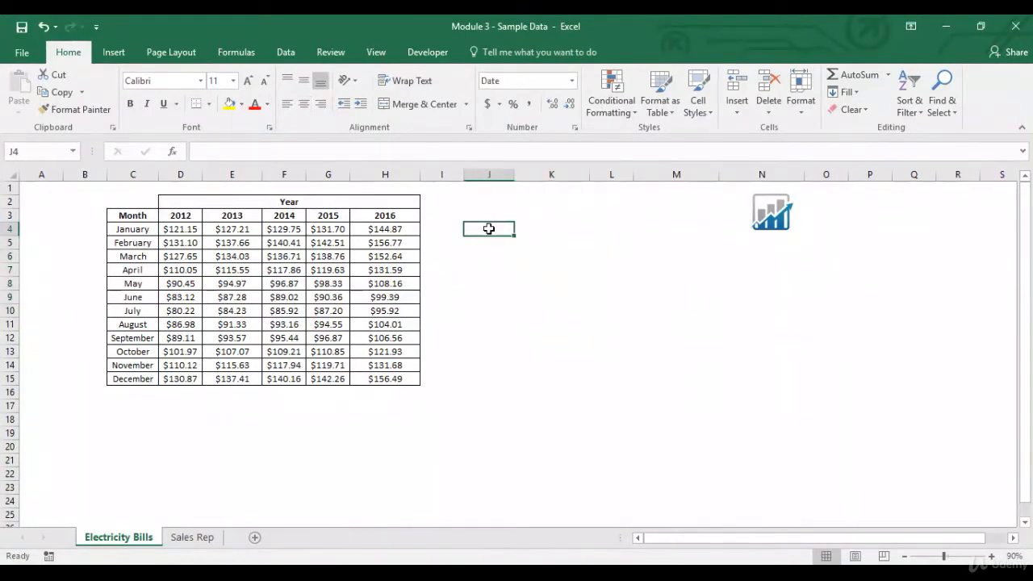
{"action": "left_click", "coordinate": [611, 101]}
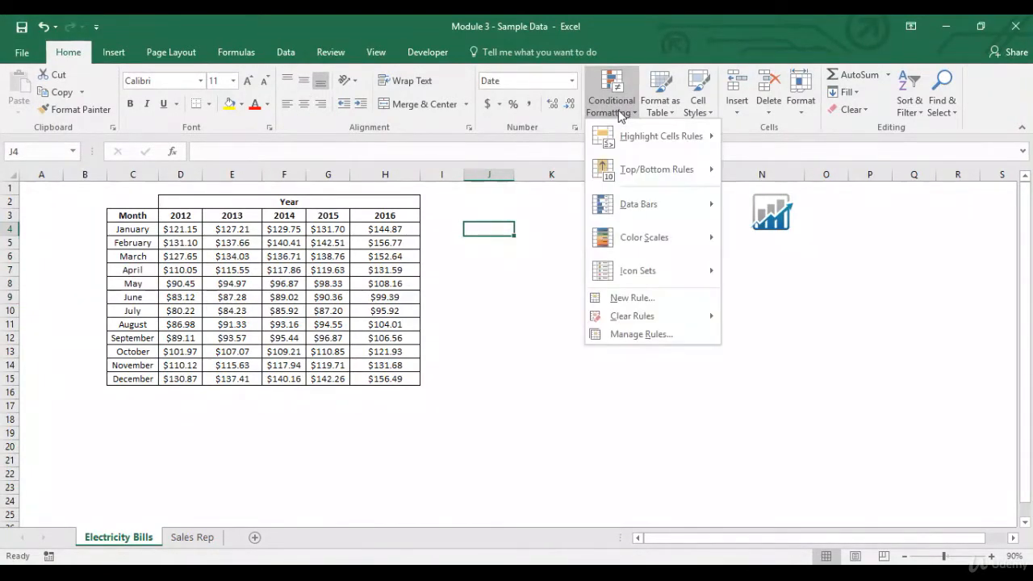
{"action": "mouse_move", "coordinate": [634, 170]}
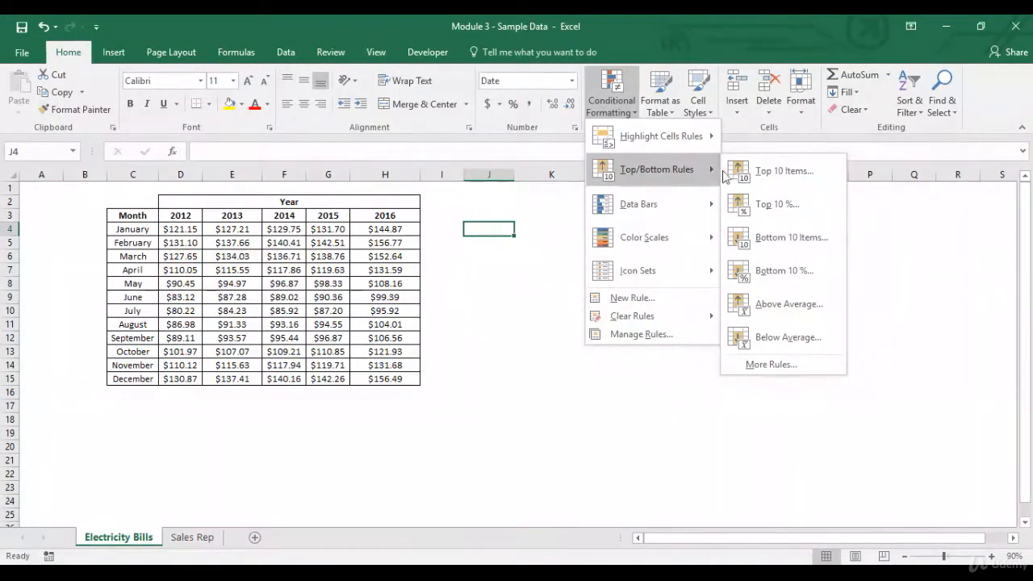
{"action": "left_click", "coordinate": [760, 173]}
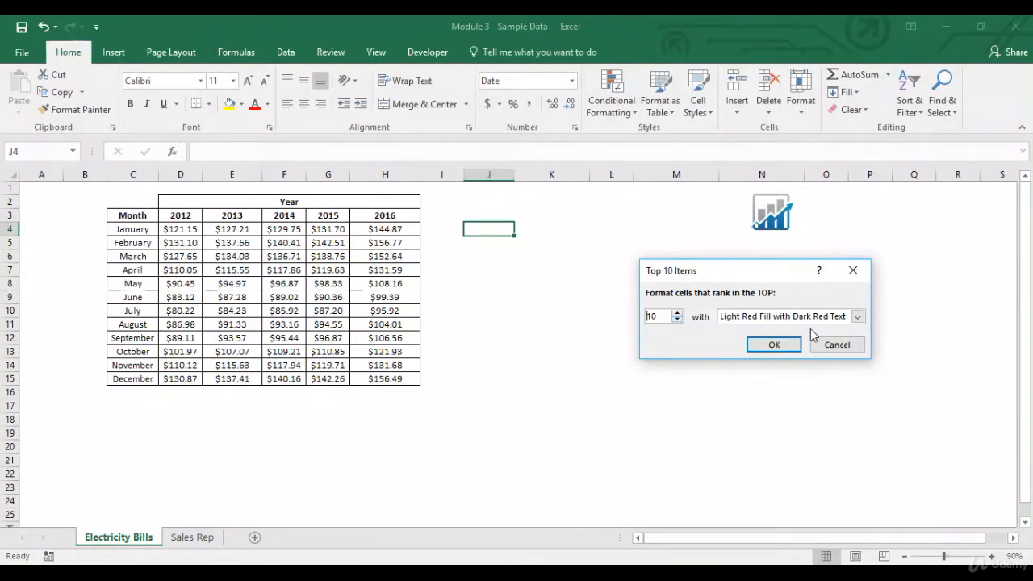
{"action": "left_click", "coordinate": [834, 344]}
Step: Preview a Top 10 Items rule on the 2012 amounts in D4:D15 with rank 2 and Light Red Fill with Dark Red Text, and cancel it
{"action": "left_click_drag", "start_coordinate": [174, 229], "coordinate": [187, 377]}
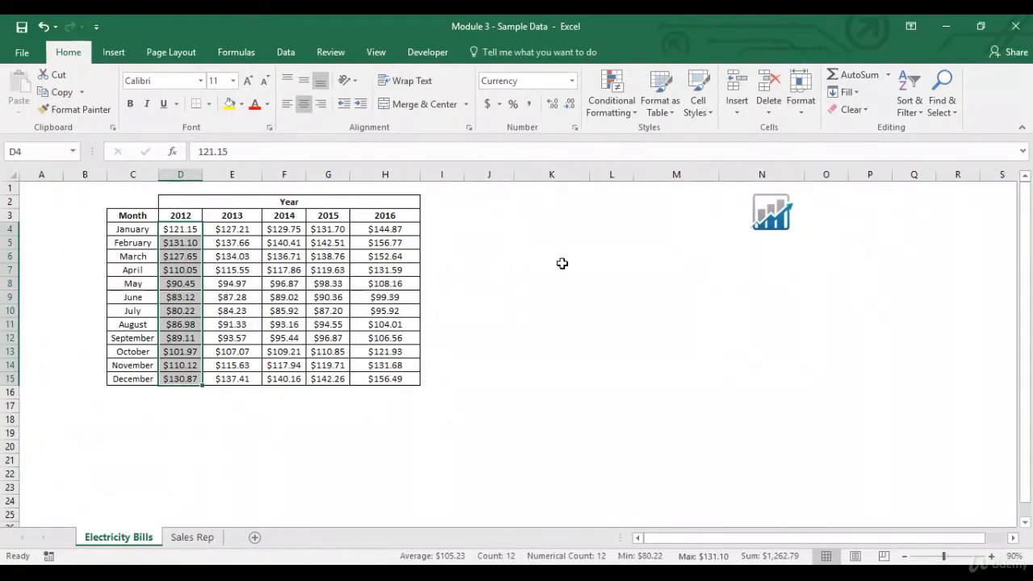
{"action": "left_click", "coordinate": [629, 119]}
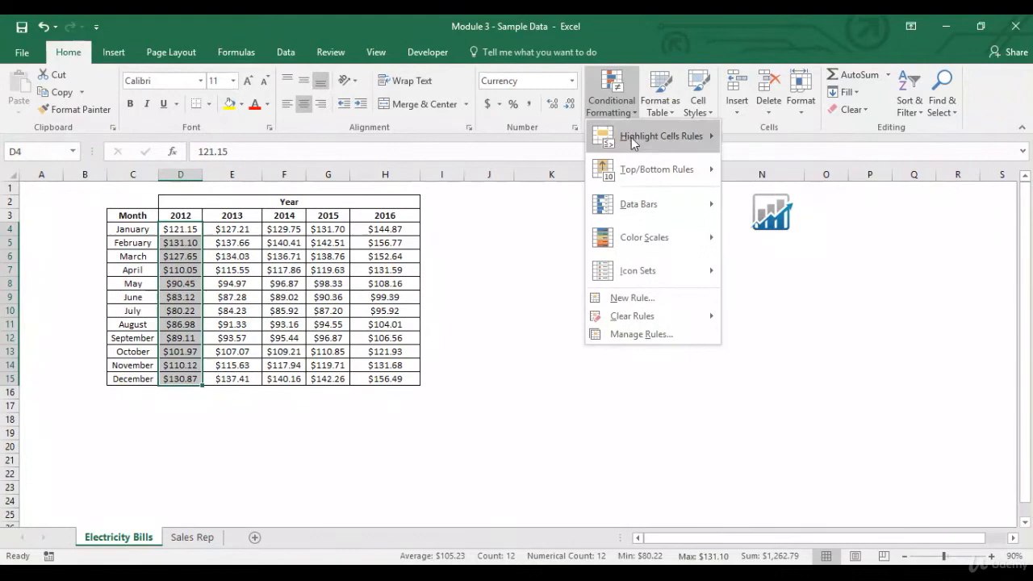
{"action": "mouse_move", "coordinate": [638, 170]}
{"action": "left_click", "coordinate": [773, 171]}
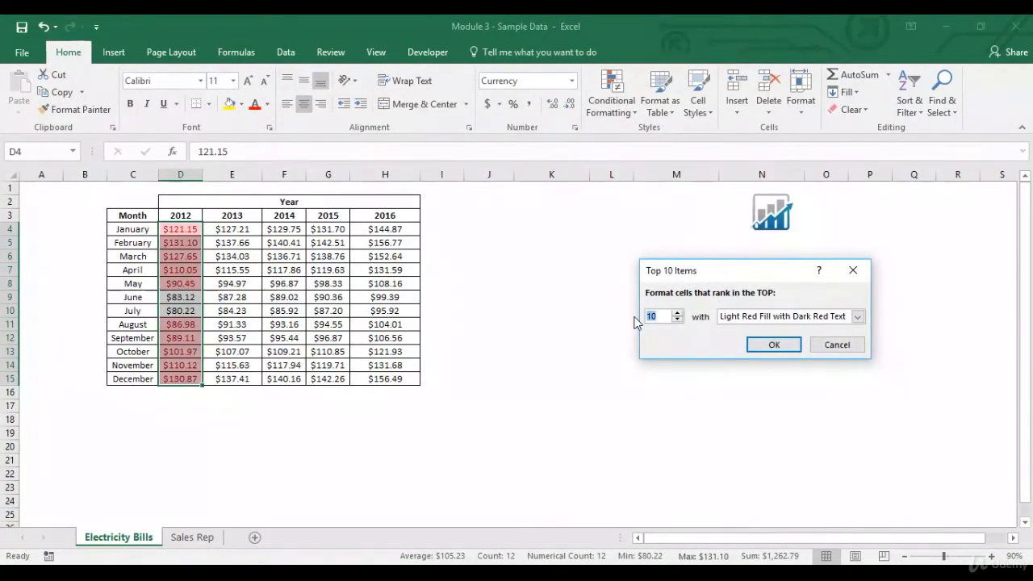
{"action": "type", "text": "2"}
{"action": "left_click", "coordinate": [857, 317]}
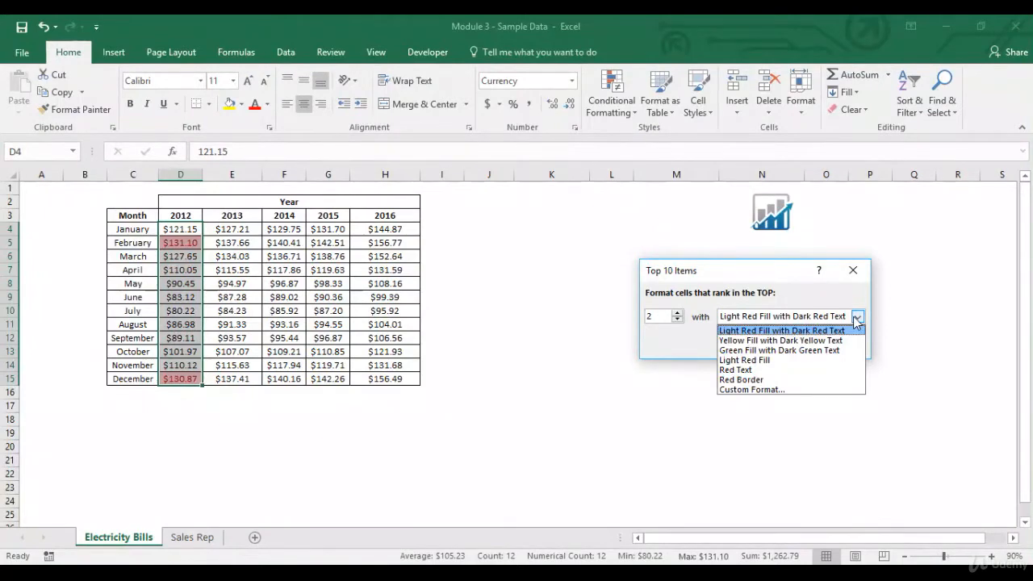
{"action": "left_click", "coordinate": [839, 331]}
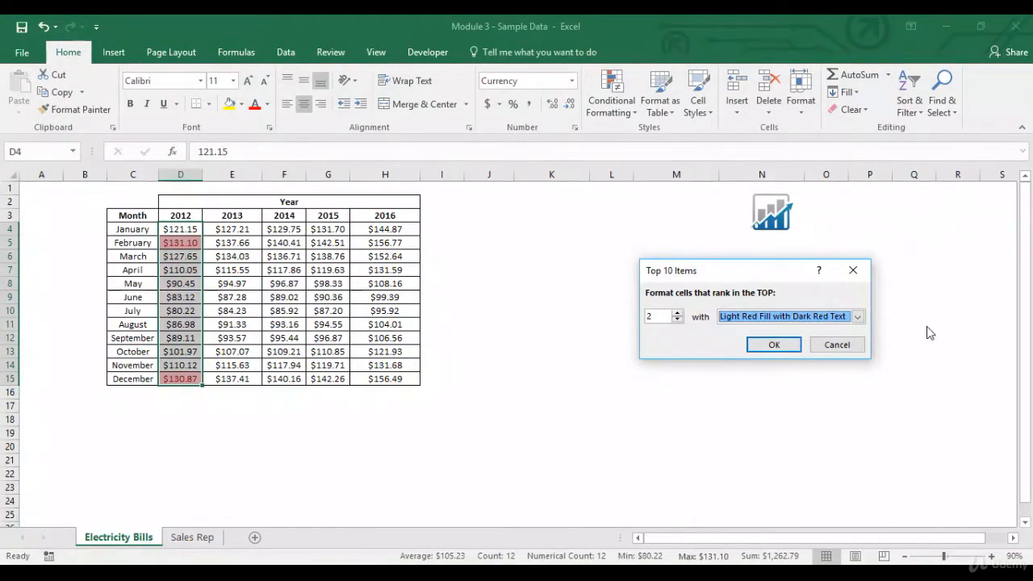
{"action": "left_click", "coordinate": [836, 346]}
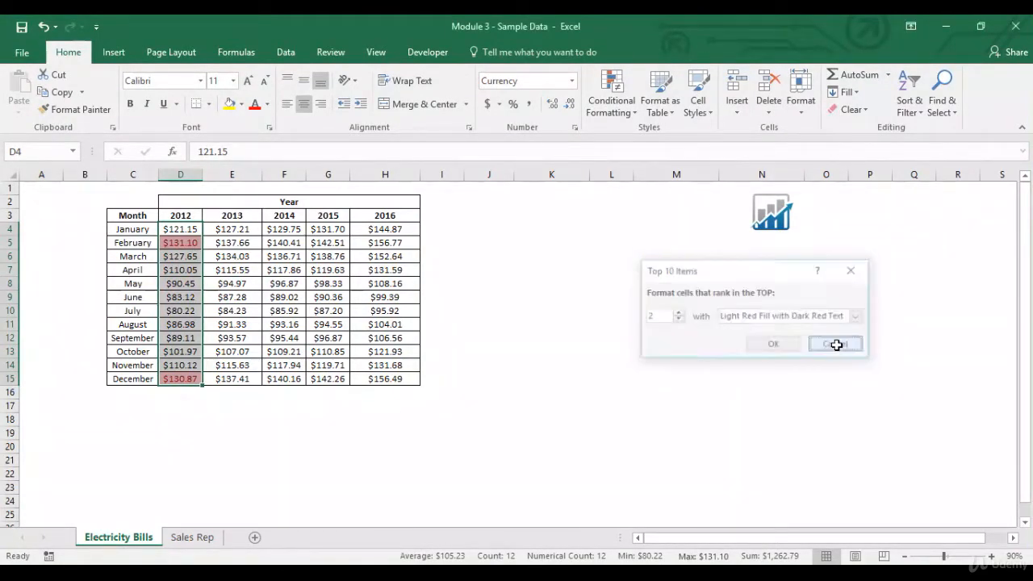
Step: Preview a Top 10% rule on the 2012 amounts in D4:D15 with the percentage set to 20, and cancel it
{"action": "left_click", "coordinate": [627, 117]}
{"action": "mouse_move", "coordinate": [661, 174]}
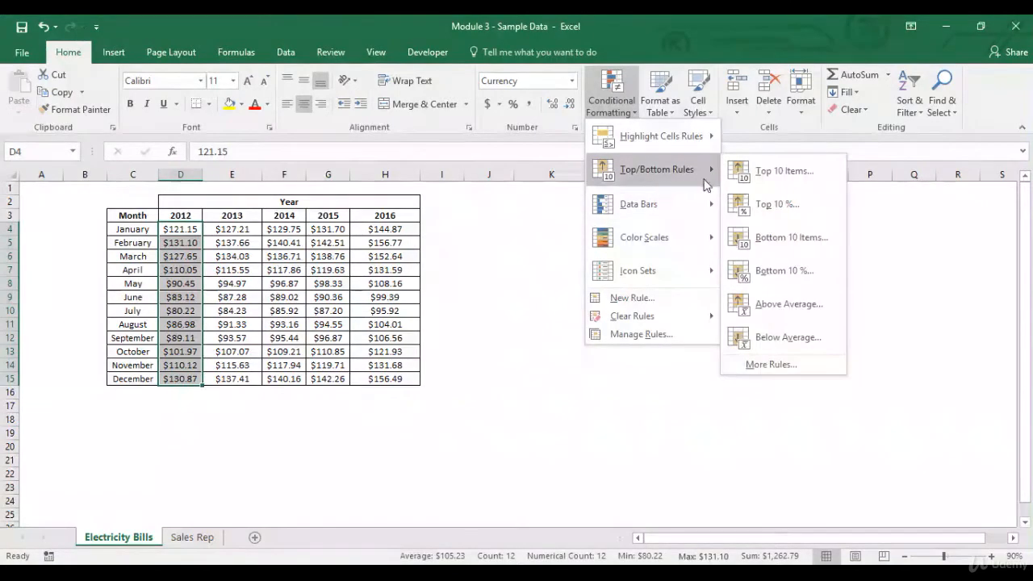
{"action": "left_click", "coordinate": [790, 207]}
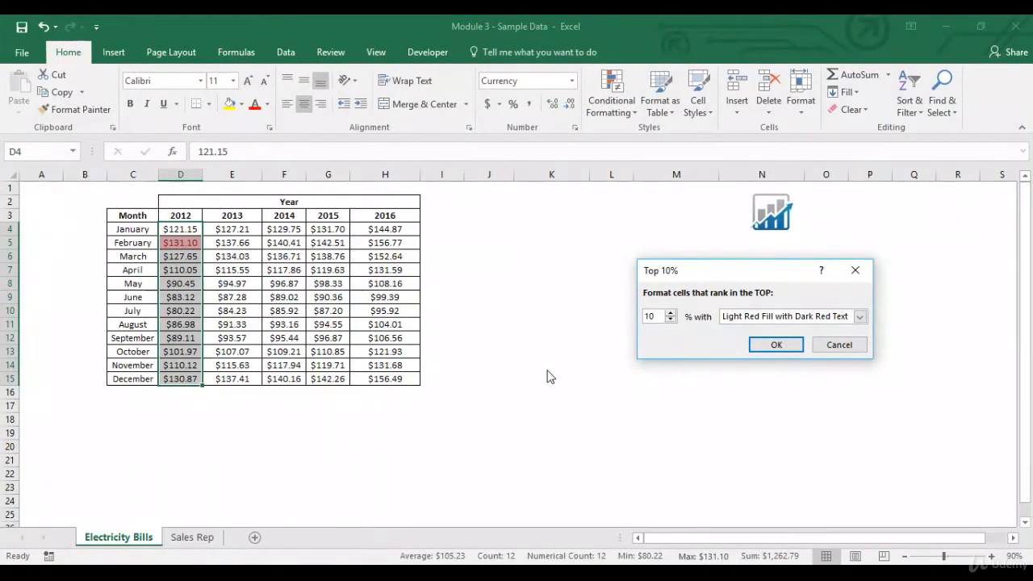
{"action": "triple_click", "coordinate": [670, 312]}
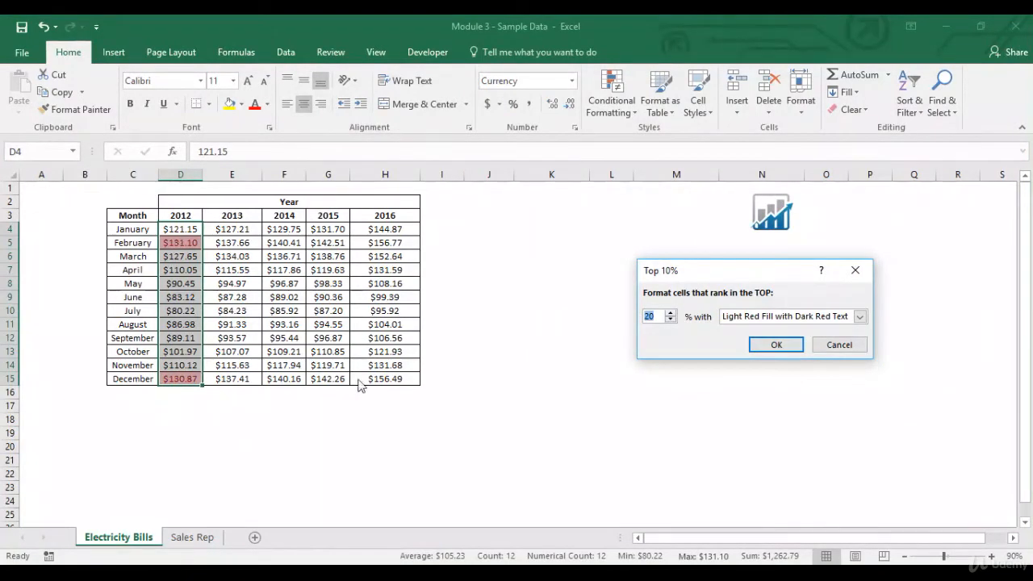
{"action": "left_click", "coordinate": [840, 346]}
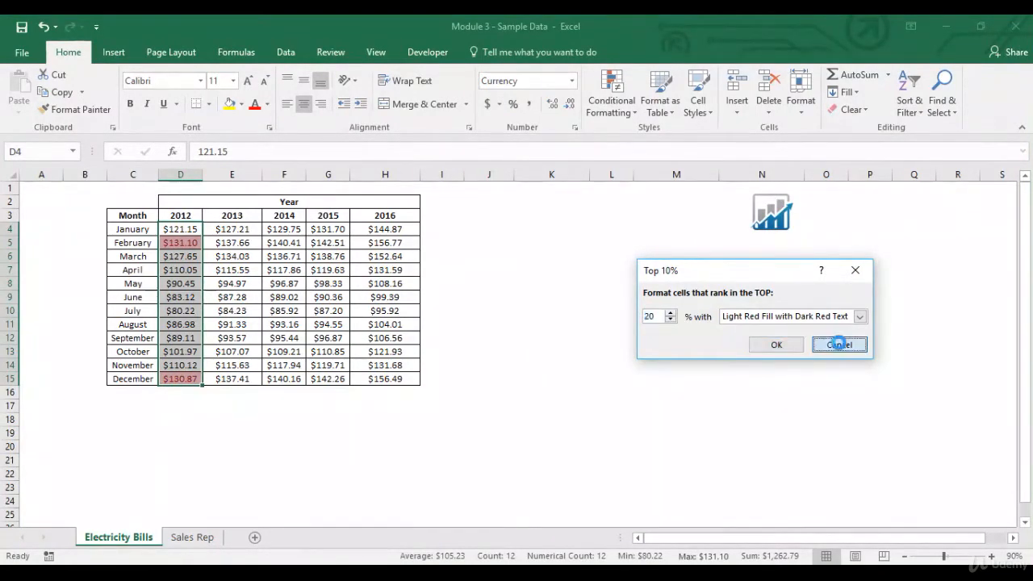
Step: Preview a Bottom 10 Items rule on the 2012 amounts in D4:D15 with rank 1, and cancel it
{"action": "left_click", "coordinate": [624, 120]}
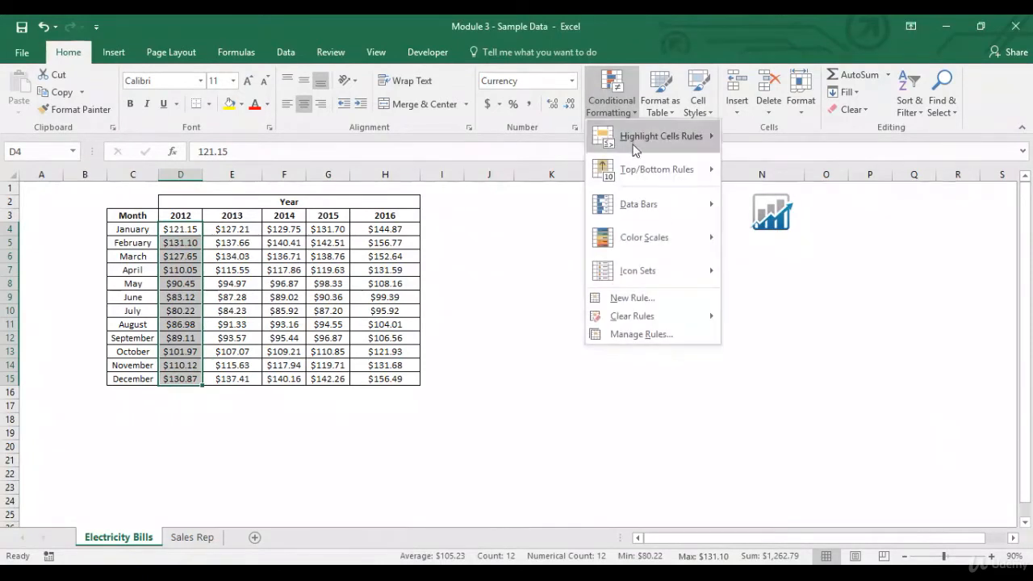
{"action": "mouse_move", "coordinate": [635, 173]}
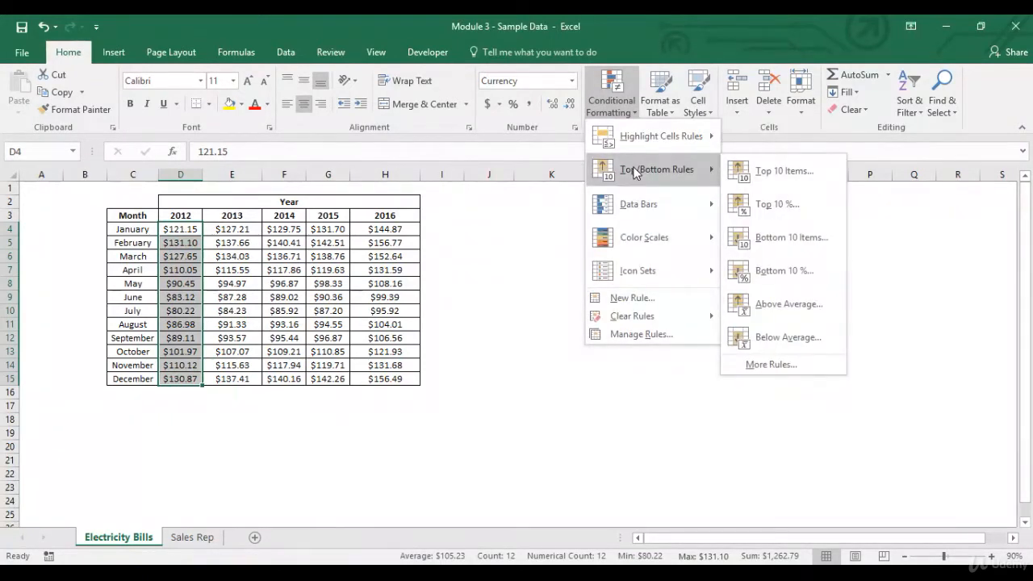
{"action": "left_click", "coordinate": [822, 238]}
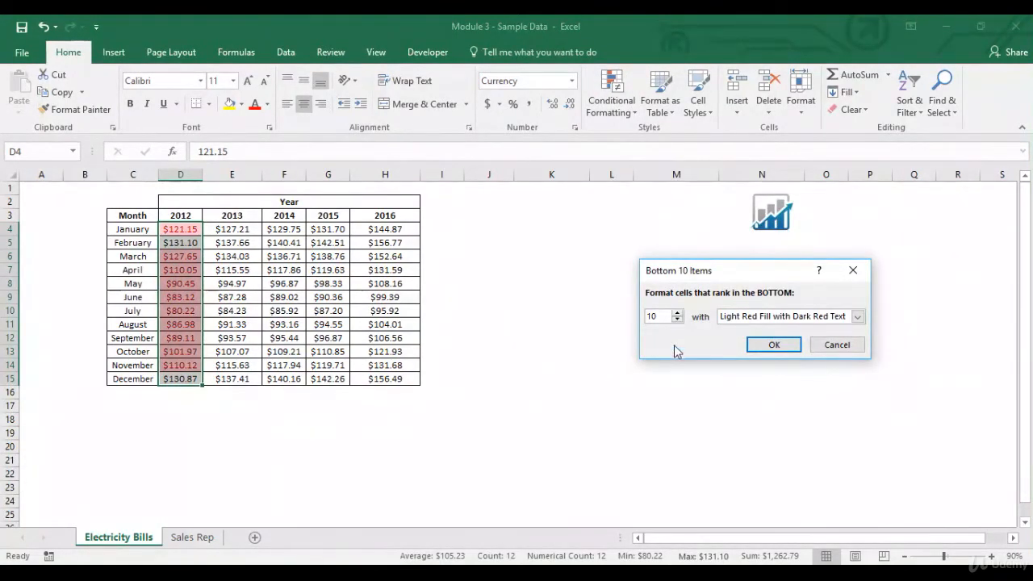
{"action": "left_click", "coordinate": [677, 320]}
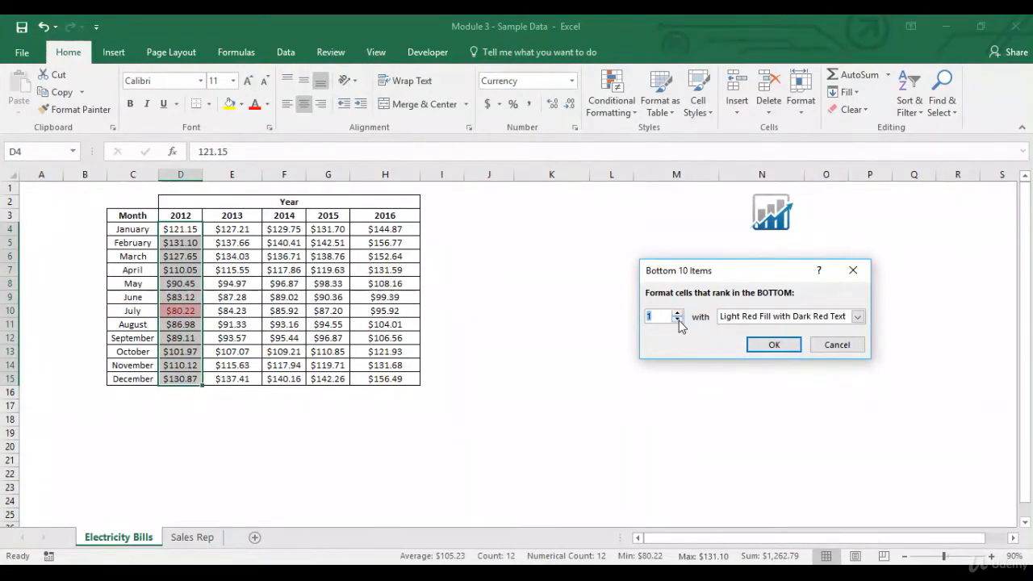
{"action": "left_click", "coordinate": [837, 344]}
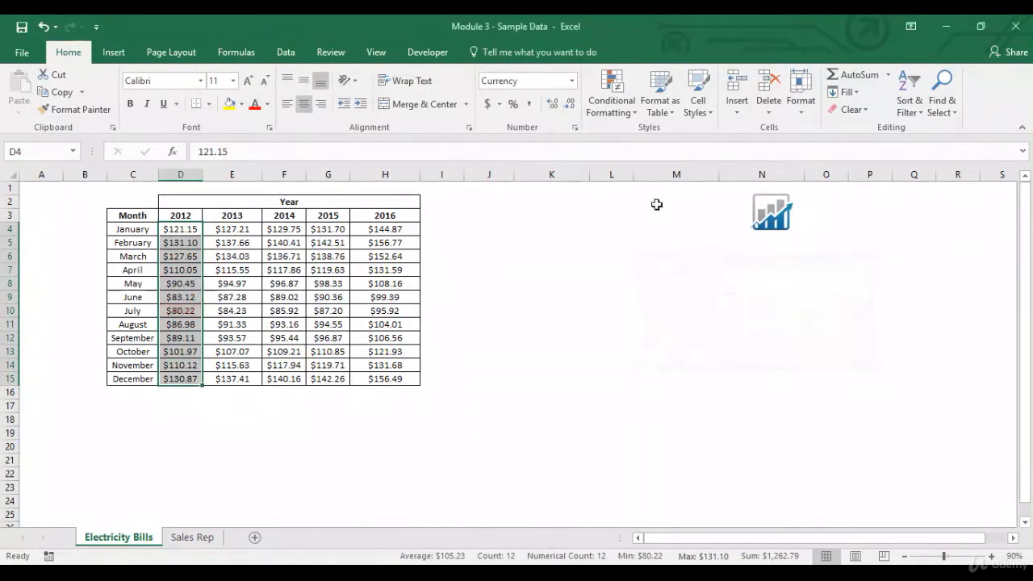
Step: Preview a Bottom 10% rule on the 2012 amounts in D4:D15 at 10 percent, and cancel it
{"action": "left_click", "coordinate": [610, 107]}
{"action": "mouse_move", "coordinate": [631, 174]}
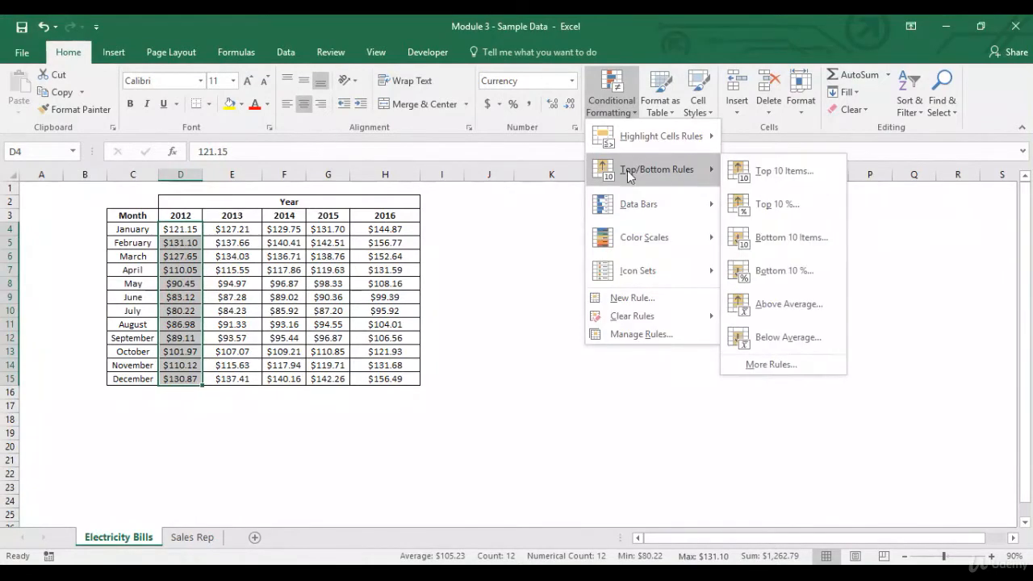
{"action": "left_click", "coordinate": [781, 272]}
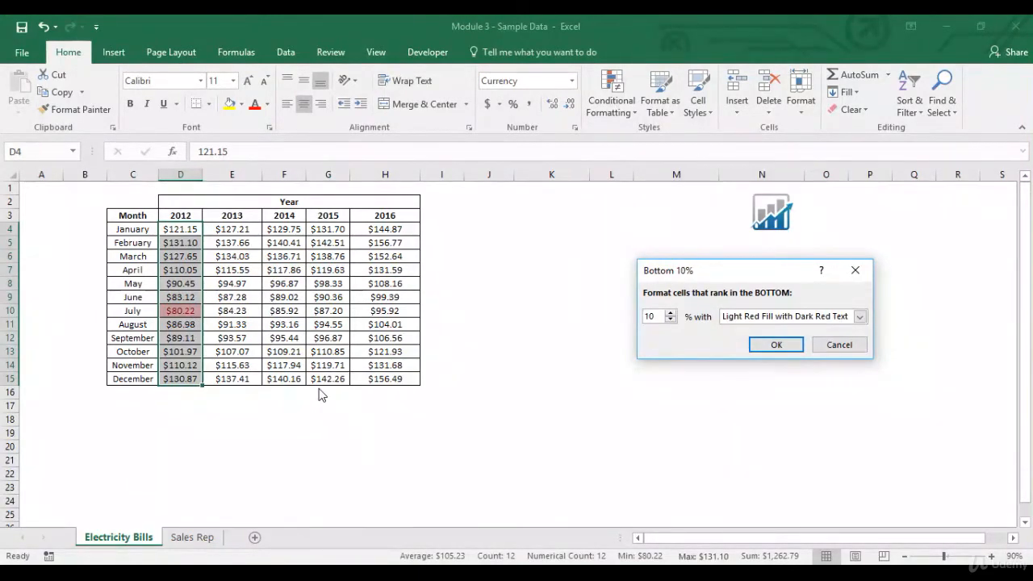
{"action": "left_click", "coordinate": [837, 345]}
Step: Apply an Above Average rule to the 2012 amounts in D4:D15 with Light Red Fill with Dark Red Text
{"action": "left_click", "coordinate": [615, 113]}
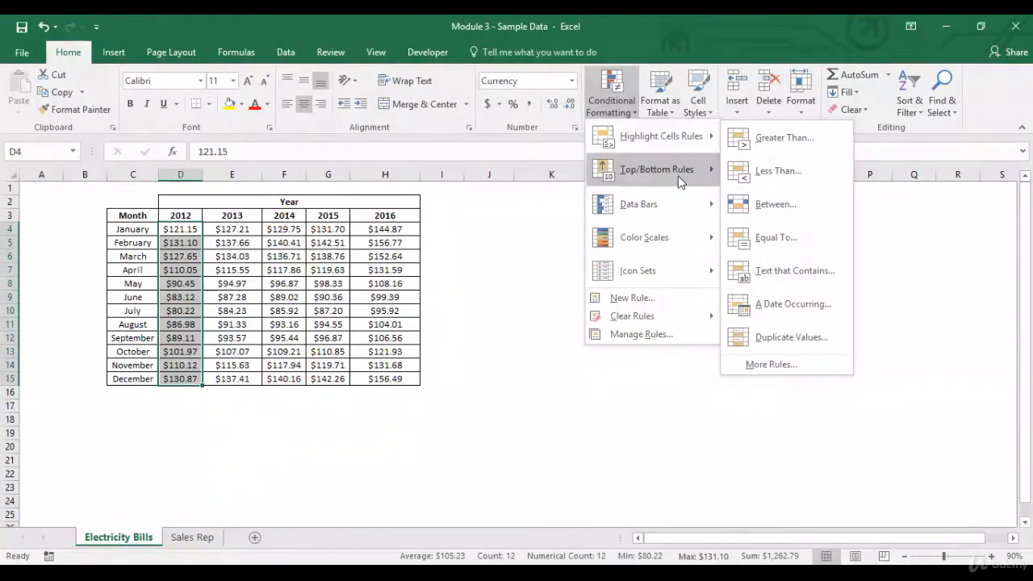
{"action": "mouse_move", "coordinate": [680, 182]}
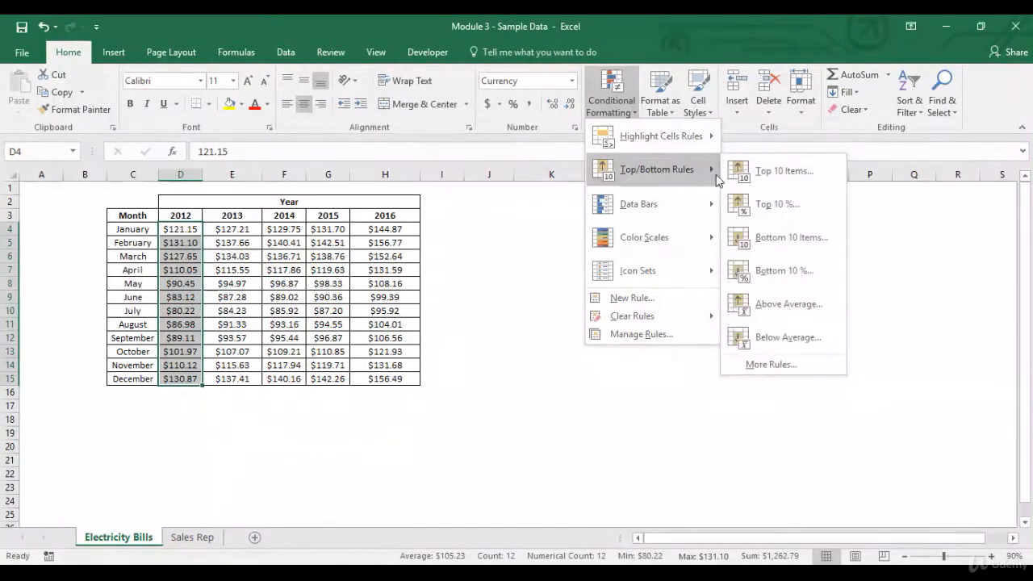
{"action": "left_click", "coordinate": [751, 303]}
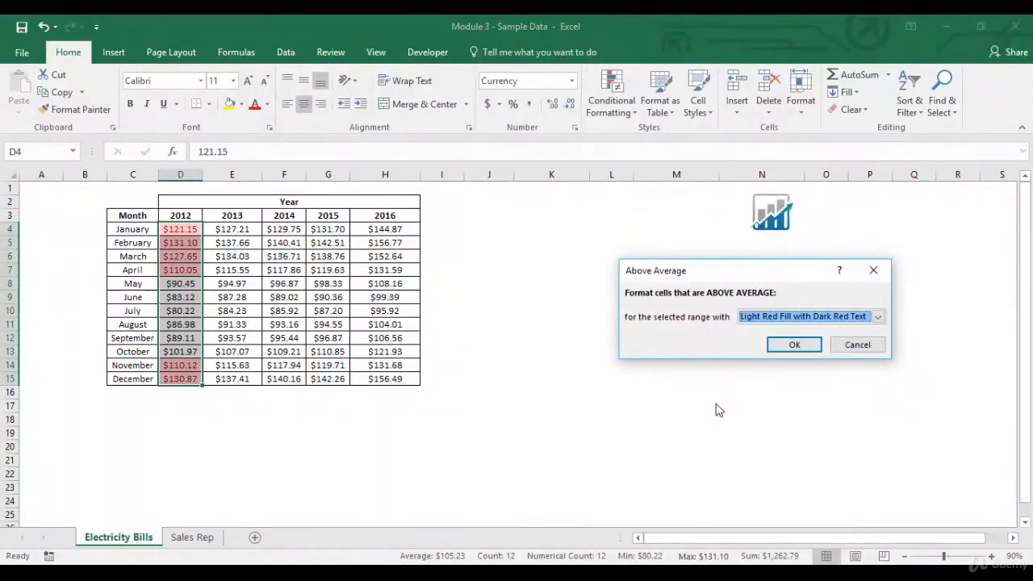
{"action": "left_click", "coordinate": [799, 346]}
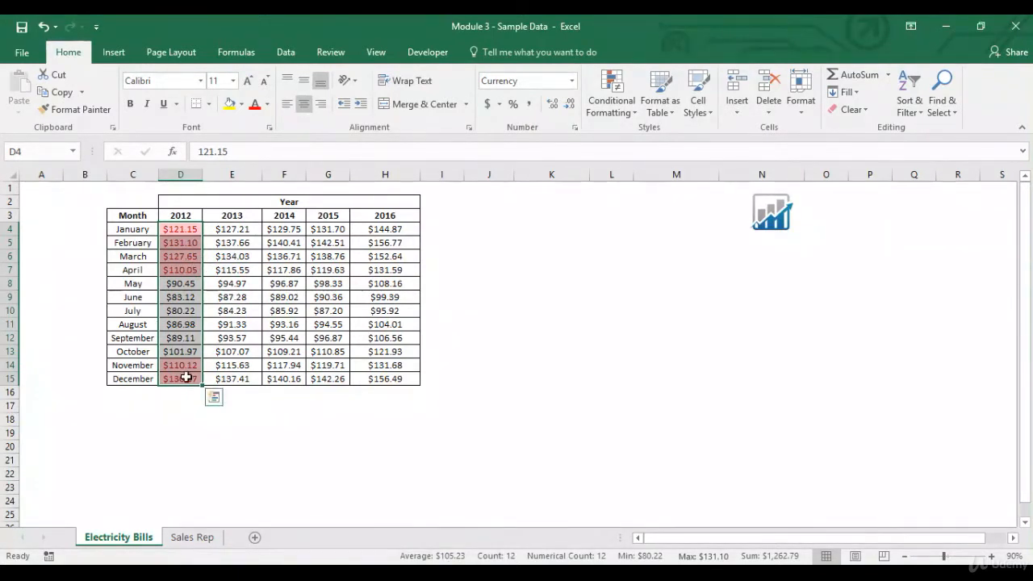
Step: Clear the Above Average rule from the selected 2012 amounts in D4:D15
{"action": "left_click", "coordinate": [627, 114]}
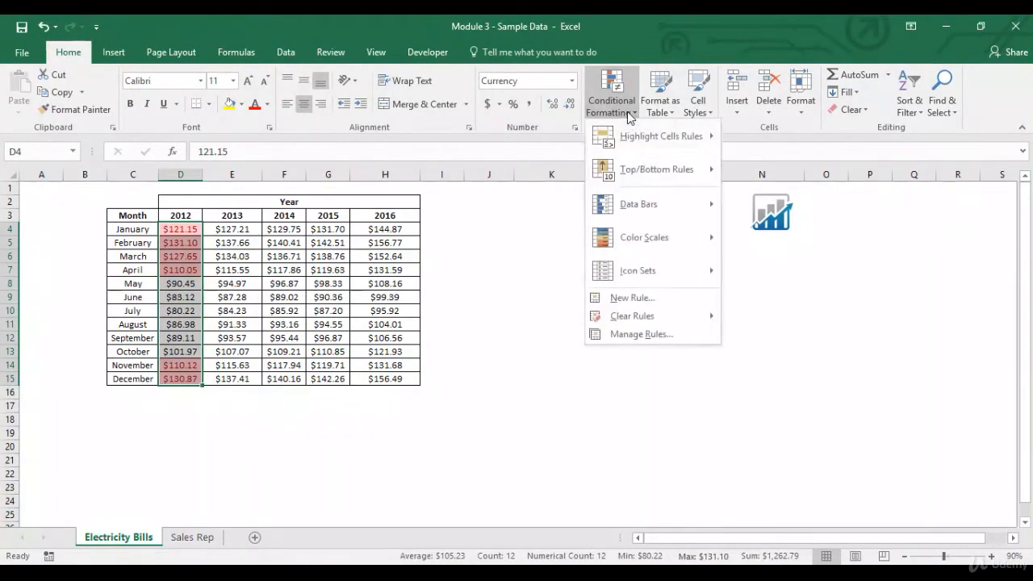
{"action": "mouse_move", "coordinate": [649, 316]}
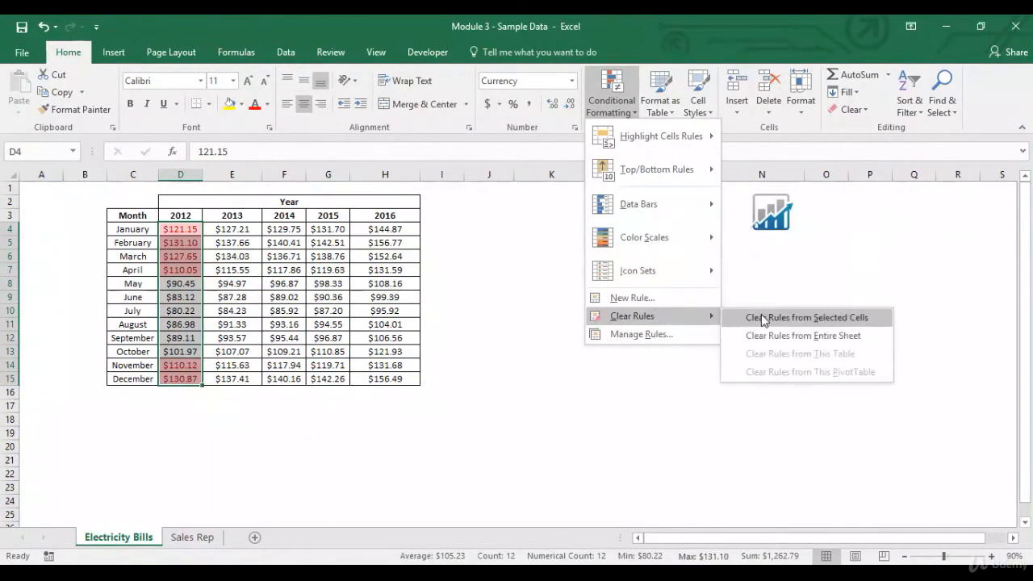
{"action": "left_click", "coordinate": [762, 318]}
Step: Try Light Red Fill and Green Fill with Dark Green Text for a Below Average rule on D4:D15, and apply it with Red Text
{"action": "left_click", "coordinate": [616, 103]}
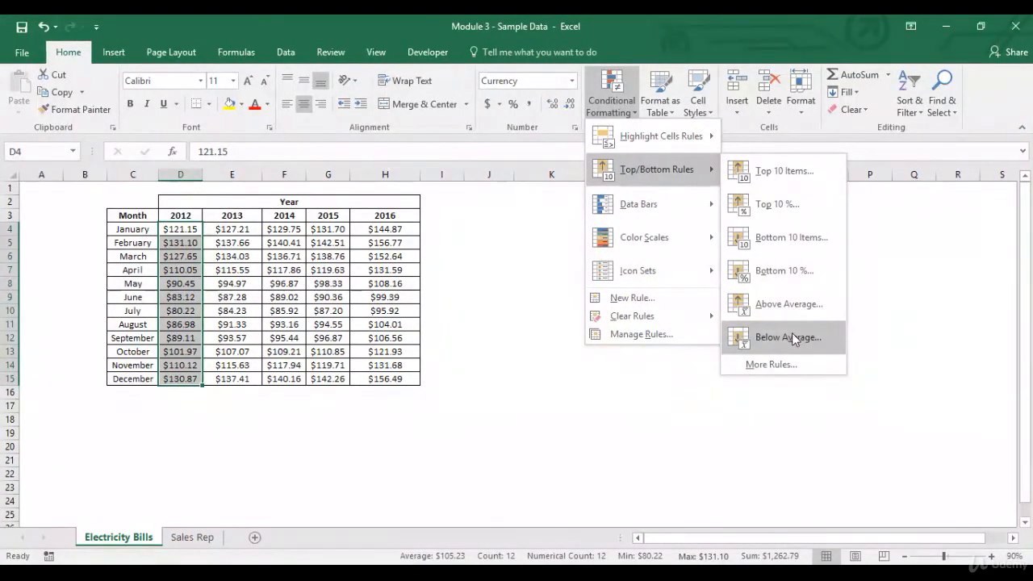
{"action": "left_click", "coordinate": [792, 335]}
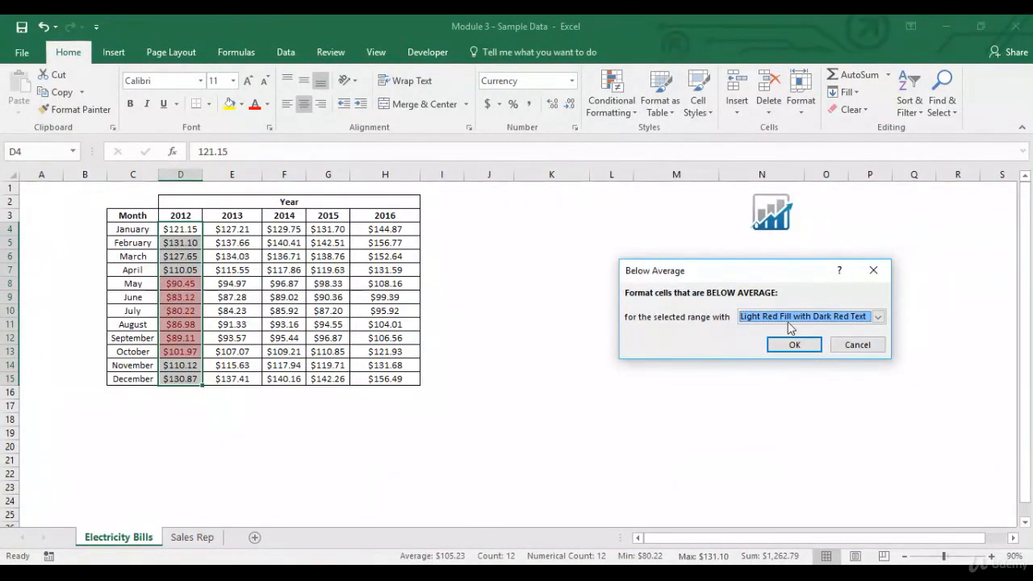
{"action": "left_click", "coordinate": [876, 319]}
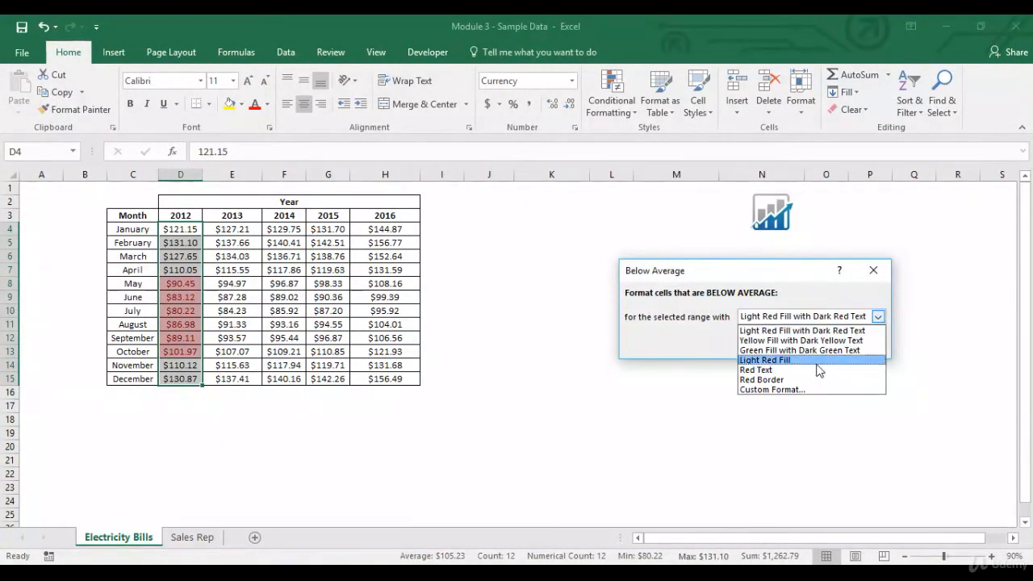
{"action": "left_click", "coordinate": [816, 360]}
{"action": "left_click", "coordinate": [876, 315]}
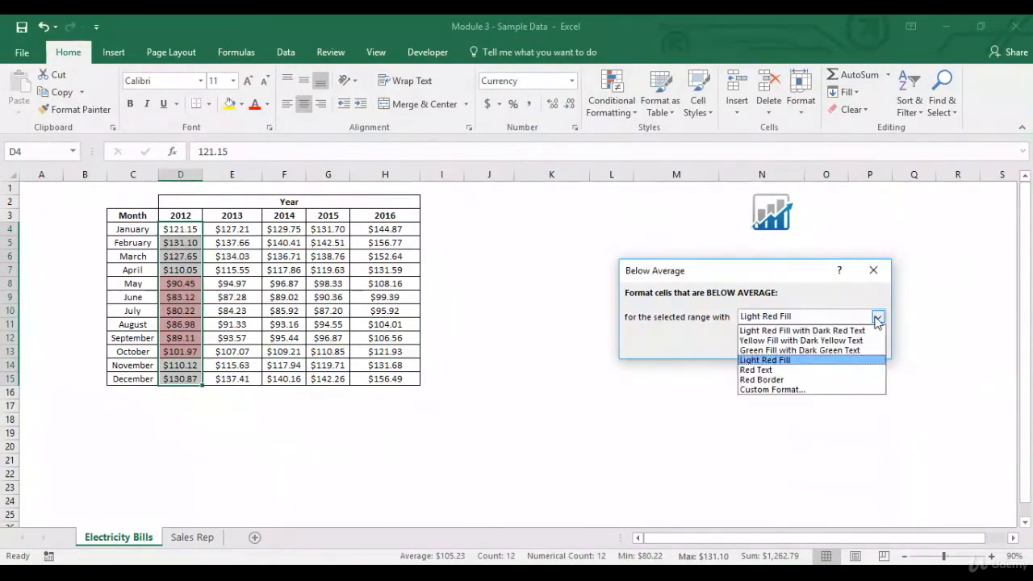
{"action": "left_click", "coordinate": [826, 352]}
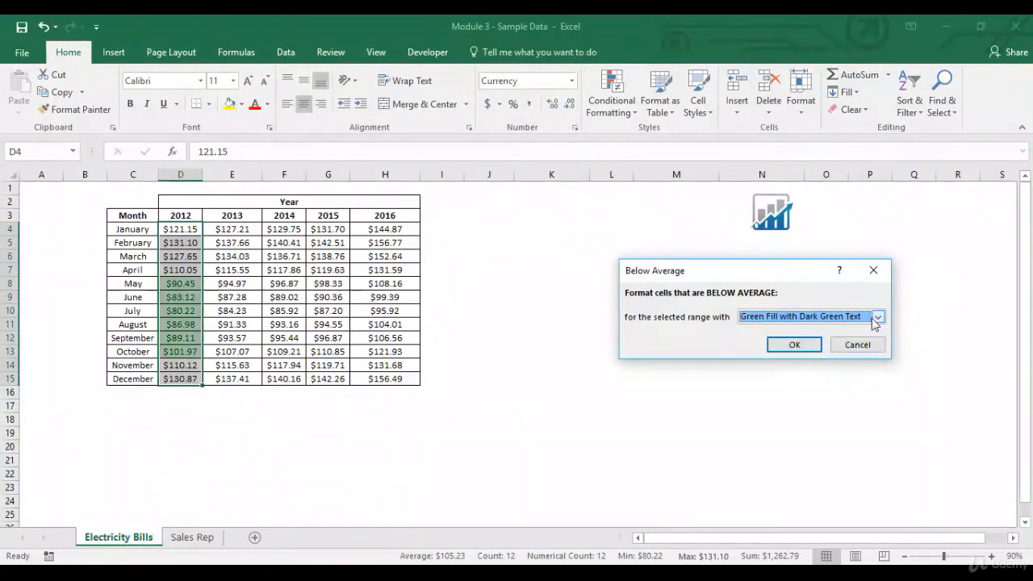
{"action": "left_click", "coordinate": [877, 317]}
{"action": "left_click", "coordinate": [805, 372]}
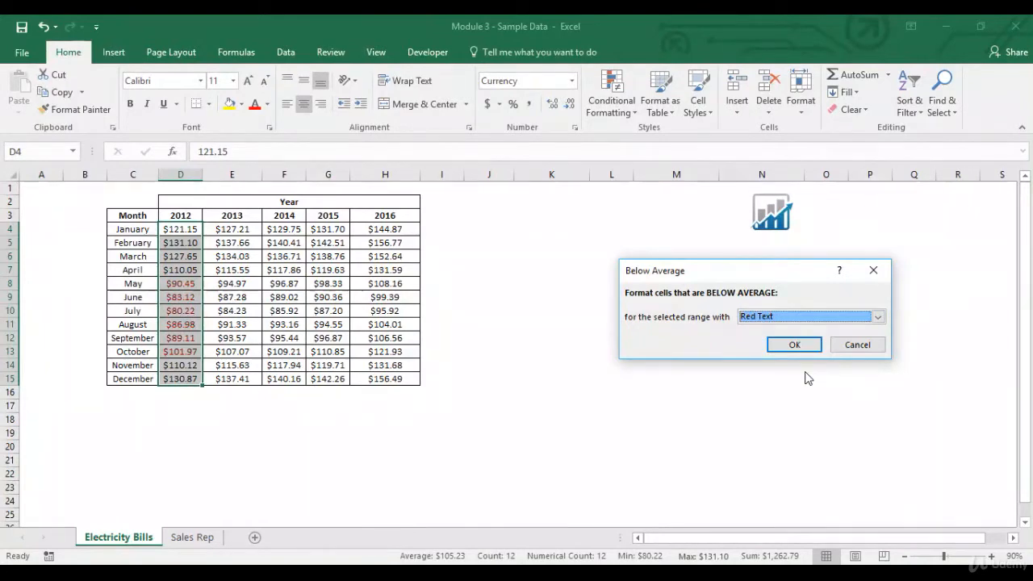
{"action": "left_click", "coordinate": [808, 348]}
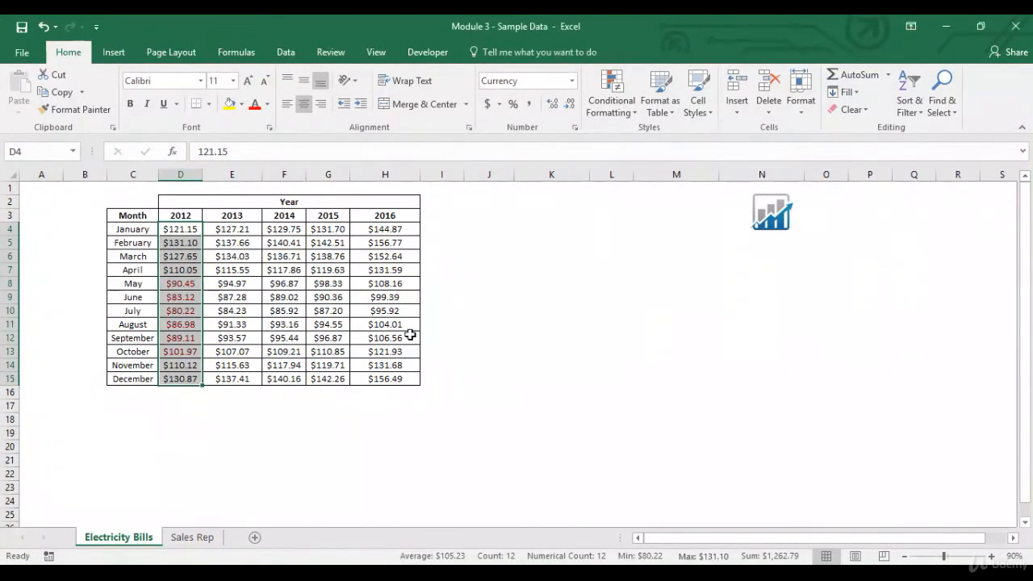
{"action": "left_click", "coordinate": [395, 337]}
{"action": "left_click_drag", "start_coordinate": [187, 279], "coordinate": [192, 348]}
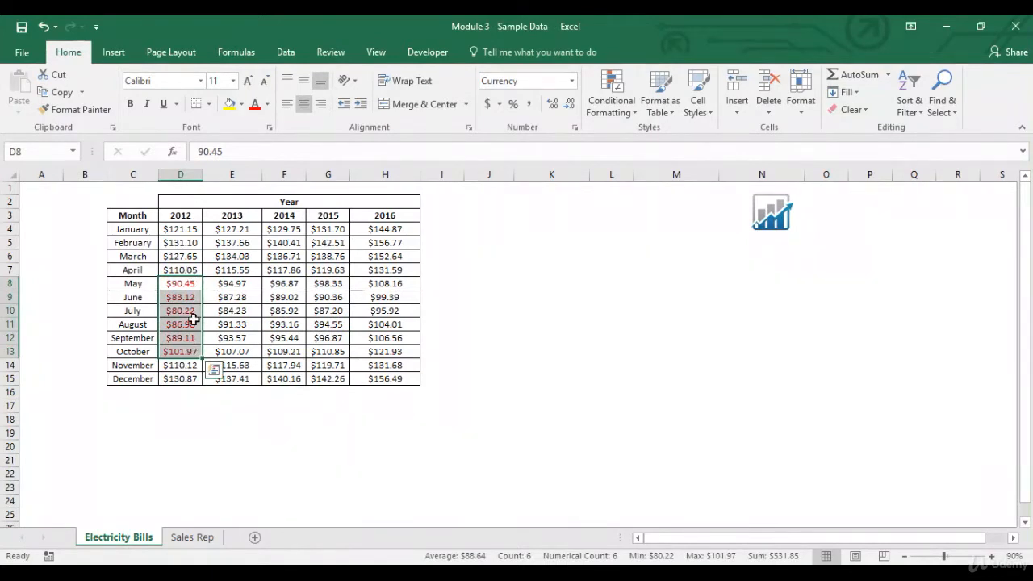
Step: Clear the Below Average rule from the 2012 amounts in D4:D15
{"action": "left_click_drag", "start_coordinate": [187, 230], "coordinate": [187, 379]}
{"action": "left_click", "coordinate": [624, 110]}
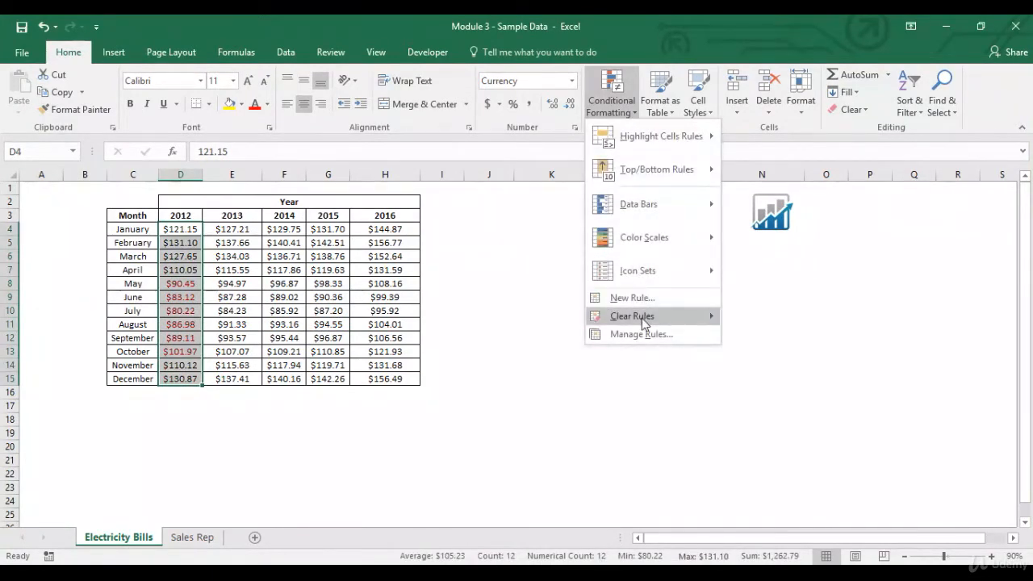
{"action": "mouse_move", "coordinate": [653, 318]}
{"action": "left_click", "coordinate": [760, 318]}
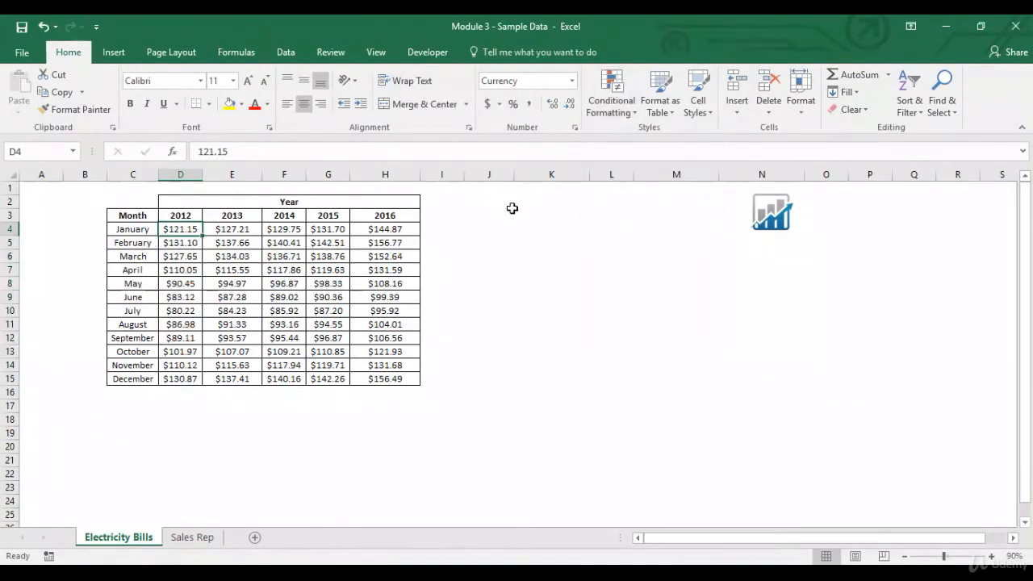
{"action": "left_click", "coordinate": [629, 115]}
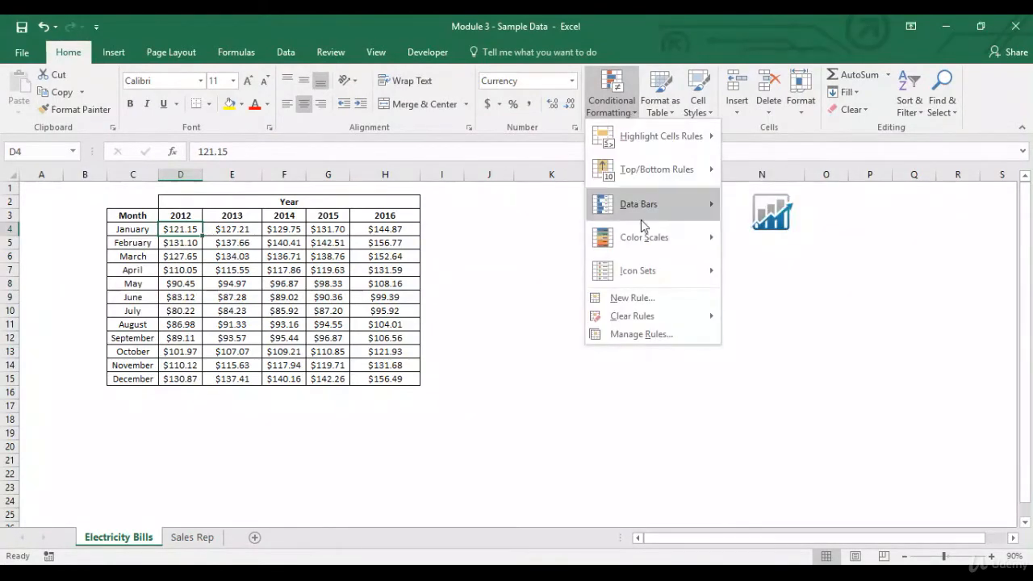
{"action": "mouse_move", "coordinate": [646, 221]}
{"action": "left_click", "coordinate": [552, 223]}
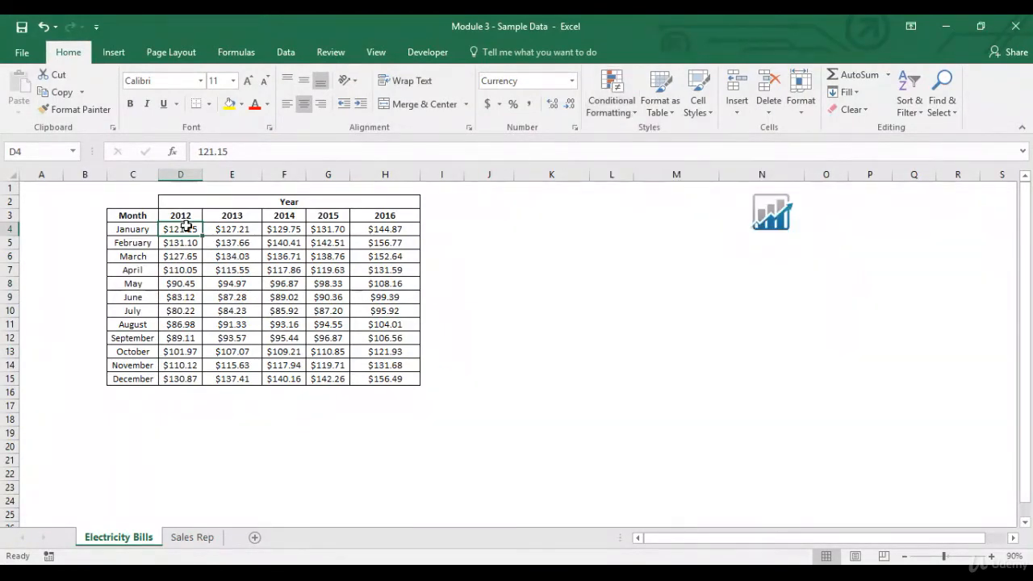
Step: Apply blue gradient-fill data bars to the 2012 amounts in D4:D15
{"action": "left_click_drag", "start_coordinate": [186, 232], "coordinate": [197, 382]}
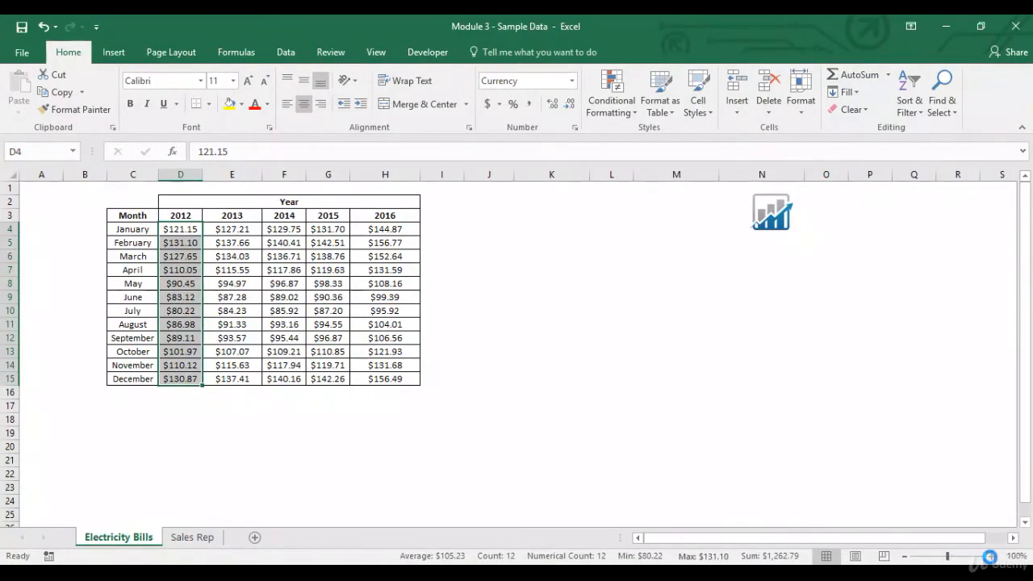
{"action": "left_click", "coordinate": [991, 557]}
{"action": "left_click", "coordinate": [991, 557]}
{"action": "left_click", "coordinate": [991, 557]}
{"action": "left_click", "coordinate": [991, 557]}
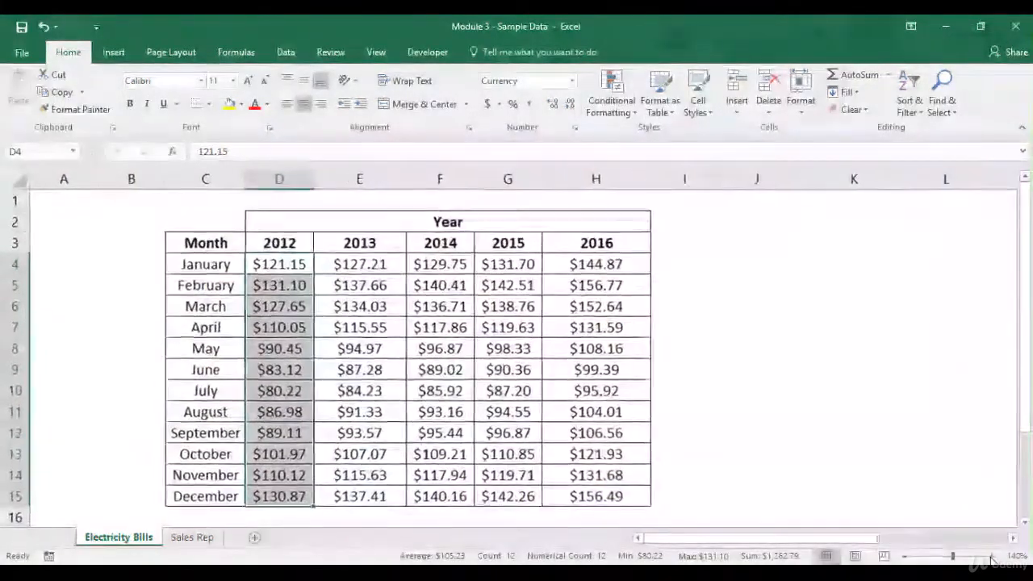
{"action": "left_click", "coordinate": [613, 111]}
{"action": "mouse_move", "coordinate": [662, 206]}
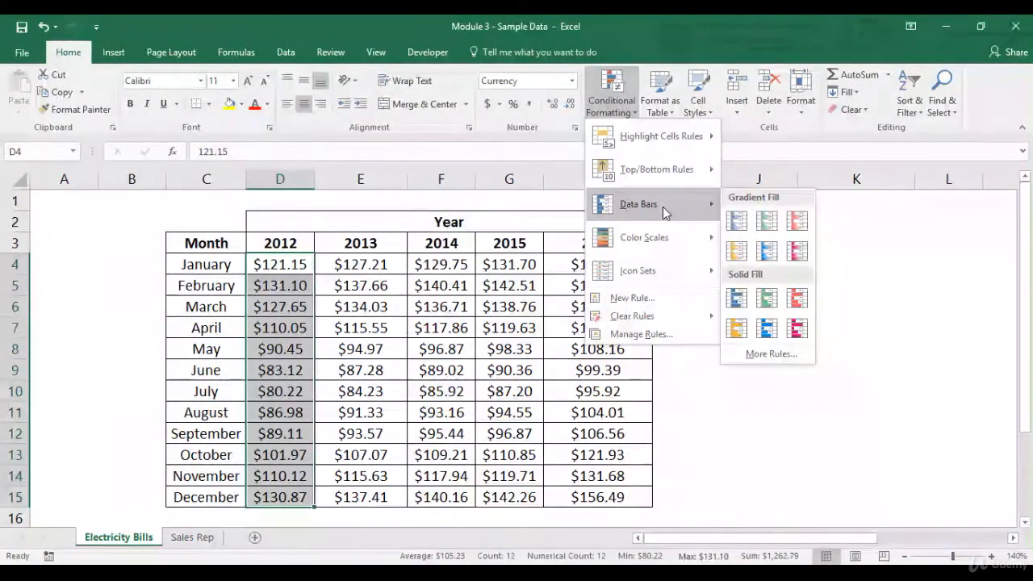
{"action": "left_click", "coordinate": [736, 222]}
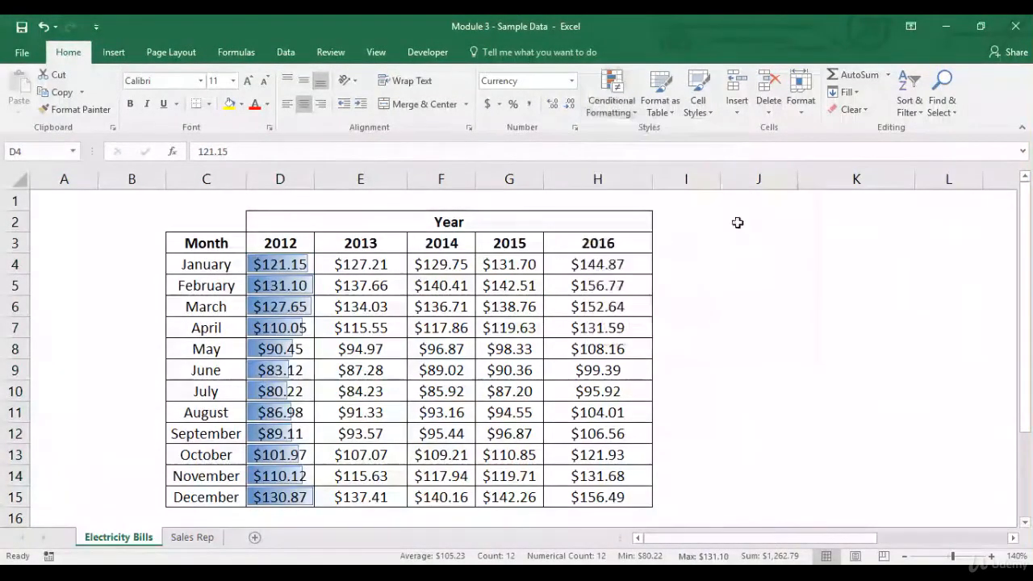
{"action": "left_click", "coordinate": [377, 286]}
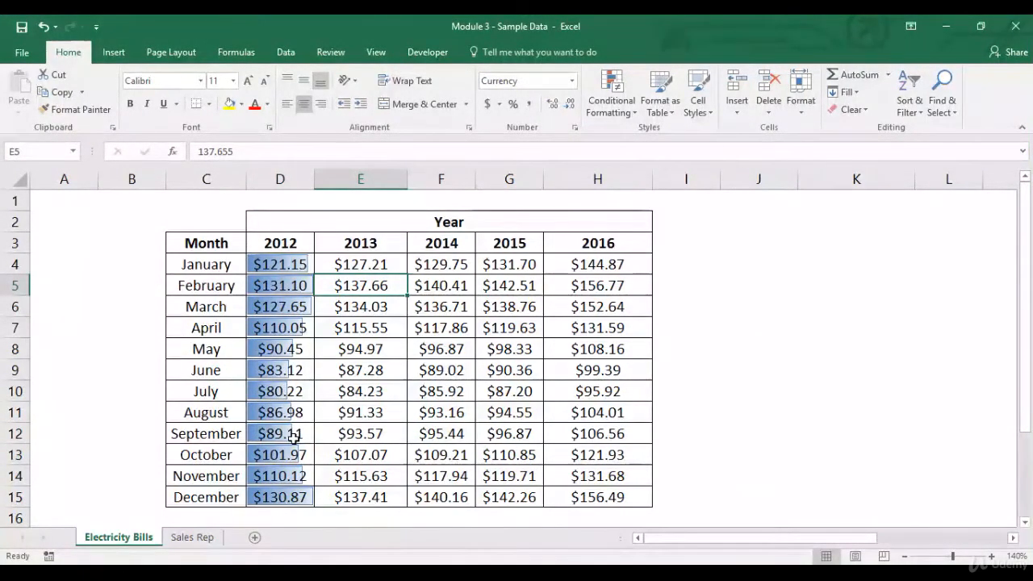
Step: Clear the blue data bars from the 2012 amounts in D4:D15
{"action": "left_click_drag", "start_coordinate": [296, 265], "coordinate": [296, 495]}
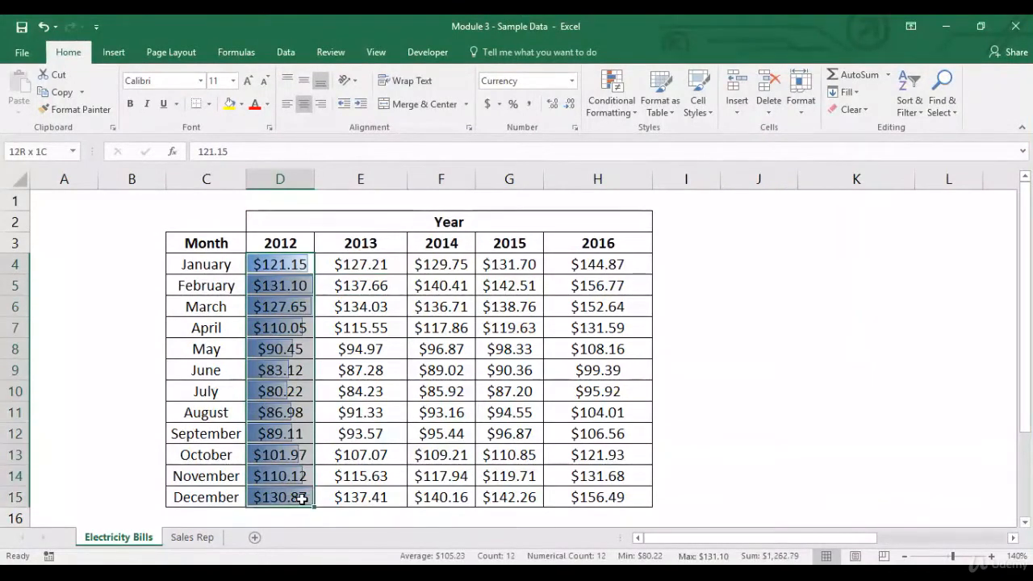
{"action": "left_click", "coordinate": [608, 108]}
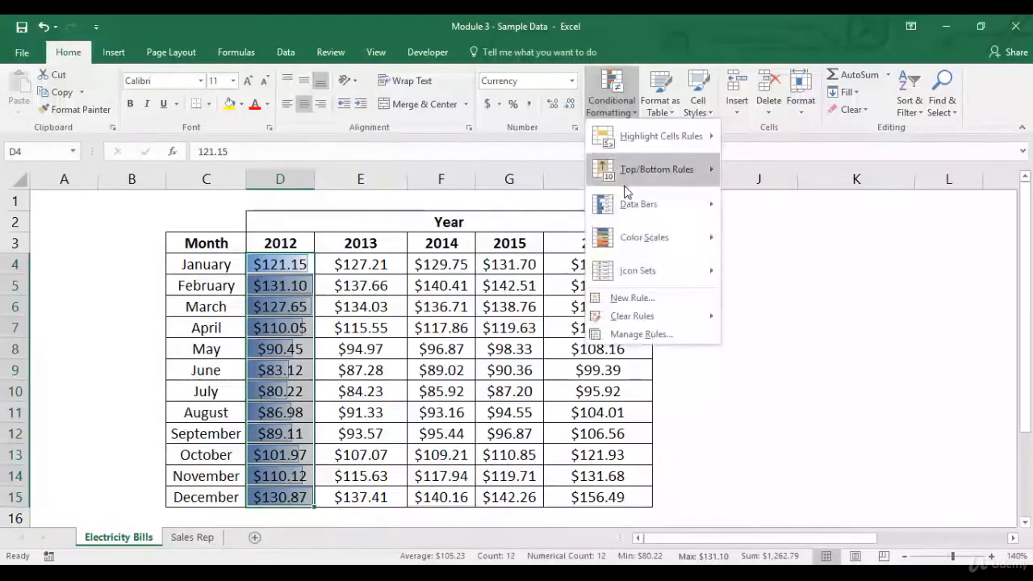
{"action": "mouse_move", "coordinate": [625, 204]}
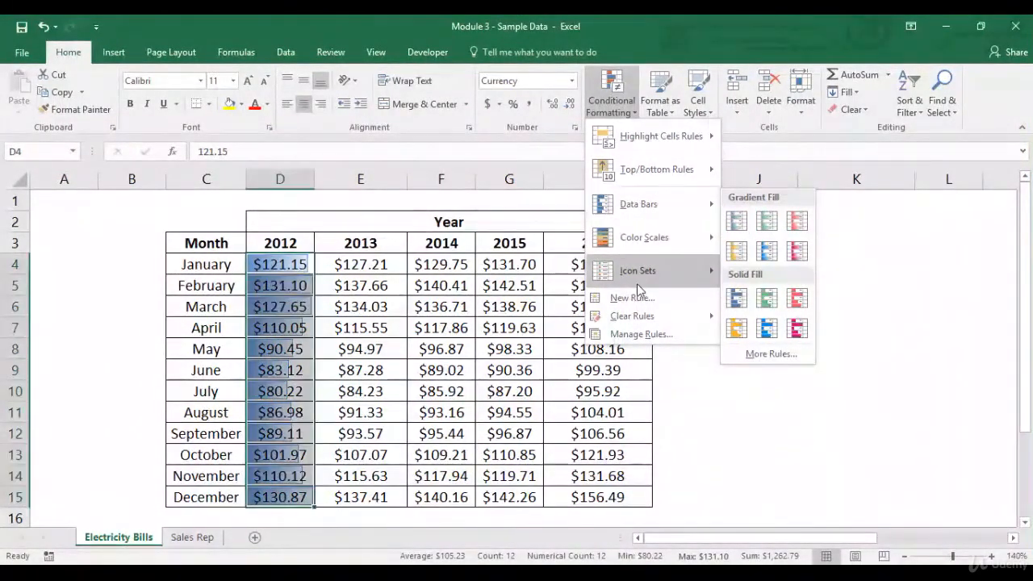
{"action": "left_click", "coordinate": [751, 320]}
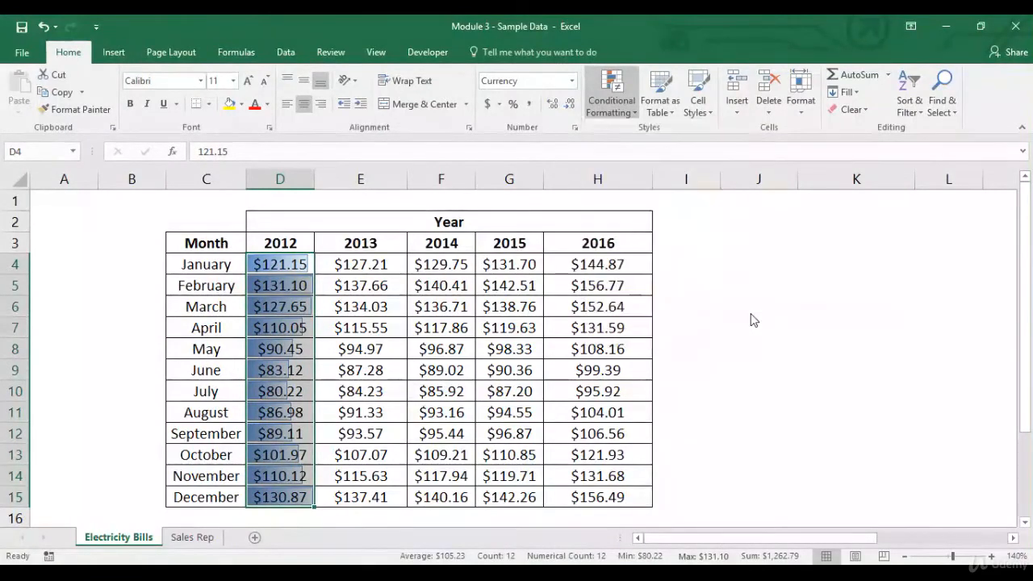
{"action": "left_click", "coordinate": [290, 268]}
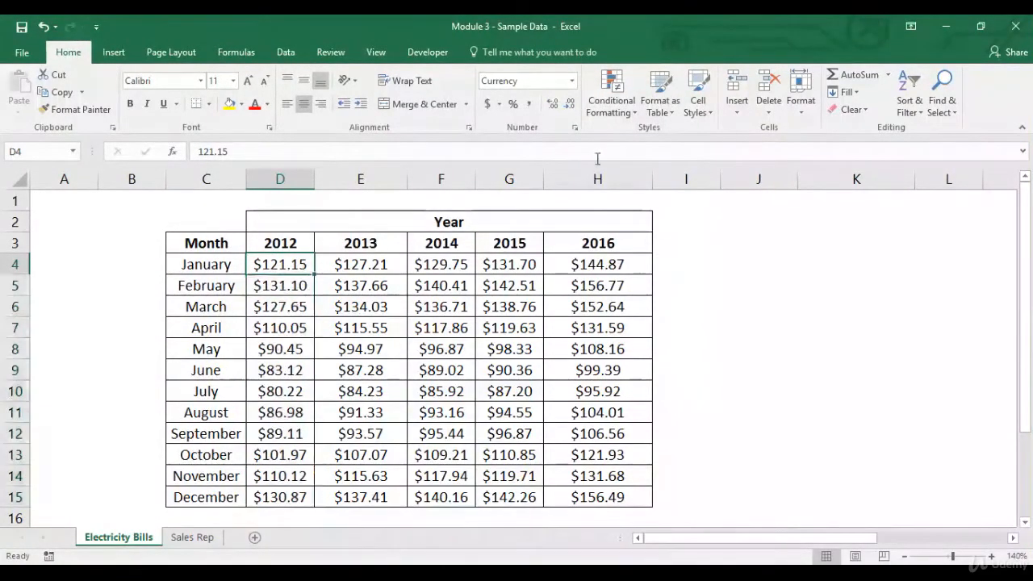
Step: Apply the Green - Yellow - Red Color Scale to the 2012 amounts in D4:D15 and check the highest and lowest cells
{"action": "left_click_drag", "start_coordinate": [296, 266], "coordinate": [282, 494]}
{"action": "left_click", "coordinate": [608, 114]}
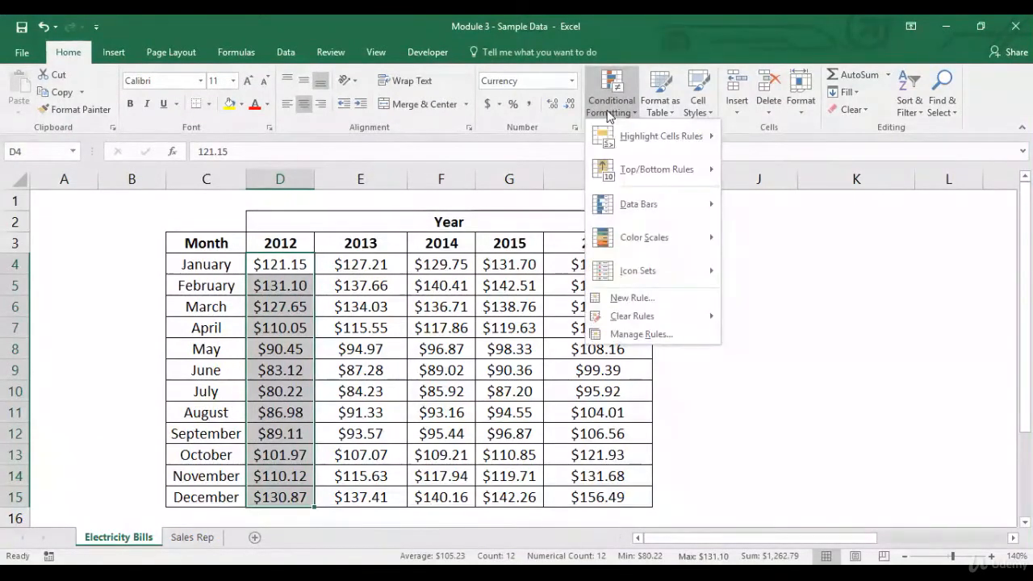
{"action": "mouse_move", "coordinate": [654, 239]}
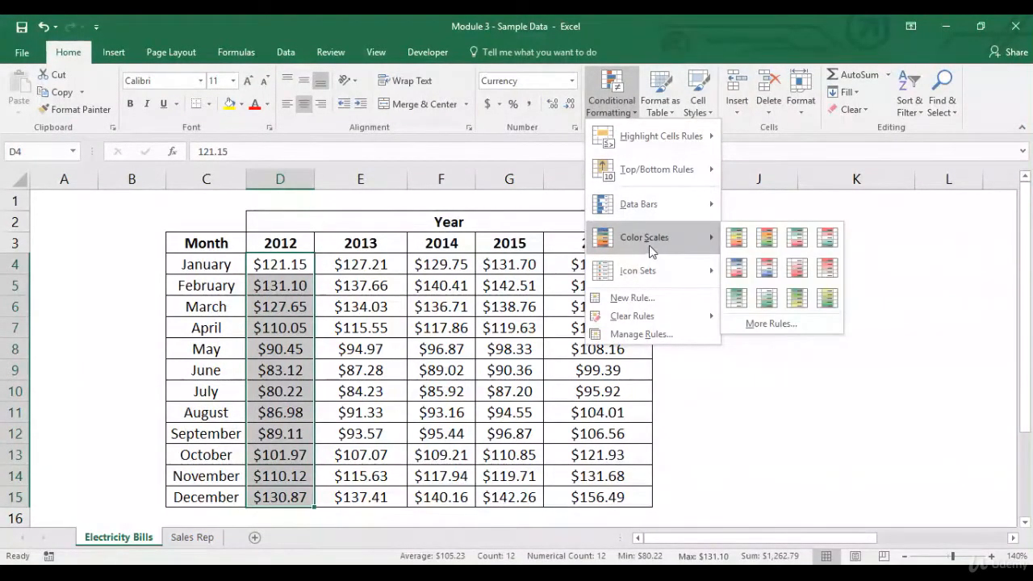
{"action": "left_click", "coordinate": [735, 240]}
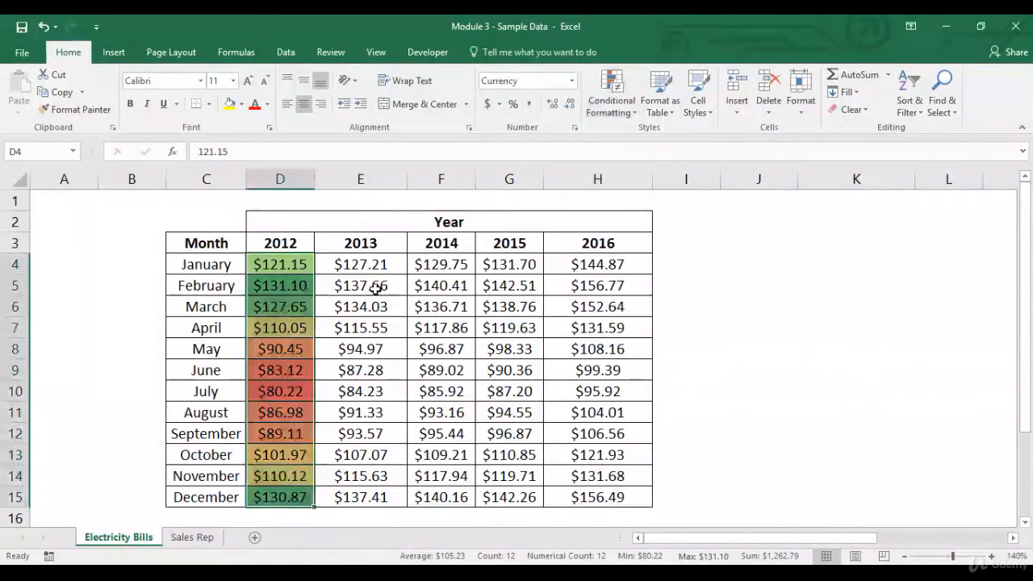
{"action": "left_click", "coordinate": [307, 273]}
{"action": "left_click", "coordinate": [298, 291]}
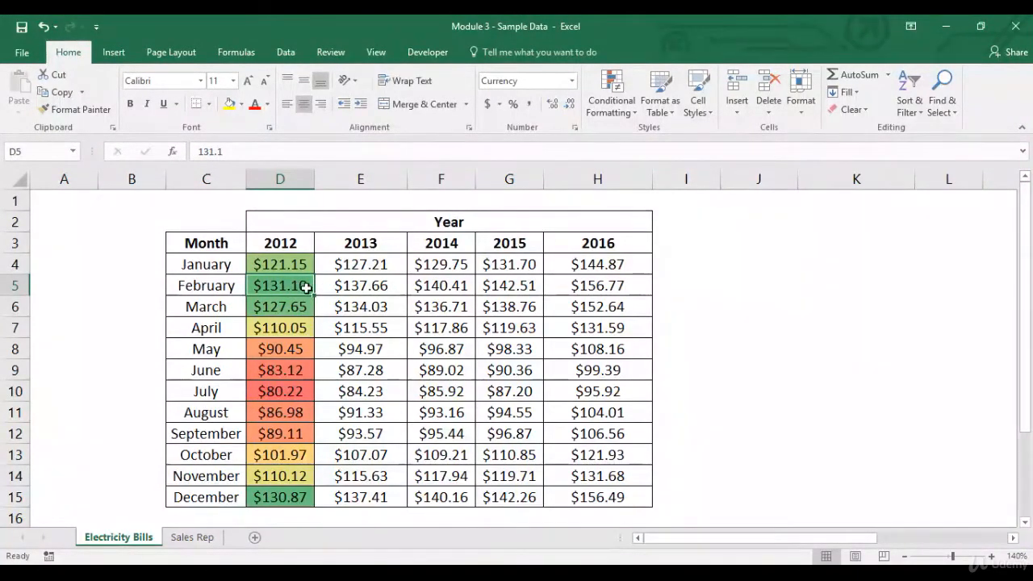
{"action": "left_click", "coordinate": [297, 392]}
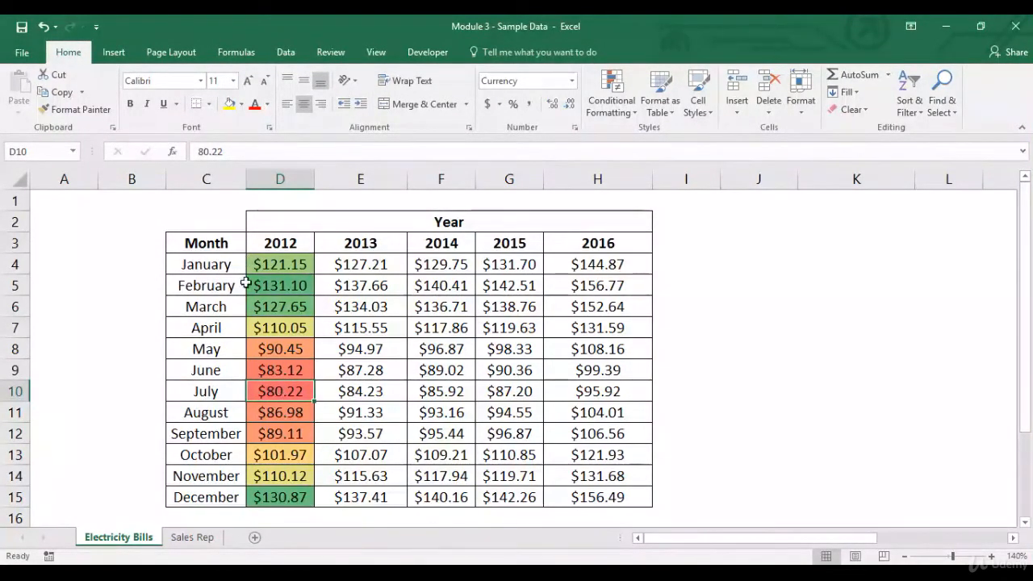
Step: Add filters to the header row C3:H3 and sort the table by the 2012 amounts from smallest to largest
{"action": "left_click_drag", "start_coordinate": [206, 248], "coordinate": [568, 246]}
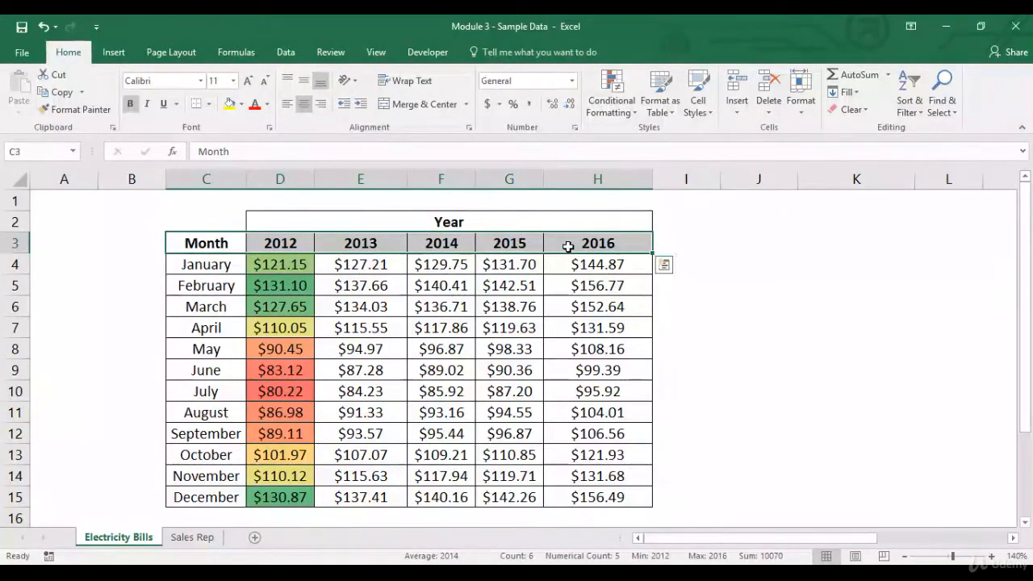
{"action": "left_click", "coordinate": [286, 51]}
{"action": "left_click", "coordinate": [362, 89]}
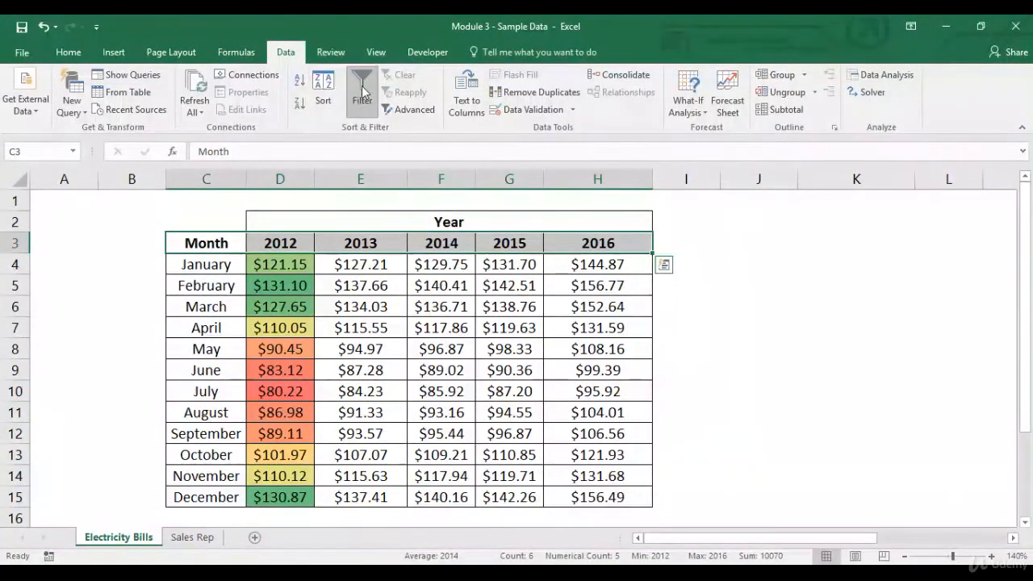
{"action": "left_click", "coordinate": [285, 240]}
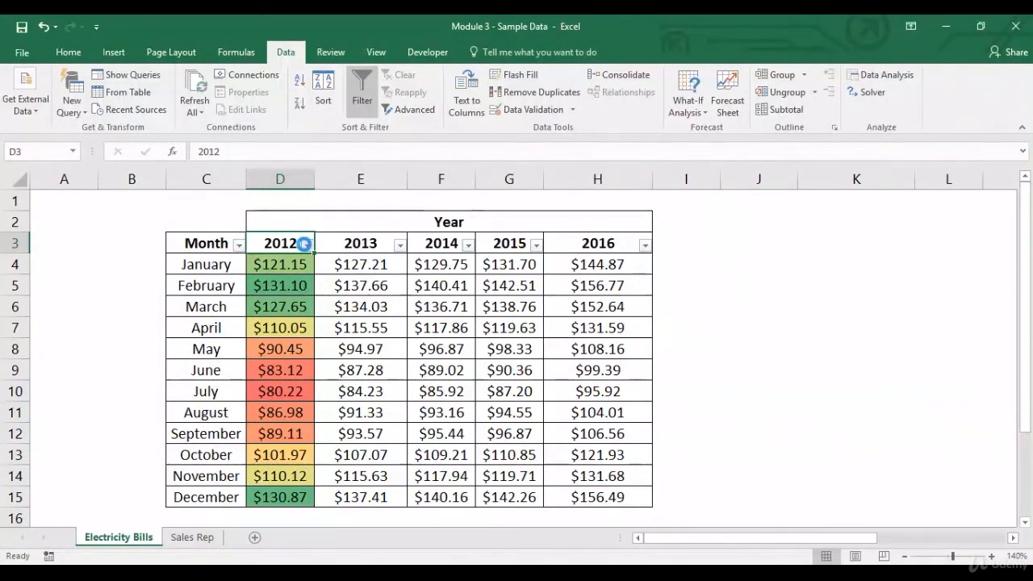
{"action": "left_click", "coordinate": [307, 245]}
{"action": "left_click", "coordinate": [275, 263]}
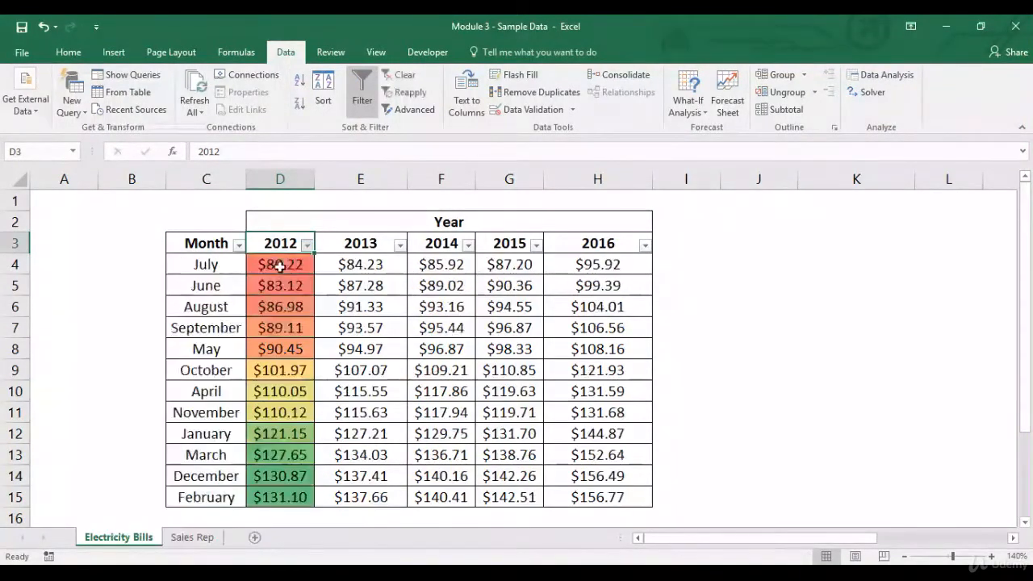
{"action": "left_click", "coordinate": [305, 264]}
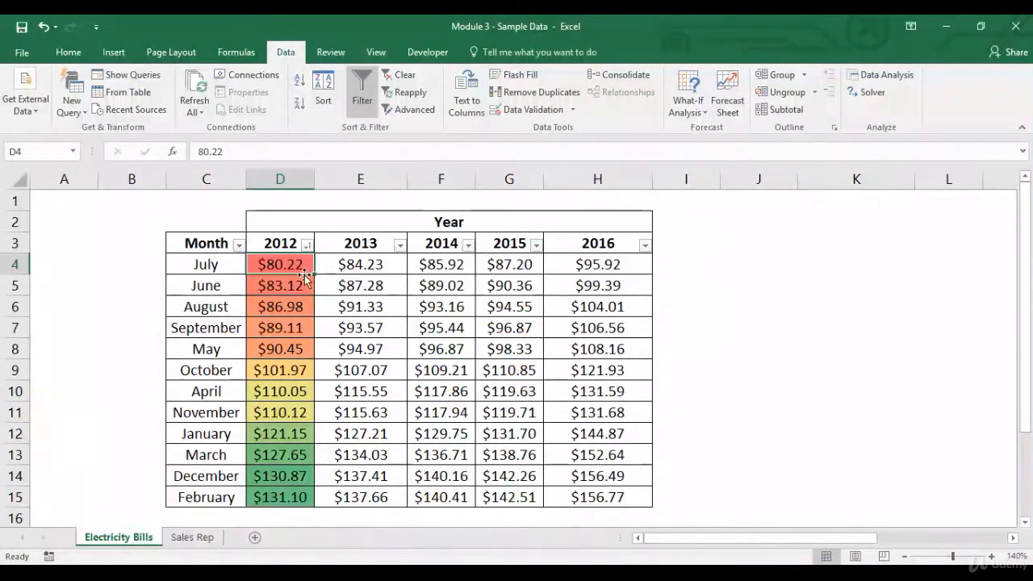
{"action": "left_click_drag", "start_coordinate": [304, 279], "coordinate": [286, 492]}
{"action": "left_click", "coordinate": [285, 492]}
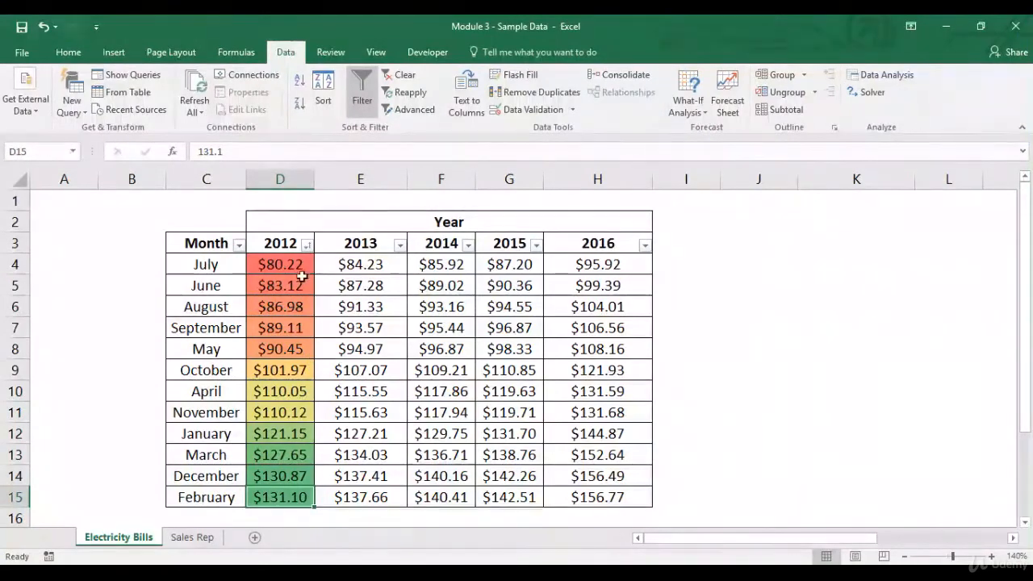
Step: Try sorting the Month column from A to Z, and undo the sorts back to the January to December order
{"action": "left_click", "coordinate": [238, 244]}
{"action": "left_click", "coordinate": [231, 264]}
{"action": "key", "text": "ctrl+z"}
{"action": "left_click", "coordinate": [276, 246]}
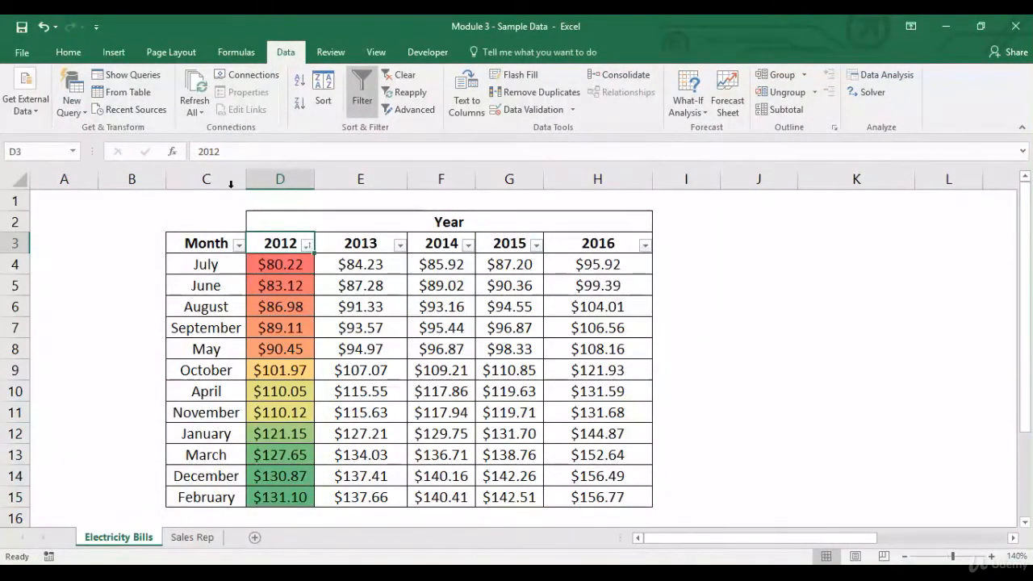
{"action": "left_click", "coordinate": [69, 52]}
{"action": "left_click", "coordinate": [45, 26]}
{"action": "left_click", "coordinate": [44, 27]}
{"action": "left_click", "coordinate": [44, 27]}
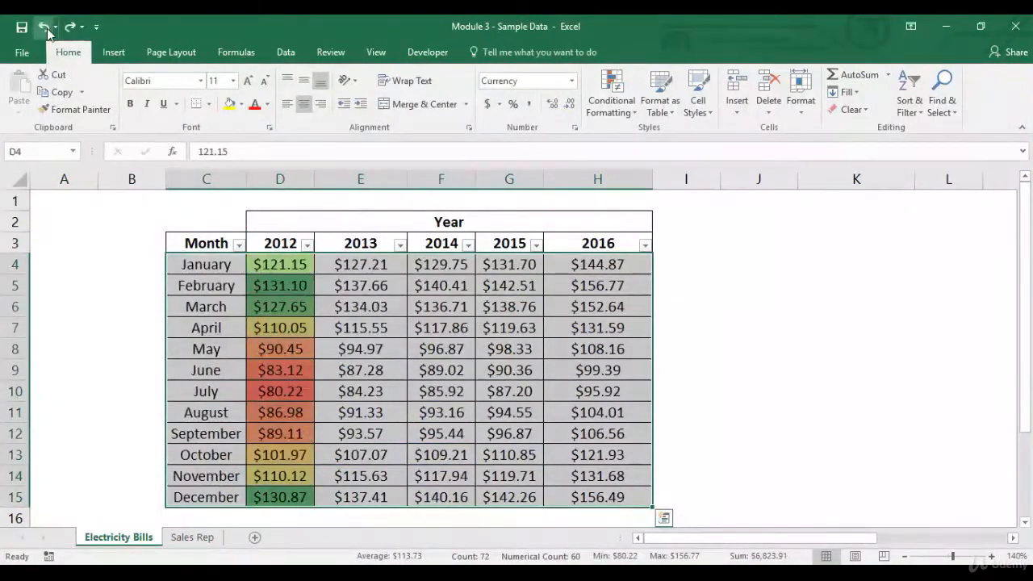
Step: Remove the filters from the table's header row
{"action": "left_click", "coordinate": [276, 246]}
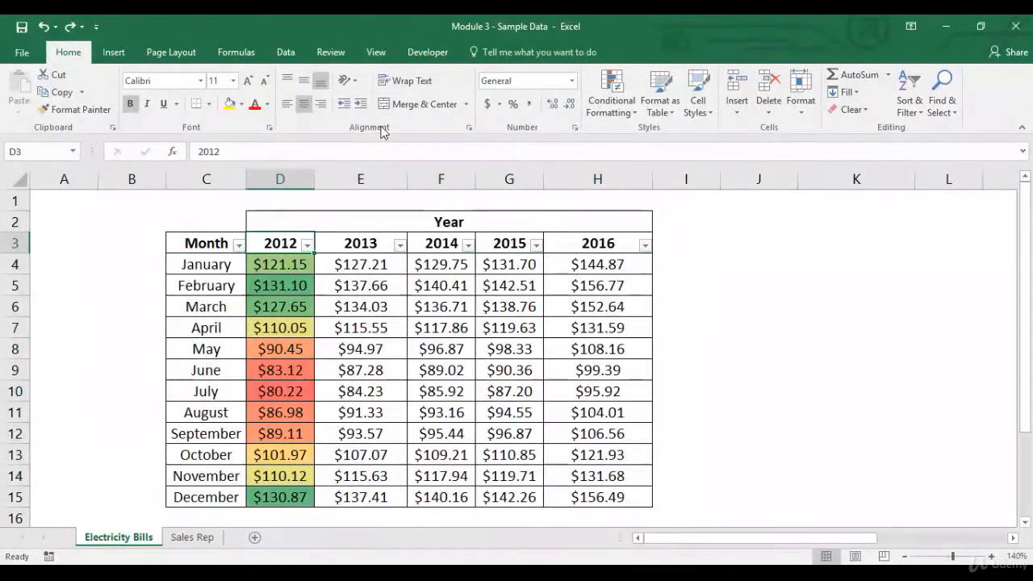
{"action": "left_click", "coordinate": [286, 52]}
{"action": "left_click", "coordinate": [362, 100]}
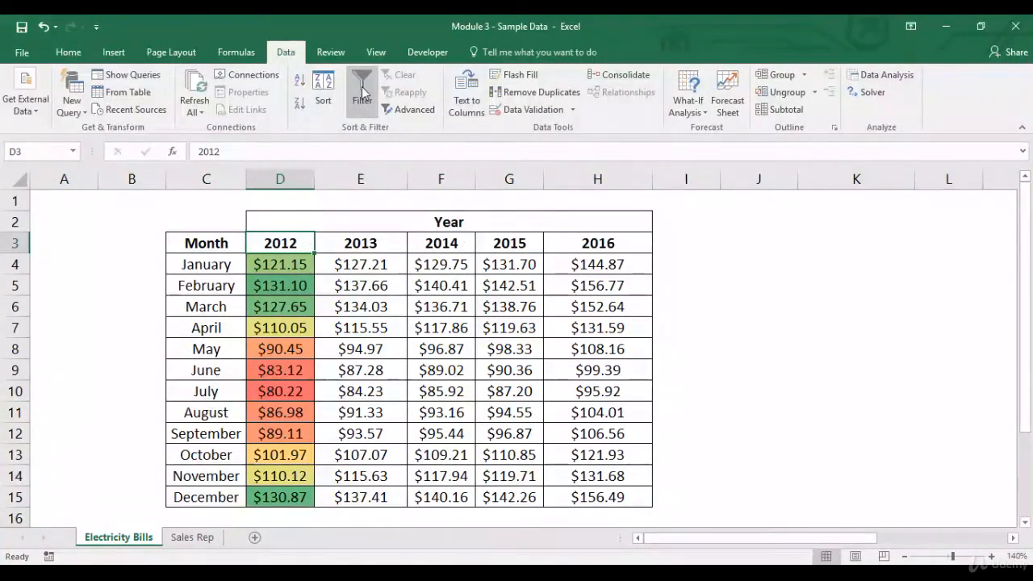
{"action": "left_click", "coordinate": [83, 51]}
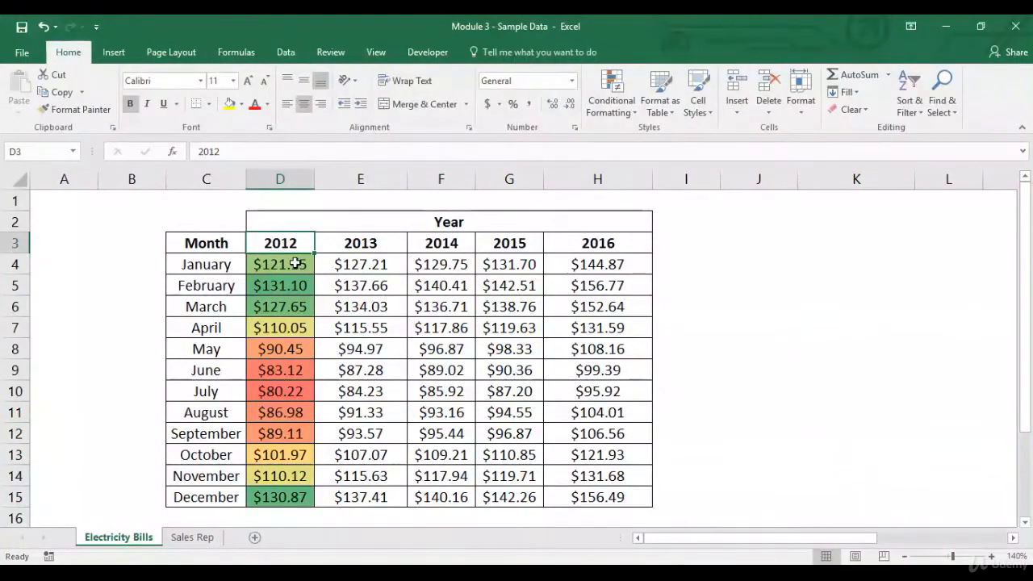
Step: Preview the color scales for the 2012 amounts in D4:D15 and apply Green - Yellow - Red Color Scale again
{"action": "left_click_drag", "start_coordinate": [295, 263], "coordinate": [282, 497]}
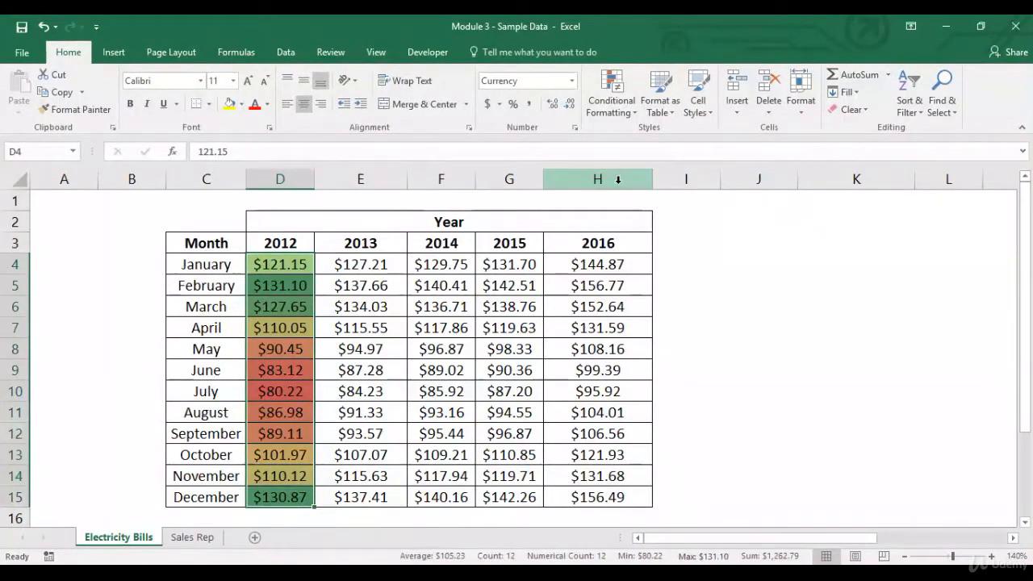
{"action": "left_click", "coordinate": [617, 113]}
{"action": "mouse_move", "coordinate": [641, 237]}
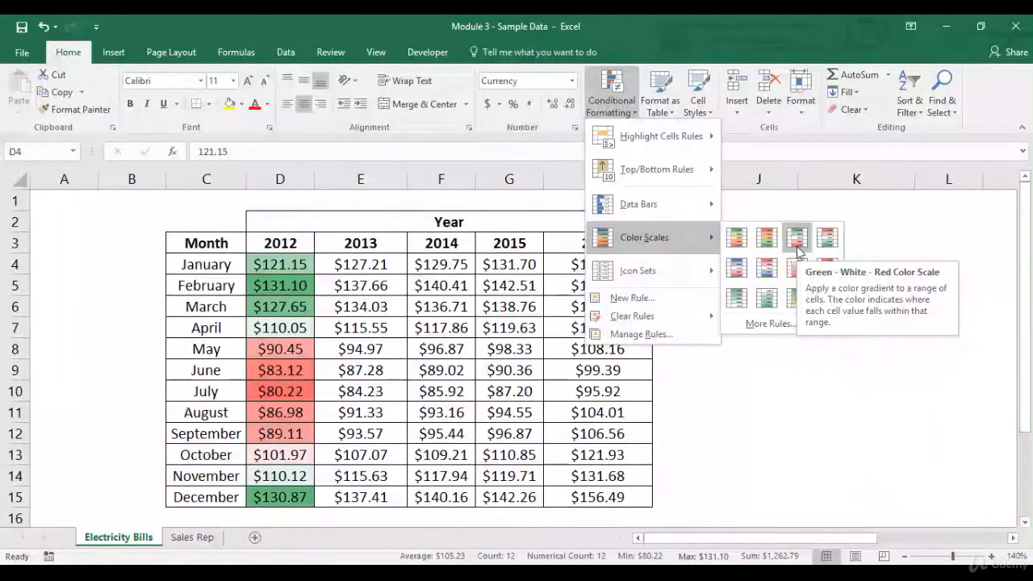
{"action": "left_click", "coordinate": [739, 239]}
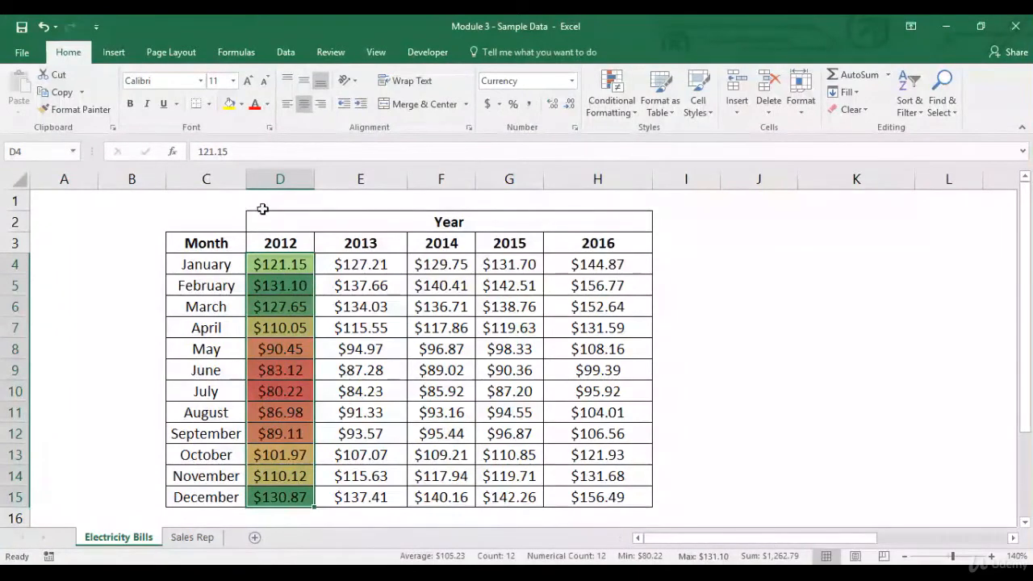
Step: Copy the 2012 color-scale formatting with Format Painter to each of the 2013, 2014, 2015 and 2016 columns
{"action": "left_click", "coordinate": [75, 109]}
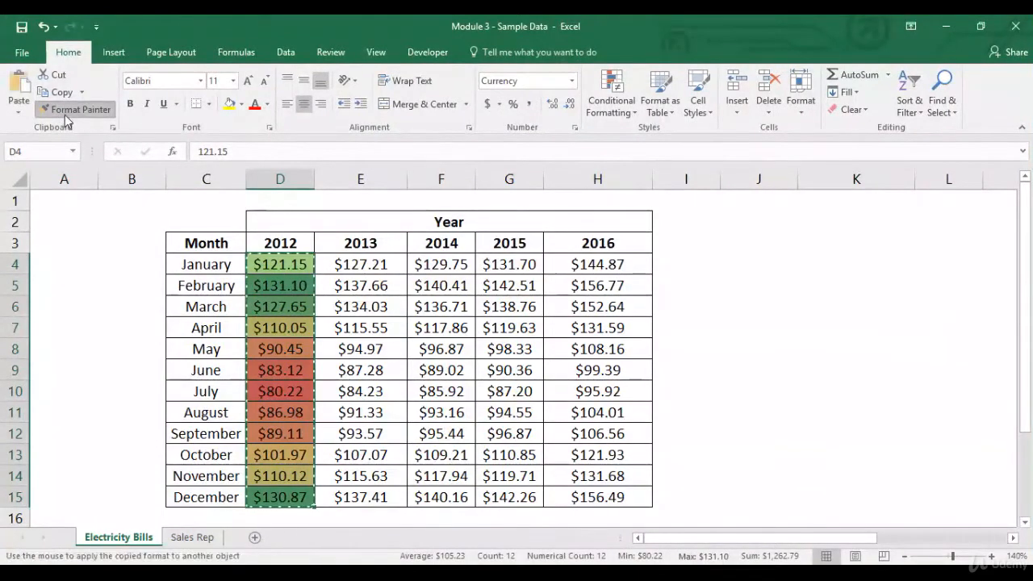
{"action": "left_click", "coordinate": [374, 264]}
{"action": "left_click", "coordinate": [452, 264]}
{"action": "left_click", "coordinate": [505, 263]}
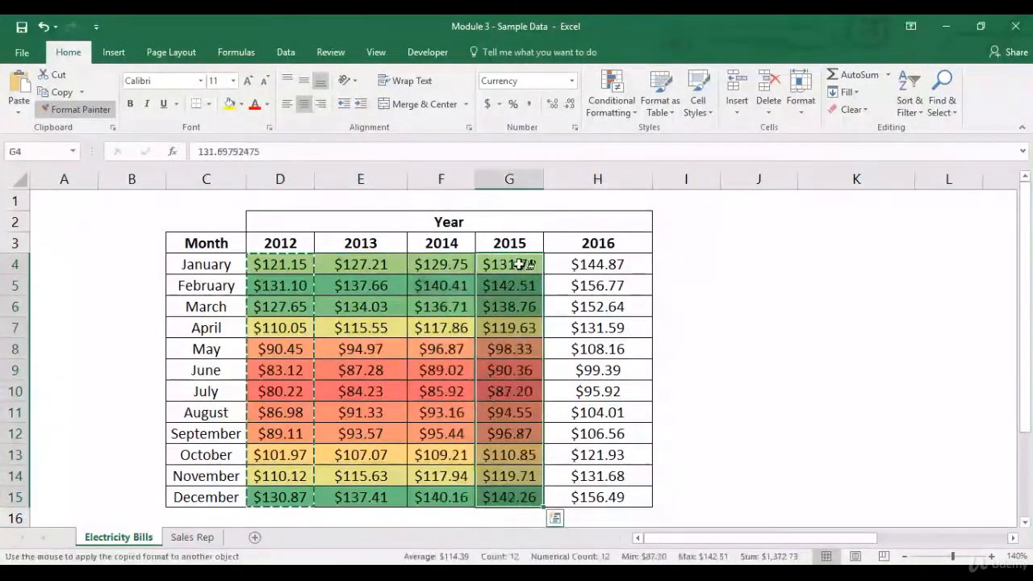
{"action": "left_click", "coordinate": [585, 264]}
{"action": "key", "text": "Escape"}
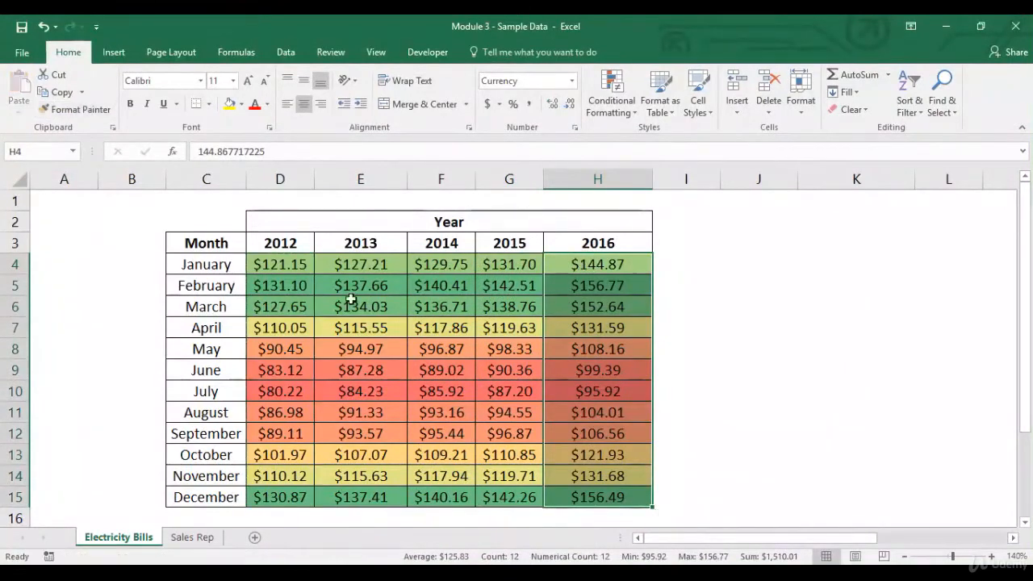
Step: Compare the color-scaled February and July amounts across the years 2012 to 2016
{"action": "left_click", "coordinate": [308, 282]}
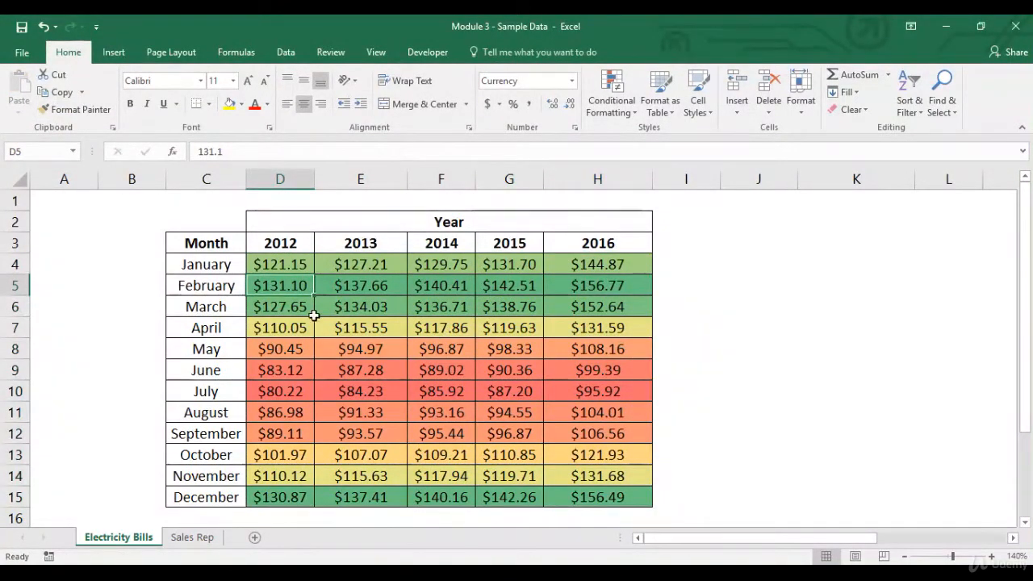
{"action": "left_click_drag", "start_coordinate": [280, 285], "coordinate": [558, 276]}
{"action": "left_click_drag", "start_coordinate": [193, 289], "coordinate": [580, 282]}
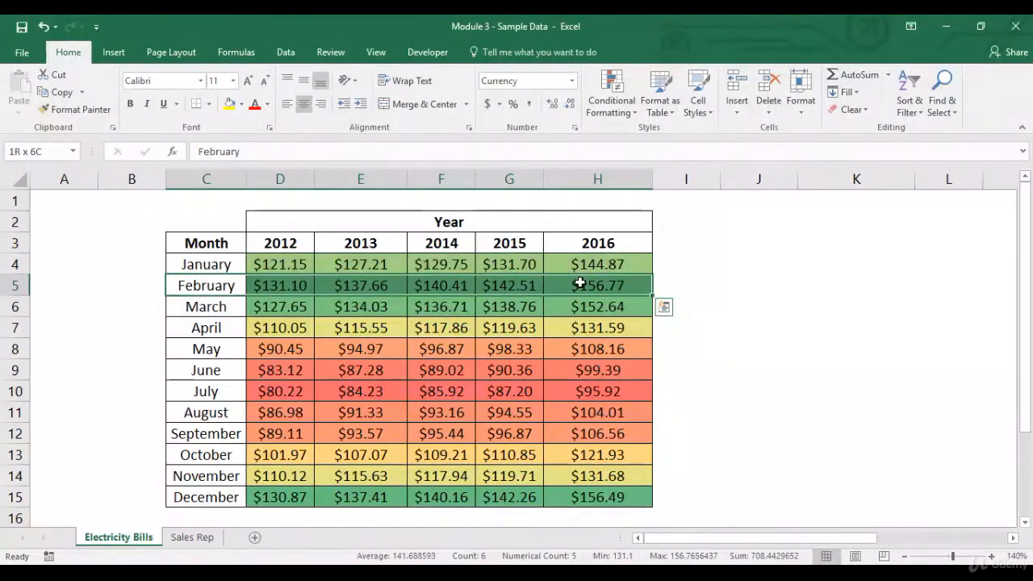
{"action": "left_click", "coordinate": [628, 287]}
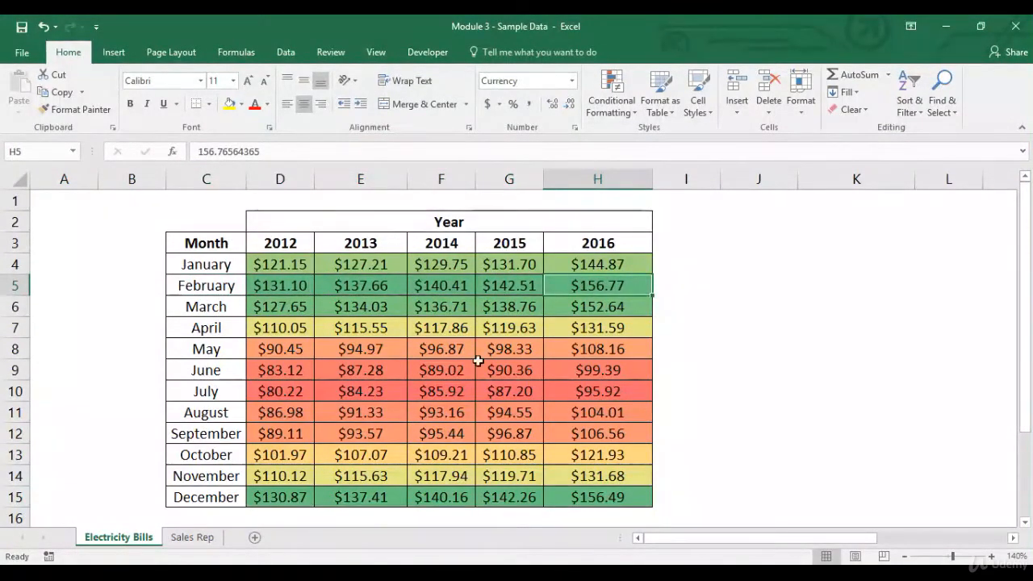
{"action": "left_click_drag", "start_coordinate": [216, 394], "coordinate": [595, 391]}
{"action": "left_click", "coordinate": [285, 398]}
{"action": "left_click", "coordinate": [595, 392]}
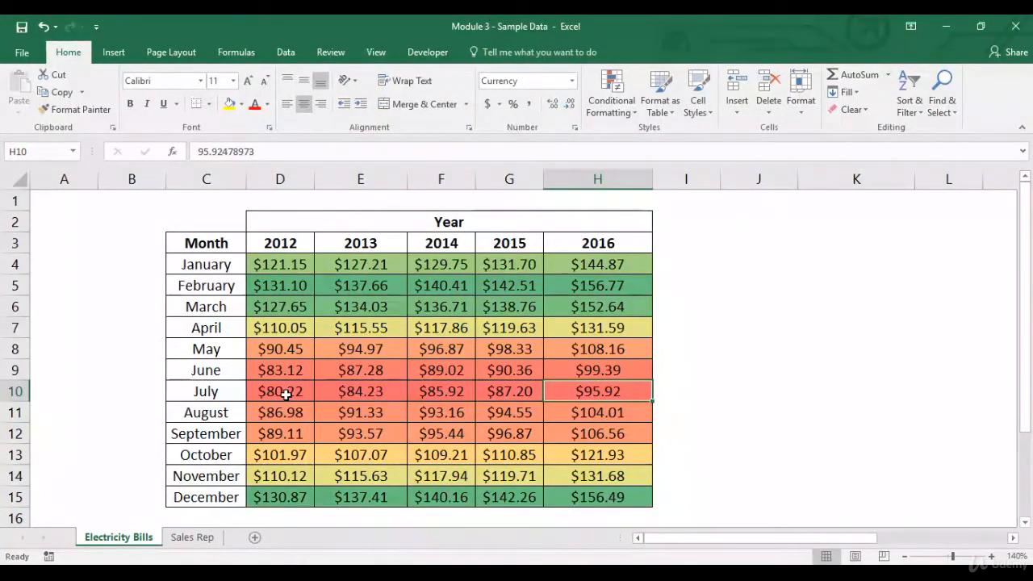
Step: Clear the color-scale rules from all yearly amounts in D4:H15
{"action": "left_click_drag", "start_coordinate": [280, 264], "coordinate": [280, 497]}
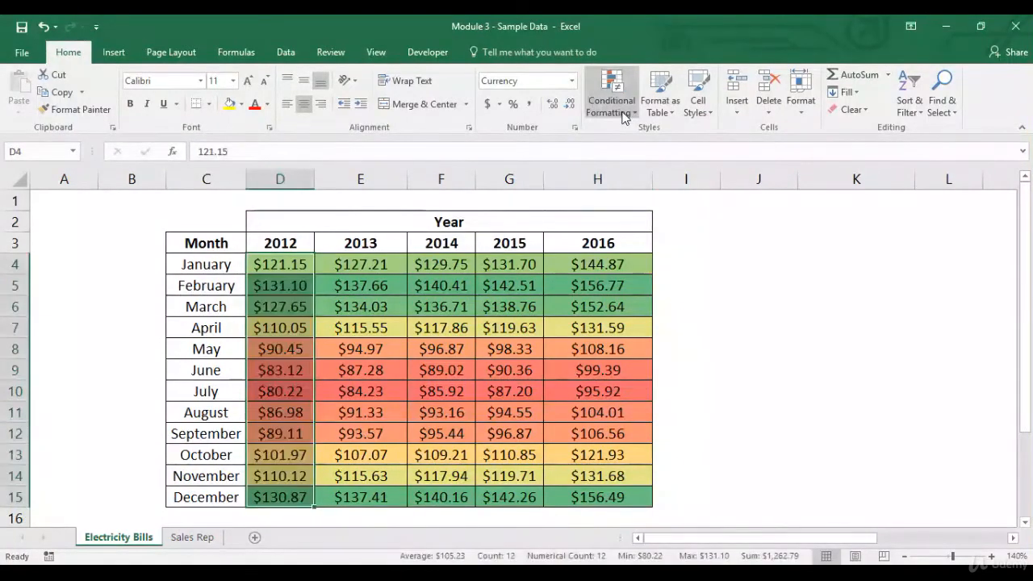
{"action": "left_click", "coordinate": [611, 106]}
{"action": "left_click", "coordinate": [312, 321]}
{"action": "left_click_drag", "start_coordinate": [288, 275], "coordinate": [621, 504]}
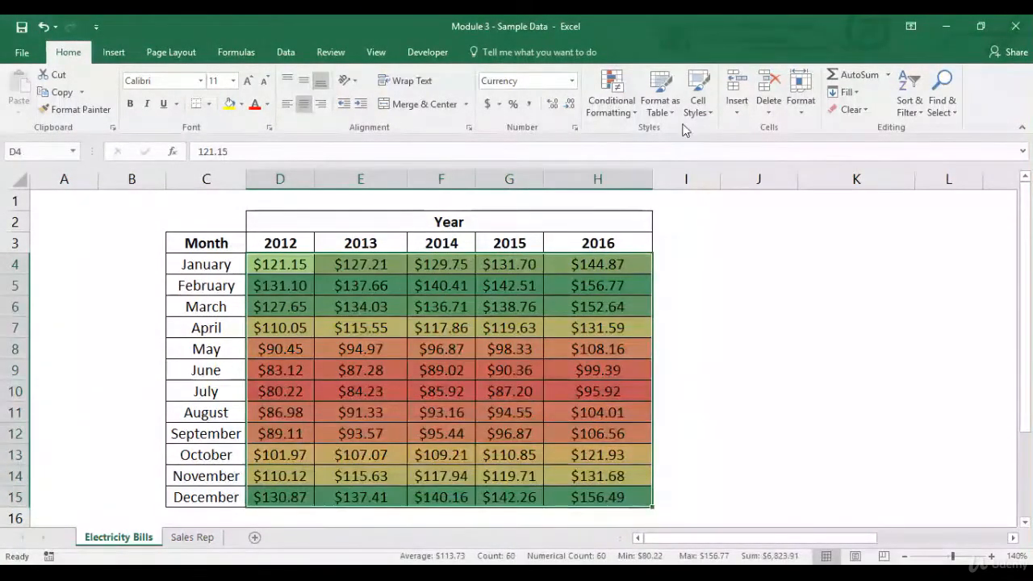
{"action": "left_click", "coordinate": [611, 97]}
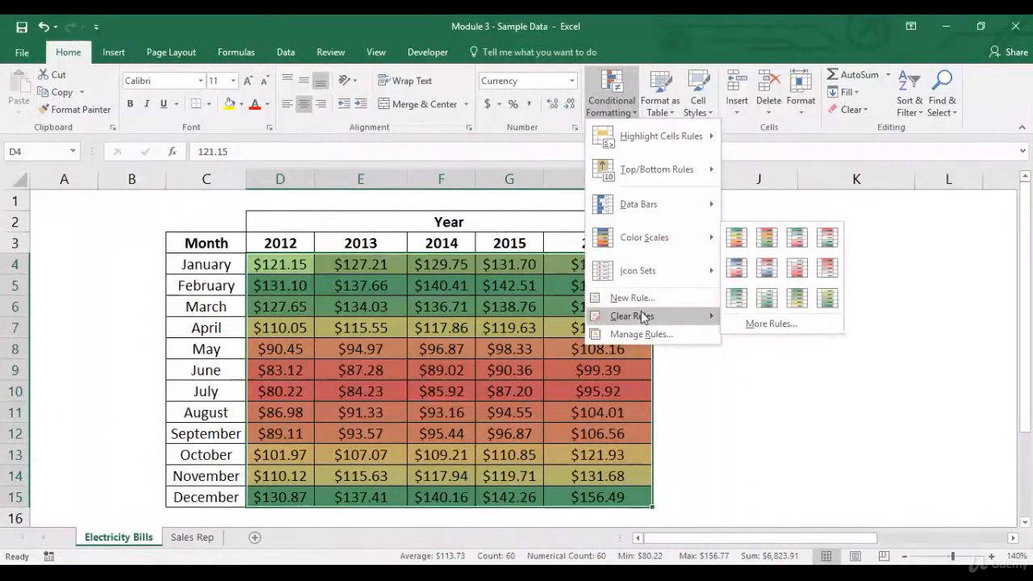
{"action": "mouse_move", "coordinate": [651, 316]}
{"action": "left_click", "coordinate": [736, 319]}
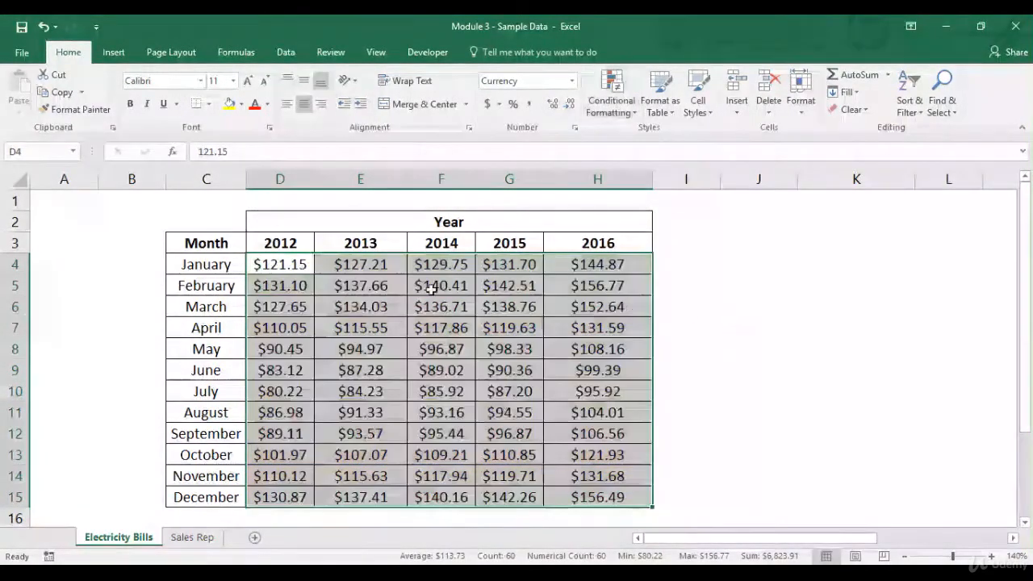
Step: Widen the 2012 column (column D) slightly to make room for icons beside the amounts
{"action": "left_click", "coordinate": [294, 265]}
{"action": "left_click", "coordinate": [619, 117]}
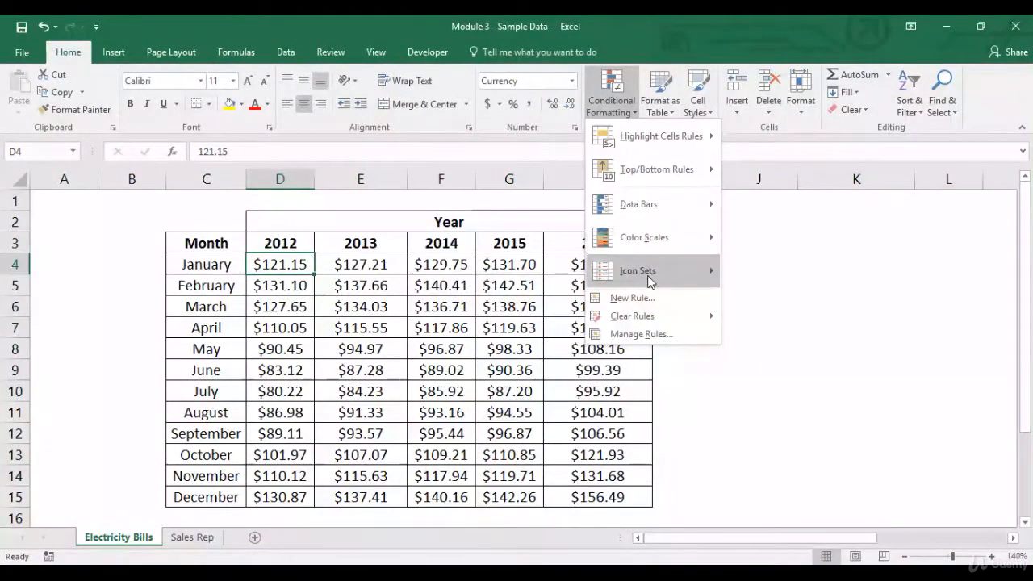
{"action": "mouse_move", "coordinate": [651, 281]}
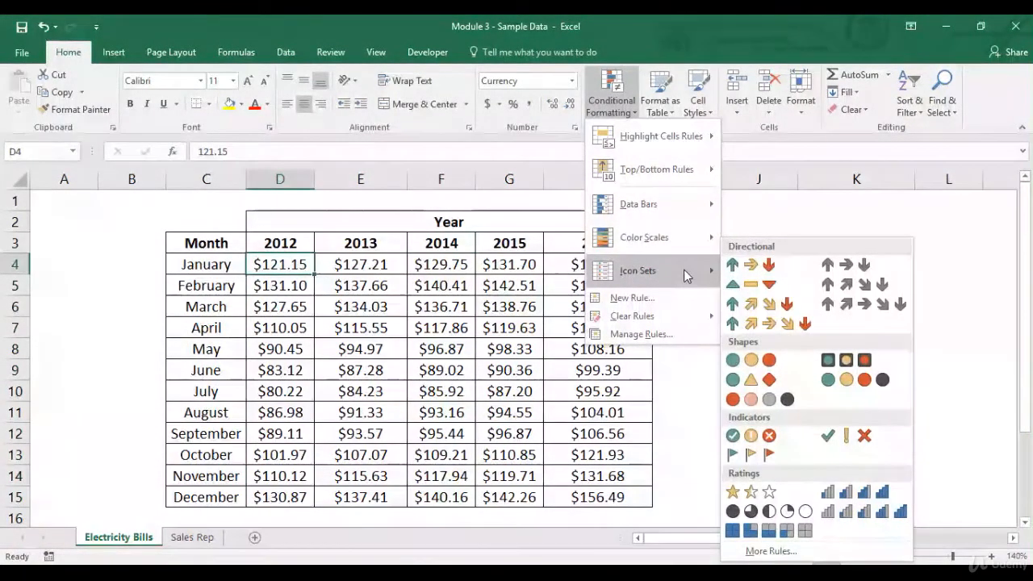
{"action": "left_click", "coordinate": [297, 310]}
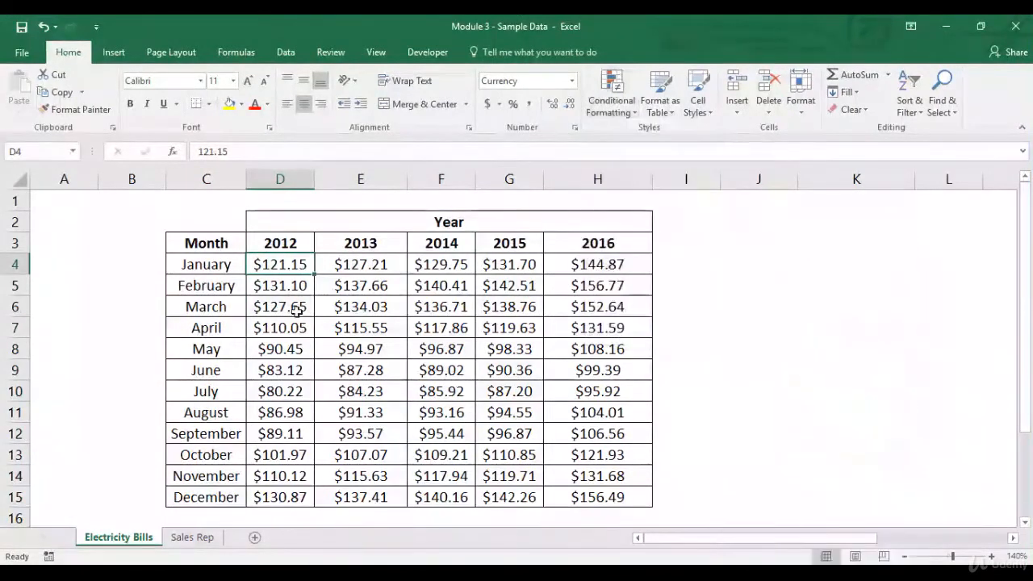
{"action": "left_click_drag", "start_coordinate": [316, 171], "coordinate": [340, 171]}
Step: Apply the colored three-arrow directional icon set to the 2012 amounts in D4:D15
{"action": "left_click_drag", "start_coordinate": [296, 260], "coordinate": [293, 495]}
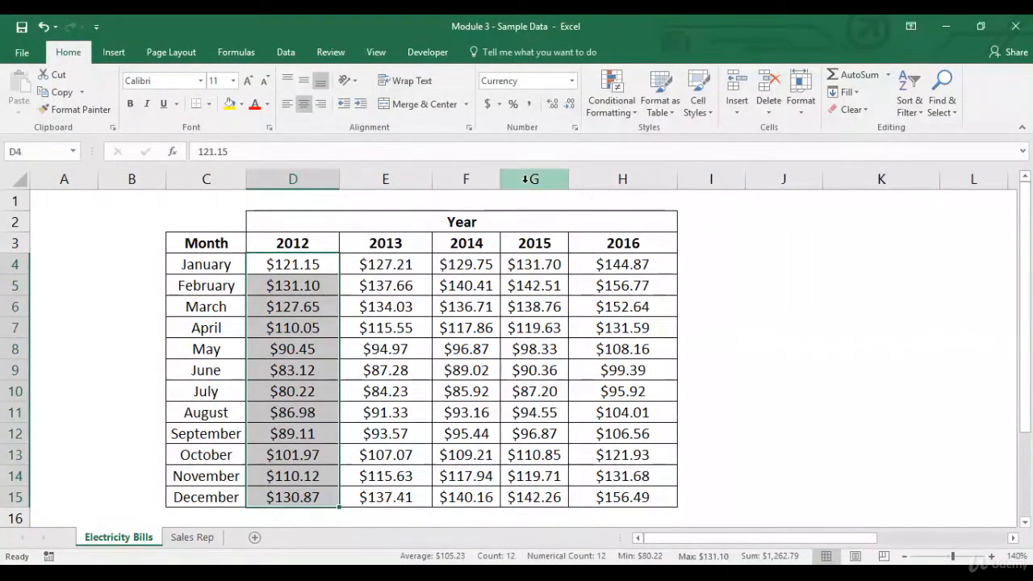
{"action": "left_click", "coordinate": [615, 105]}
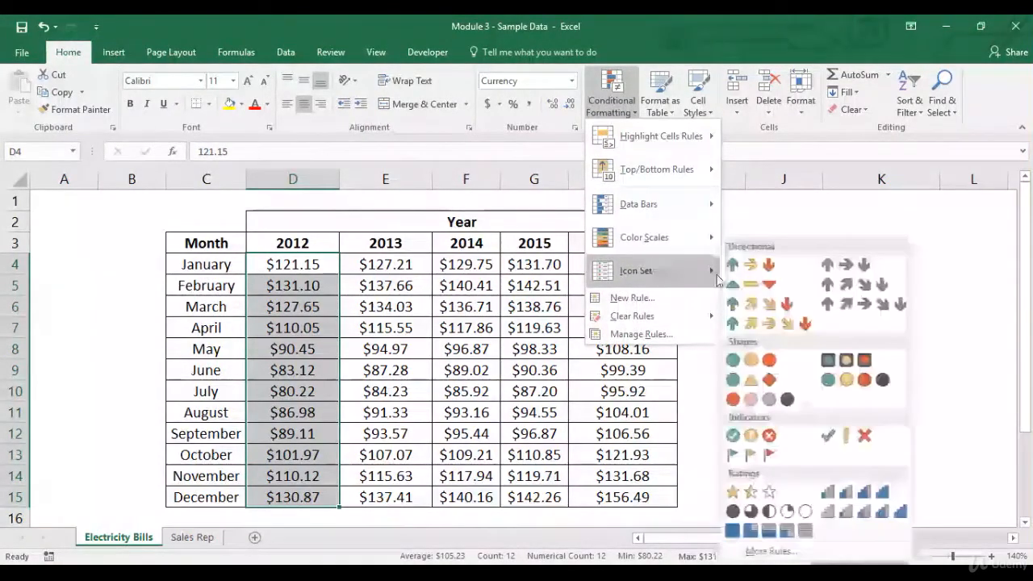
{"action": "left_click", "coordinate": [749, 270]}
Step: Examine which arrow icon each group of 2012 monthly amounts has, from January to December
{"action": "mouse_move", "coordinate": [295, 264]}
{"action": "left_mouse_down"}
{"action": "mouse_move", "coordinate": [295, 306]}
{"action": "mouse_move", "coordinate": [288, 286]}
{"action": "mouse_move", "coordinate": [314, 265]}
{"action": "left_mouse_up"}
{"action": "left_click", "coordinate": [296, 263]}
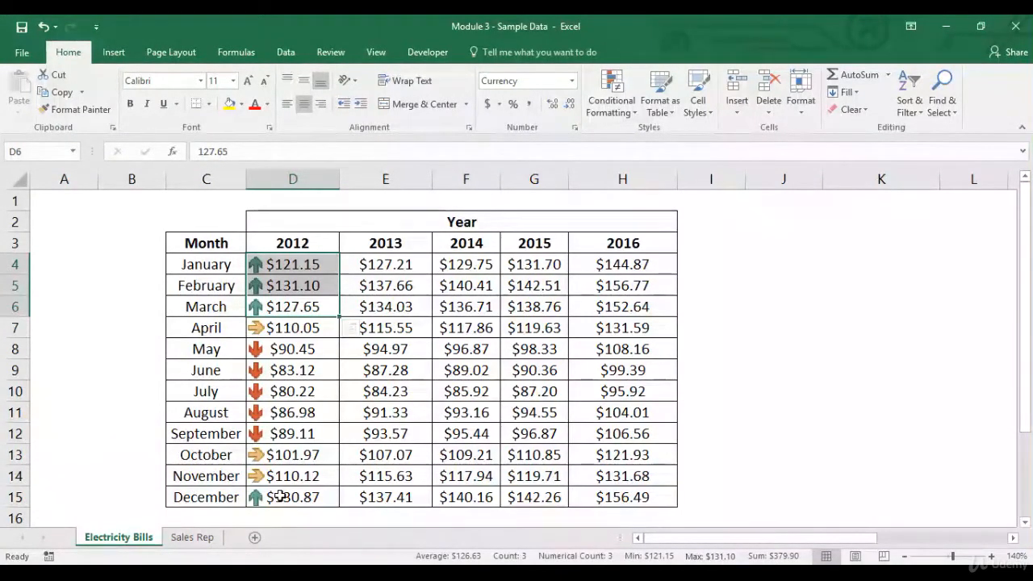
{"action": "left_click_drag", "start_coordinate": [309, 351], "coordinate": [301, 434]}
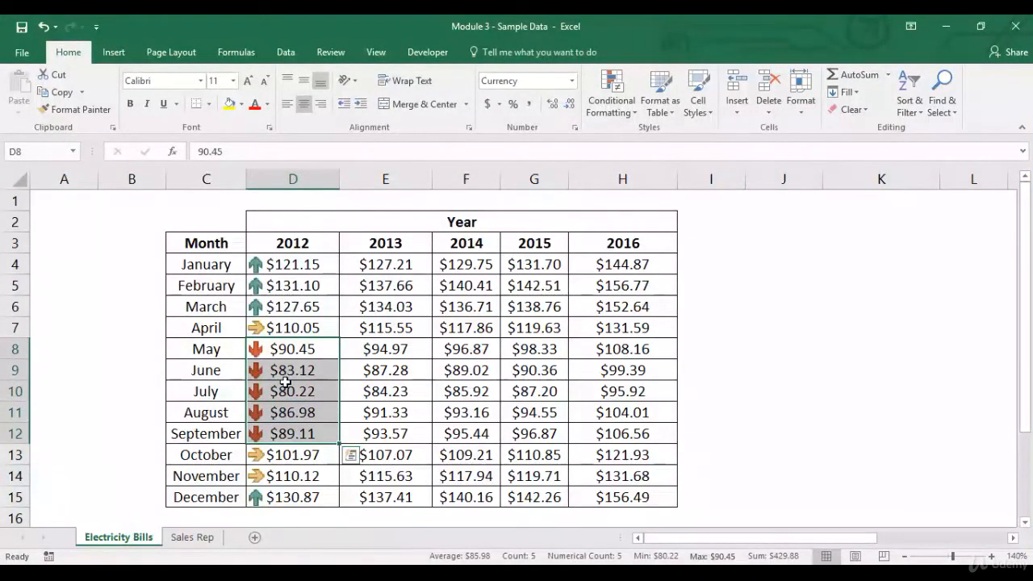
{"action": "left_click", "coordinate": [300, 329]}
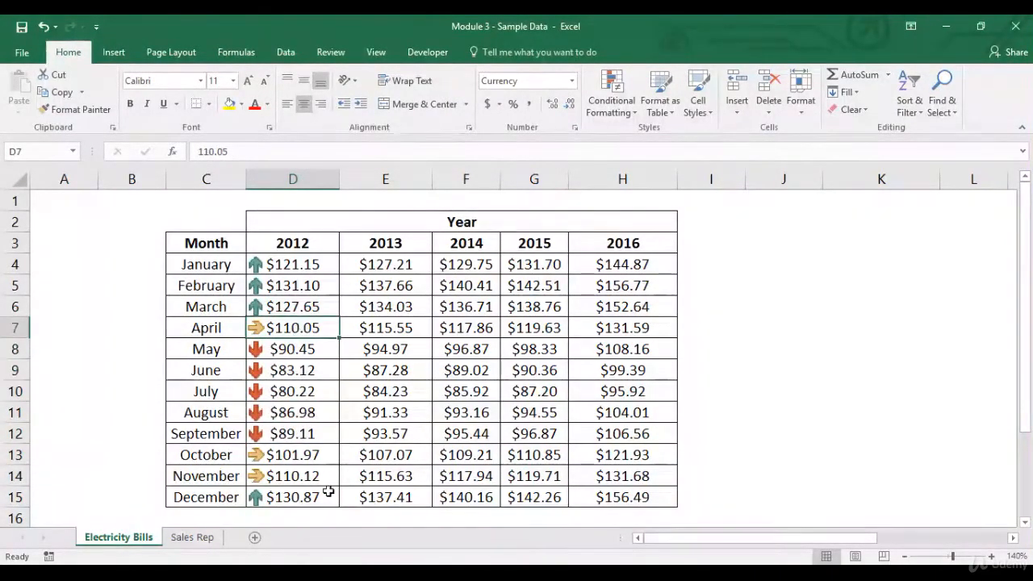
{"action": "left_click", "coordinate": [301, 455]}
{"action": "left_click", "coordinate": [311, 475]}
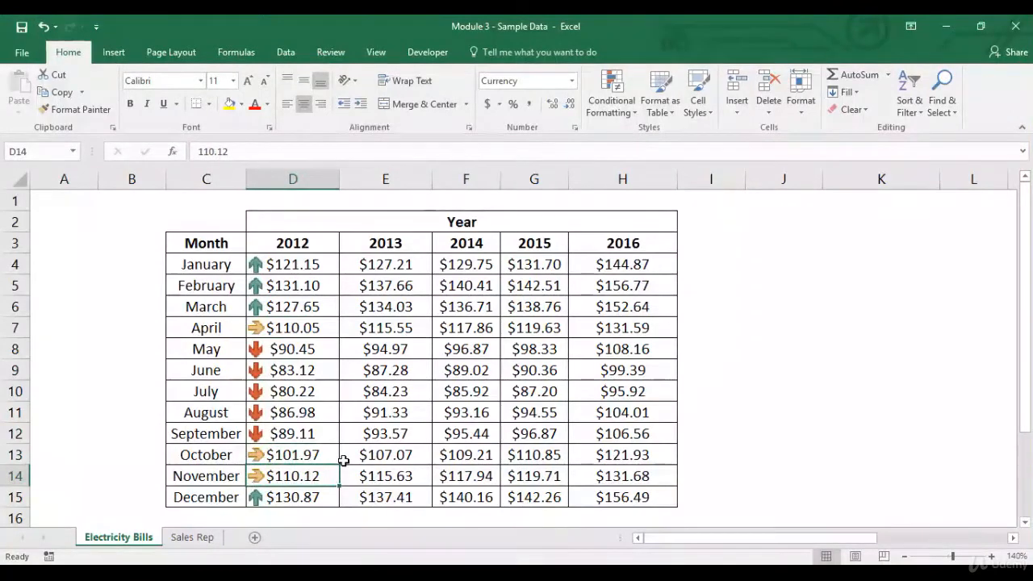
Step: Clear the icon set rules from the 2012 amounts in D4:D15
{"action": "left_click_drag", "start_coordinate": [316, 263], "coordinate": [297, 497]}
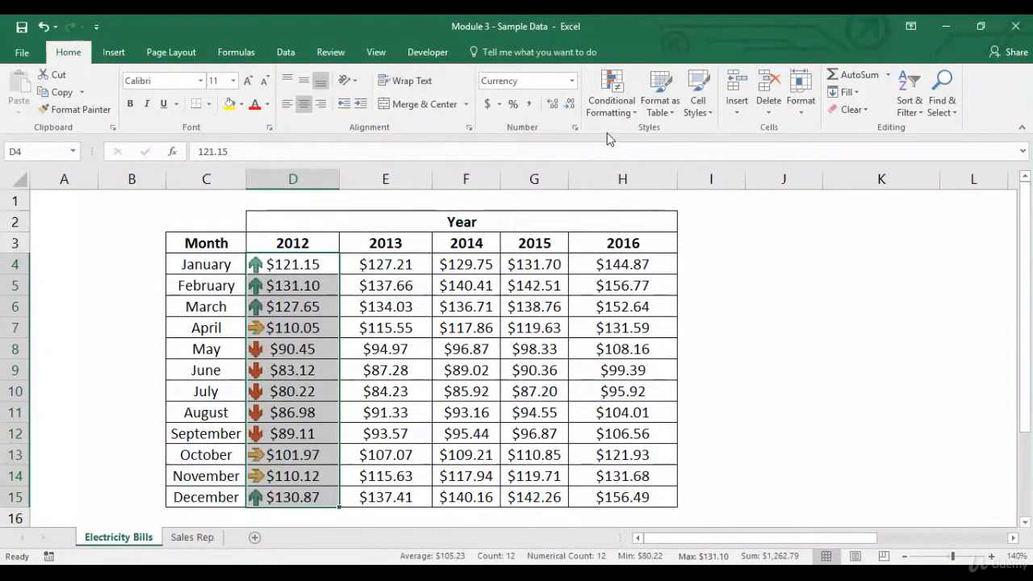
{"action": "left_click", "coordinate": [612, 103]}
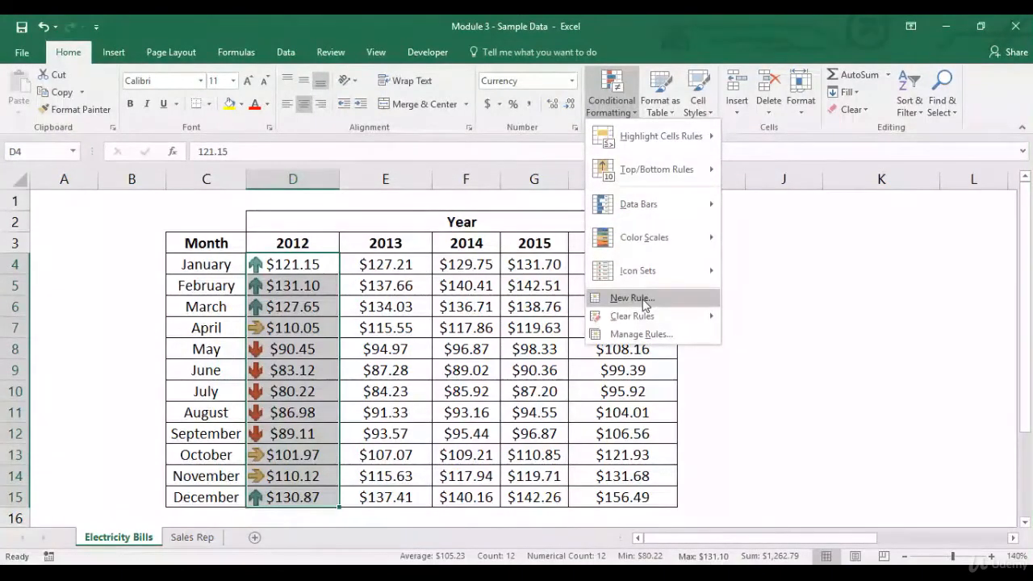
{"action": "mouse_move", "coordinate": [646, 315]}
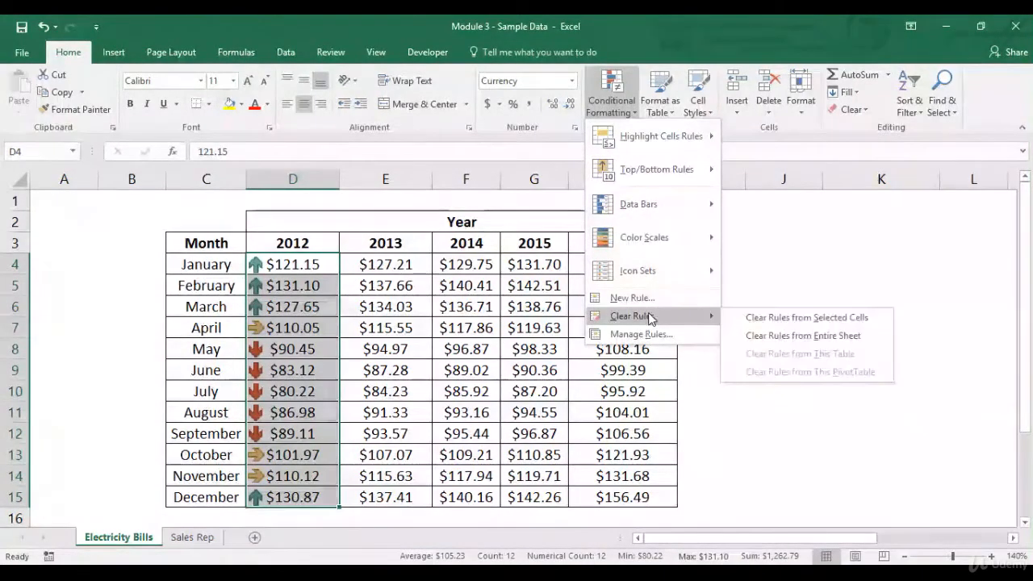
{"action": "left_click", "coordinate": [747, 319]}
{"action": "left_click", "coordinate": [295, 264]}
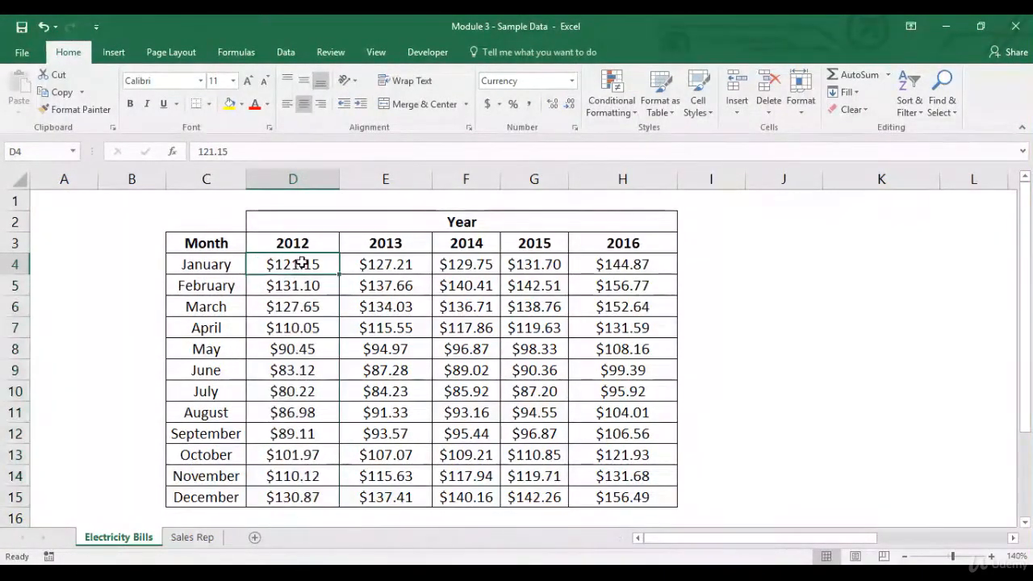
Step: Look through the available conditional formatting icon sets for the 2012 amounts in D4:D15 without applying one
{"action": "left_click_drag", "start_coordinate": [287, 268], "coordinate": [286, 500]}
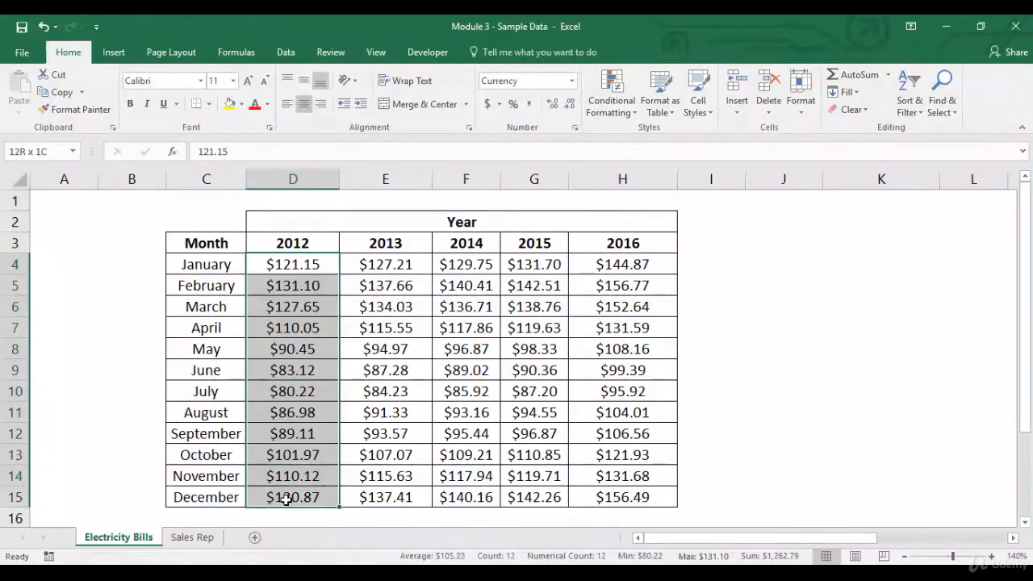
{"action": "left_click", "coordinate": [612, 93]}
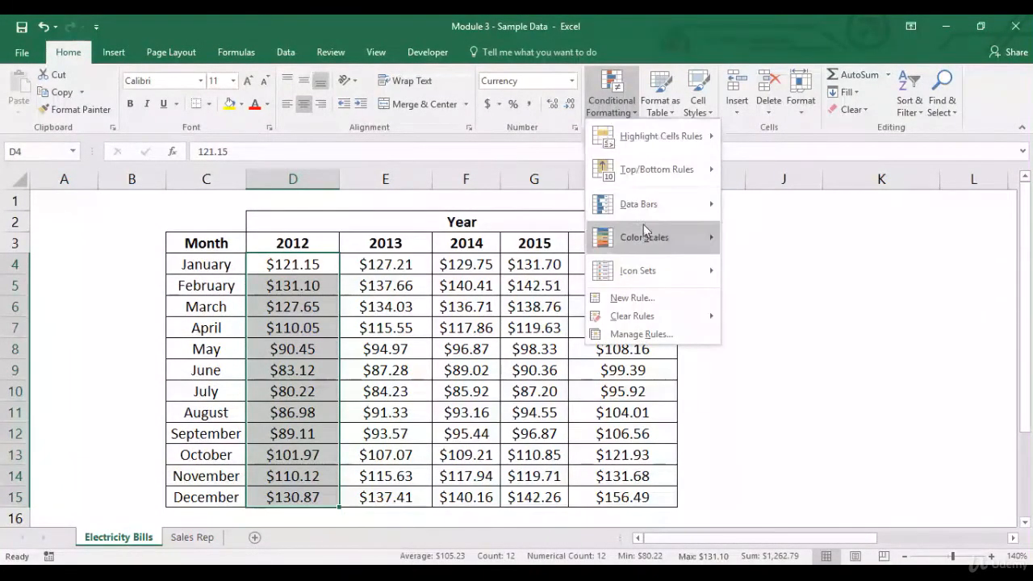
{"action": "mouse_move", "coordinate": [643, 230]}
{"action": "mouse_move", "coordinate": [645, 272]}
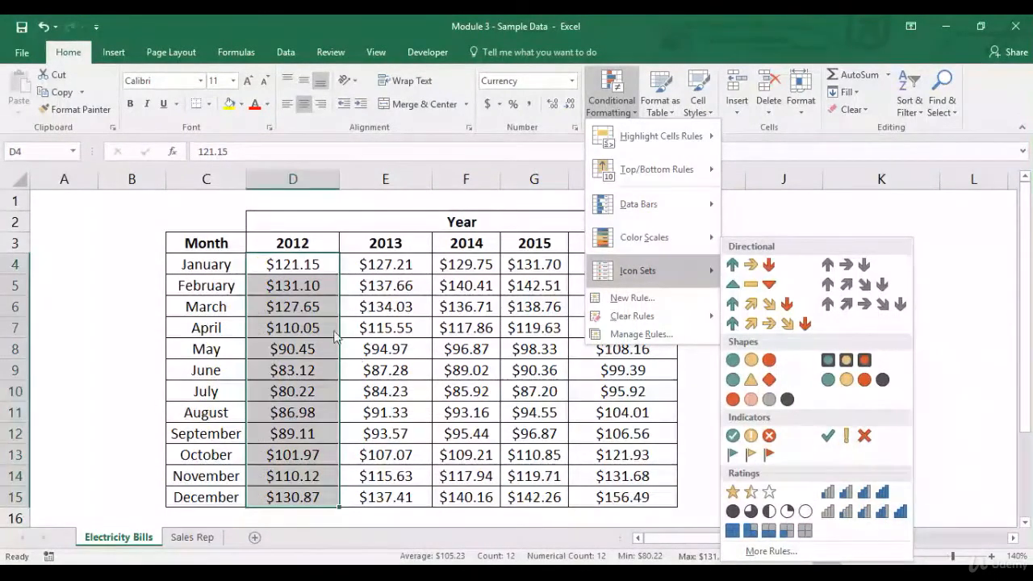
{"action": "left_click", "coordinate": [387, 300]}
{"action": "left_click", "coordinate": [386, 283]}
{"action": "left_click", "coordinate": [319, 271]}
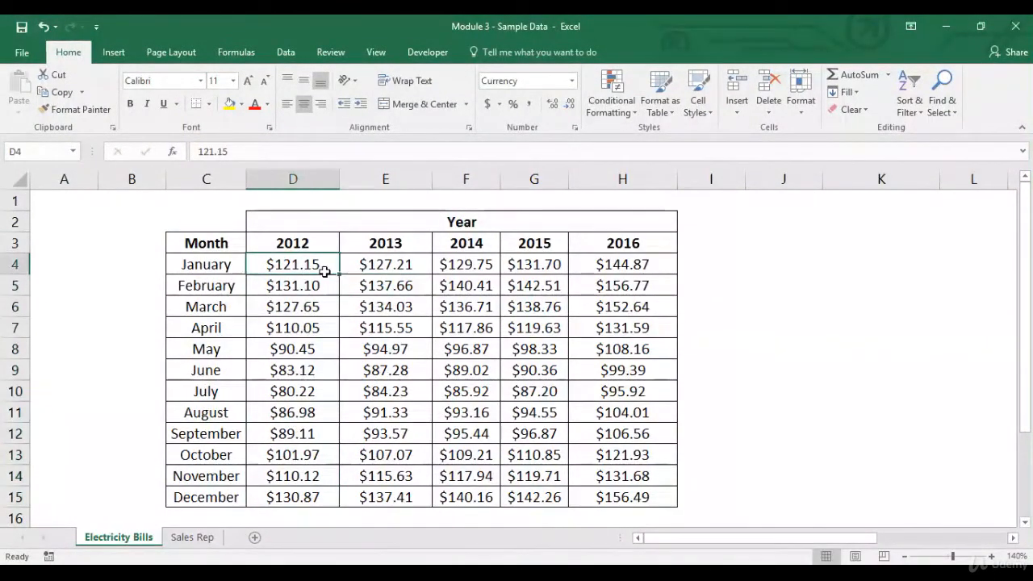
Step: Examine the 2012 amounts, the February amounts across the years, and the January, March and June to August entries
{"action": "left_click_drag", "start_coordinate": [326, 265], "coordinate": [330, 498]}
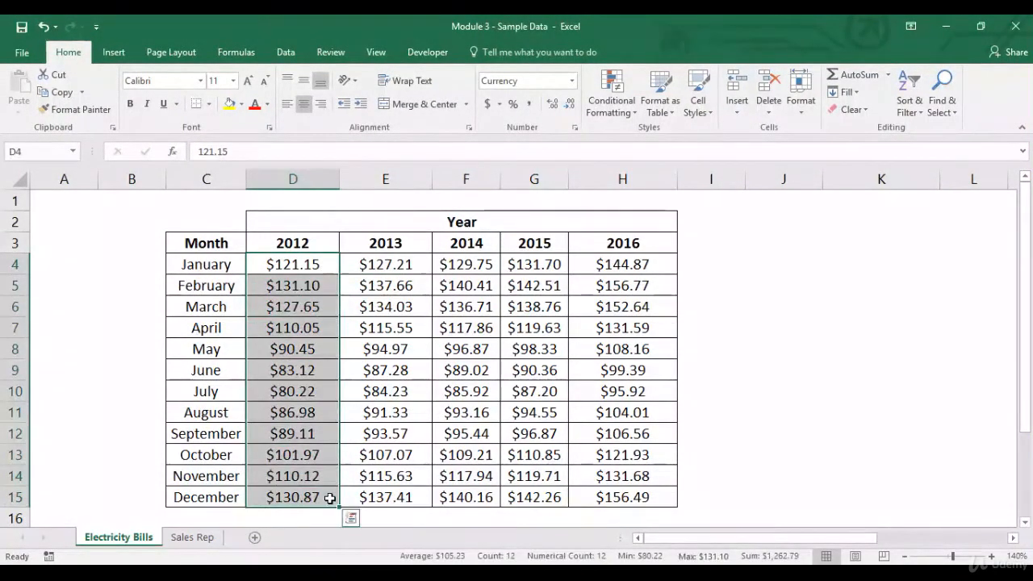
{"action": "left_click_drag", "start_coordinate": [249, 286], "coordinate": [626, 285]}
{"action": "left_click", "coordinate": [295, 282]}
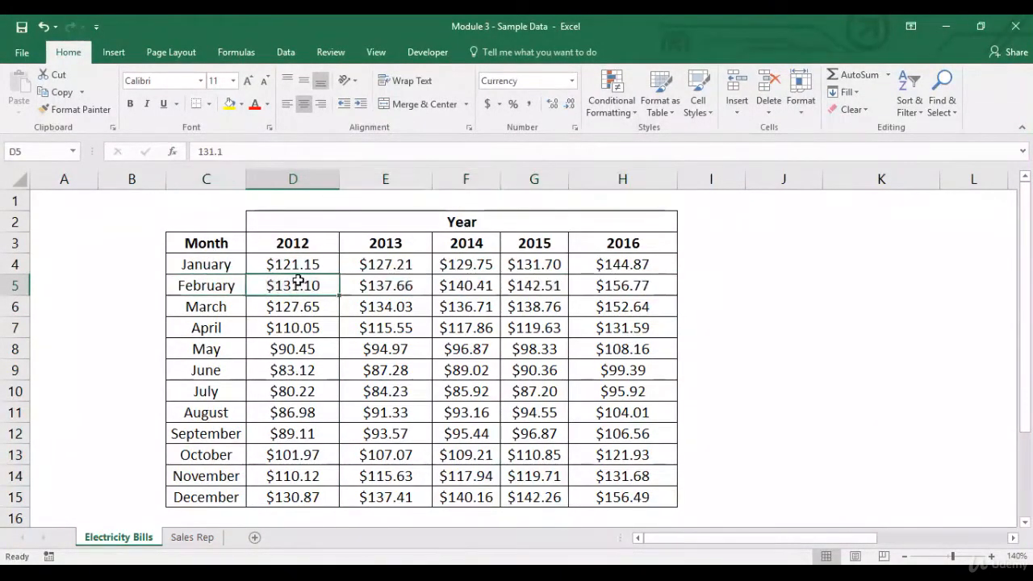
{"action": "left_click", "coordinate": [222, 266]}
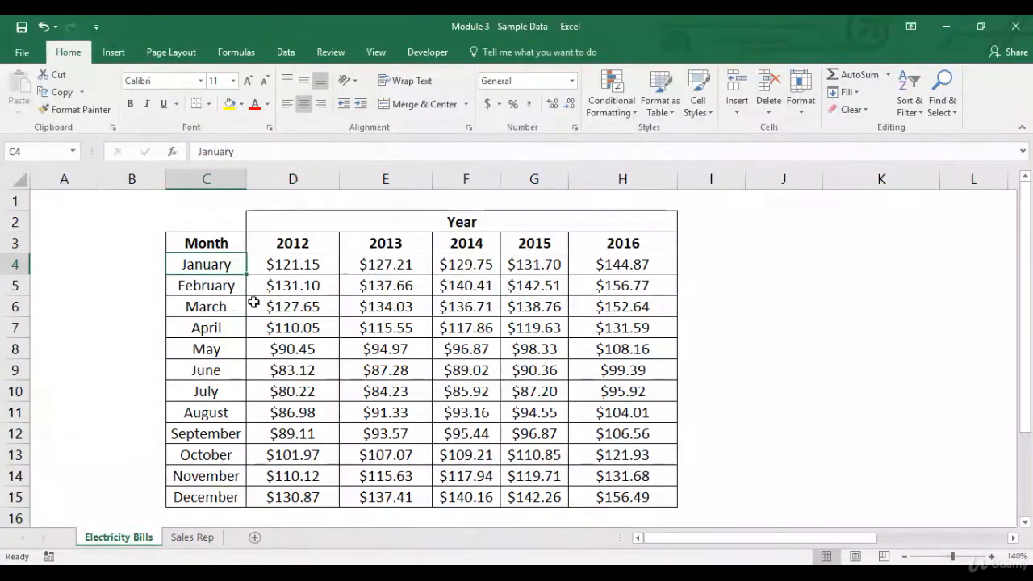
{"action": "left_click", "coordinate": [231, 304]}
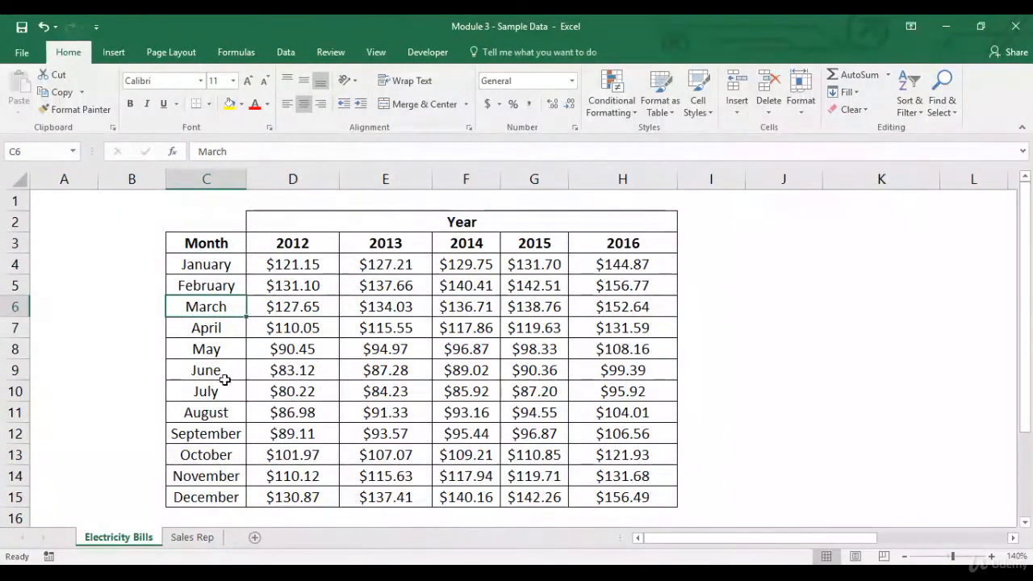
{"action": "left_click_drag", "start_coordinate": [224, 378], "coordinate": [227, 408]}
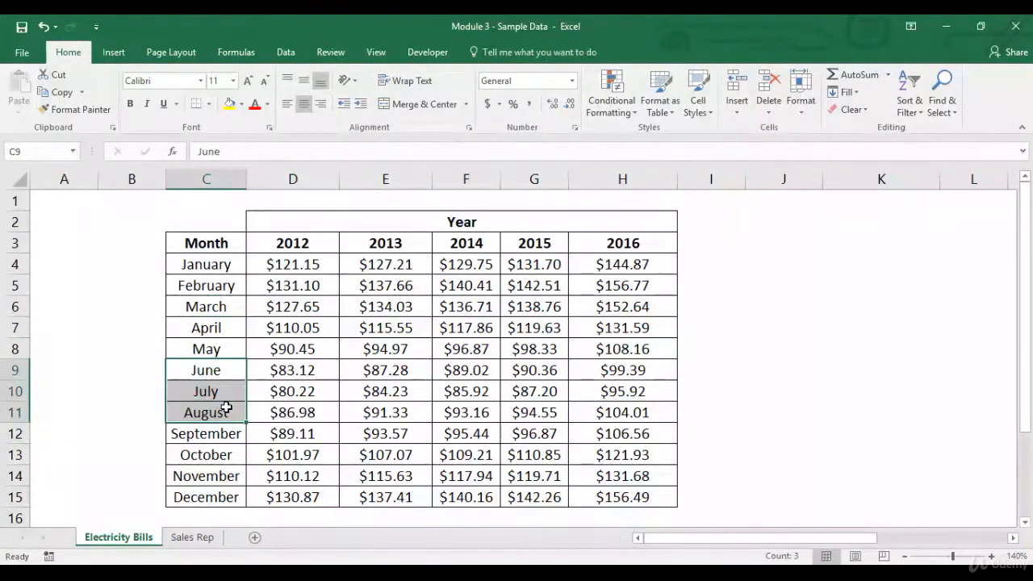
{"action": "left_click", "coordinate": [308, 370]}
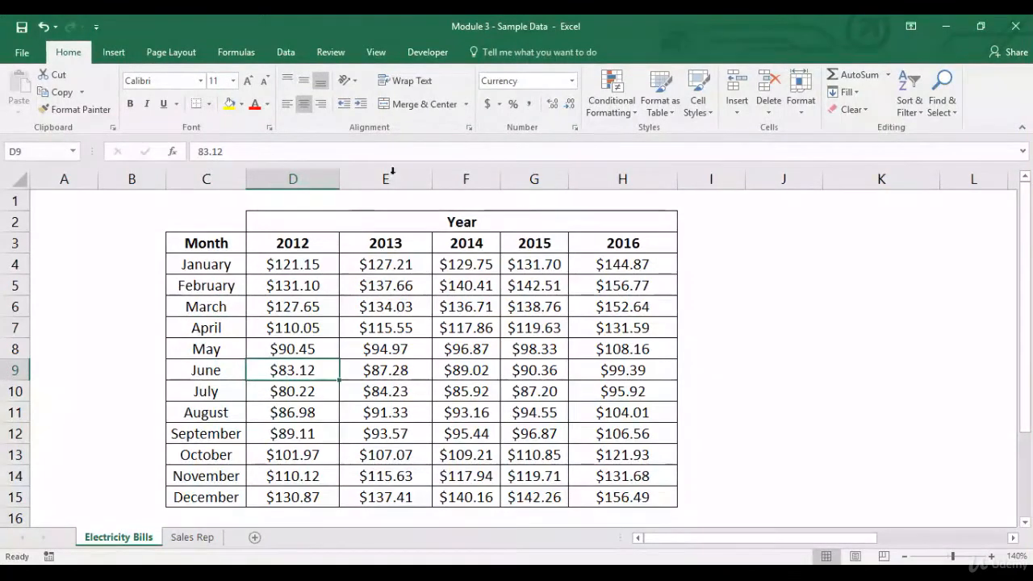
Step: Explore the New Formatting Rule dialog's comparison operators and value-based rule type, closing it without creating a rule
{"action": "left_click", "coordinate": [611, 99]}
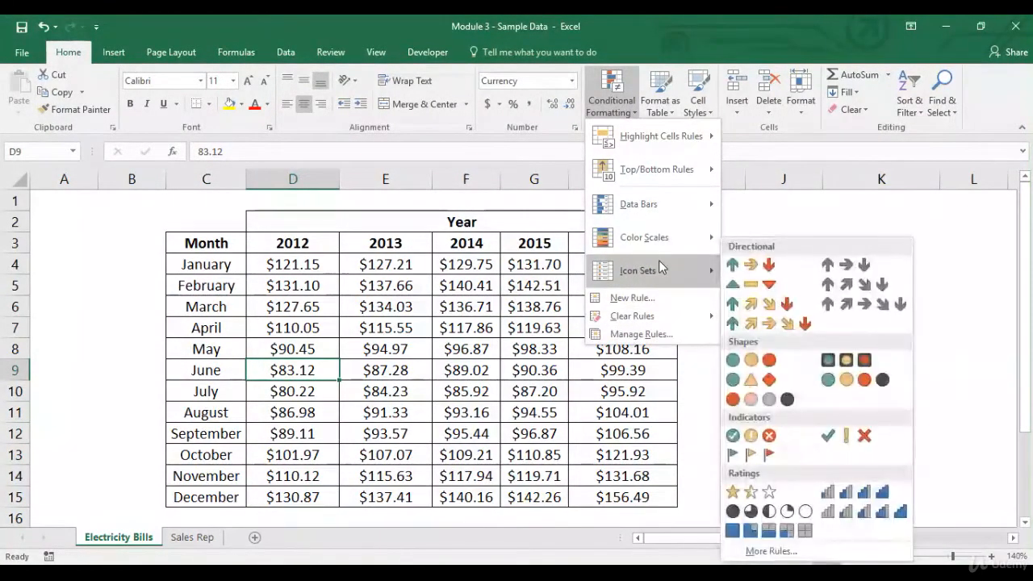
{"action": "mouse_move", "coordinate": [672, 204]}
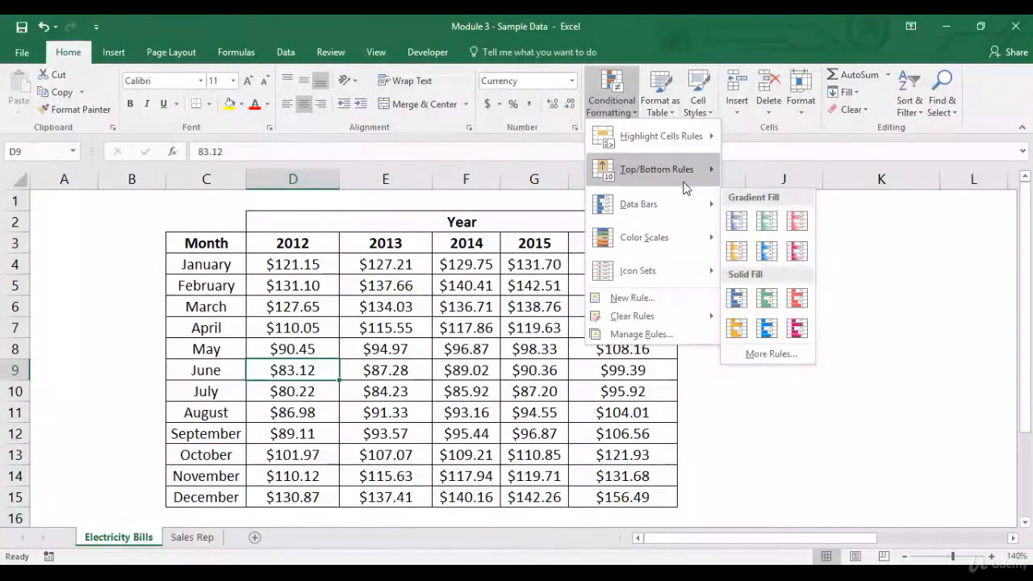
{"action": "mouse_move", "coordinate": [684, 169]}
{"action": "mouse_move", "coordinate": [688, 137]}
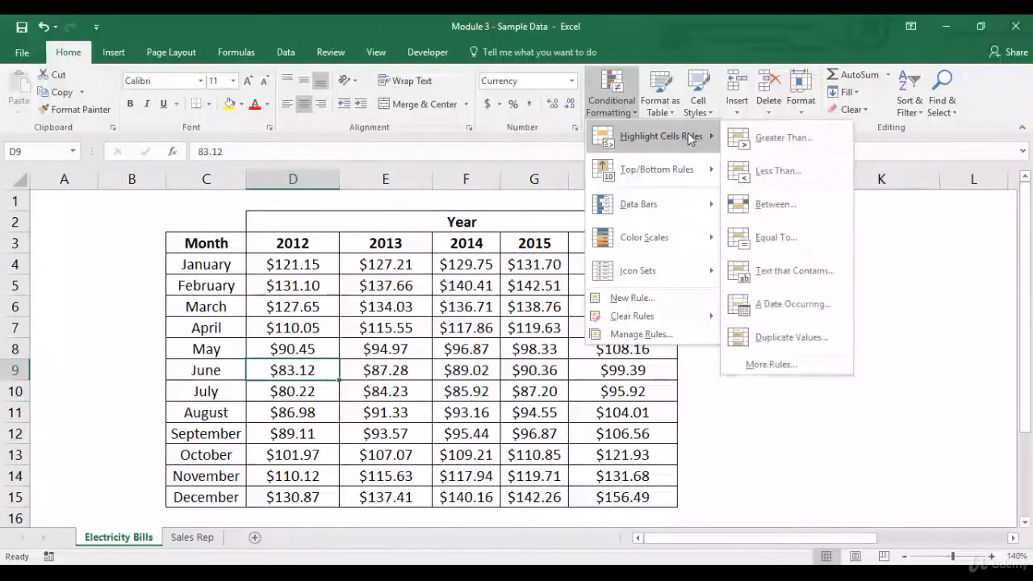
{"action": "left_click", "coordinate": [810, 365]}
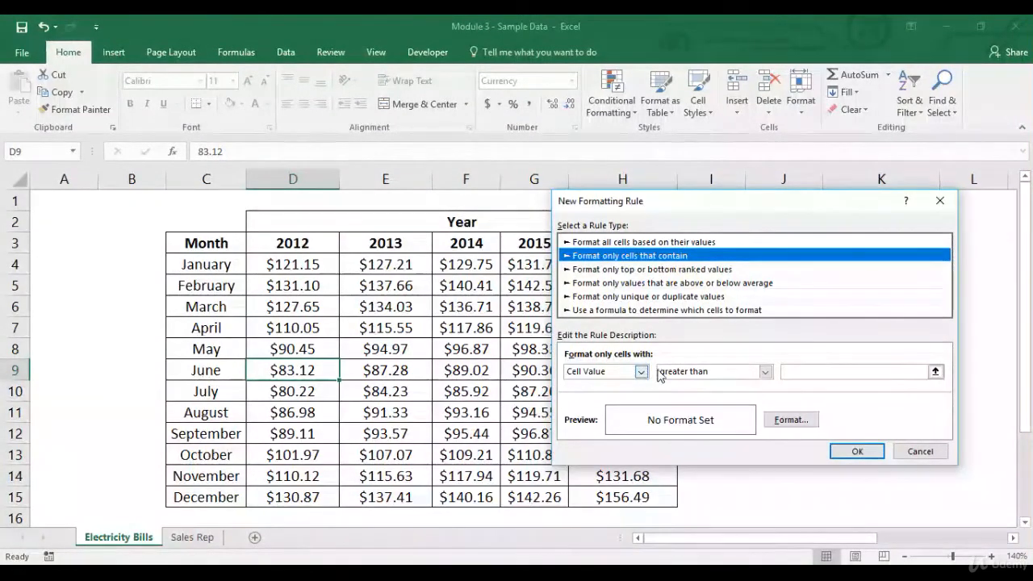
{"action": "left_click", "coordinate": [765, 372]}
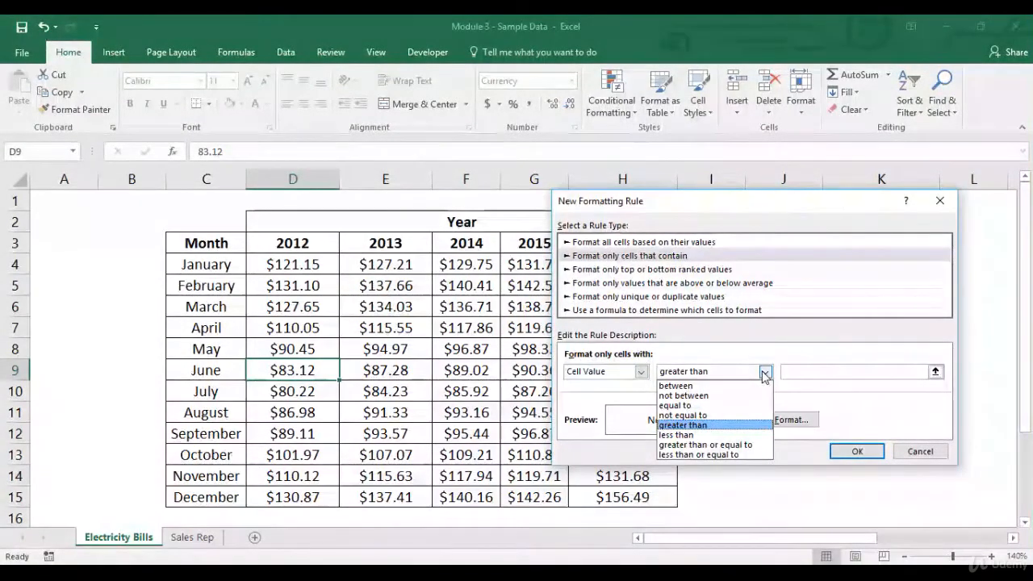
{"action": "left_click", "coordinate": [764, 374]}
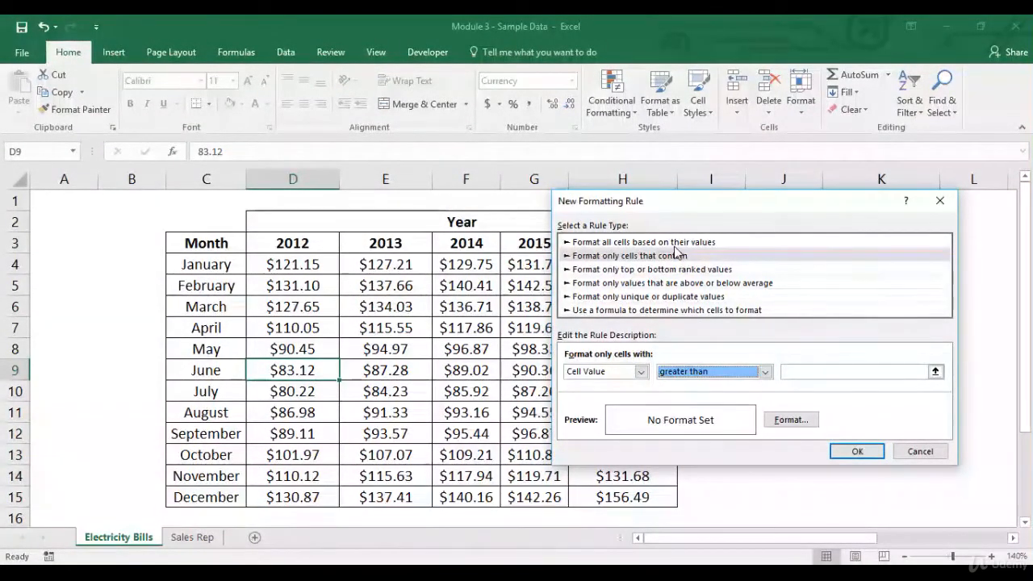
{"action": "left_click", "coordinate": [675, 242]}
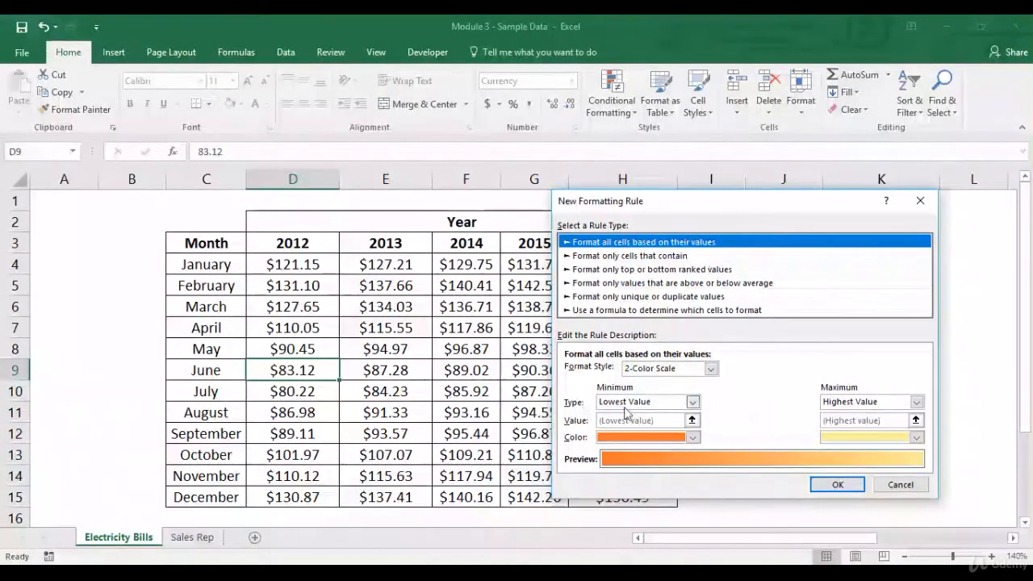
{"action": "left_click", "coordinate": [900, 485]}
Step: Apply a new 2-Color Scale rule to the 2012 amounts in D4:D15, keeping orange for the lowest value and setting green for the highest
{"action": "left_click_drag", "start_coordinate": [321, 274], "coordinate": [306, 493]}
{"action": "left_click", "coordinate": [612, 101]}
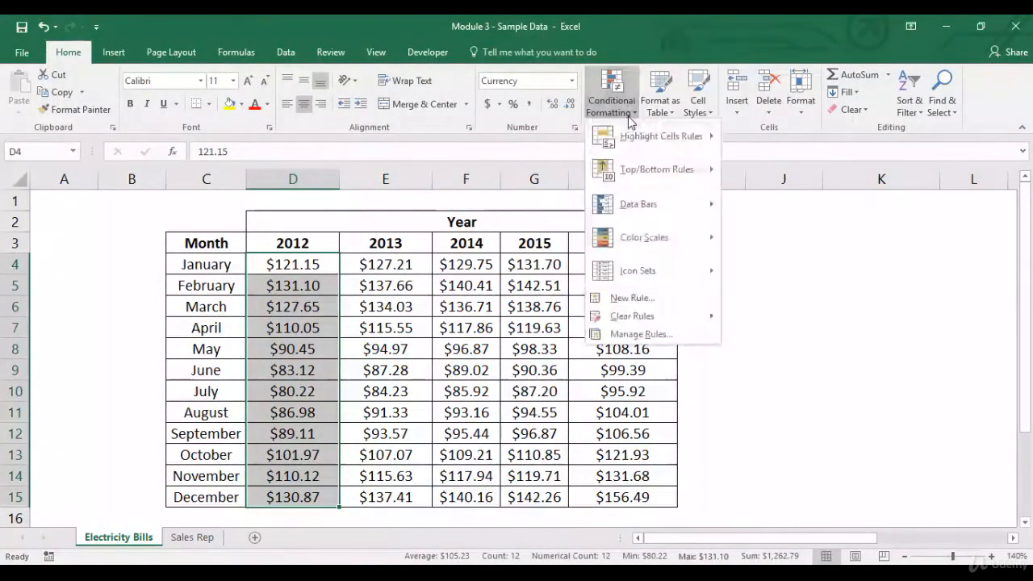
{"action": "mouse_move", "coordinate": [630, 133]}
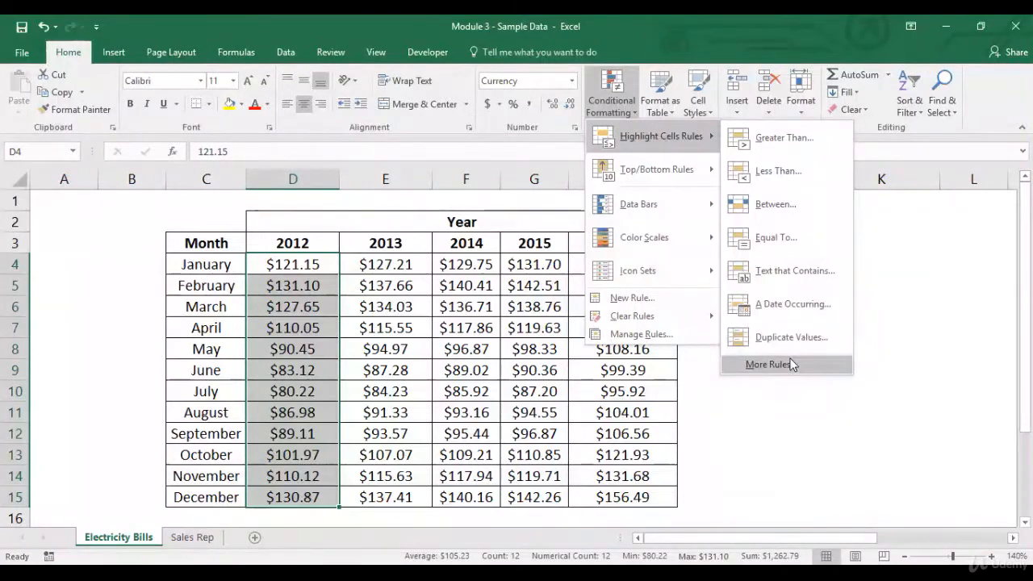
{"action": "left_click", "coordinate": [786, 364]}
{"action": "left_click", "coordinate": [668, 259]}
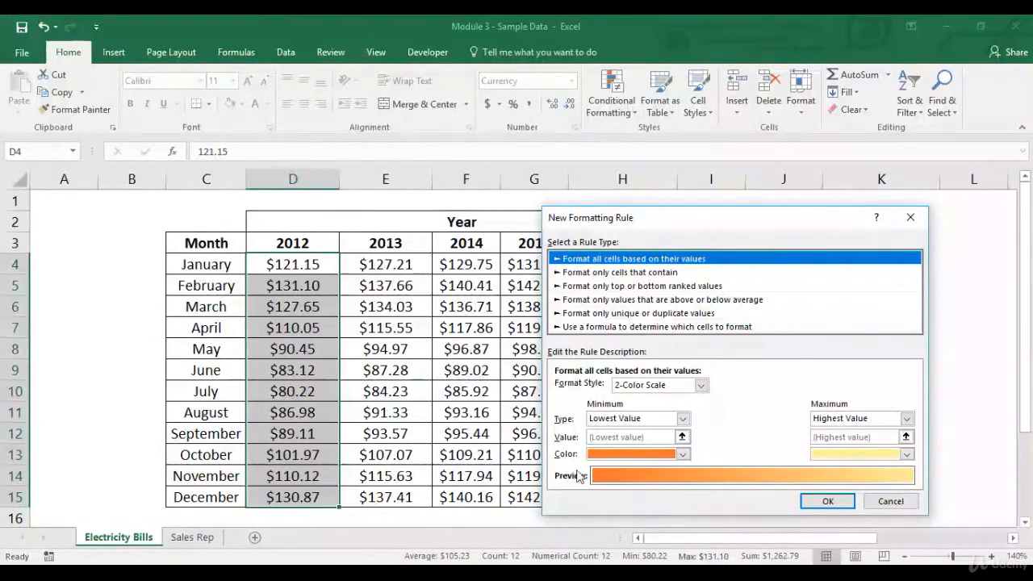
{"action": "left_click", "coordinate": [908, 454]}
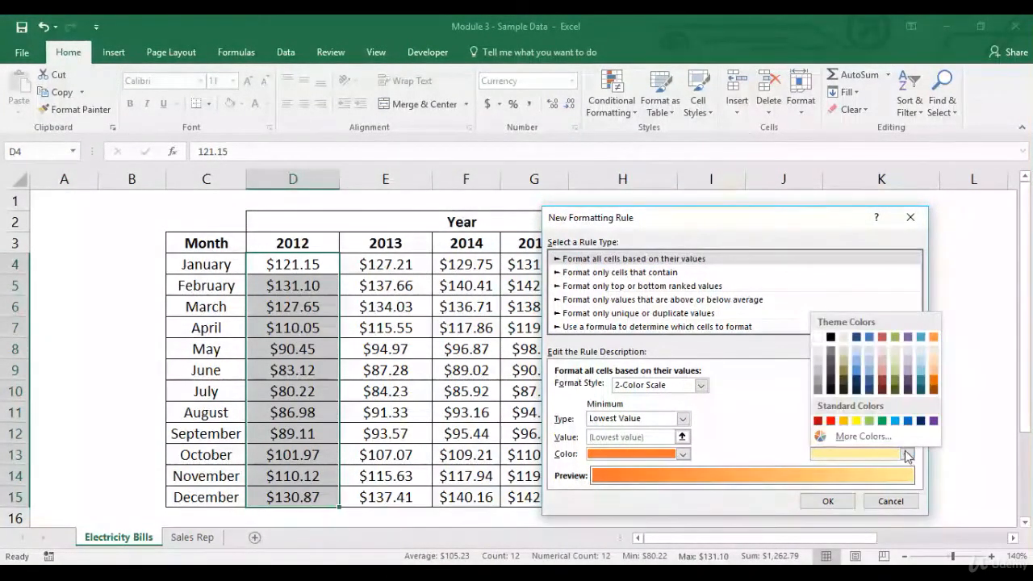
{"action": "left_click", "coordinate": [883, 420]}
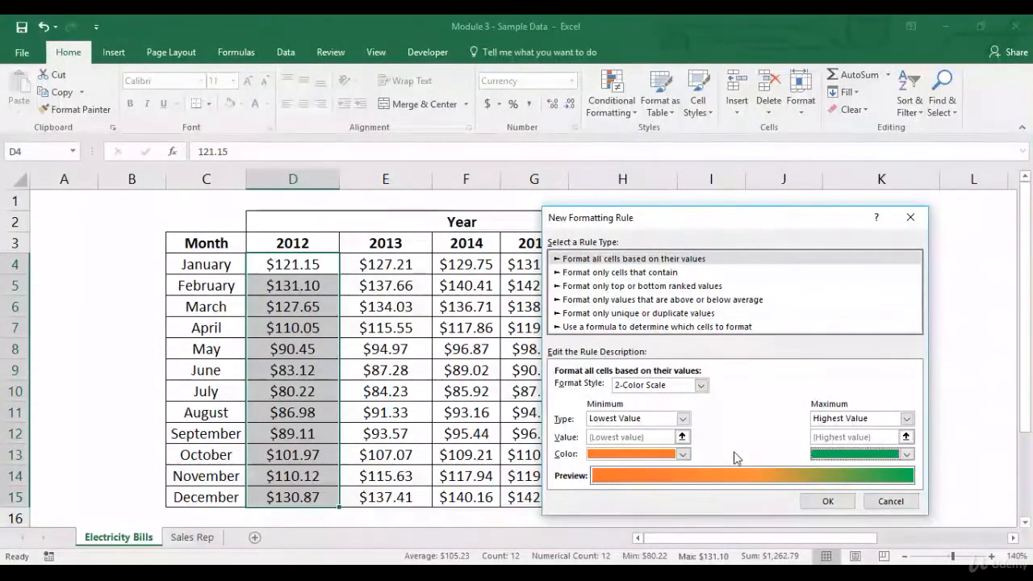
{"action": "left_click", "coordinate": [822, 500]}
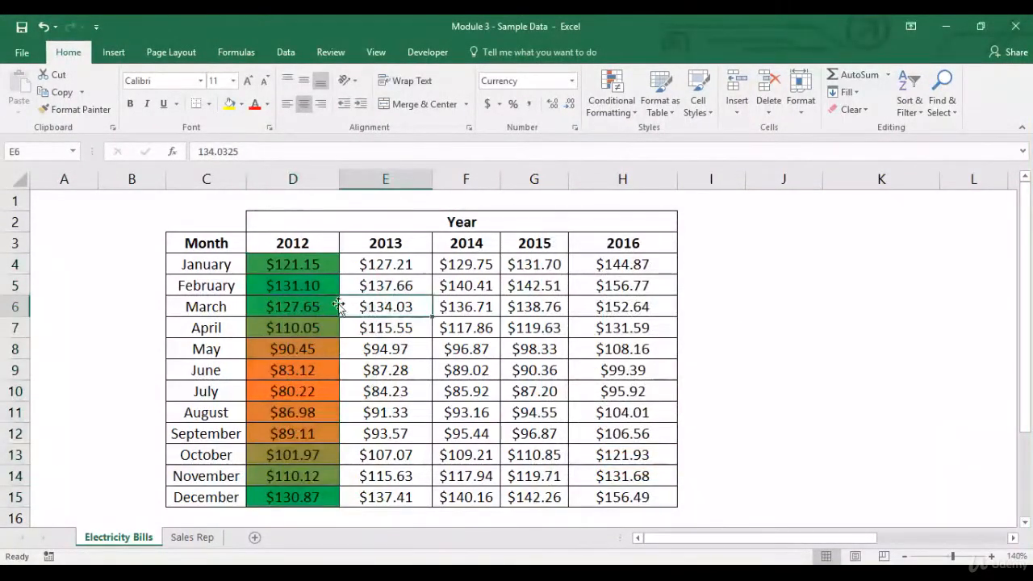
Step: Start another new rule for D4:D15 that formats all cells based on their values, and try the 3-Color Scale format style
{"action": "left_click_drag", "start_coordinate": [311, 265], "coordinate": [308, 492]}
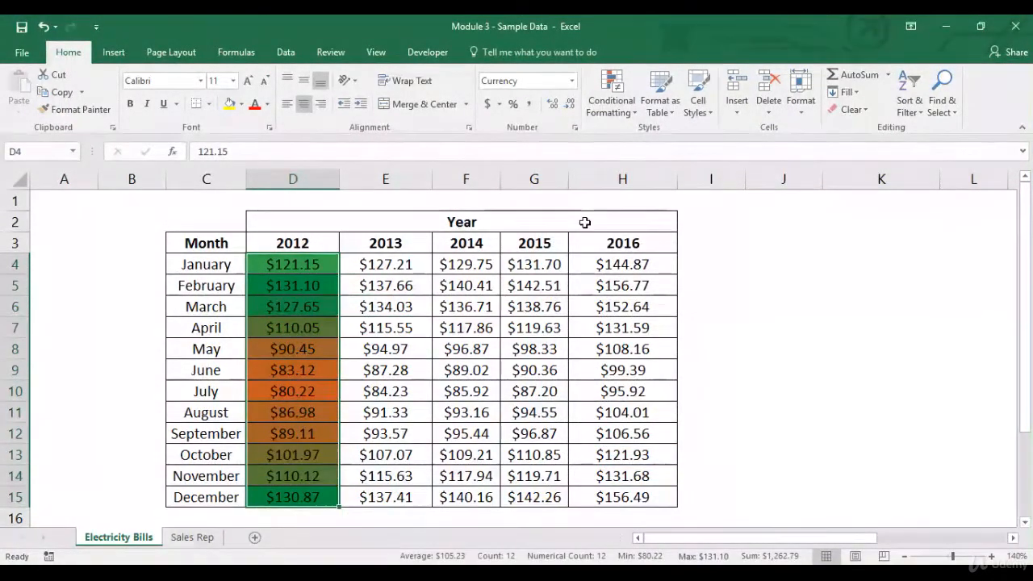
{"action": "left_click", "coordinate": [630, 117]}
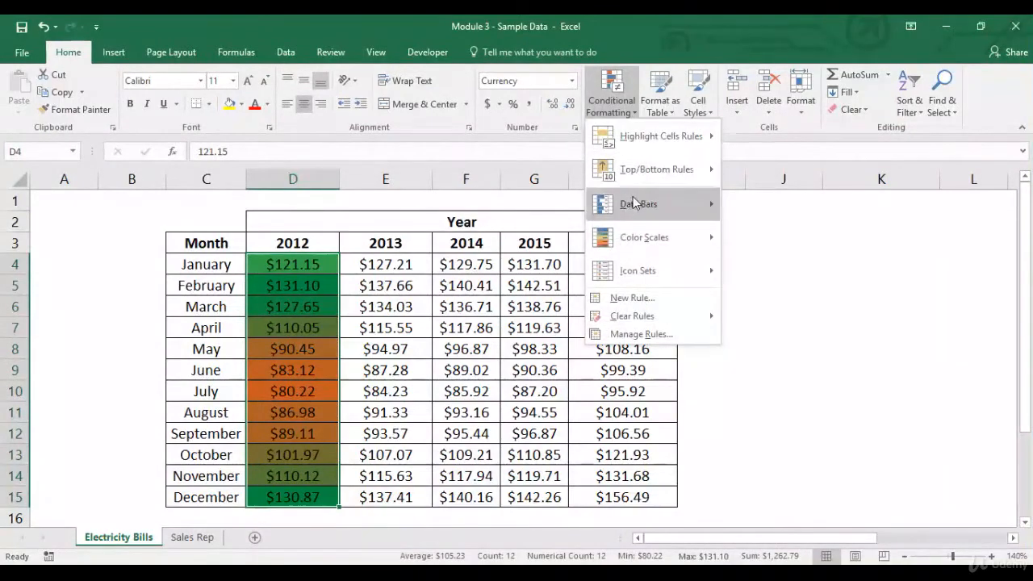
{"action": "mouse_move", "coordinate": [634, 238]}
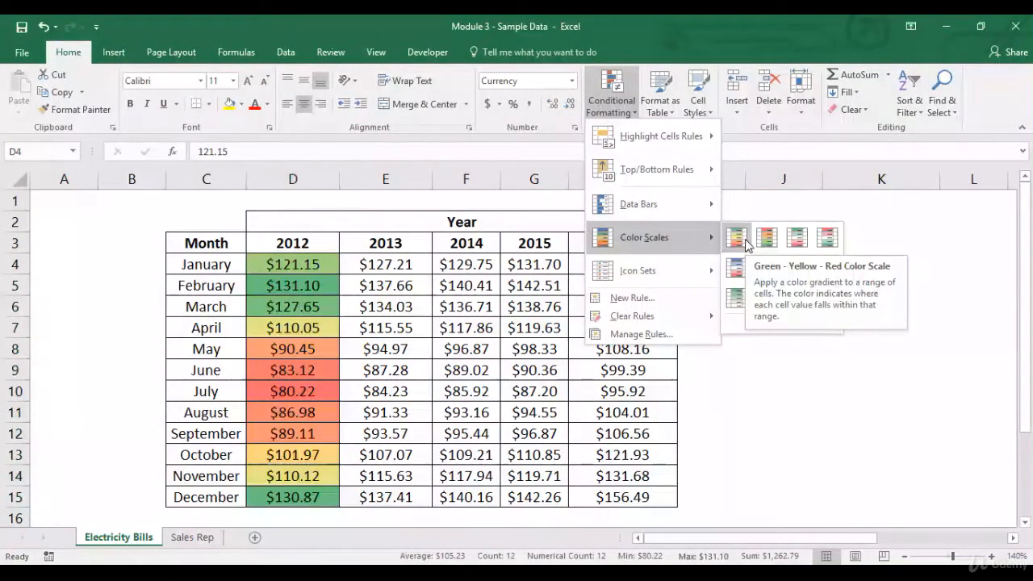
{"action": "mouse_move", "coordinate": [685, 153]}
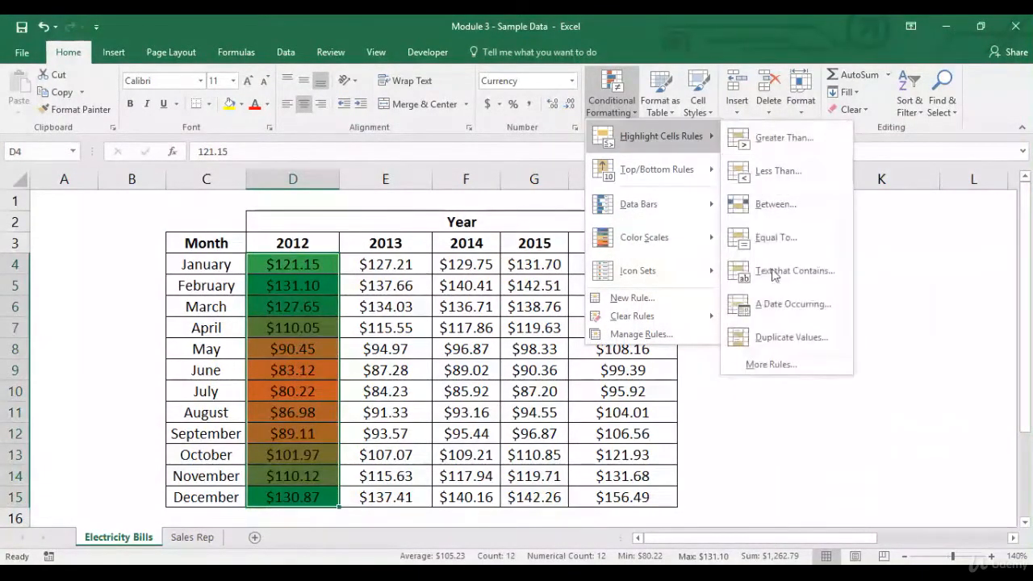
{"action": "left_click", "coordinate": [763, 363]}
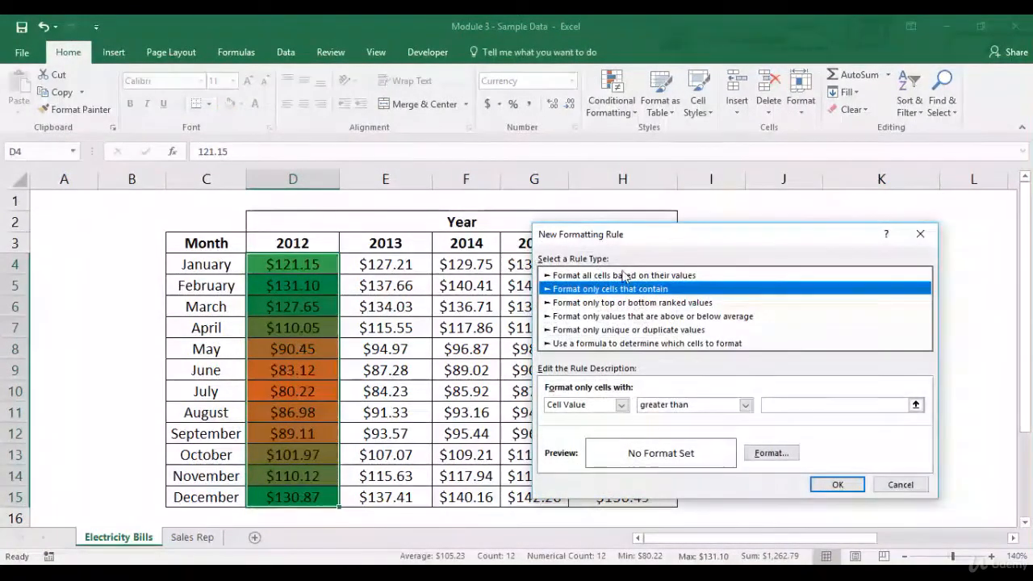
{"action": "left_click", "coordinate": [623, 276]}
{"action": "left_click", "coordinate": [690, 401]}
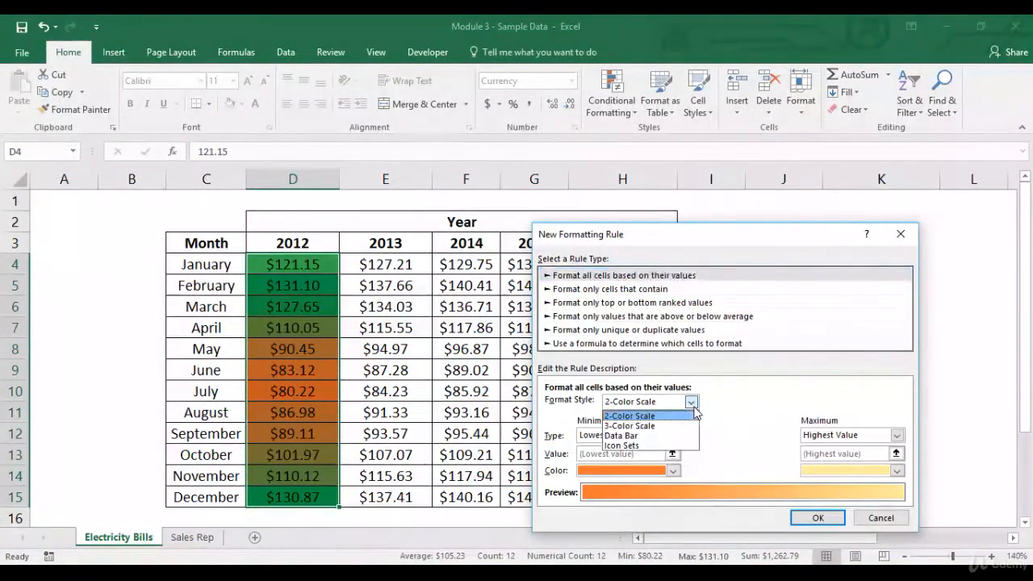
{"action": "left_click", "coordinate": [677, 427]}
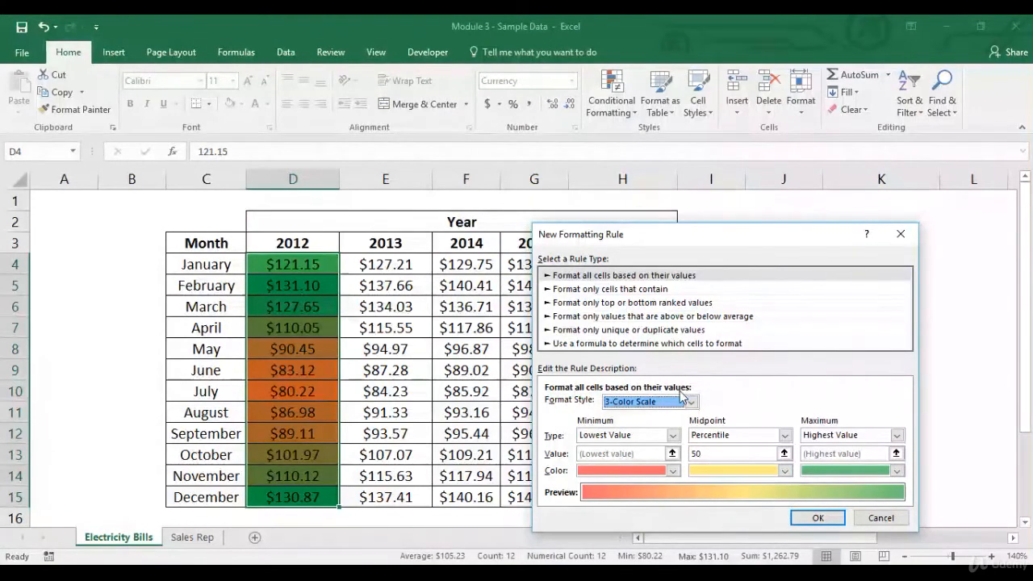
Step: Switch the new rule to the Data Bar format style and look through its bar color, border and minimum type options
{"action": "left_click", "coordinate": [692, 402]}
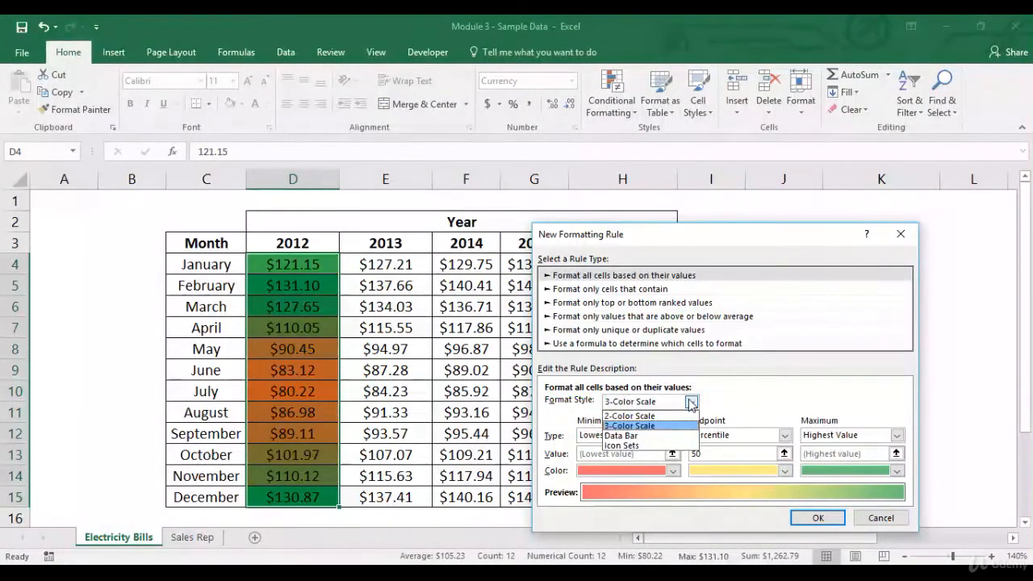
{"action": "left_click", "coordinate": [658, 435]}
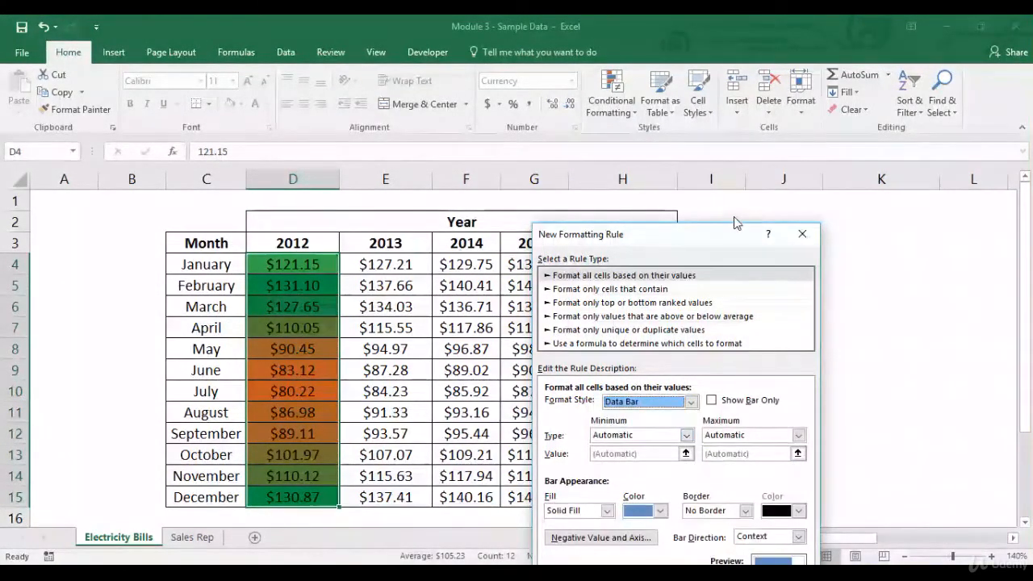
{"action": "left_click_drag", "start_coordinate": [726, 240], "coordinate": [746, 72]}
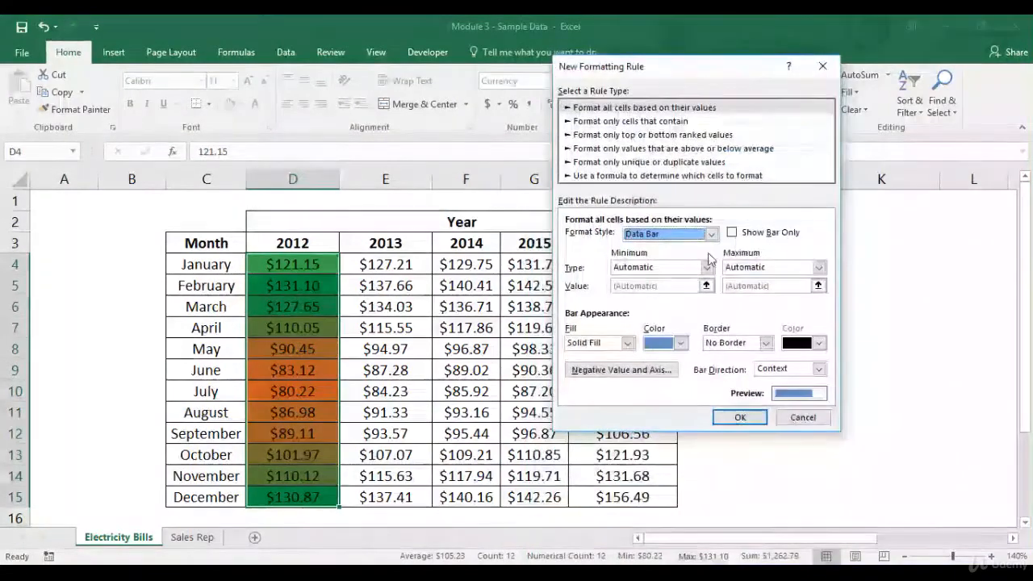
{"action": "left_click", "coordinate": [683, 345]}
{"action": "left_click", "coordinate": [682, 345]}
{"action": "left_click", "coordinate": [683, 345]}
{"action": "left_click", "coordinate": [682, 345]}
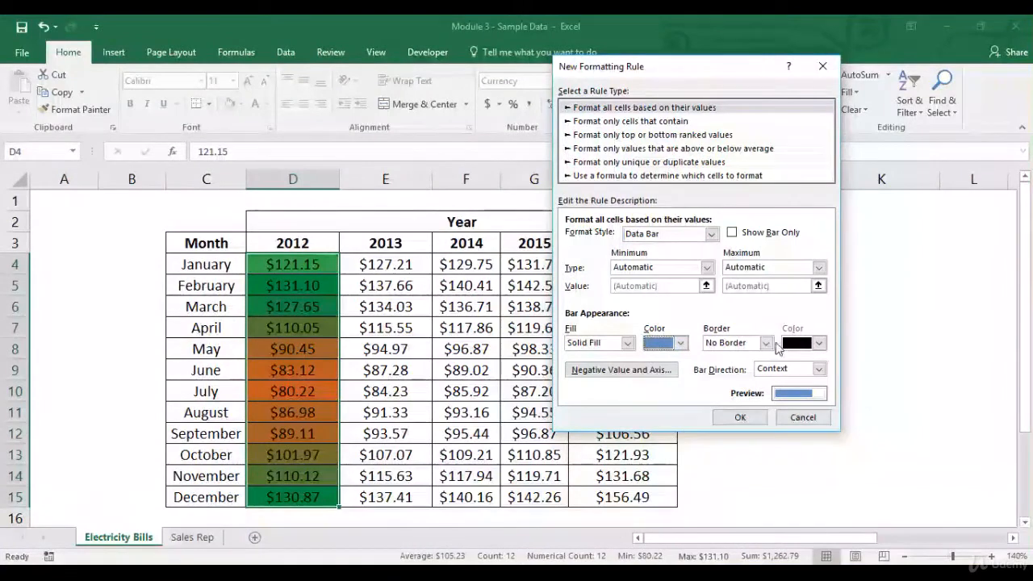
{"action": "left_click", "coordinate": [765, 343]}
{"action": "left_click", "coordinate": [765, 345]}
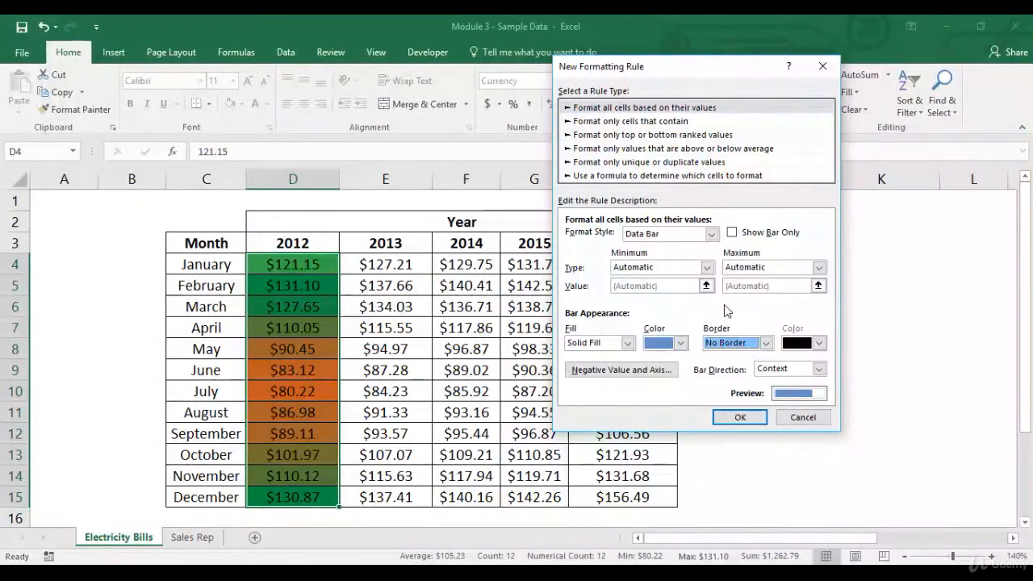
{"action": "left_click", "coordinate": [708, 268]}
Step: Change the rule's format style to Icon Sets with the rimmed three traffic lights and apply it to D4:D15
{"action": "left_click", "coordinate": [711, 235]}
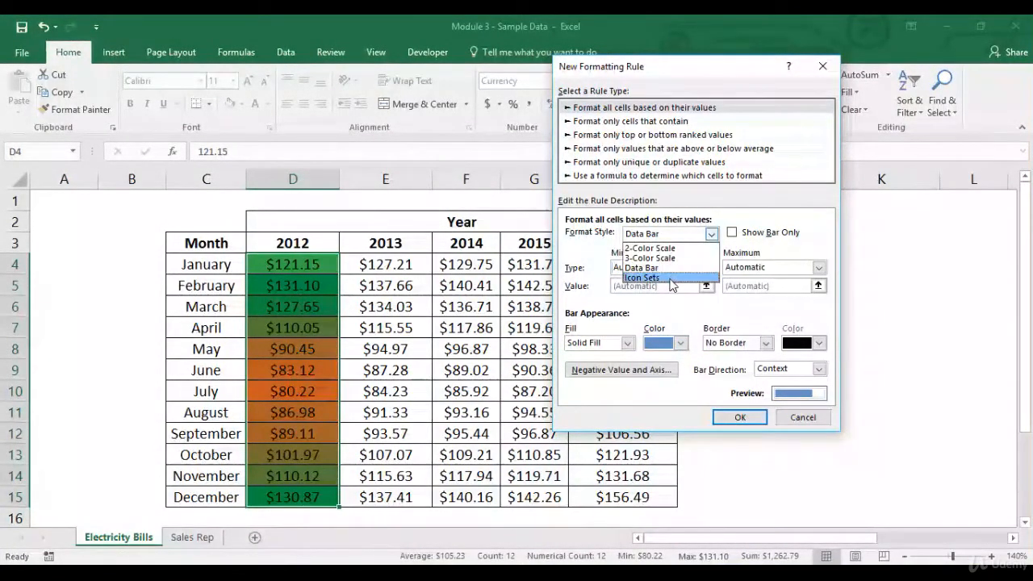
{"action": "left_click", "coordinate": [668, 278]}
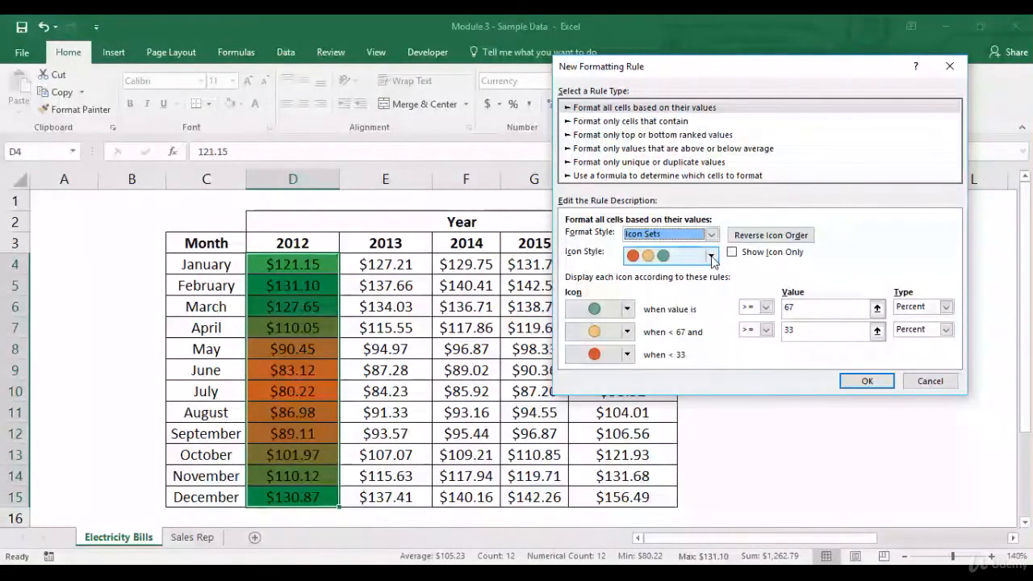
{"action": "left_click", "coordinate": [711, 256]}
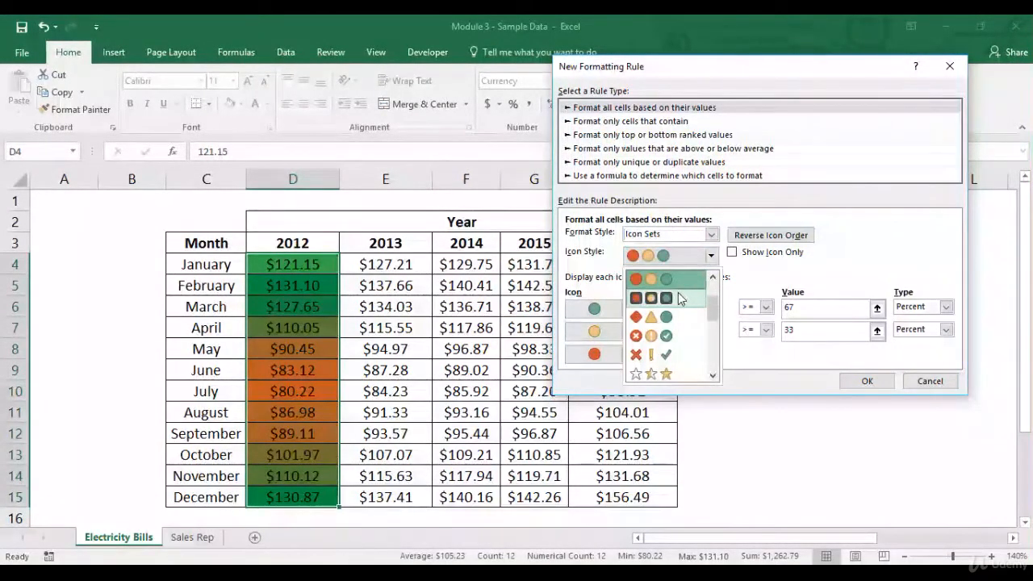
{"action": "left_click", "coordinate": [678, 298]}
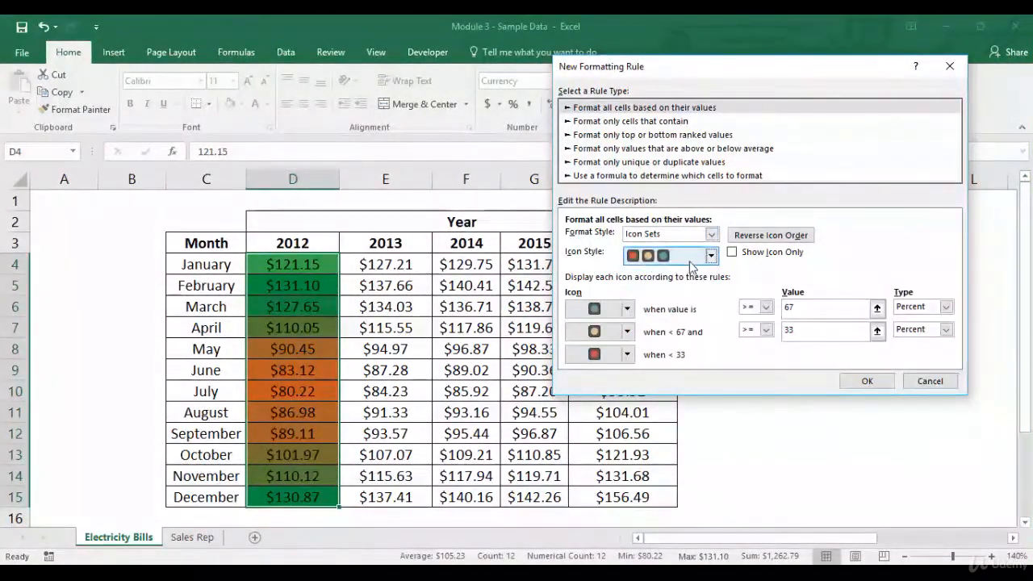
{"action": "left_click", "coordinate": [867, 381]}
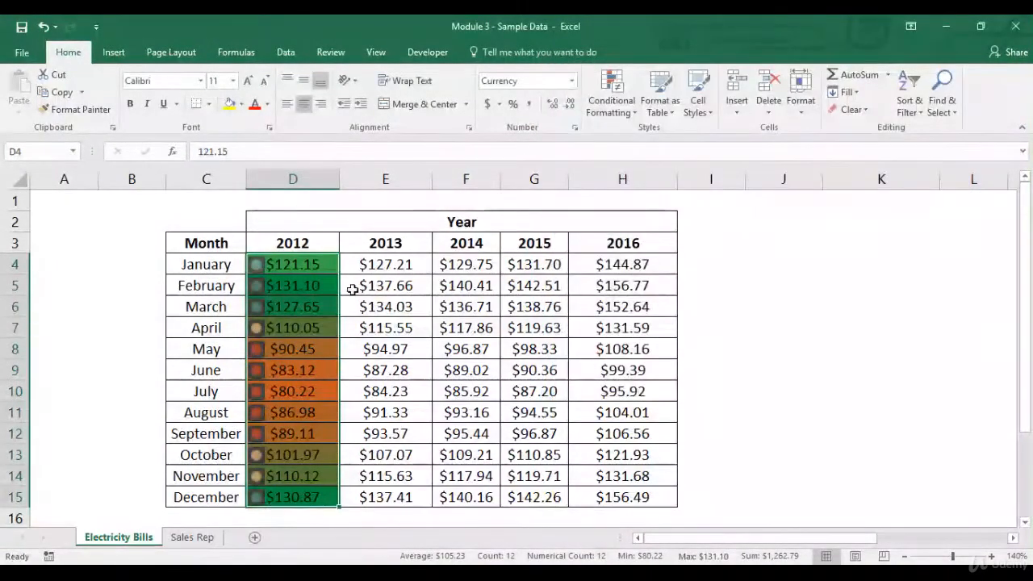
{"action": "left_click", "coordinate": [329, 268]}
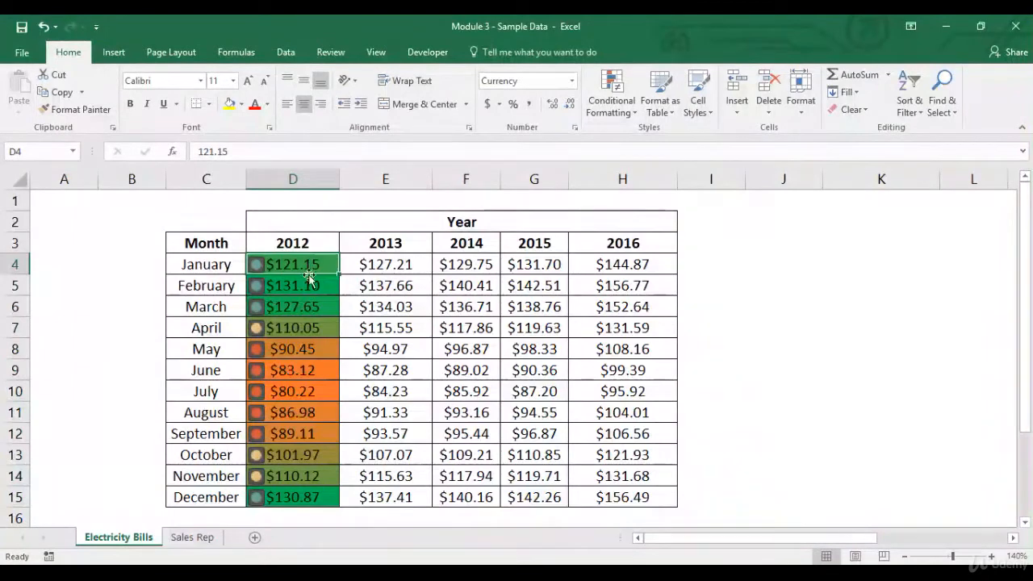
Step: Clear all conditional formatting rules from the 2012 amounts in D4:D15
{"action": "left_click_drag", "start_coordinate": [307, 267], "coordinate": [286, 492]}
{"action": "left_click", "coordinate": [613, 113]}
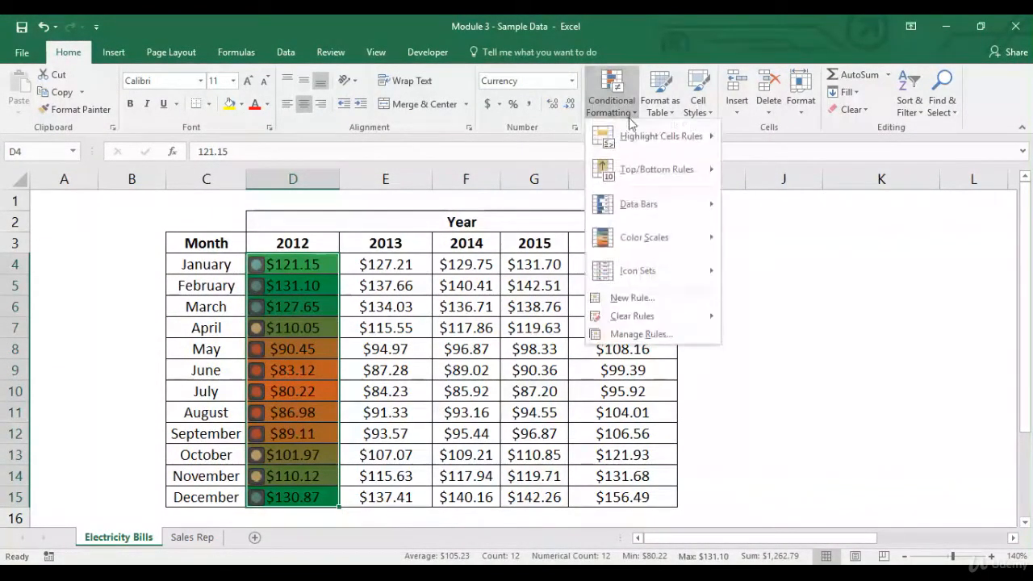
{"action": "mouse_move", "coordinate": [703, 315]}
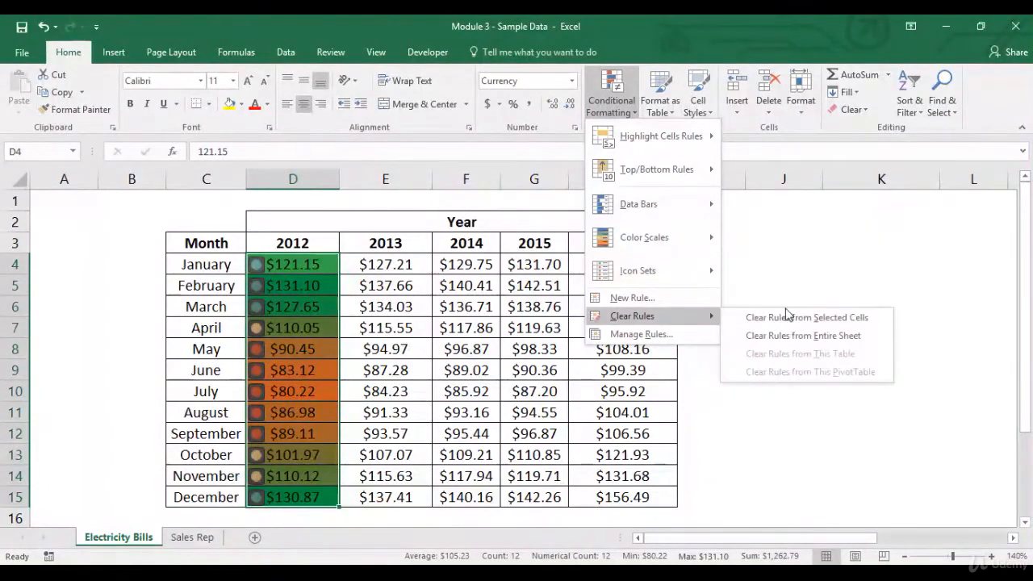
{"action": "left_click", "coordinate": [785, 321]}
Step: Start a new rule for cell D4 using the "Format only cells that contain" type and look over its comparison operators
{"action": "left_click", "coordinate": [323, 270]}
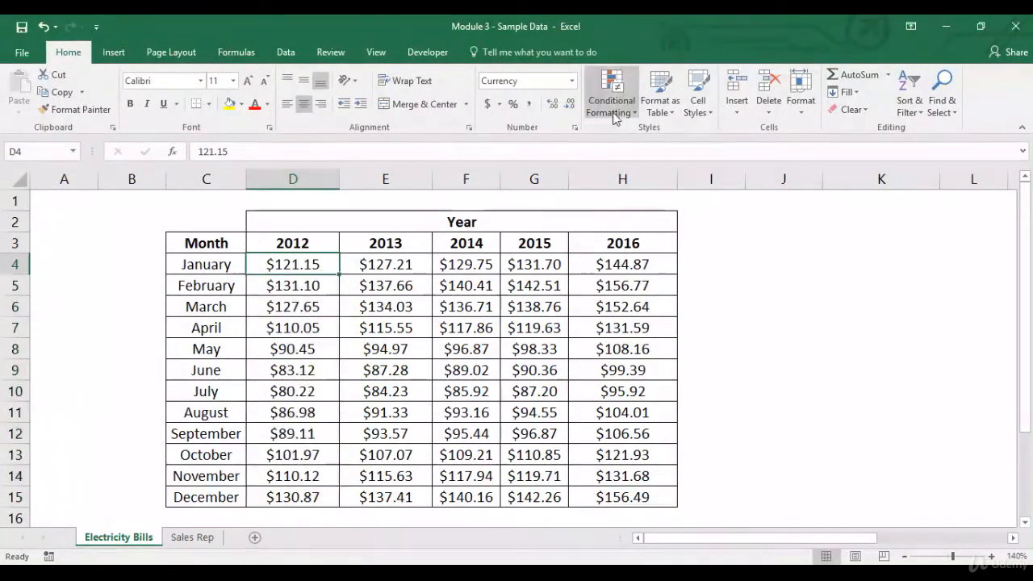
{"action": "left_click", "coordinate": [612, 95]}
{"action": "left_click", "coordinate": [628, 297]}
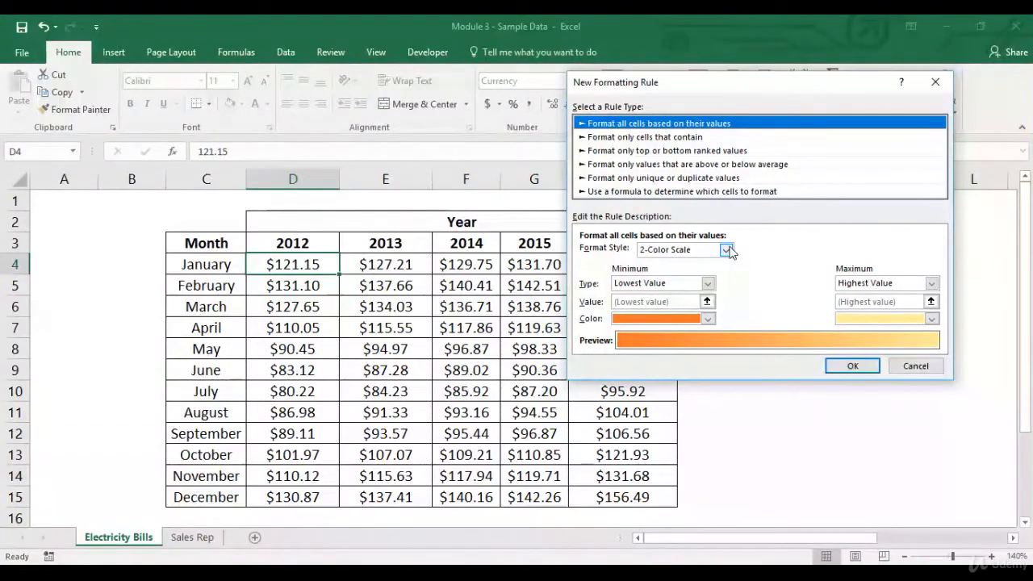
{"action": "left_click", "coordinate": [696, 138]}
{"action": "left_click_drag", "start_coordinate": [791, 83], "coordinate": [673, 66]}
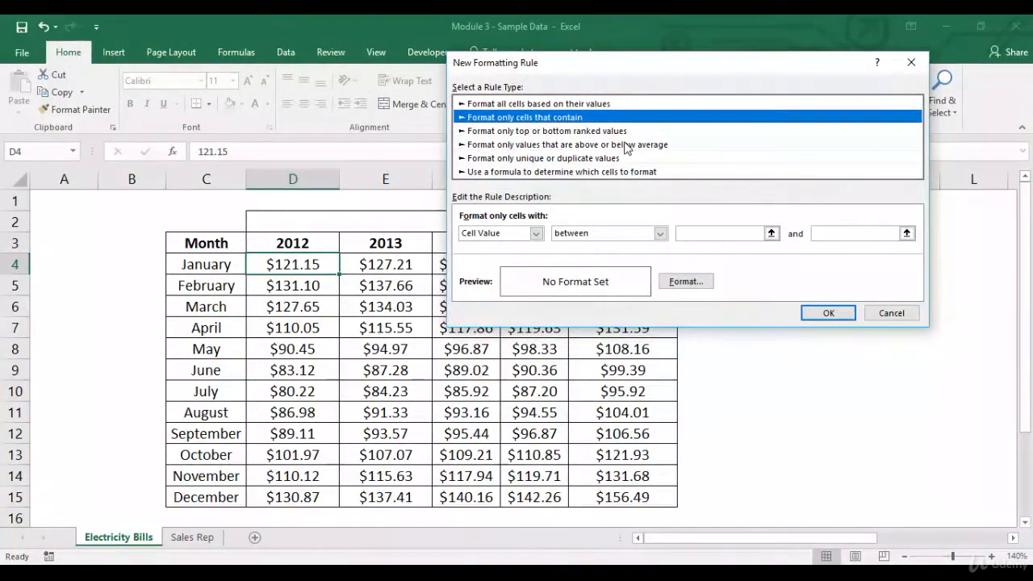
{"action": "left_click", "coordinate": [661, 232]}
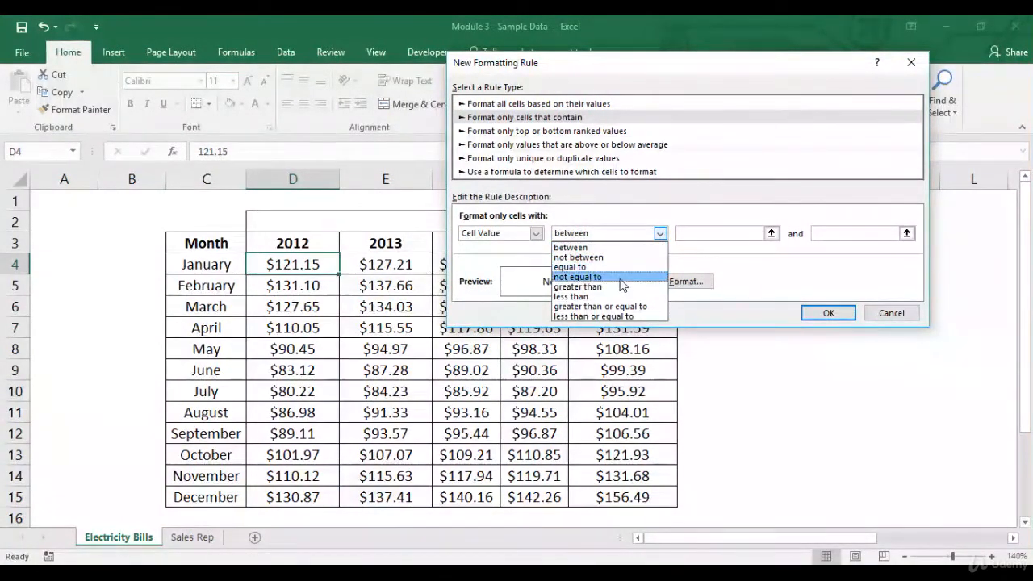
{"action": "left_click", "coordinate": [700, 234]}
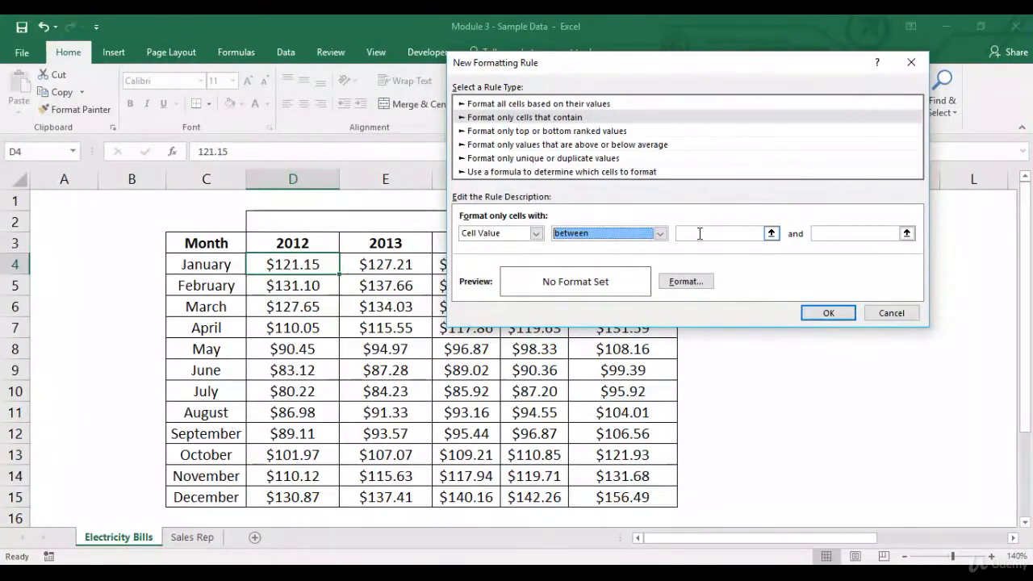
Step: Make the rule format cell values equal to 121.15 with a medium blue fill and apply it to D4
{"action": "left_click", "coordinate": [660, 233]}
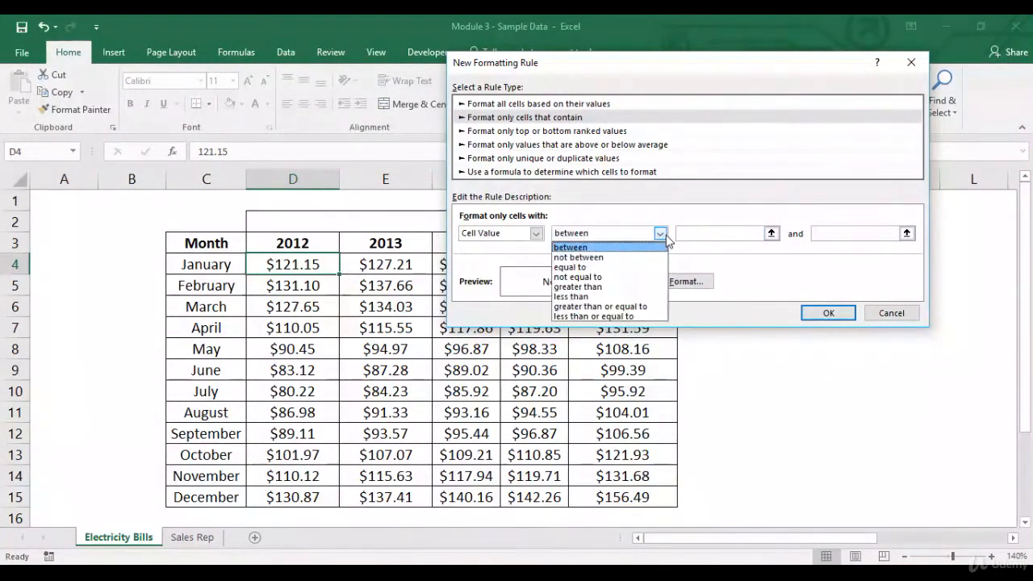
{"action": "left_click", "coordinate": [631, 268]}
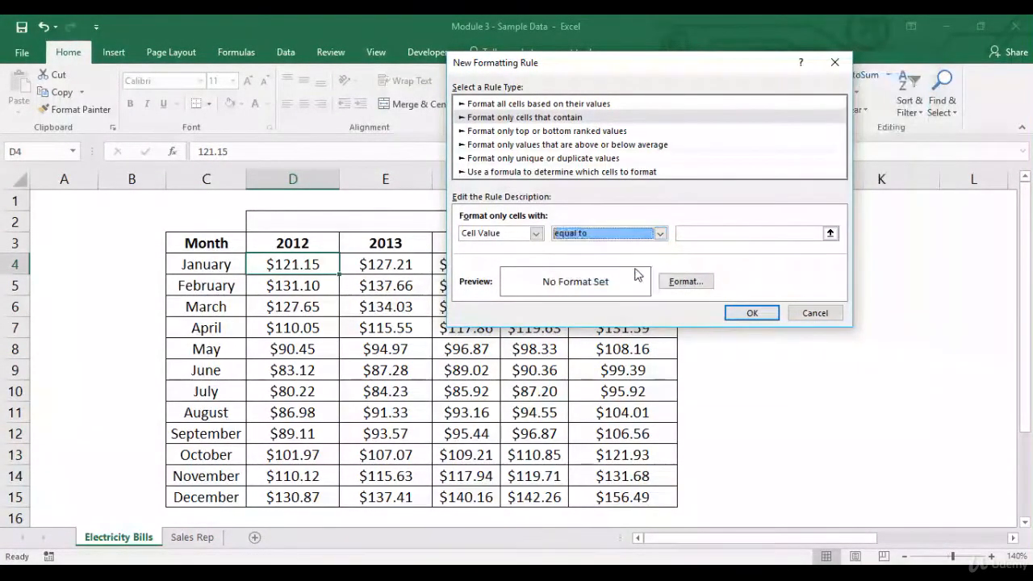
{"action": "left_click", "coordinate": [730, 232]}
{"action": "type", "text": "121.15"}
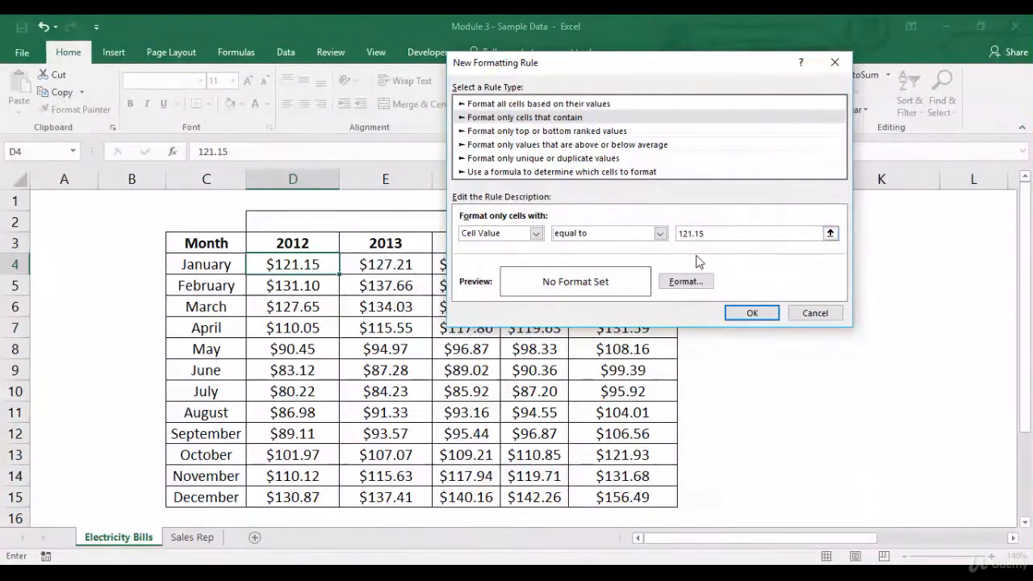
{"action": "left_click", "coordinate": [686, 282]}
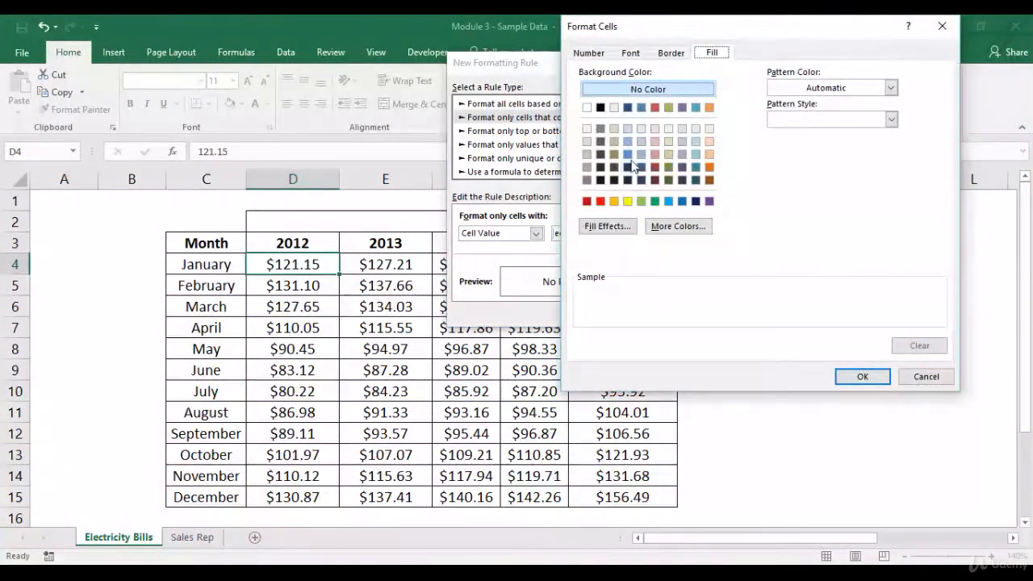
{"action": "left_click", "coordinate": [630, 156]}
{"action": "left_click", "coordinate": [858, 377]}
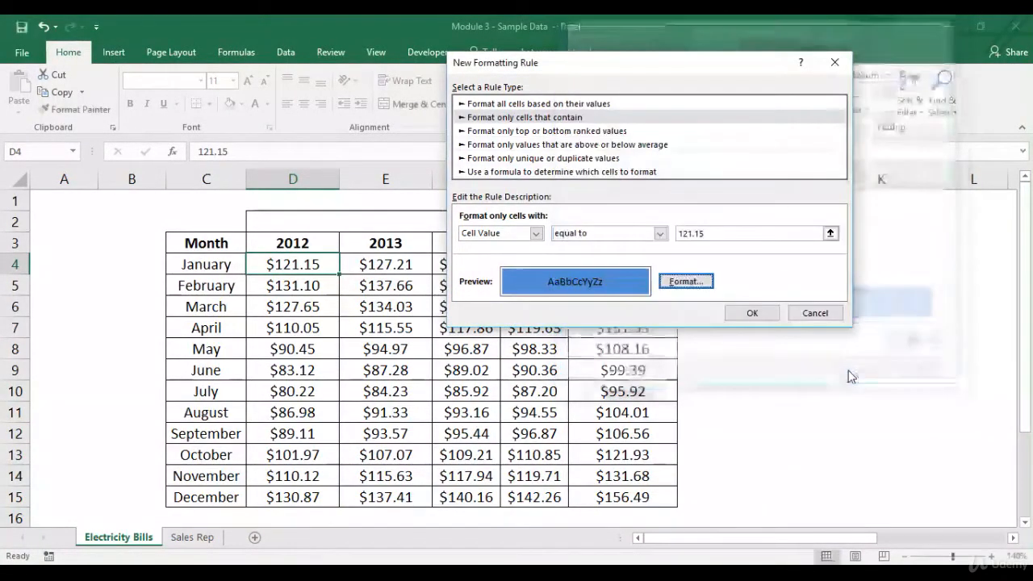
{"action": "left_click", "coordinate": [747, 312]}
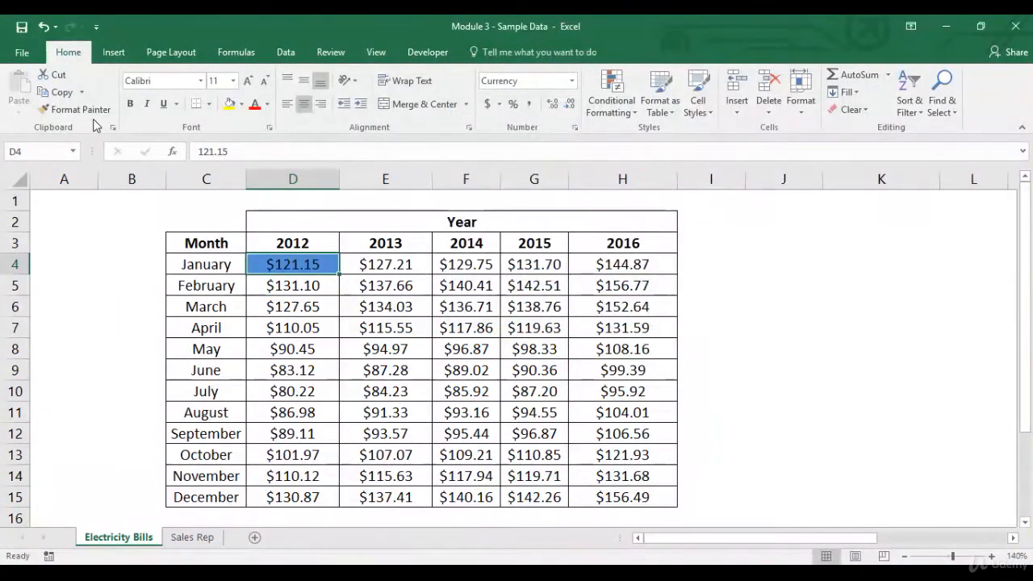
Step: Copy D4's formatting to D5:D15 with Format Painter and test the rule by setting the February 2012 amount to 121.15
{"action": "left_click", "coordinate": [80, 109]}
{"action": "left_click_drag", "start_coordinate": [295, 292], "coordinate": [295, 494]}
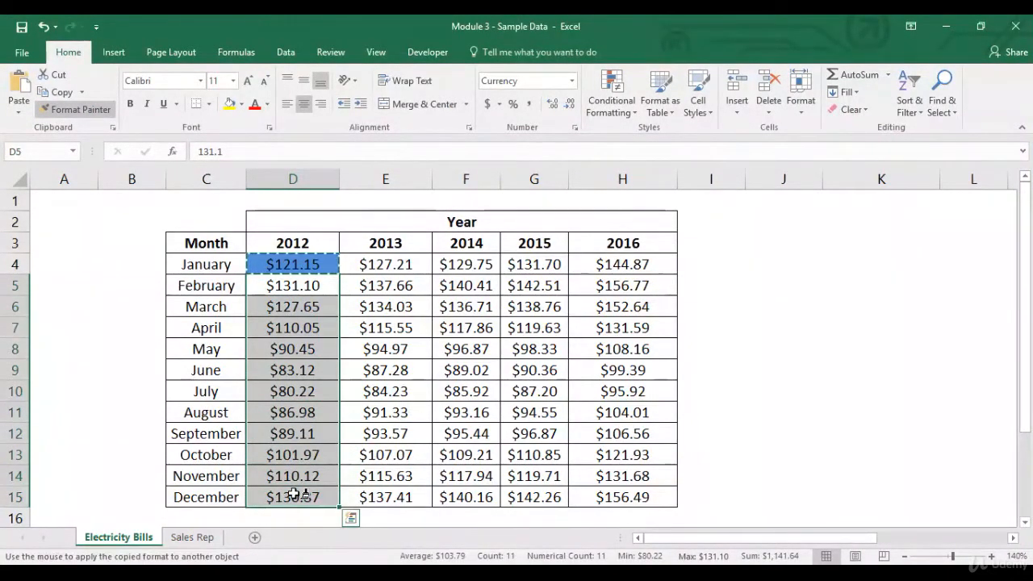
{"action": "left_click", "coordinate": [294, 292]}
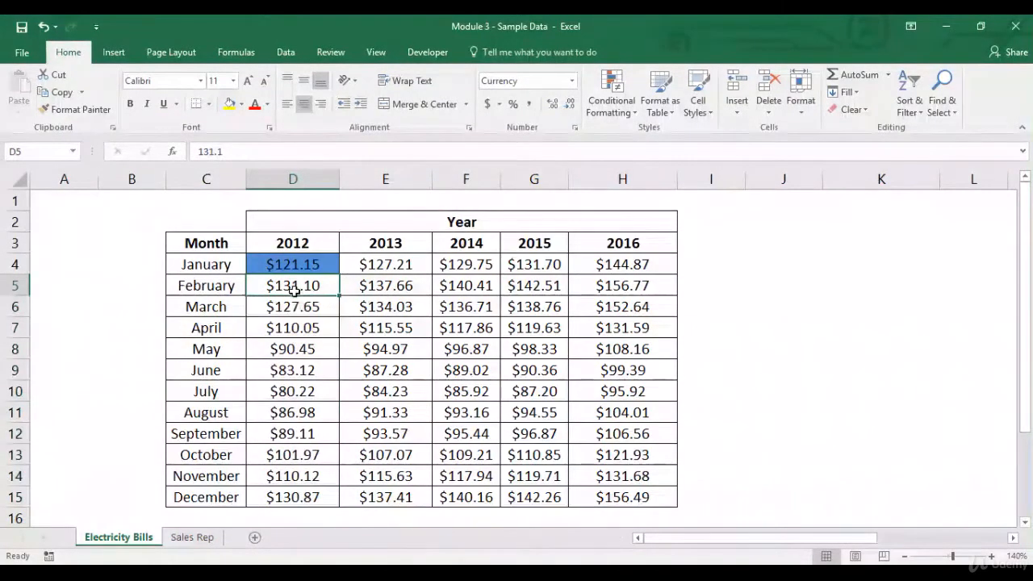
{"action": "type", "text": "121.1"}
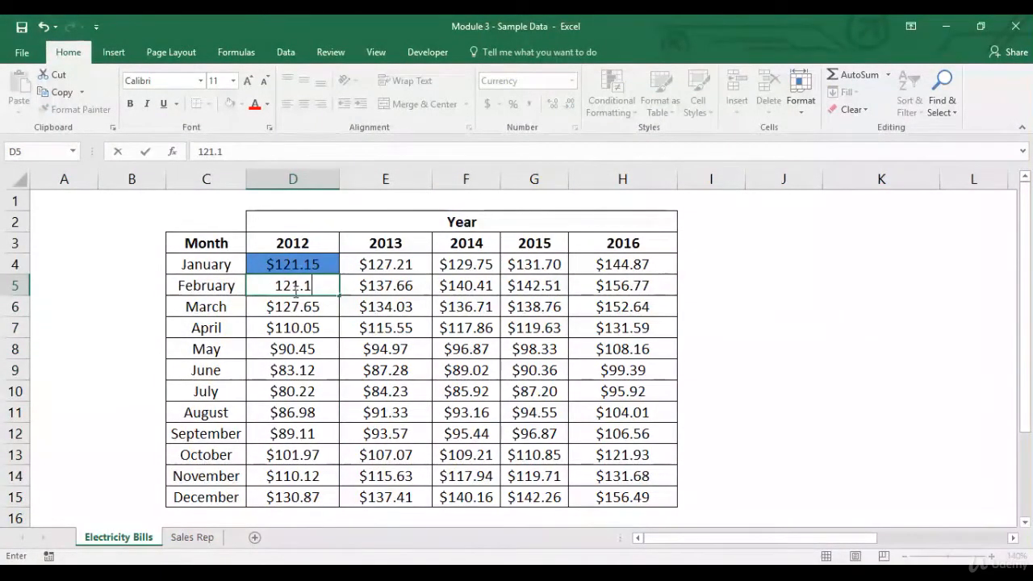
{"action": "type", "text": "5"}
{"action": "key", "text": "Return"}
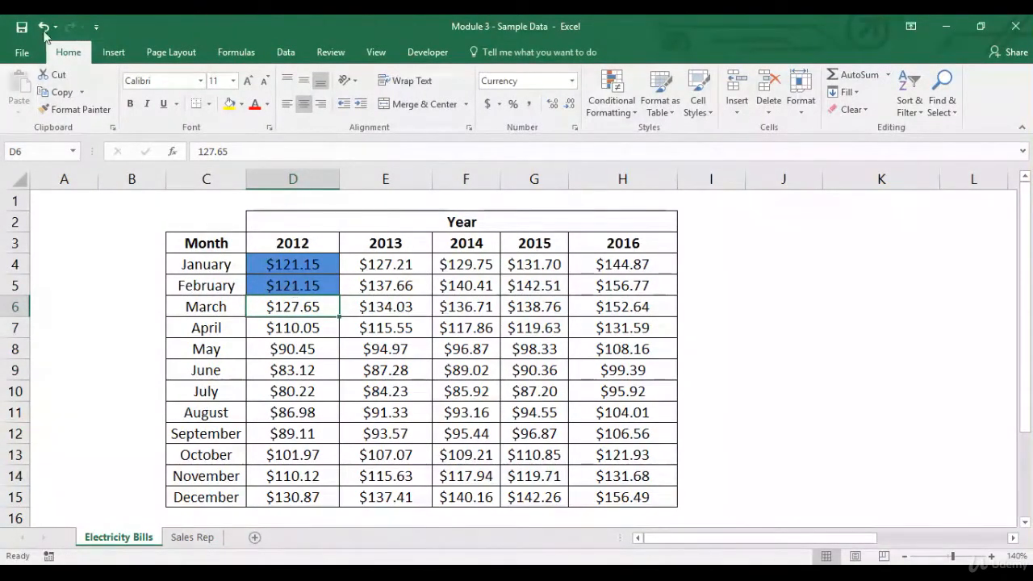
Step: Undo the February amount change and the formatting copied to D5:D15, and clear the copy marquee
{"action": "left_click", "coordinate": [42, 30]}
{"action": "left_click", "coordinate": [42, 30]}
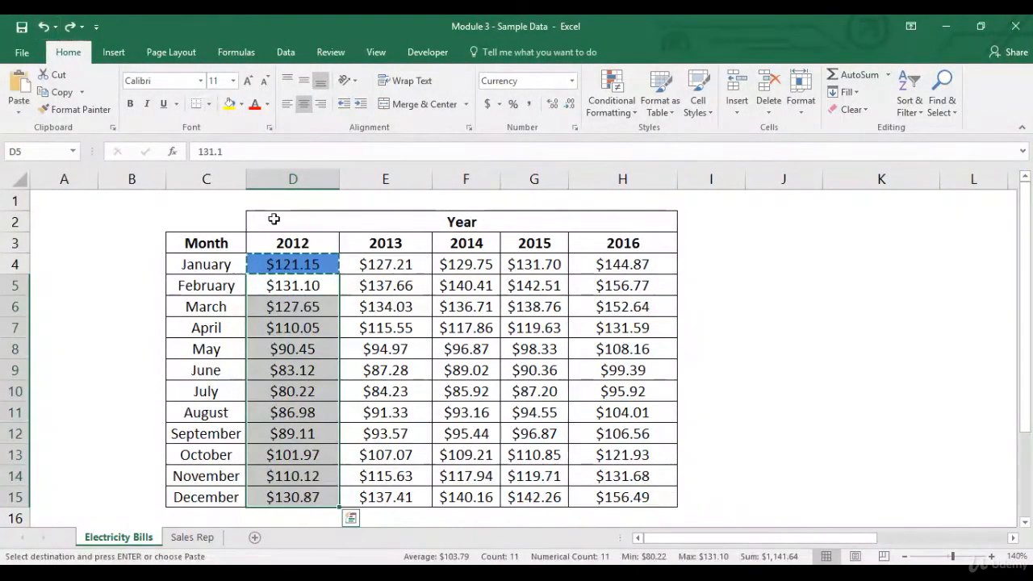
{"action": "key", "text": "Escape"}
Step: Clear the conditional formatting rules from the 2012 amounts in D4:D15
{"action": "left_click_drag", "start_coordinate": [317, 258], "coordinate": [288, 496]}
{"action": "left_click", "coordinate": [618, 117]}
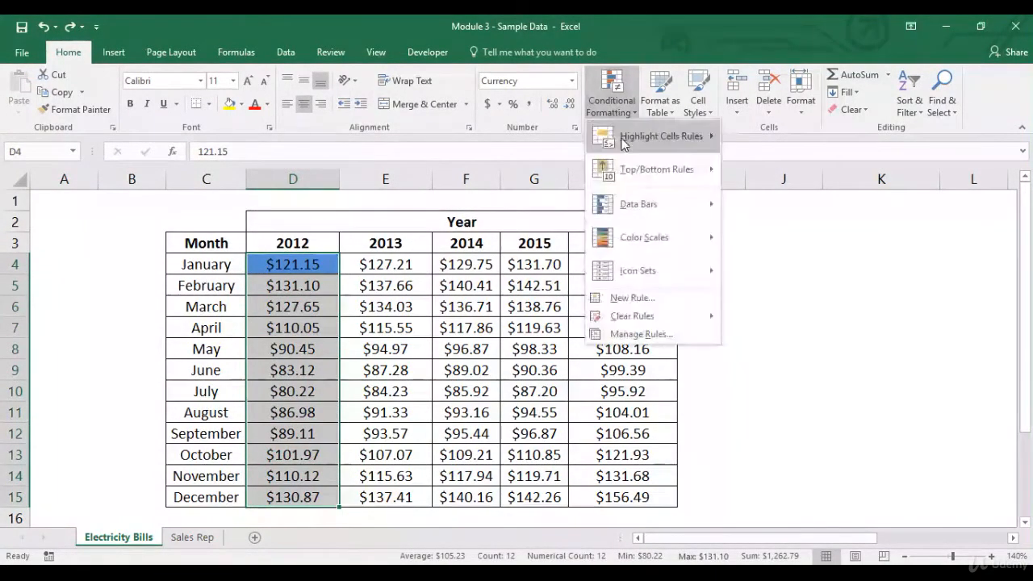
{"action": "mouse_move", "coordinate": [661, 323]}
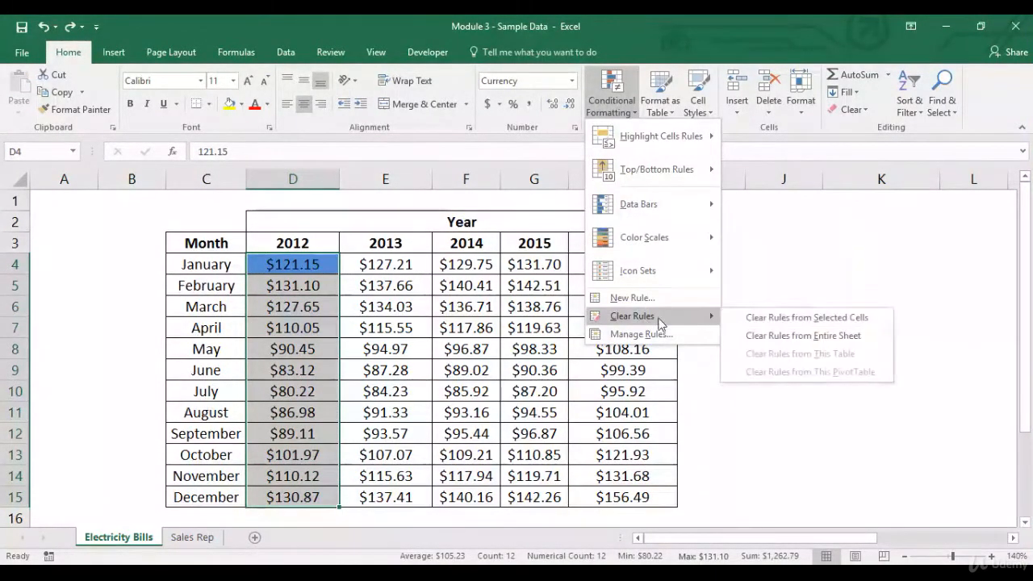
{"action": "left_click", "coordinate": [762, 318]}
Step: Look through the new-rule options for D4: top or bottom ranked, above or below average, unique or duplicate, and value-based formatting
{"action": "left_click", "coordinate": [335, 262]}
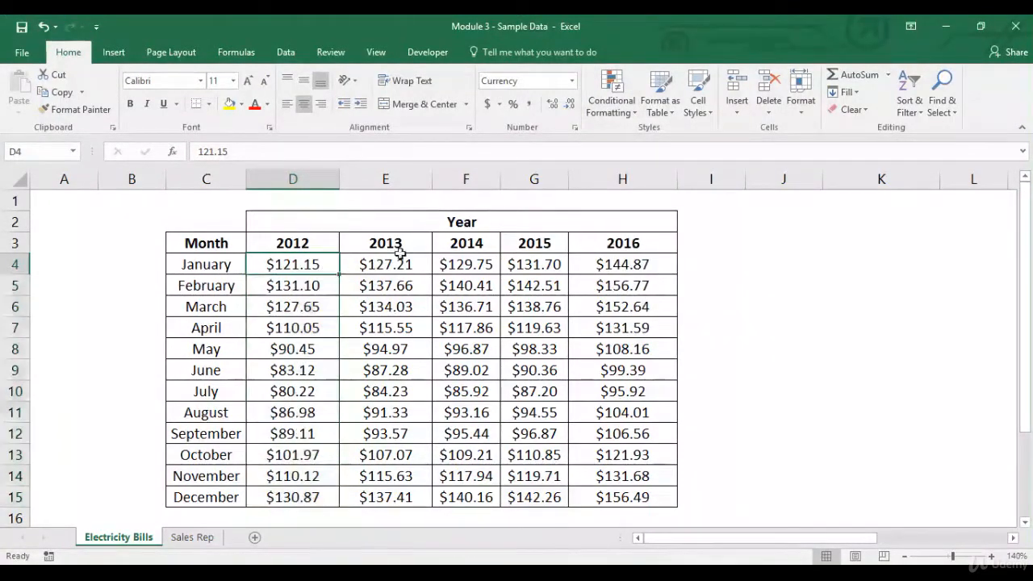
{"action": "left_click", "coordinate": [611, 103]}
{"action": "mouse_move", "coordinate": [628, 139]}
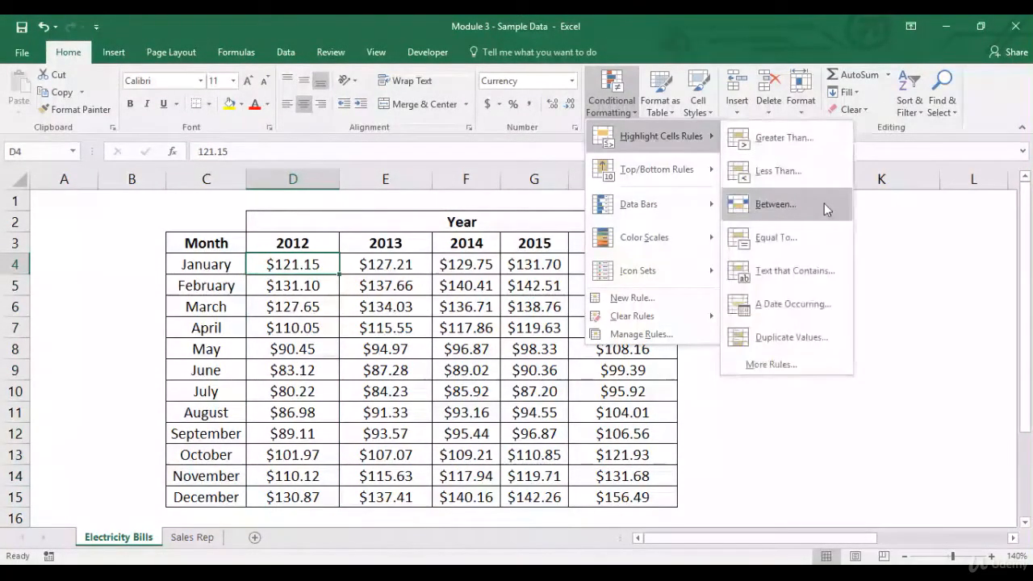
{"action": "left_click", "coordinate": [796, 365]}
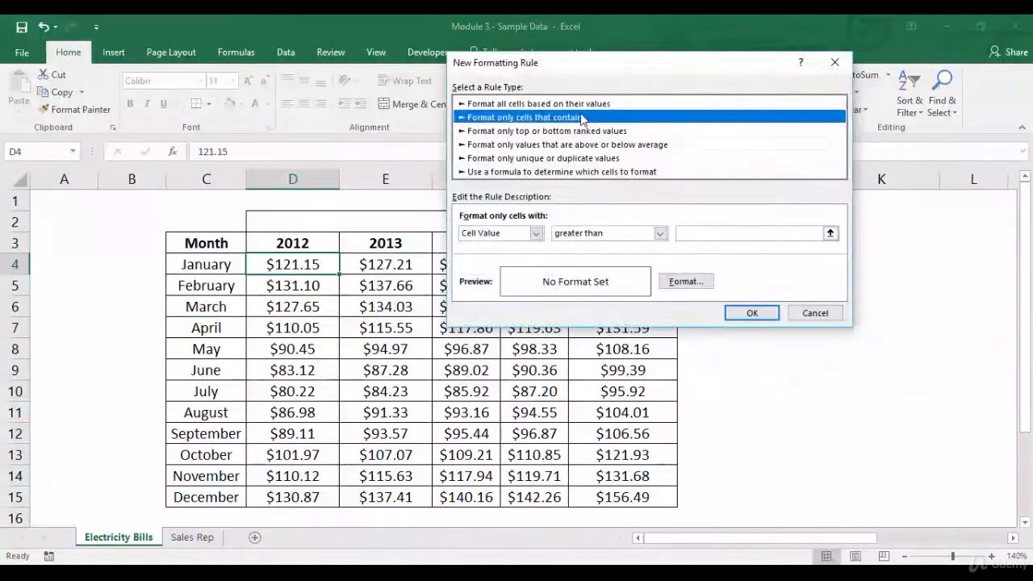
{"action": "left_click", "coordinate": [554, 134]}
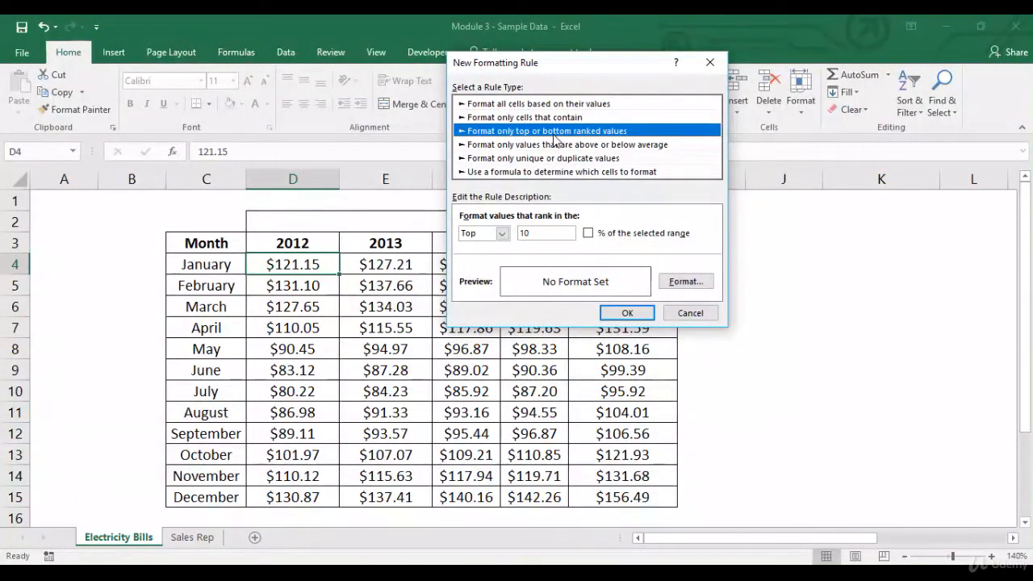
{"action": "left_click", "coordinate": [625, 145]}
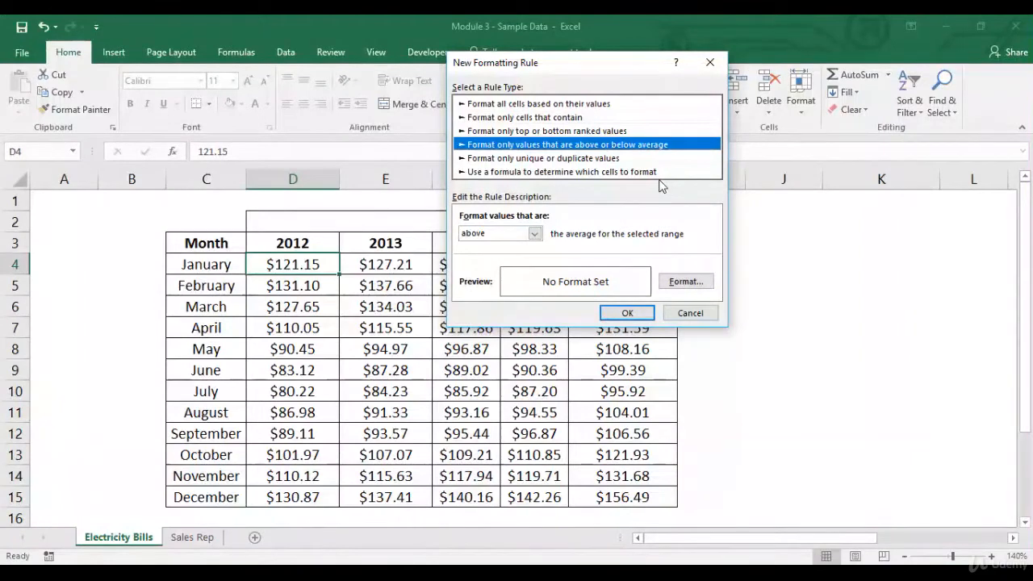
{"action": "left_click", "coordinate": [605, 159]}
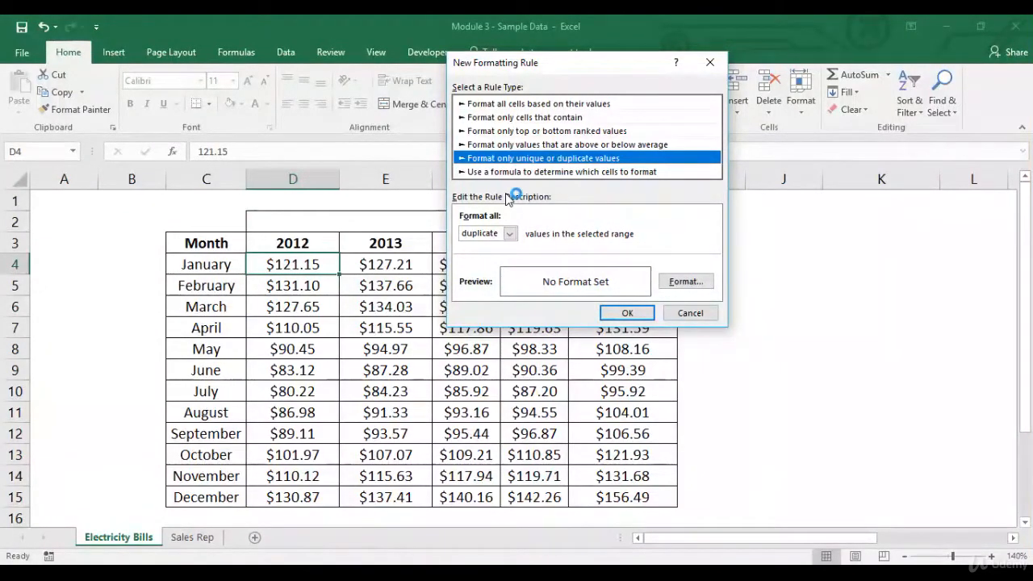
{"action": "left_click", "coordinate": [582, 104]}
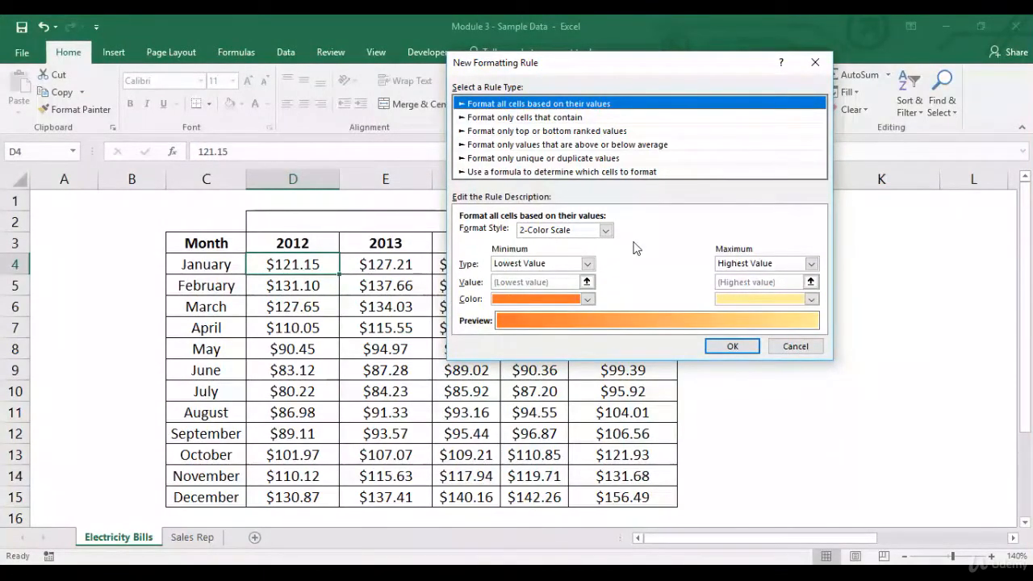
{"action": "left_click", "coordinate": [793, 347]}
Step: Start a new rule for D4:D15 with the "Format all cells based on their values" type
{"action": "left_click_drag", "start_coordinate": [299, 268], "coordinate": [293, 495]}
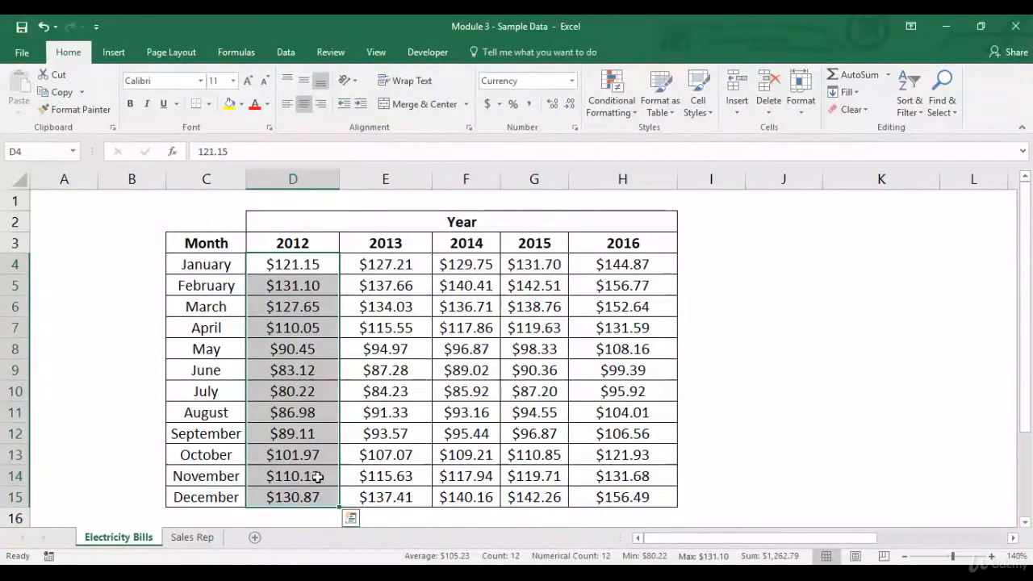
{"action": "left_click", "coordinate": [612, 105]}
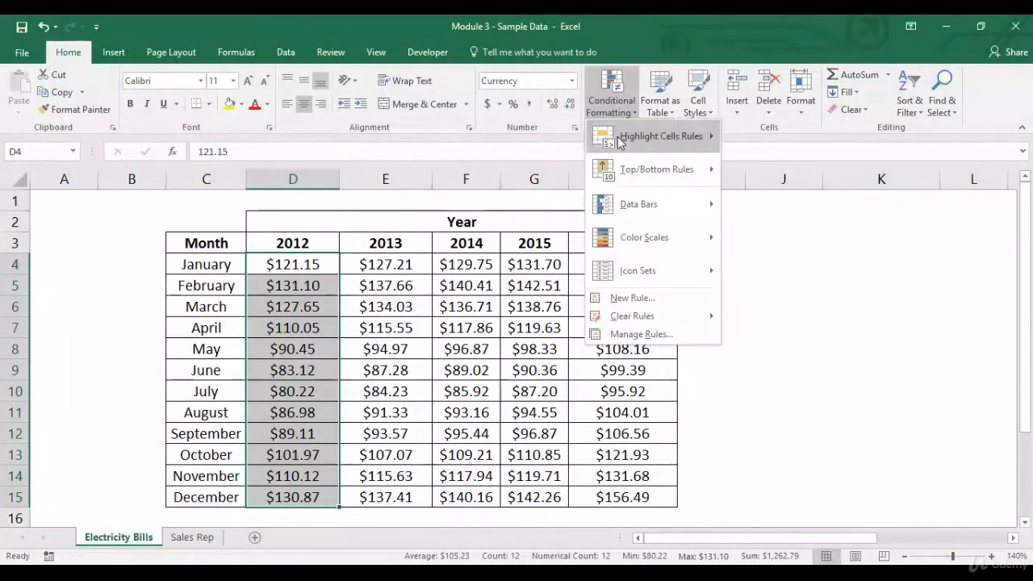
{"action": "mouse_move", "coordinate": [686, 135]}
{"action": "left_click", "coordinate": [776, 364]}
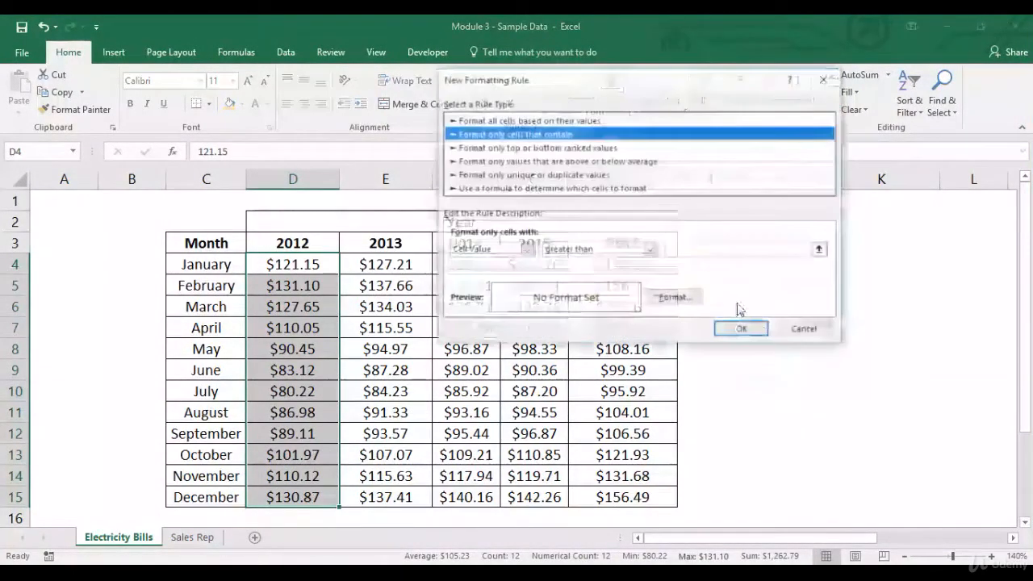
{"action": "left_click", "coordinate": [595, 123]}
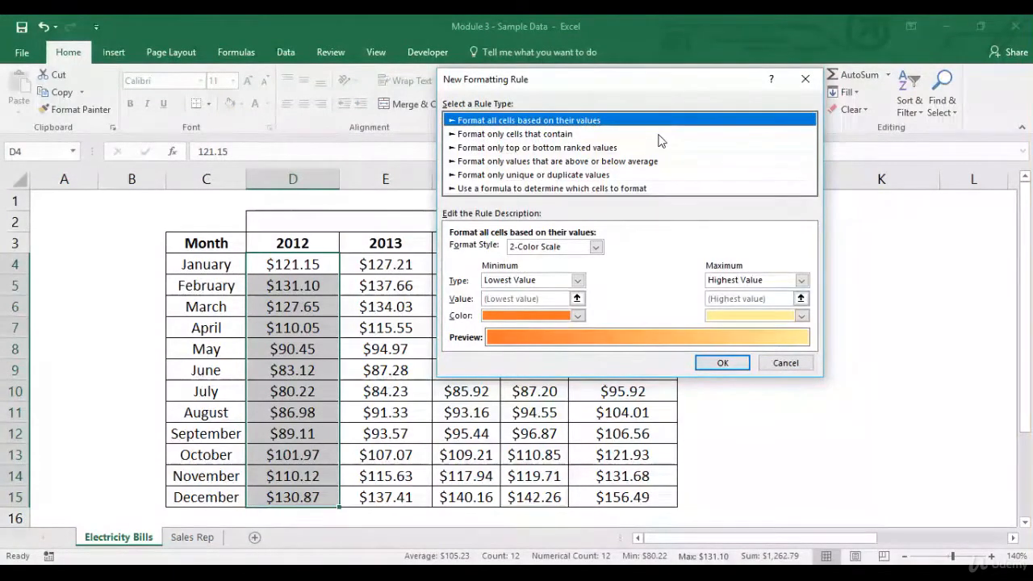
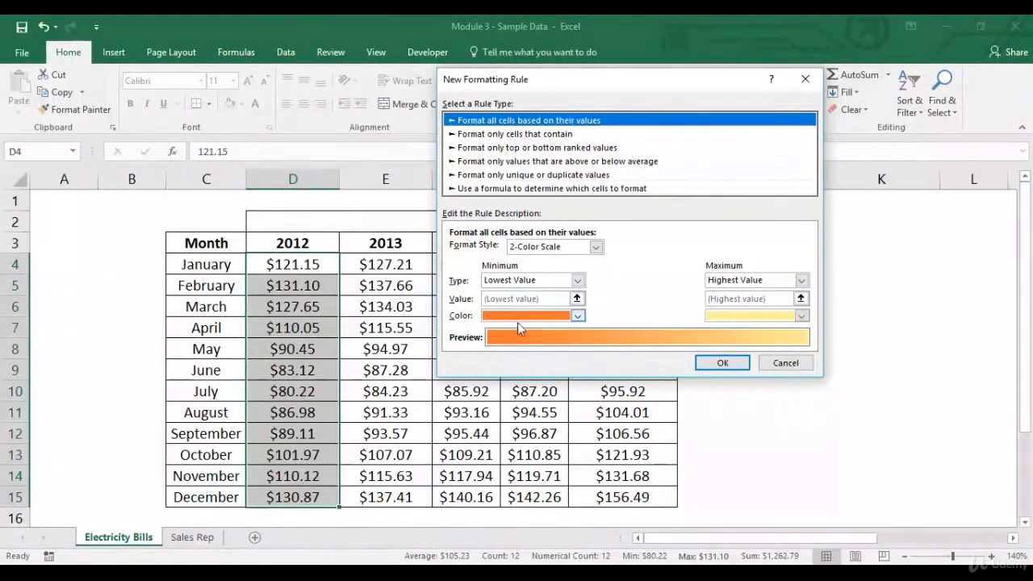
Step: Apply the value-based 2-Color Scale rule from lowest to highest value to D4:D15 and check the shaded cells
{"action": "left_click", "coordinate": [722, 363]}
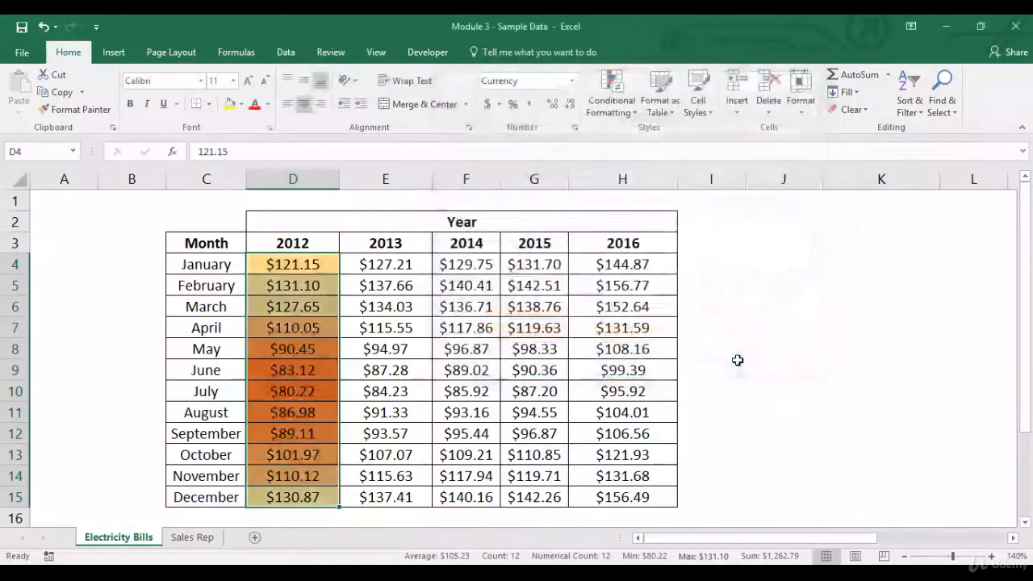
{"action": "left_click", "coordinate": [384, 331]}
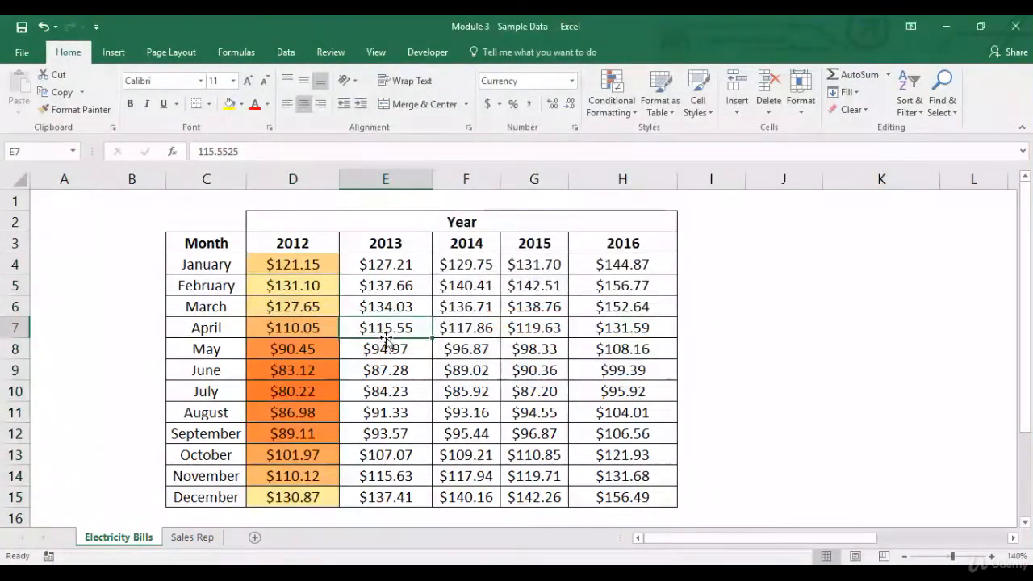
{"action": "left_click", "coordinate": [321, 286]}
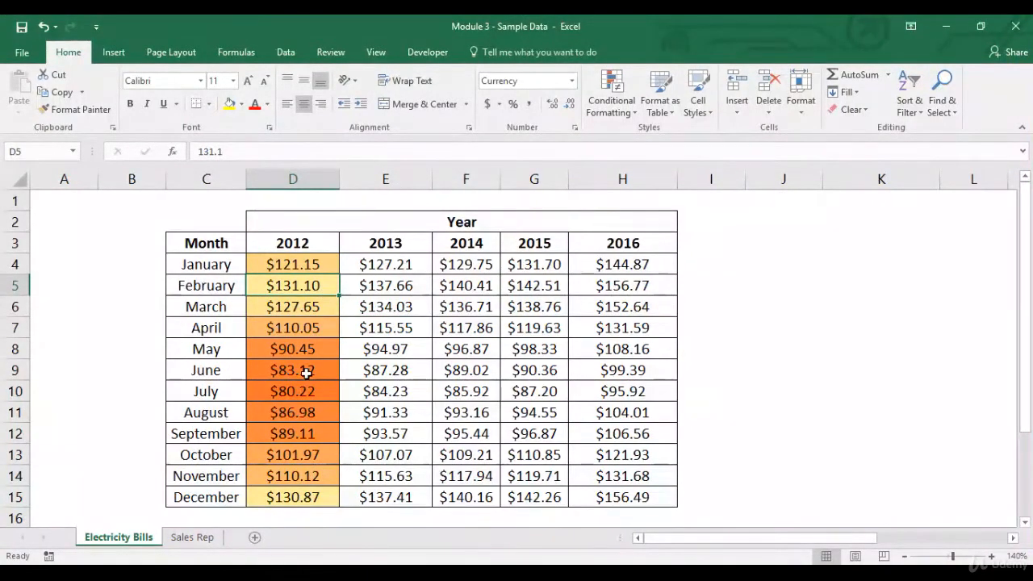
Step: Look through the 3-Color Scale settings of a new value-based rule for the 2013 amounts in E4:E15
{"action": "left_click_drag", "start_coordinate": [370, 268], "coordinate": [388, 500]}
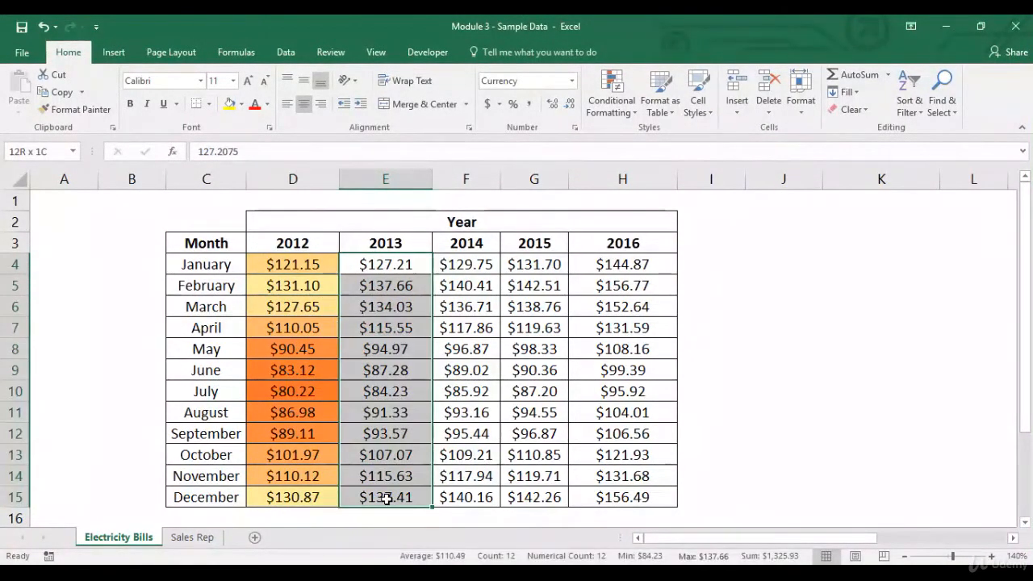
{"action": "left_click", "coordinate": [612, 100]}
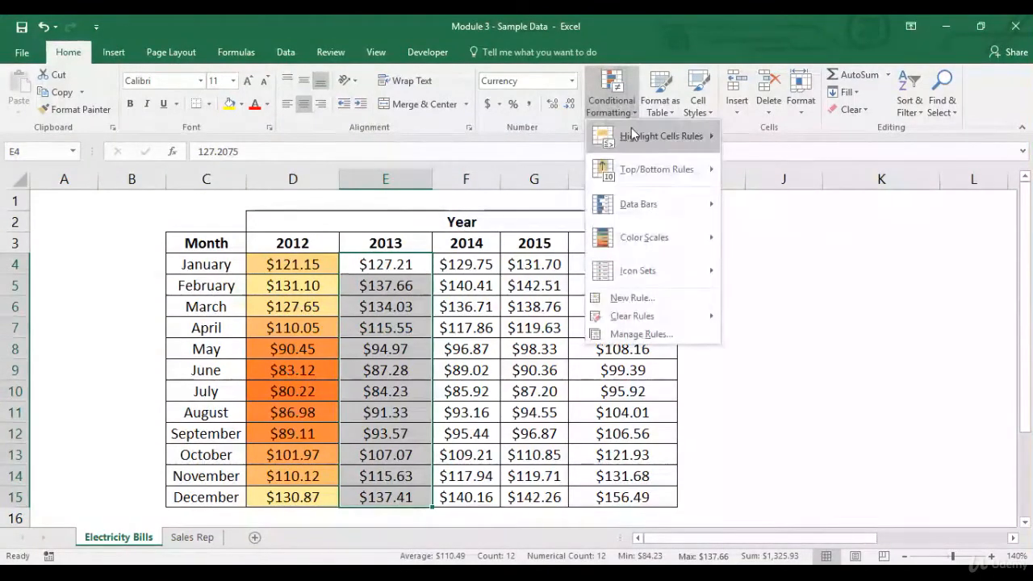
{"action": "mouse_move", "coordinate": [633, 135]}
{"action": "left_click", "coordinate": [785, 367]}
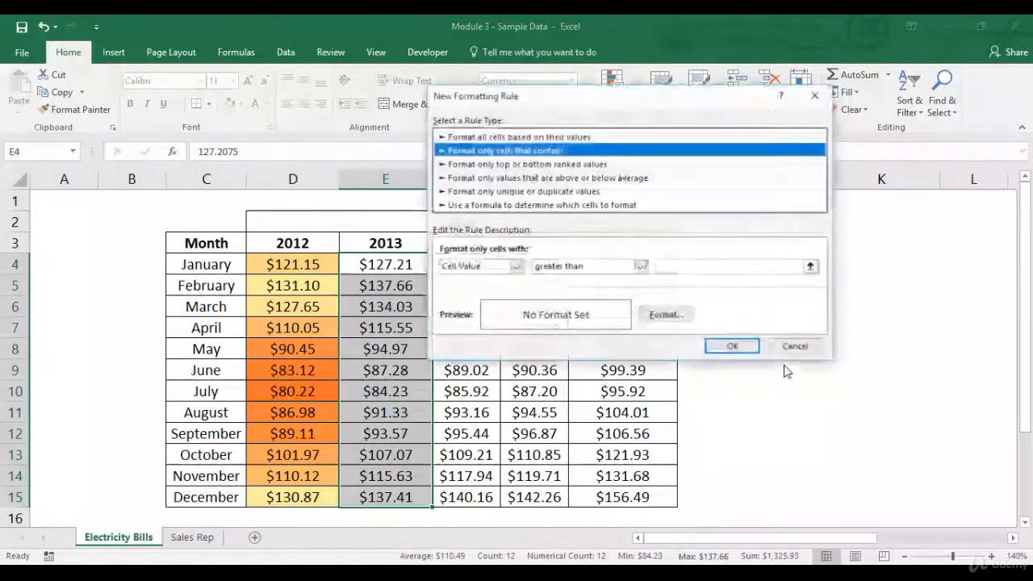
{"action": "left_click", "coordinate": [627, 137]}
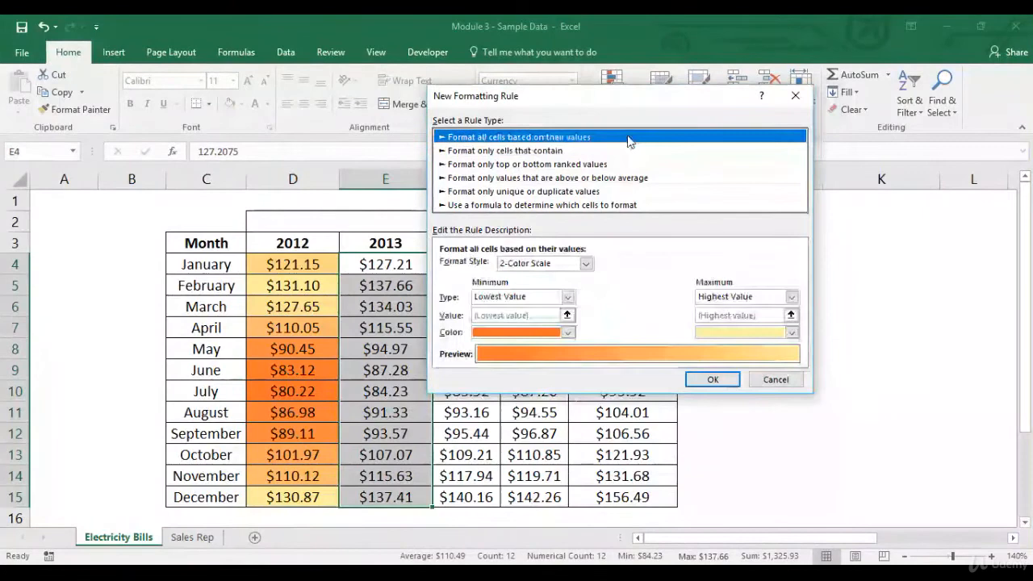
{"action": "left_click", "coordinate": [586, 264]}
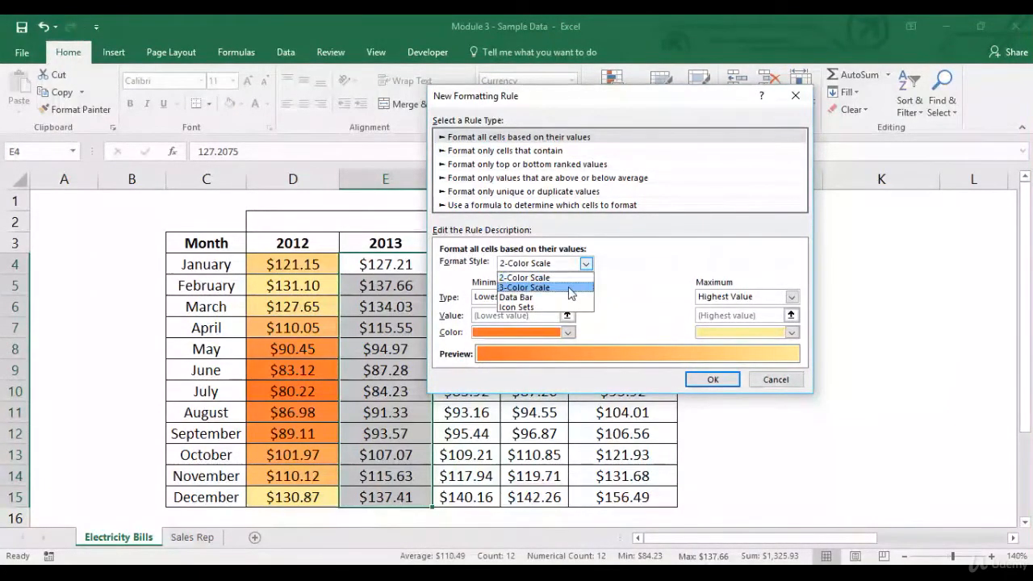
{"action": "left_click", "coordinate": [574, 288]}
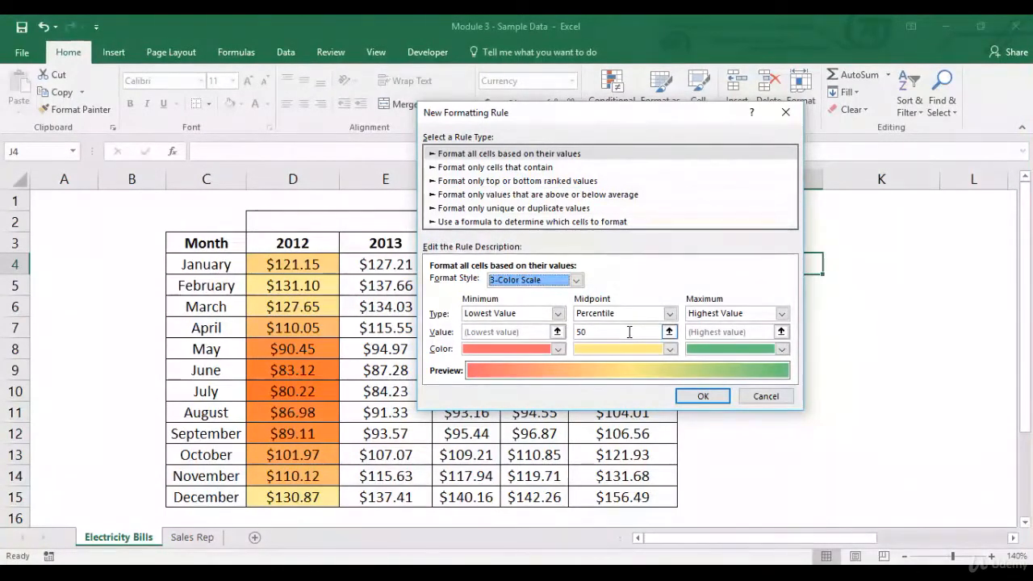
{"action": "left_click", "coordinate": [766, 395]}
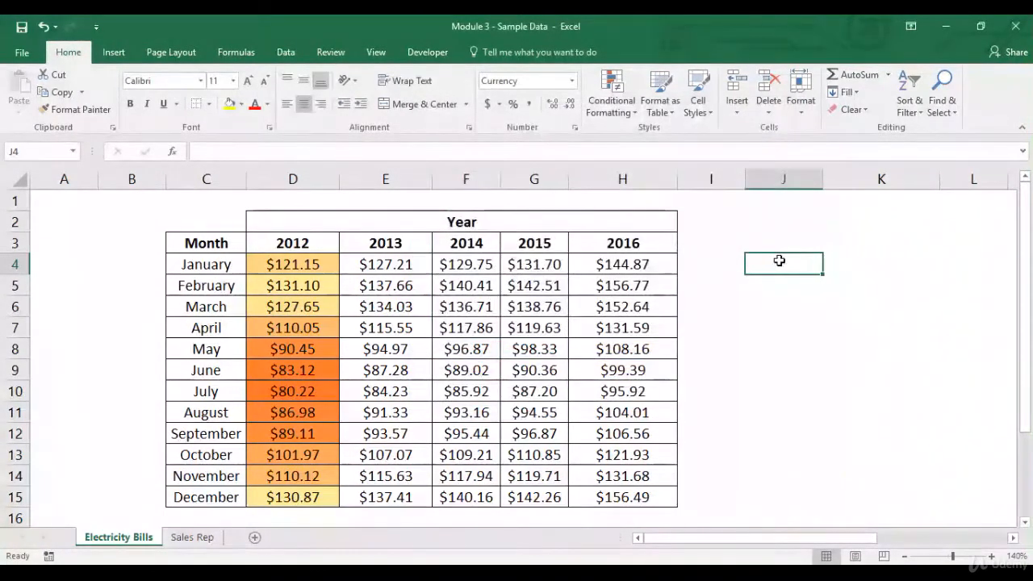
Step: Calculate the 50th percentile of the 2012 amounts in cell J4 with =PERCENTILE.EXC(D4:D15,.50)
{"action": "type", "text": "=erc"}
{"action": "key", "text": "BackSpace"}
{"action": "key", "text": "BackSpace"}
{"action": "key", "text": "BackSpace"}
{"action": "key", "text": "BackSpace"}
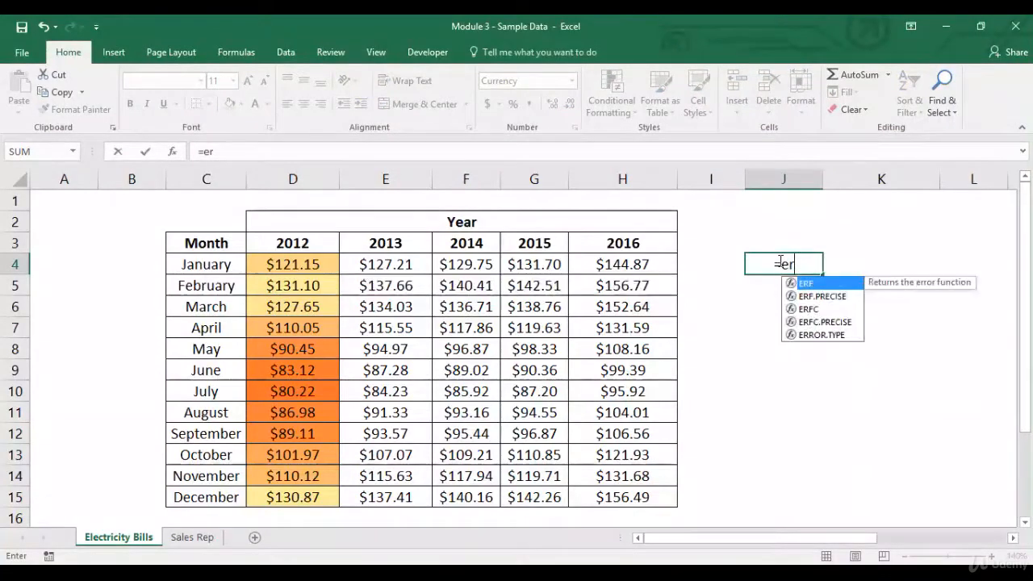
{"action": "type", "text": "=perce"}
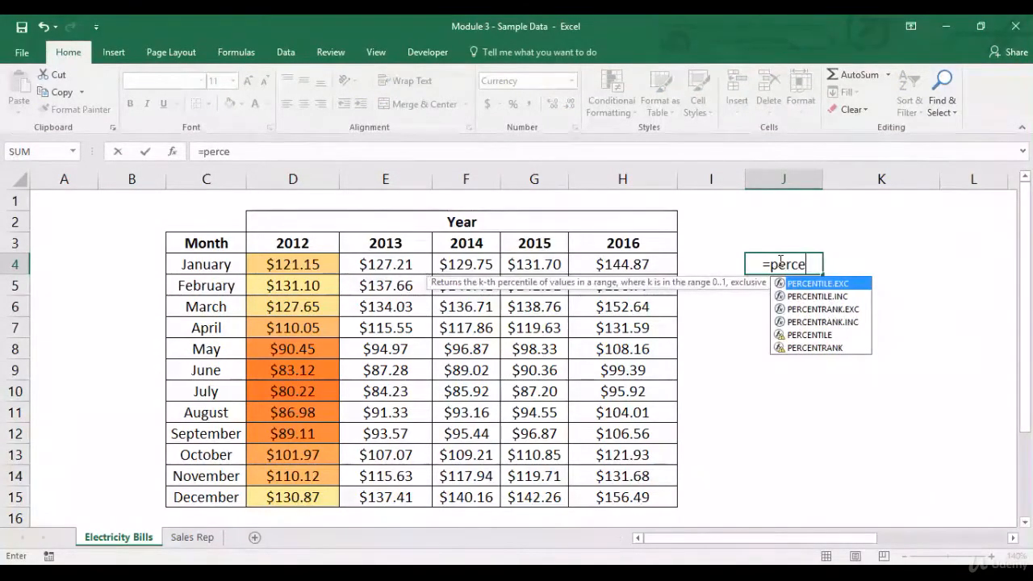
{"action": "key", "text": "Tab"}
{"action": "left_click_drag", "start_coordinate": [306, 264], "coordinate": [295, 498]}
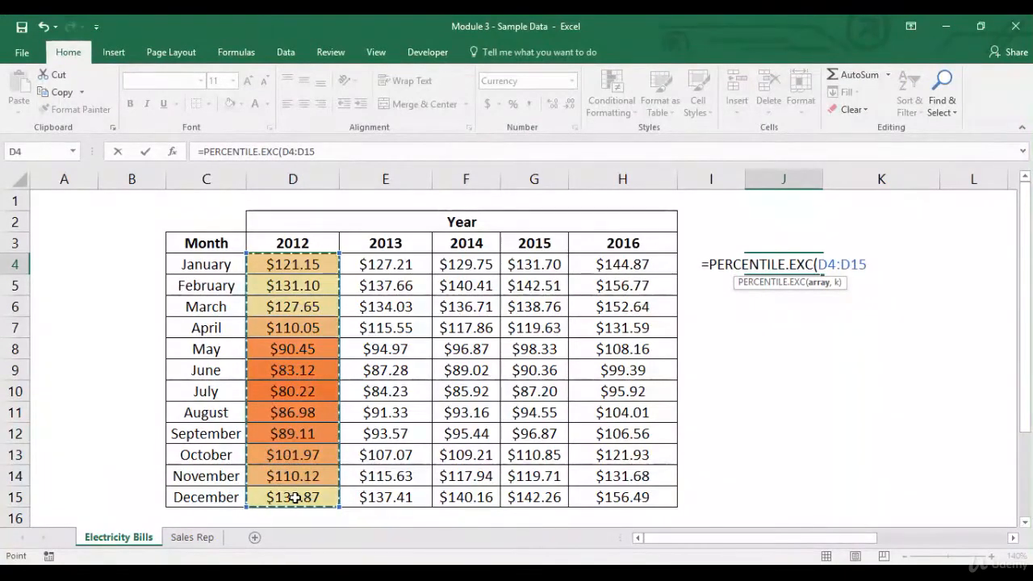
{"action": "type", "text": ","}
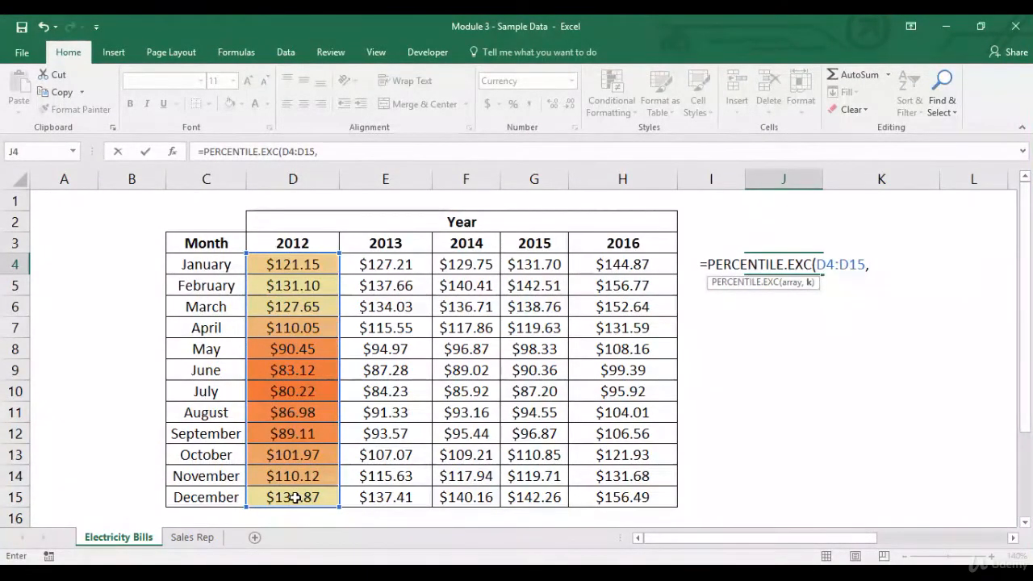
{"action": "type", "text": ".5"}
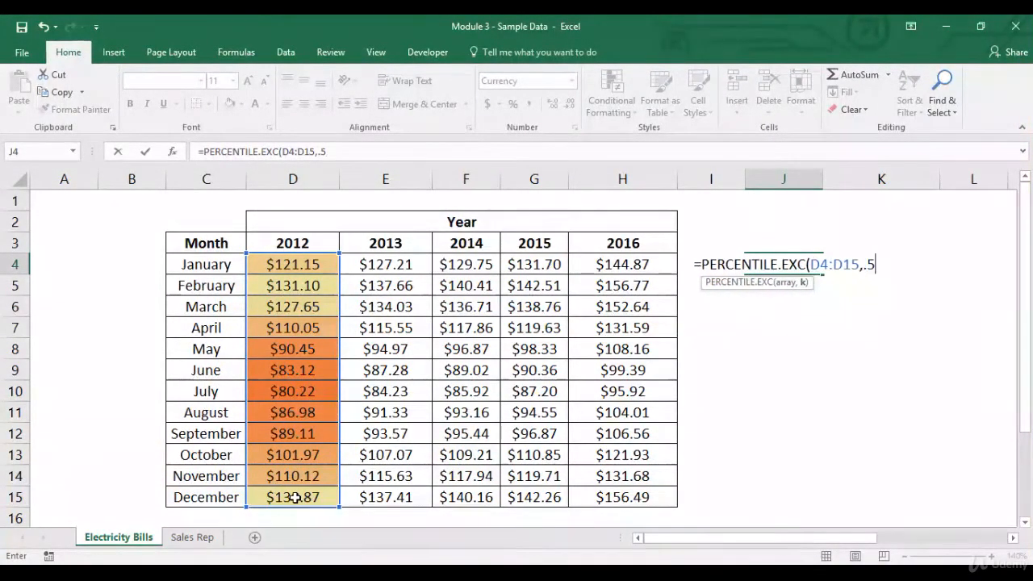
{"action": "type", "text": "0"}
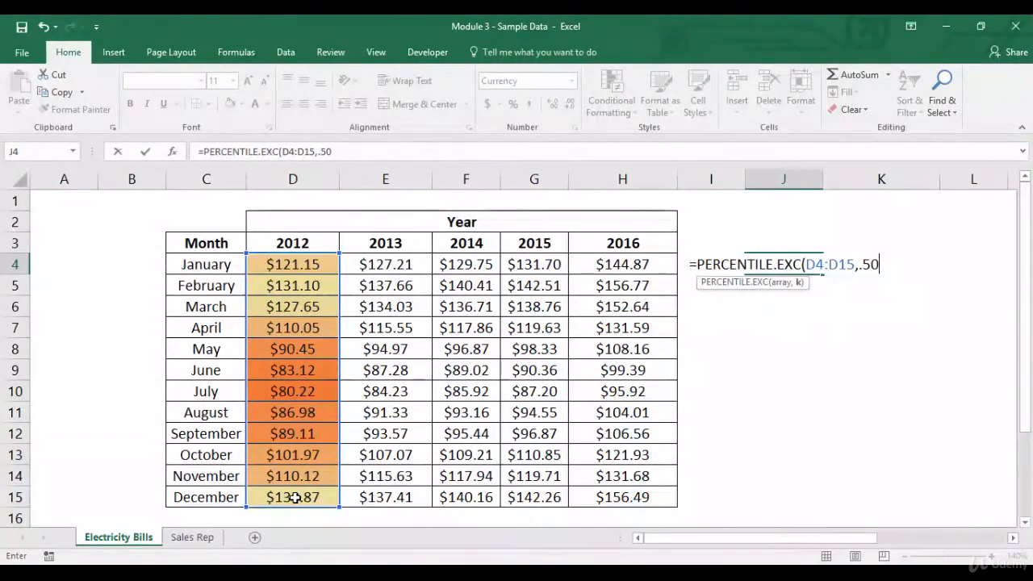
{"action": "type", "text": ")"}
{"action": "key", "text": "Return"}
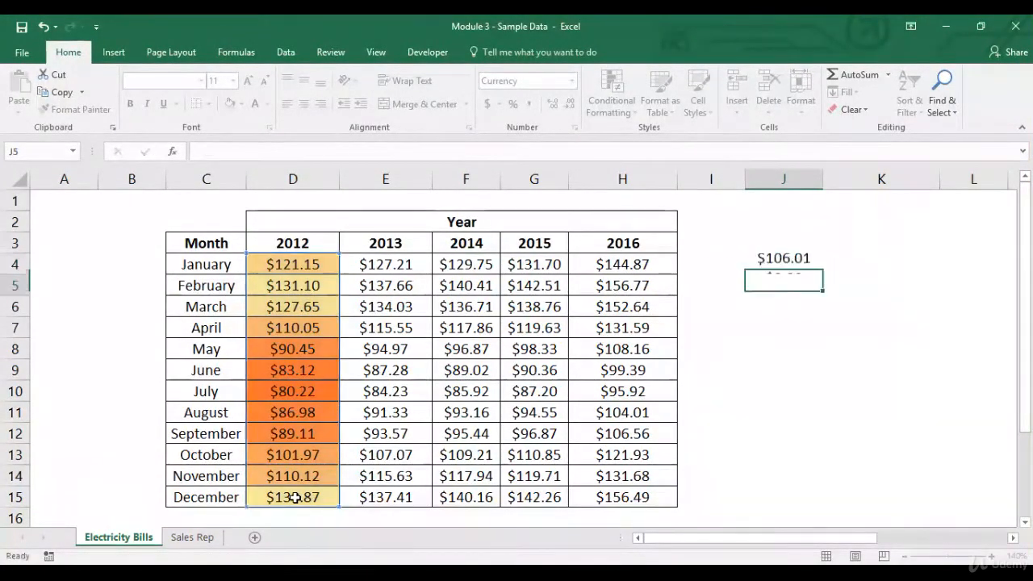
{"action": "left_click", "coordinate": [780, 265]}
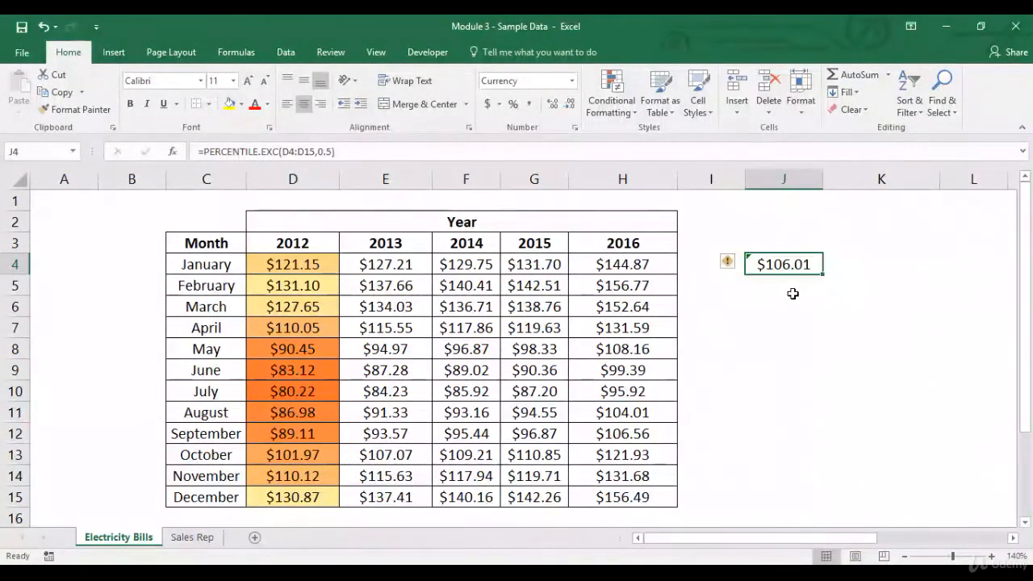
Step: Compare the May to October 2012 amounts with the percentile value, and delete the formula in J4
{"action": "left_click_drag", "start_coordinate": [329, 271], "coordinate": [307, 494]}
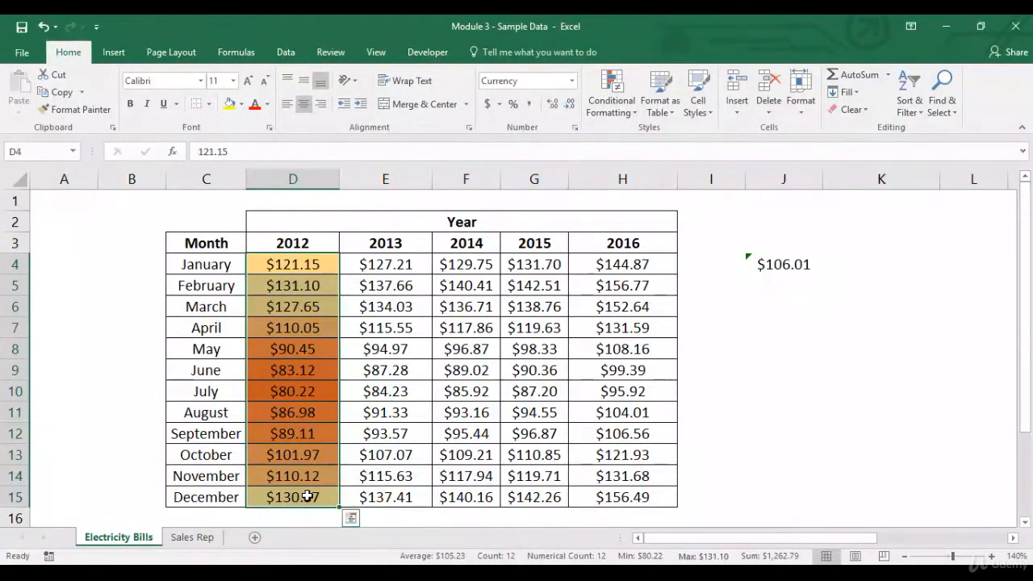
{"action": "left_click", "coordinate": [317, 350]}
{"action": "left_click", "coordinate": [311, 370]}
{"action": "left_click", "coordinate": [311, 390]}
{"action": "left_click", "coordinate": [310, 413]}
{"action": "left_click", "coordinate": [305, 434]}
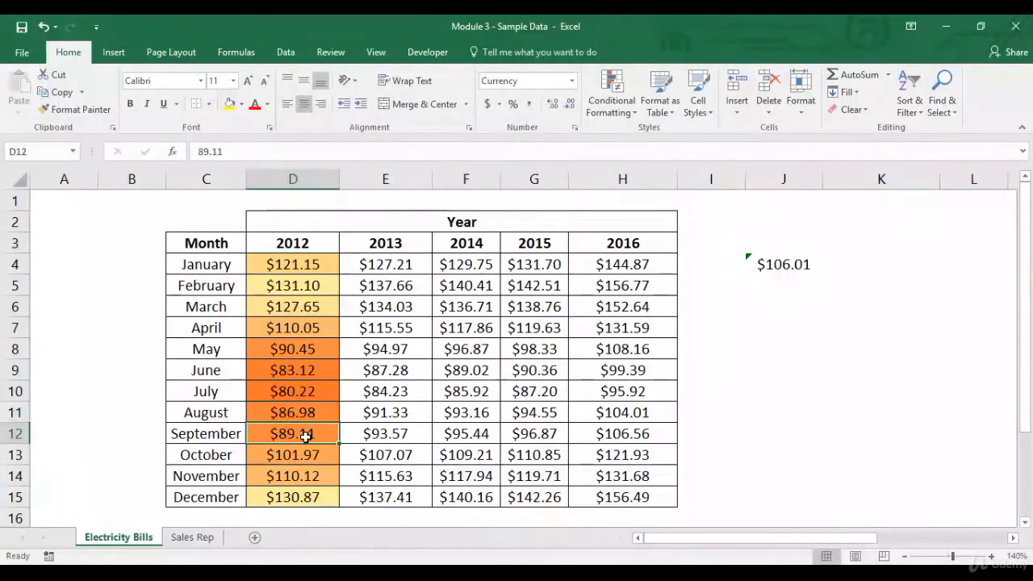
{"action": "left_click", "coordinate": [305, 457]}
{"action": "left_click", "coordinate": [759, 262]}
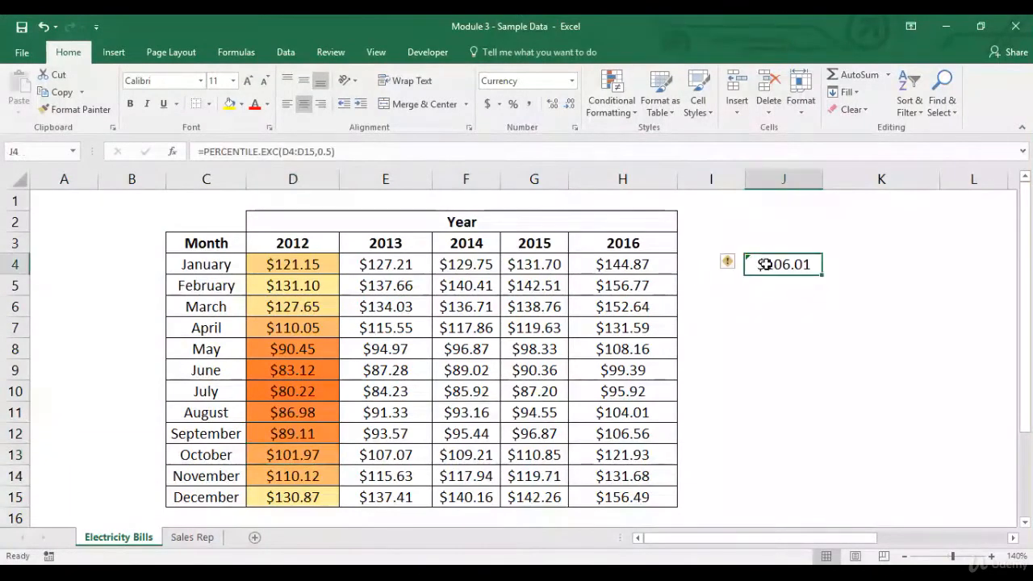
{"action": "key", "text": "Delete"}
Step: Apply a value-based 3-Color Scale rule with a percentile 50 midpoint to D4:D15 and check the April and November amounts
{"action": "left_click_drag", "start_coordinate": [327, 267], "coordinate": [303, 496]}
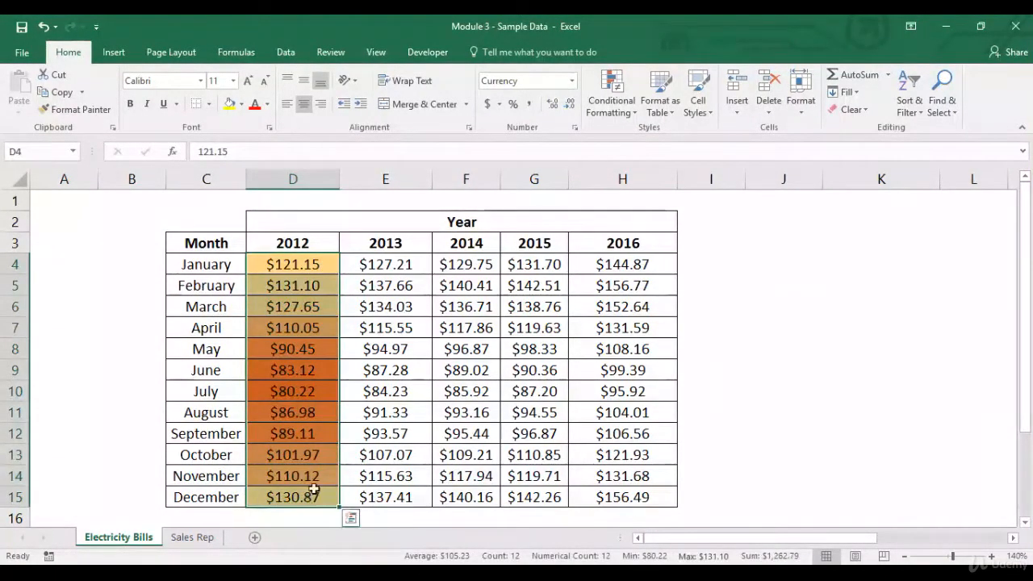
{"action": "left_click", "coordinate": [613, 107]}
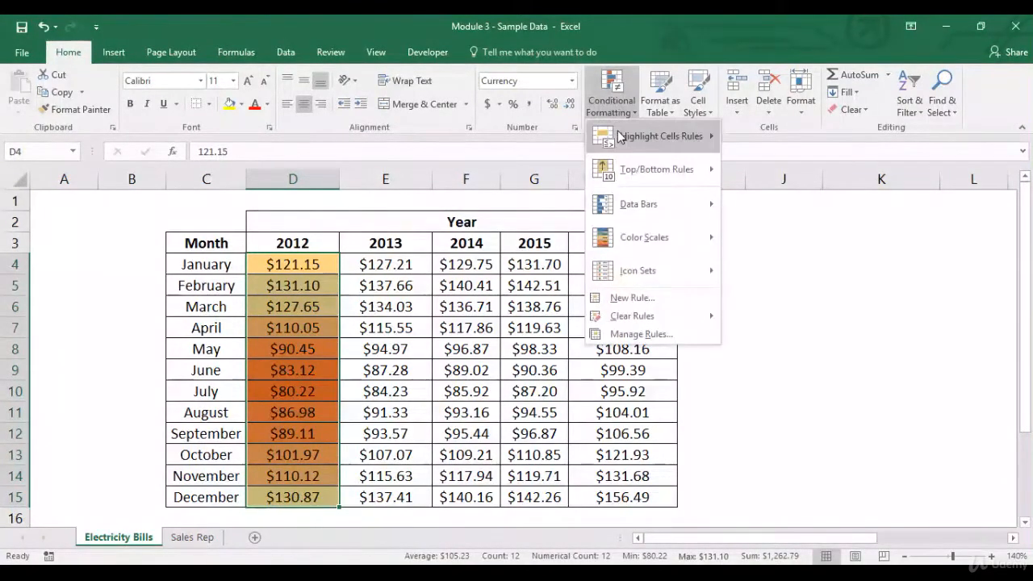
{"action": "mouse_move", "coordinate": [662, 136]}
{"action": "left_click", "coordinate": [771, 365]}
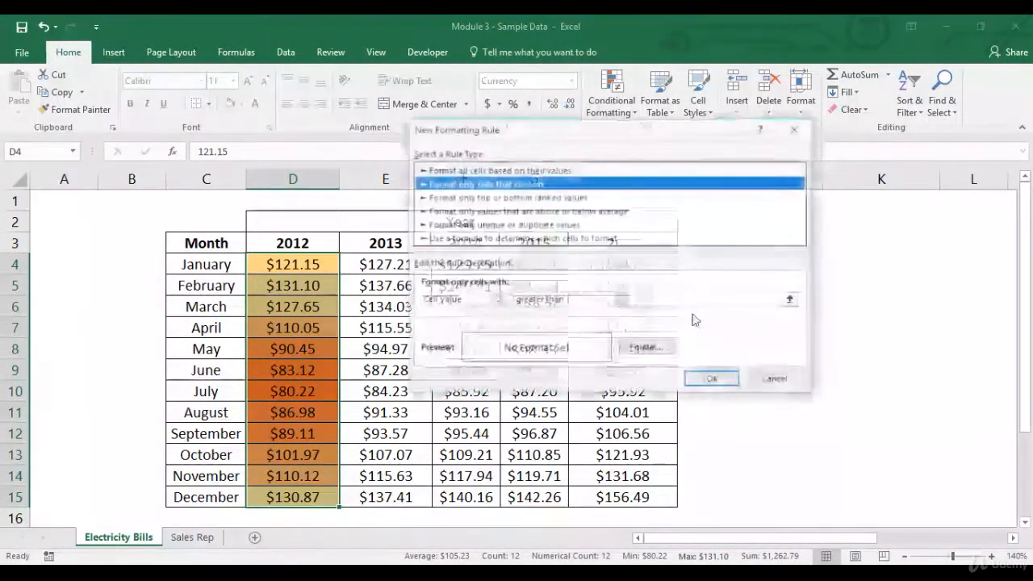
{"action": "left_click", "coordinate": [528, 170]}
{"action": "left_click", "coordinate": [547, 298]}
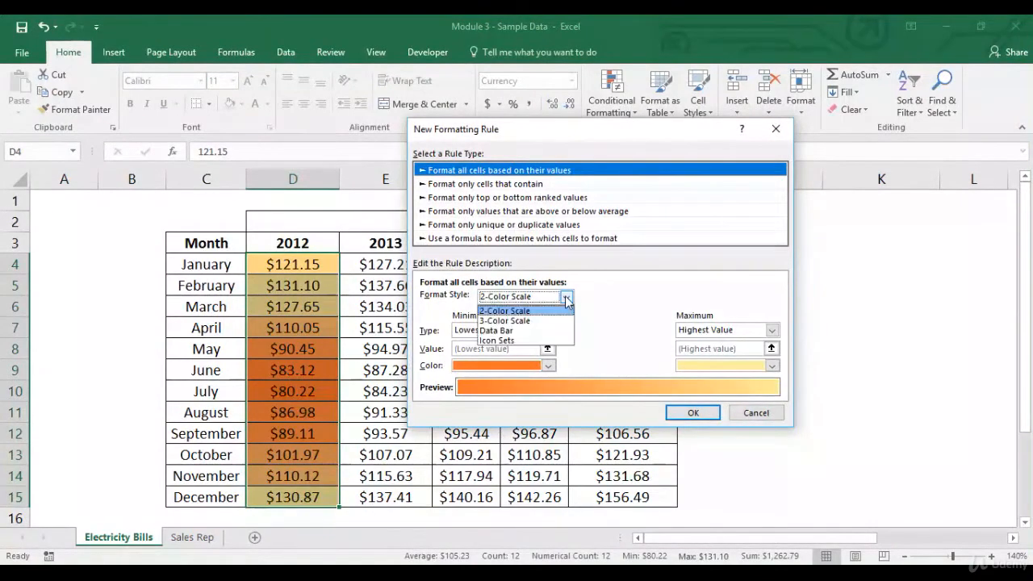
{"action": "left_click", "coordinate": [552, 321]}
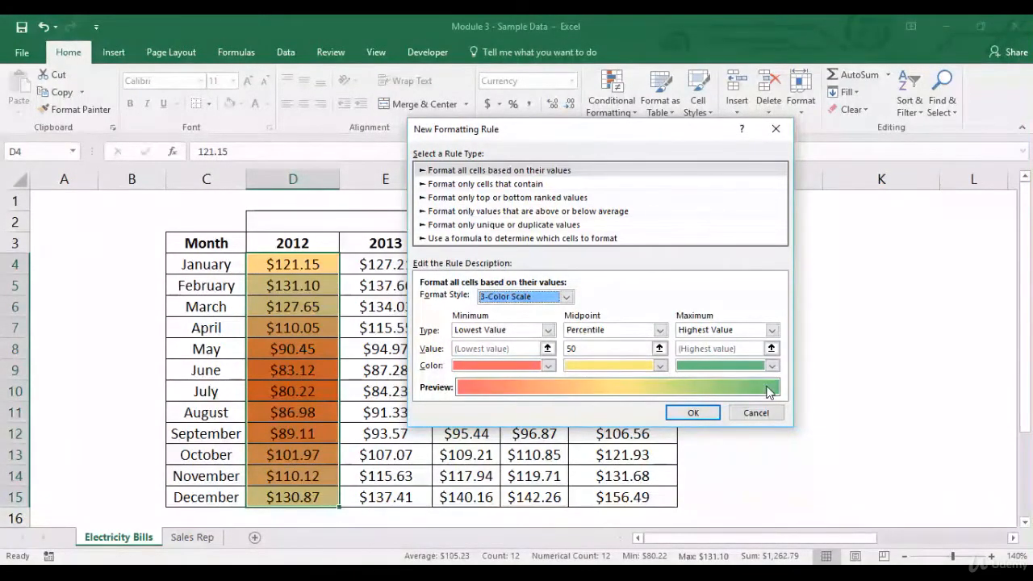
{"action": "left_click", "coordinate": [705, 412]}
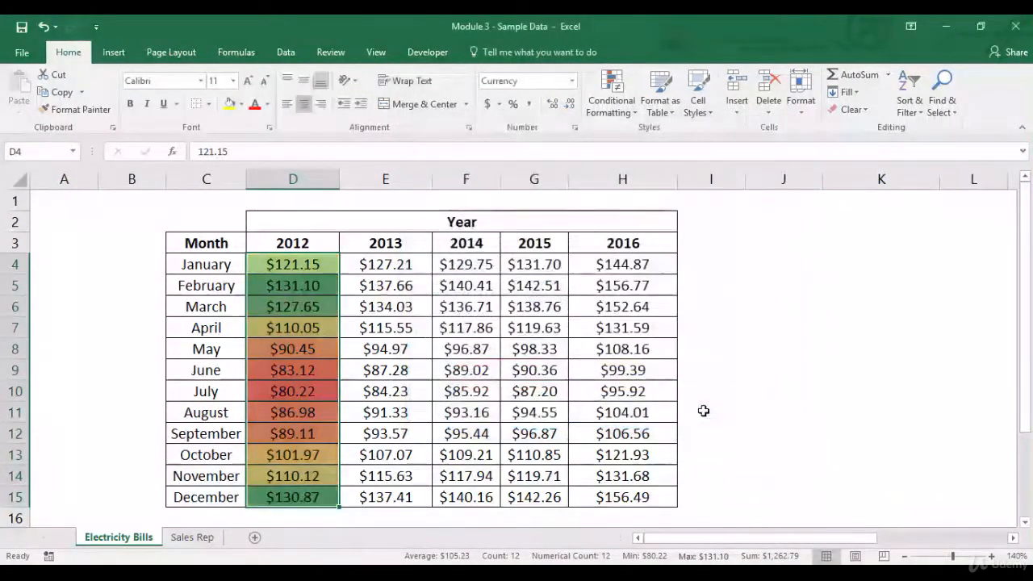
{"action": "left_click", "coordinate": [400, 352]}
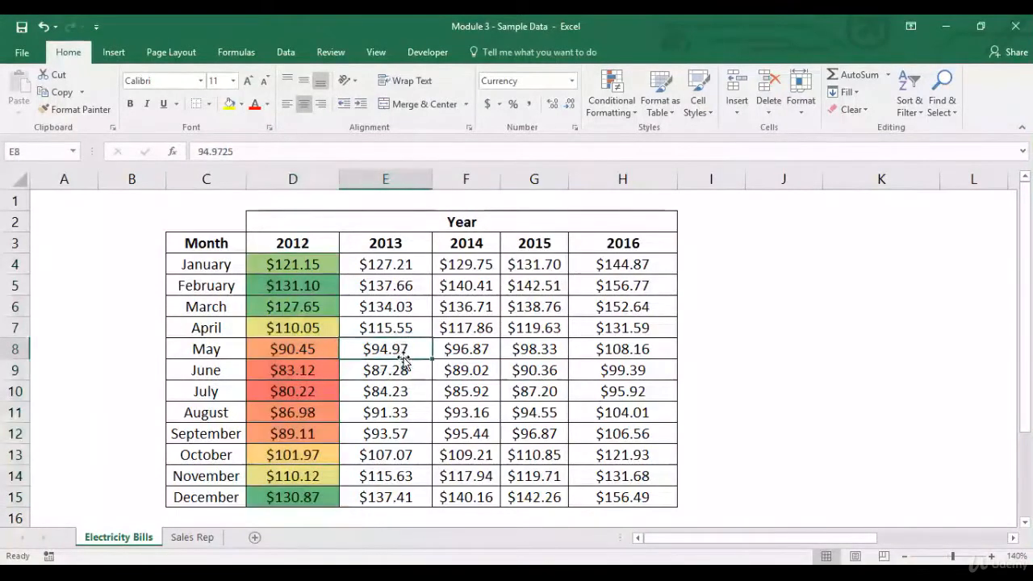
{"action": "left_click", "coordinate": [323, 328]}
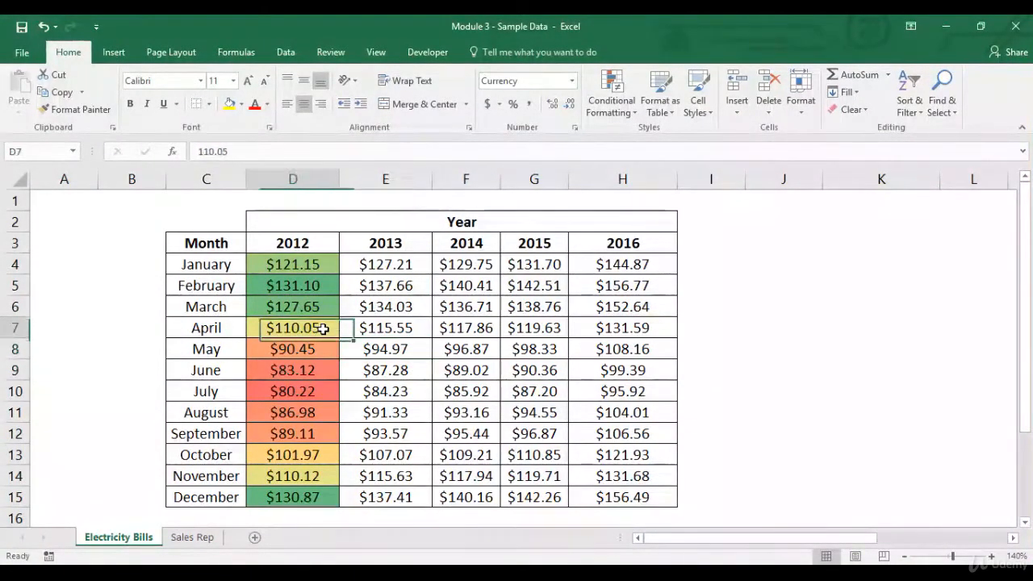
{"action": "left_click", "coordinate": [310, 475]}
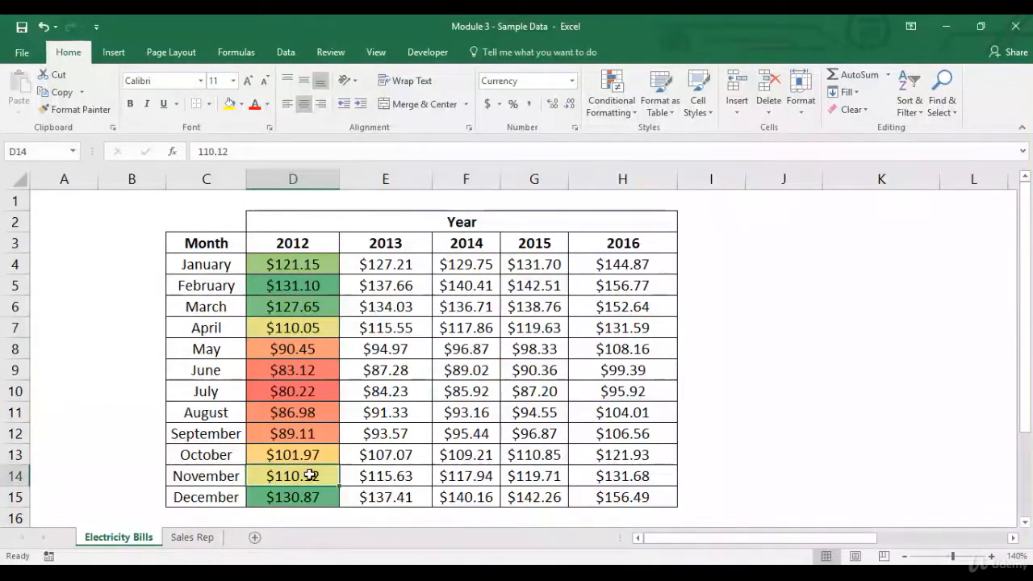
{"action": "left_click", "coordinate": [311, 327]}
Step: Clear the color scale rules from the 2012 amounts in D4:D15
{"action": "left_click_drag", "start_coordinate": [293, 265], "coordinate": [293, 497]}
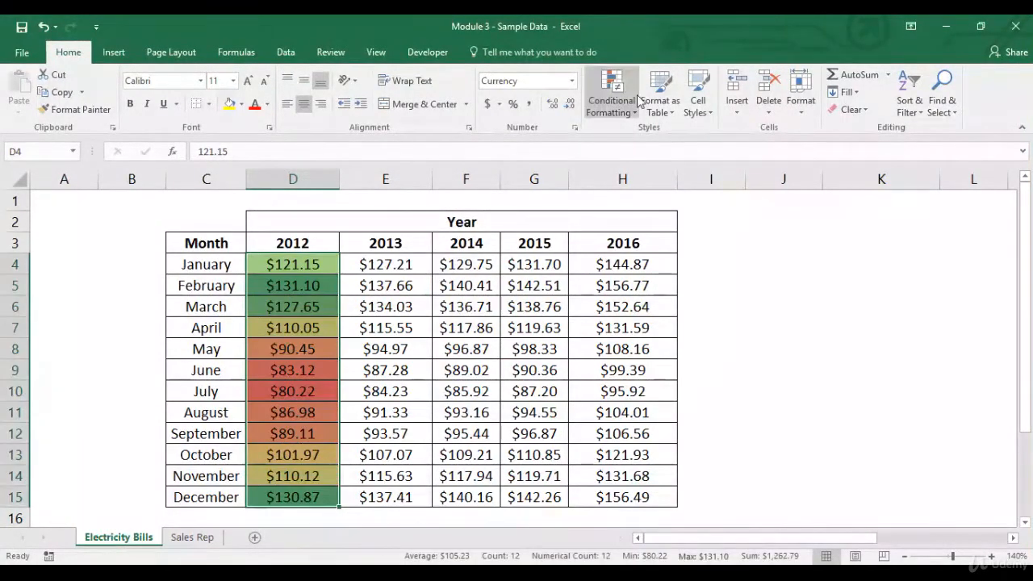
{"action": "left_click", "coordinate": [620, 114]}
{"action": "mouse_move", "coordinate": [640, 316]}
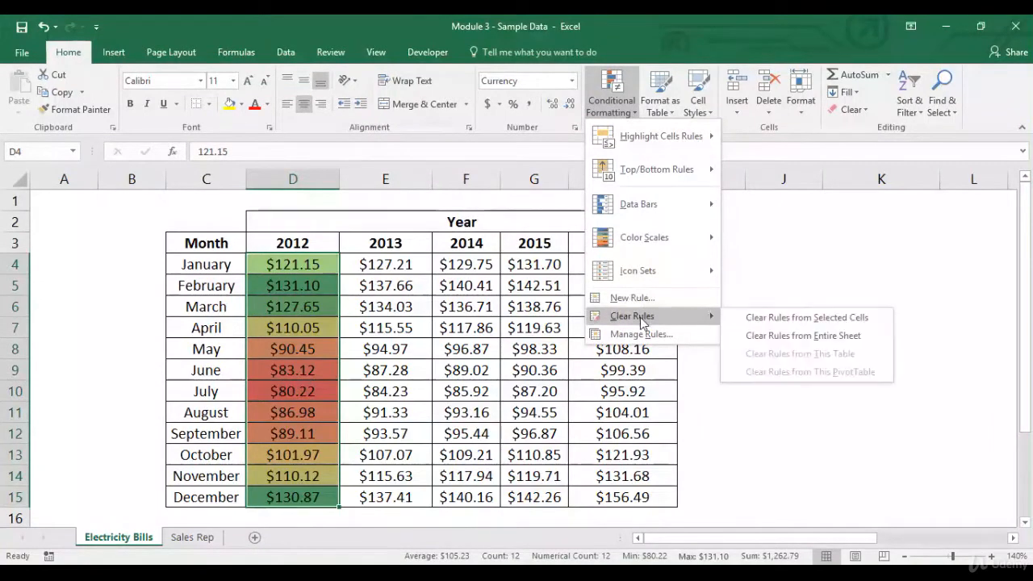
{"action": "left_click", "coordinate": [755, 316]}
Step: Apply a value-based Data Bar rule with Show Bar Only enabled to the 2012 amounts in D4:D15
{"action": "left_click", "coordinate": [629, 113]}
{"action": "mouse_move", "coordinate": [632, 136]}
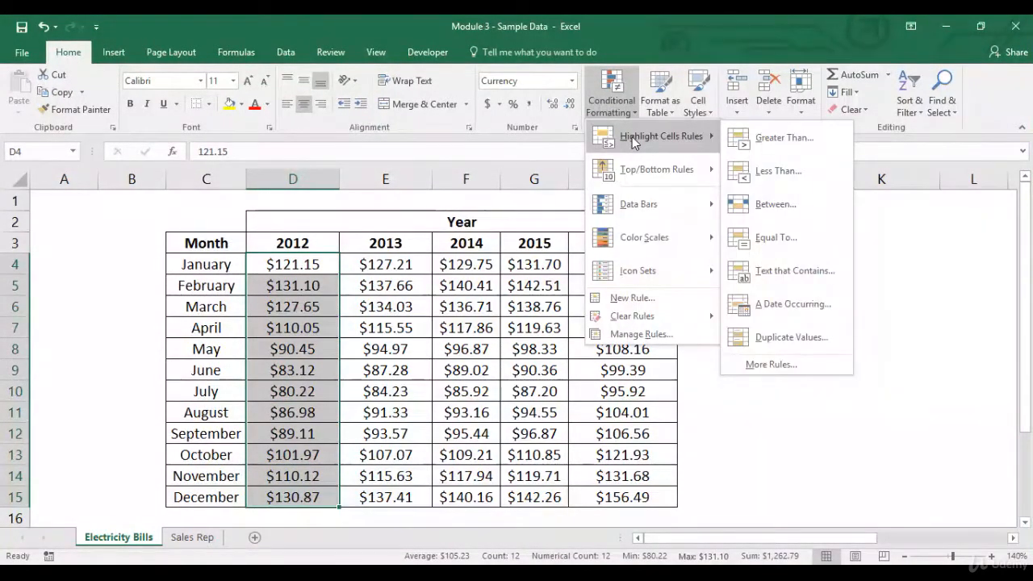
{"action": "left_click", "coordinate": [769, 364]}
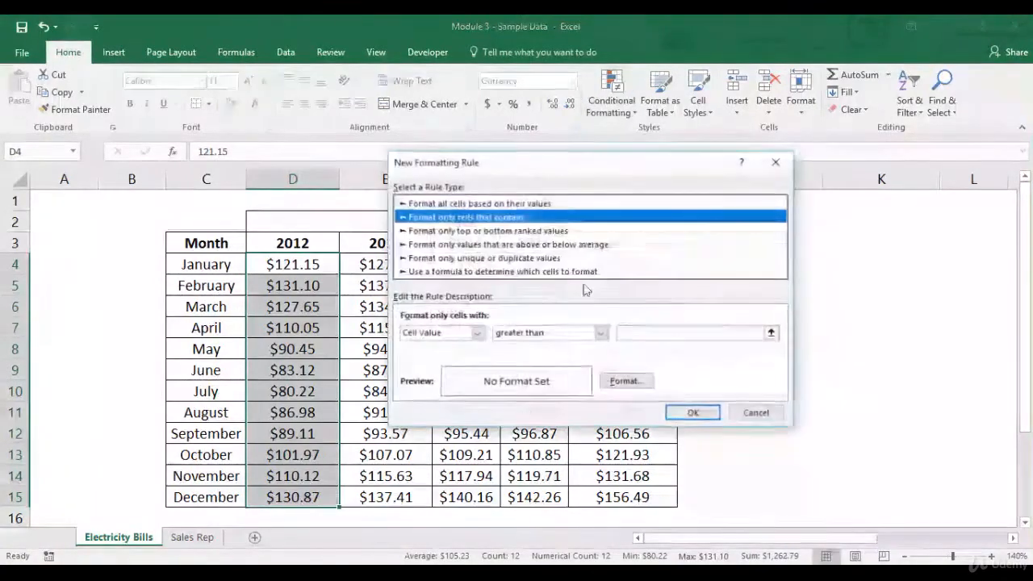
{"action": "left_click", "coordinate": [514, 204]}
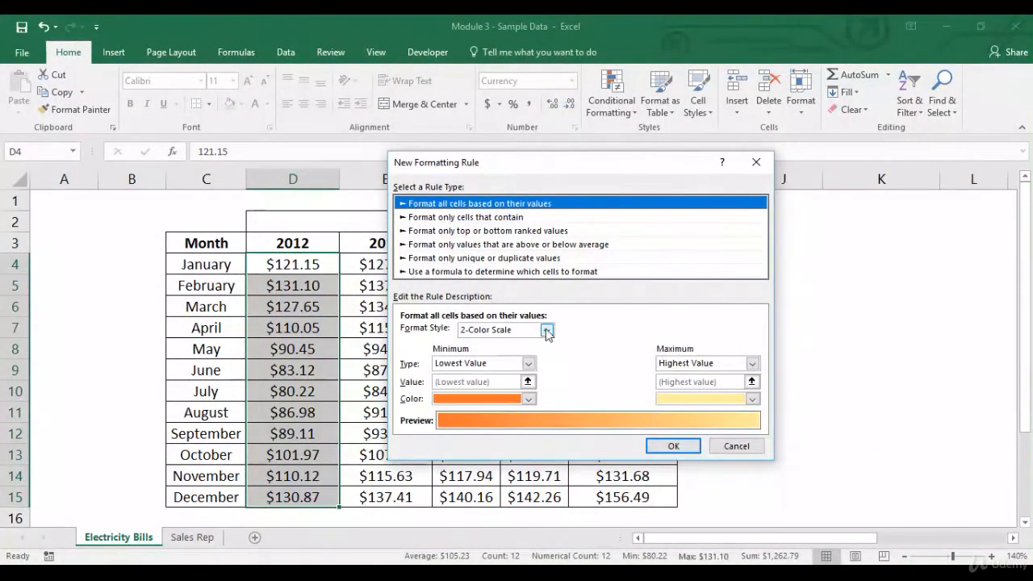
{"action": "left_click", "coordinate": [546, 330]}
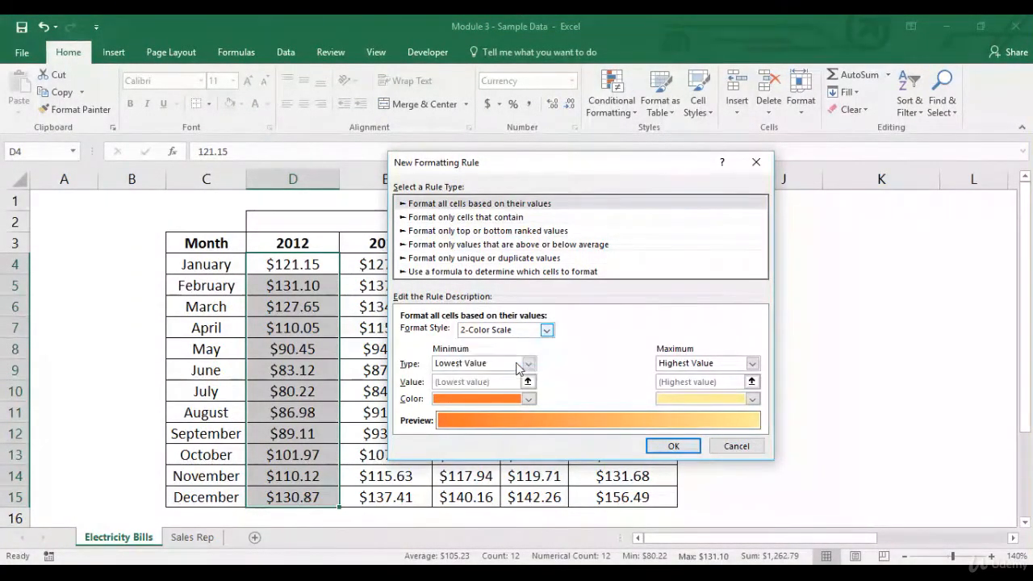
{"action": "left_click", "coordinate": [519, 367]}
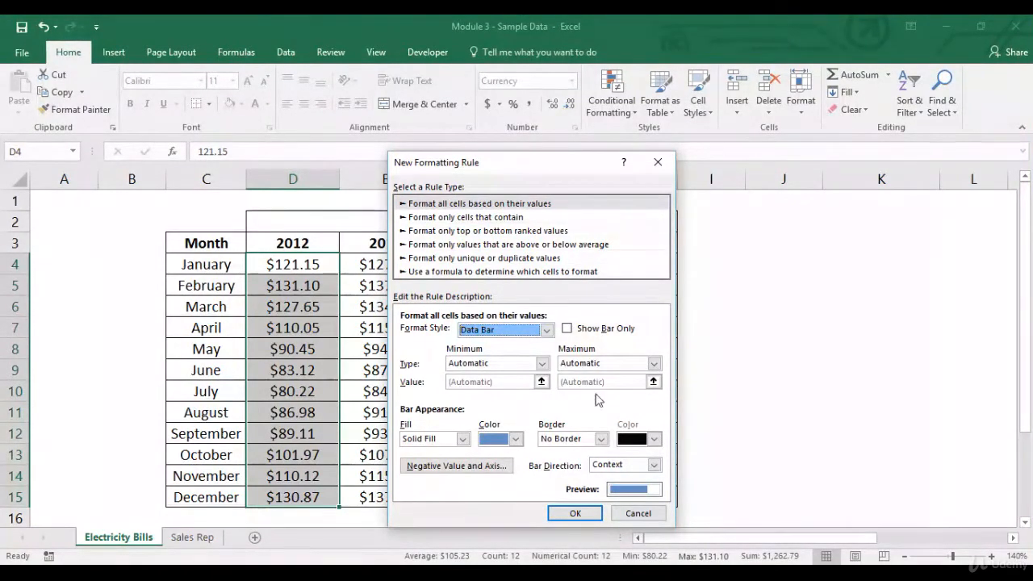
{"action": "left_click", "coordinate": [567, 329]}
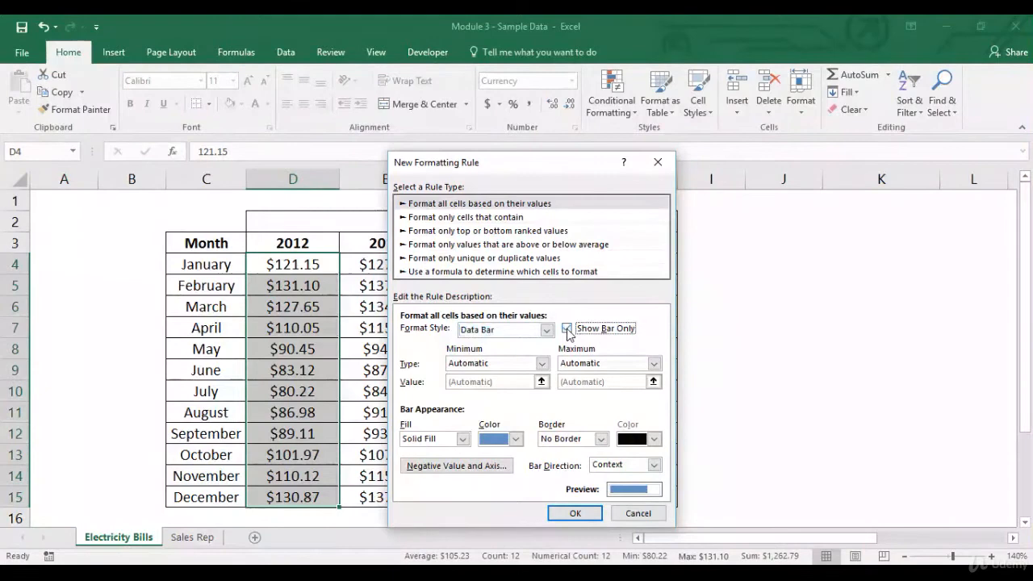
{"action": "left_click", "coordinate": [569, 512]}
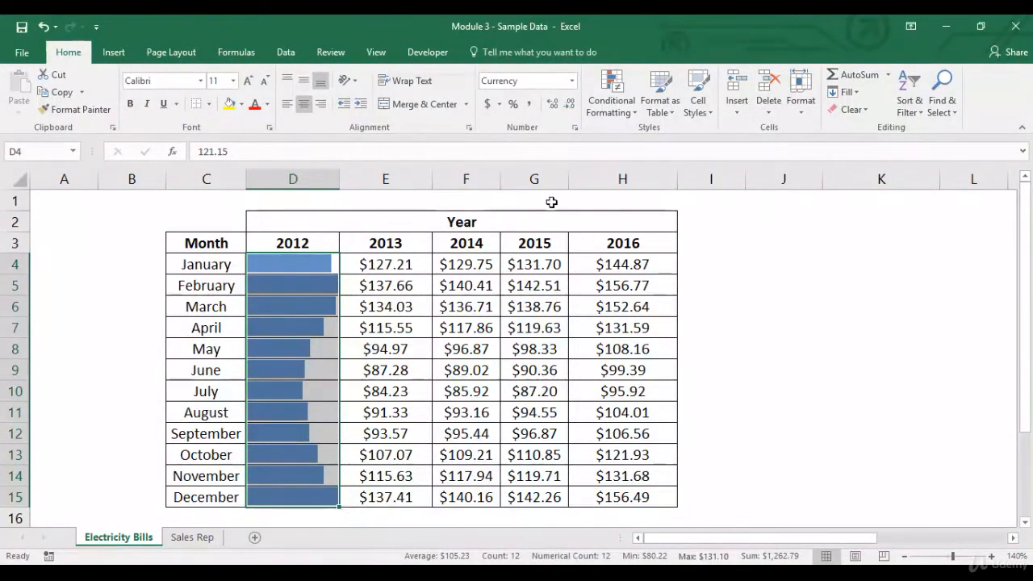
Step: Clear the bar-only data bar rule from the 2012 amounts in D4:D15
{"action": "left_click", "coordinate": [611, 105]}
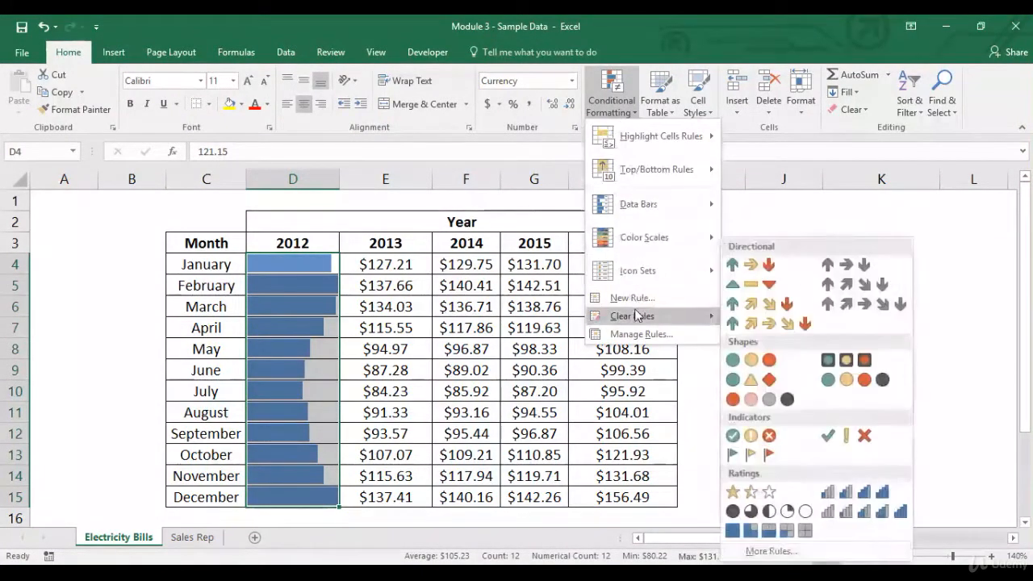
{"action": "mouse_move", "coordinate": [702, 317]}
{"action": "left_click", "coordinate": [751, 319]}
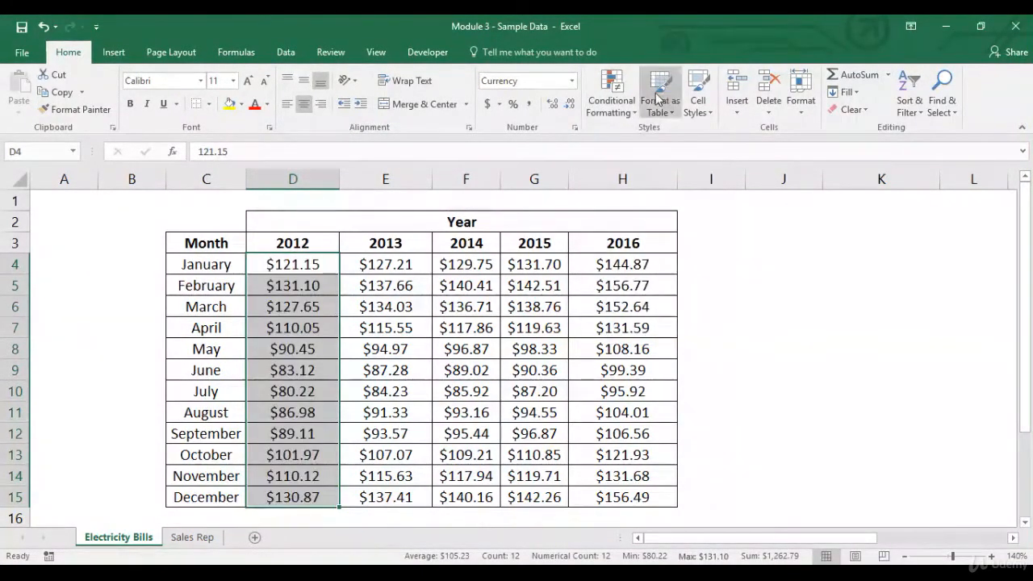
Step: Examine the fill choices of a value-based Data Bar rule for D4:D15, and discard the rule without applying it
{"action": "left_click", "coordinate": [612, 101]}
{"action": "mouse_move", "coordinate": [640, 210]}
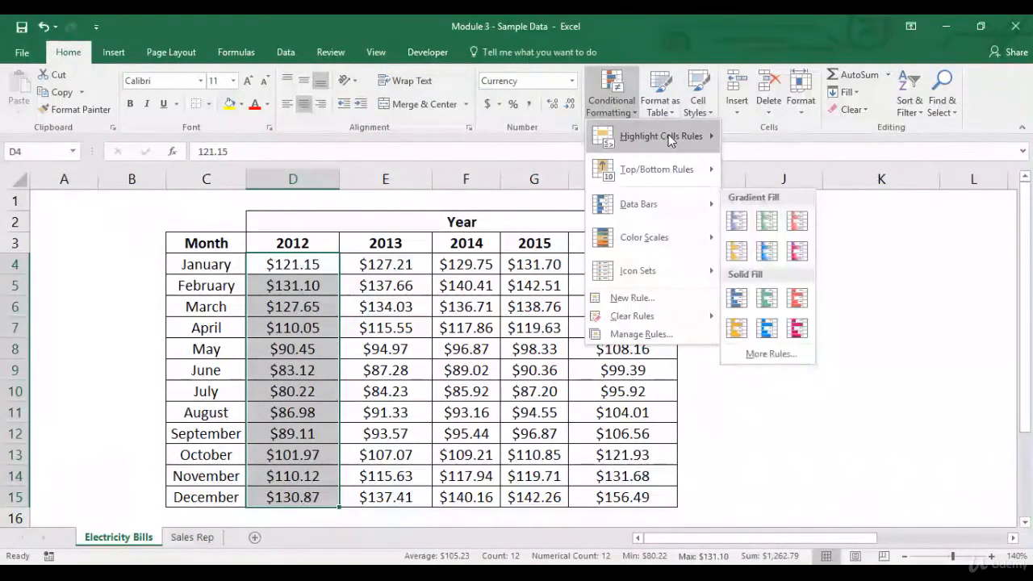
{"action": "mouse_move", "coordinate": [668, 136]}
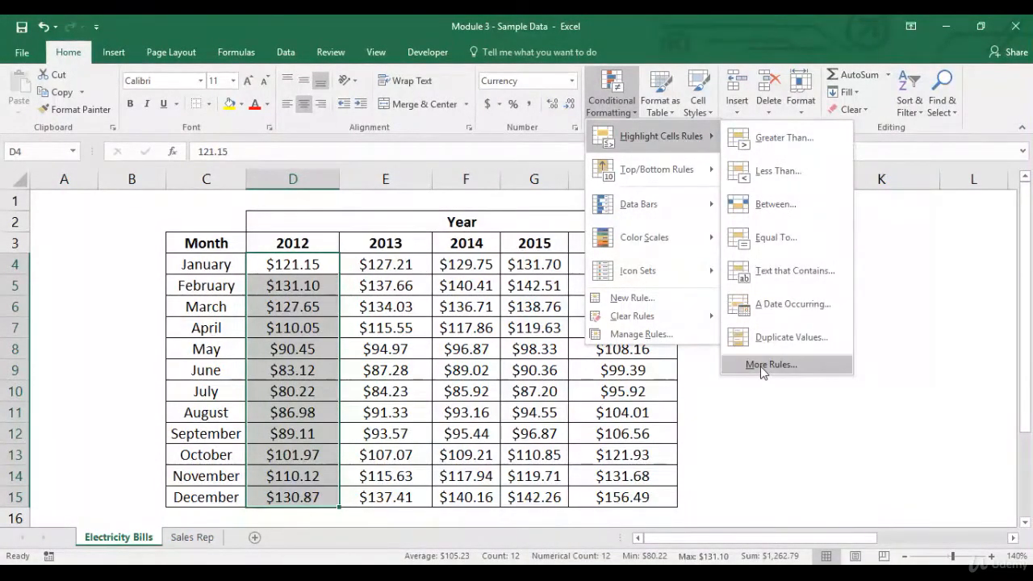
{"action": "left_click", "coordinate": [763, 365]}
{"action": "left_click", "coordinate": [497, 257]}
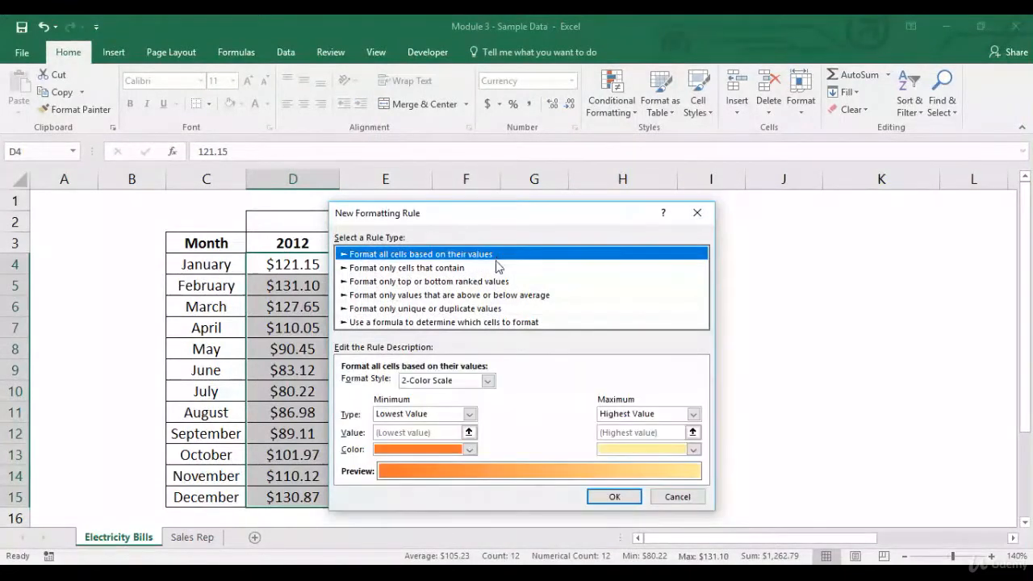
{"action": "left_click", "coordinate": [490, 383]}
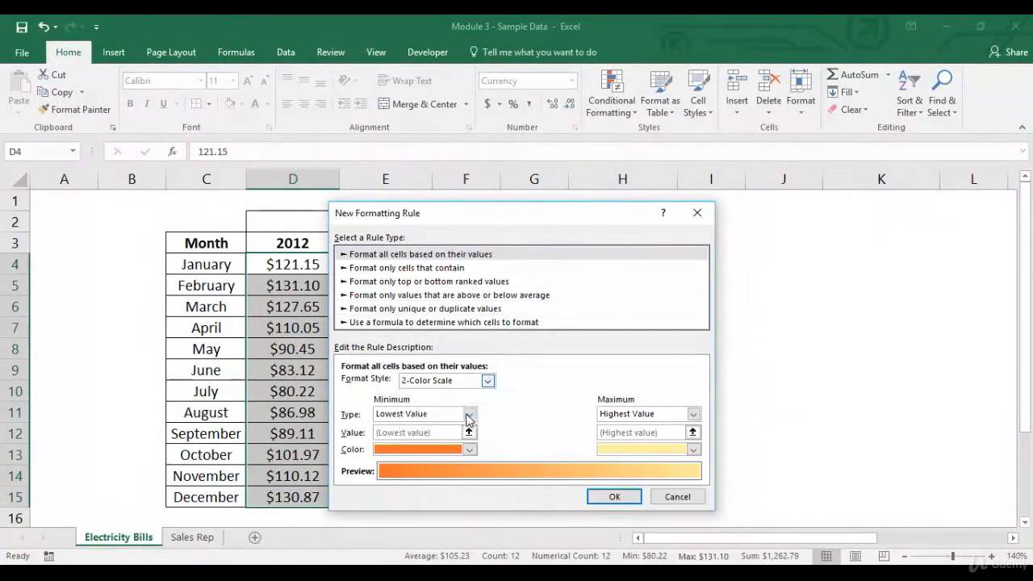
{"action": "left_click", "coordinate": [475, 415]}
{"action": "left_click_drag", "start_coordinate": [533, 218], "coordinate": [702, 111]}
{"action": "left_click", "coordinate": [573, 382]}
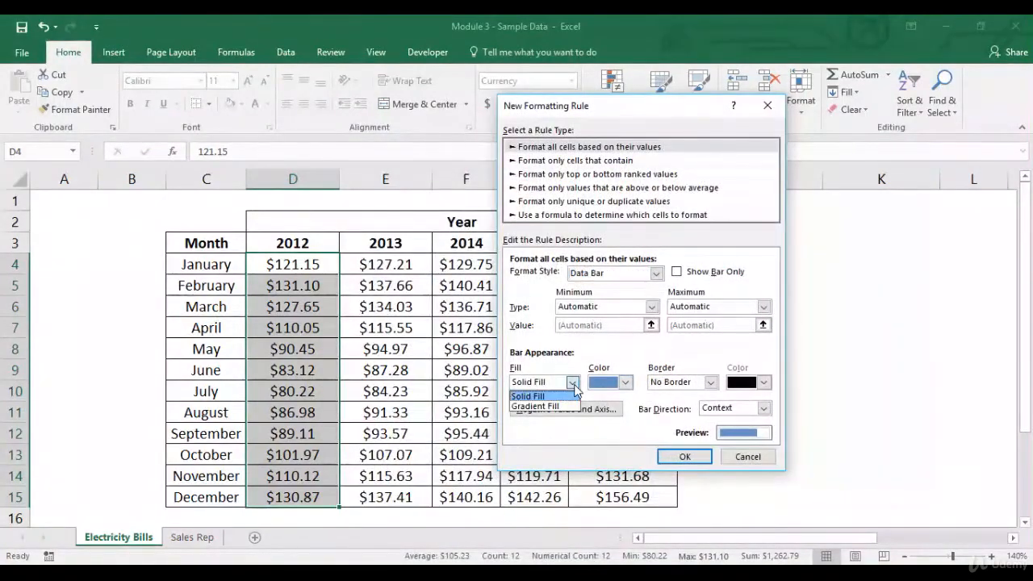
{"action": "left_click", "coordinate": [573, 384]}
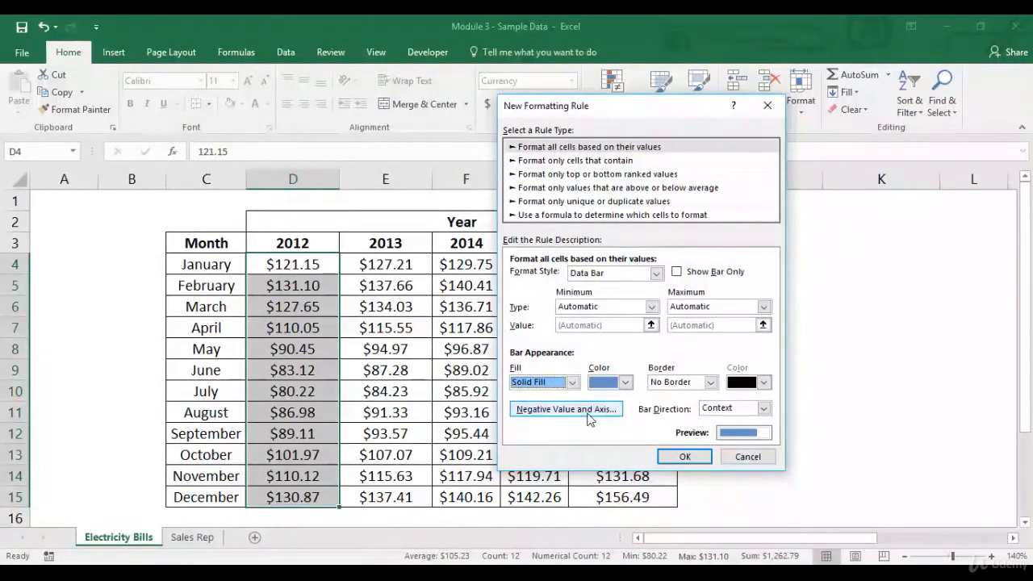
{"action": "left_click", "coordinate": [762, 461]}
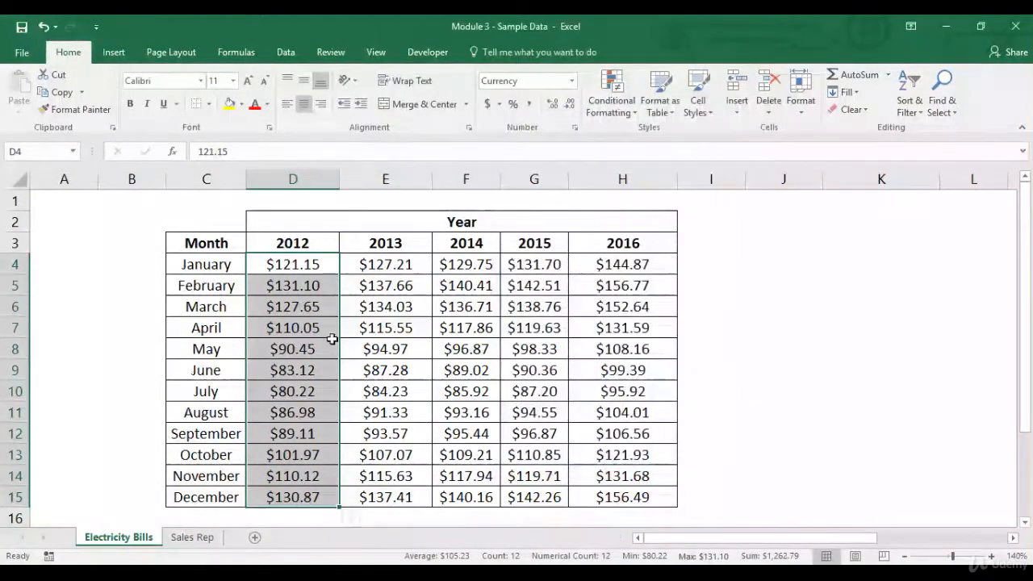
Step: Change the January 2012 amount in D4 to the negative value -121.15
{"action": "left_click", "coordinate": [303, 271]}
{"action": "double_click", "coordinate": [303, 271]}
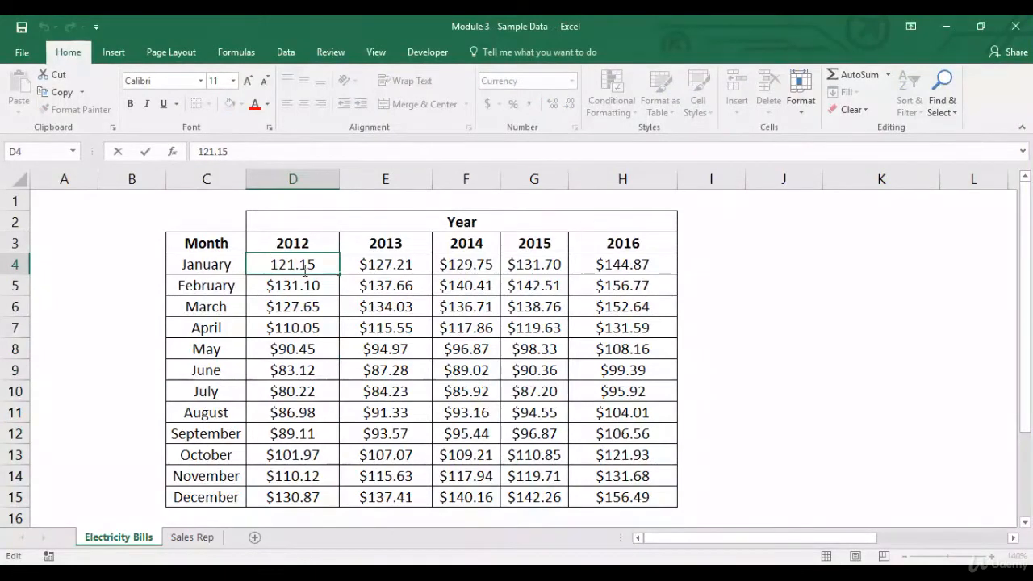
{"action": "type", "text": "-"}
{"action": "key", "text": "Return"}
Step: Apply a value-based Data Bar rule with solid fill and visible amounts to D4:D15, including the negative January value
{"action": "key", "text": "Up"}
{"action": "key", "text": "ctrl+shift+Down"}
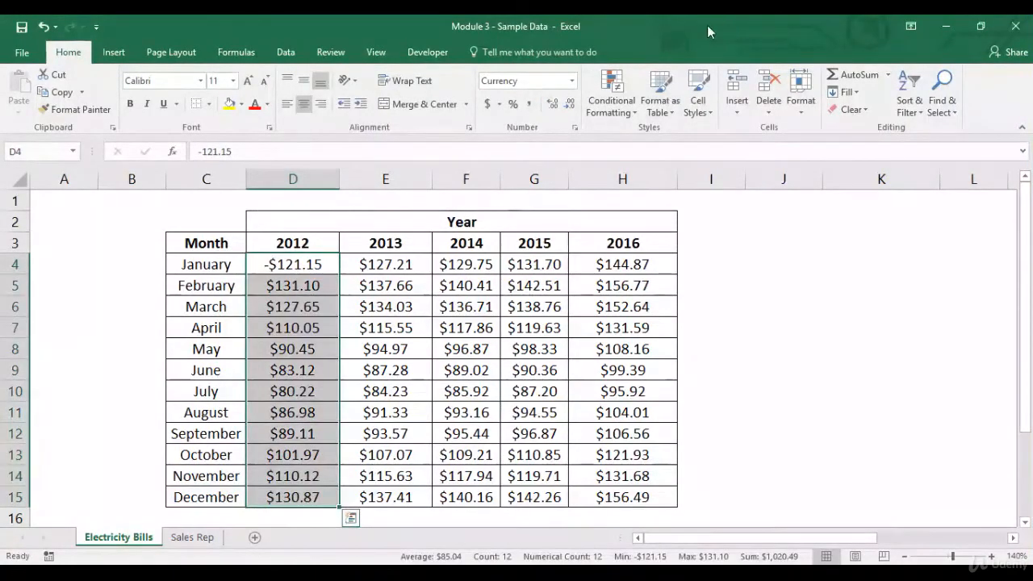
{"action": "left_click", "coordinate": [611, 97]}
{"action": "mouse_move", "coordinate": [617, 142]}
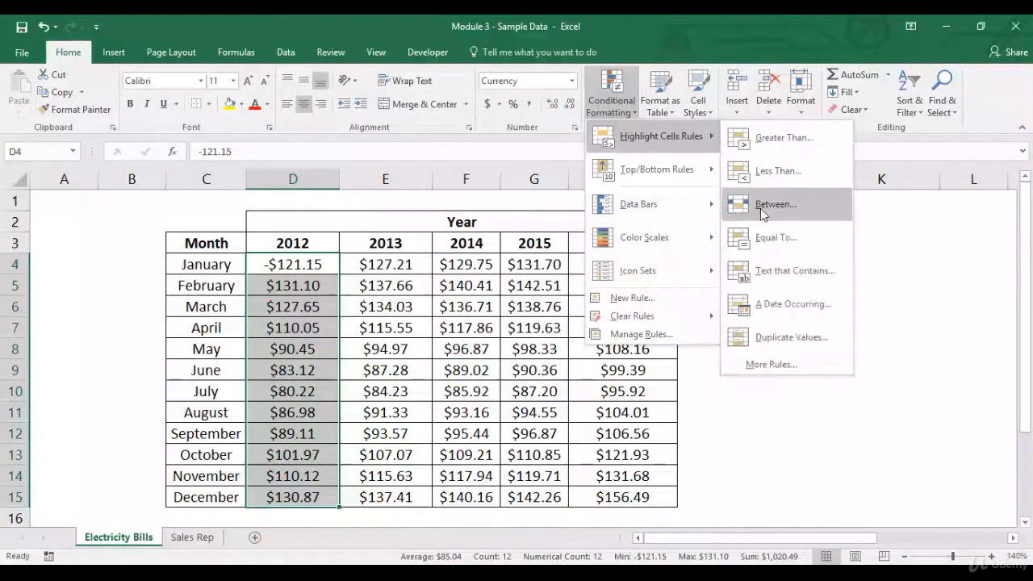
{"action": "left_click", "coordinate": [763, 364]}
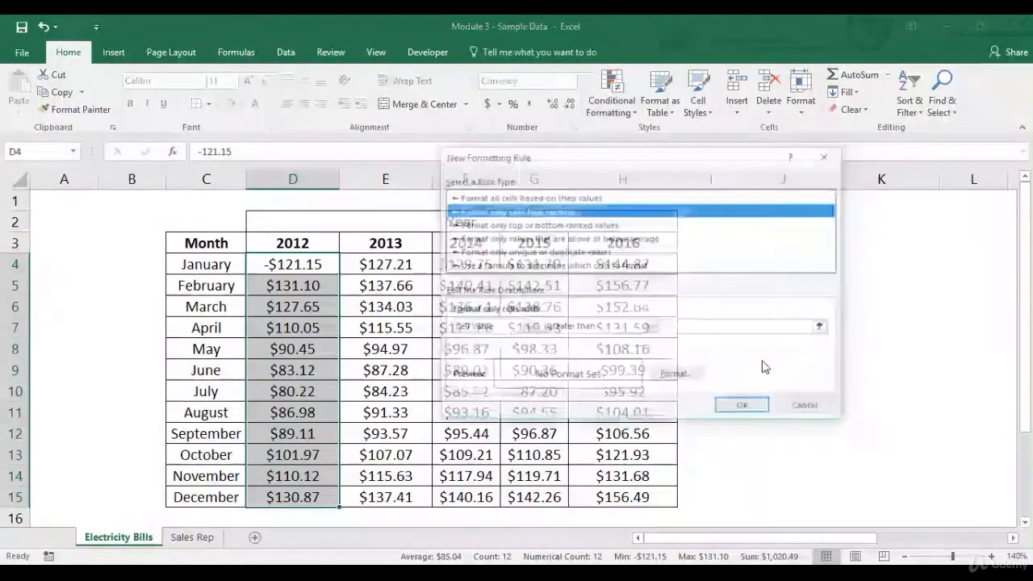
{"action": "left_click", "coordinate": [614, 197]}
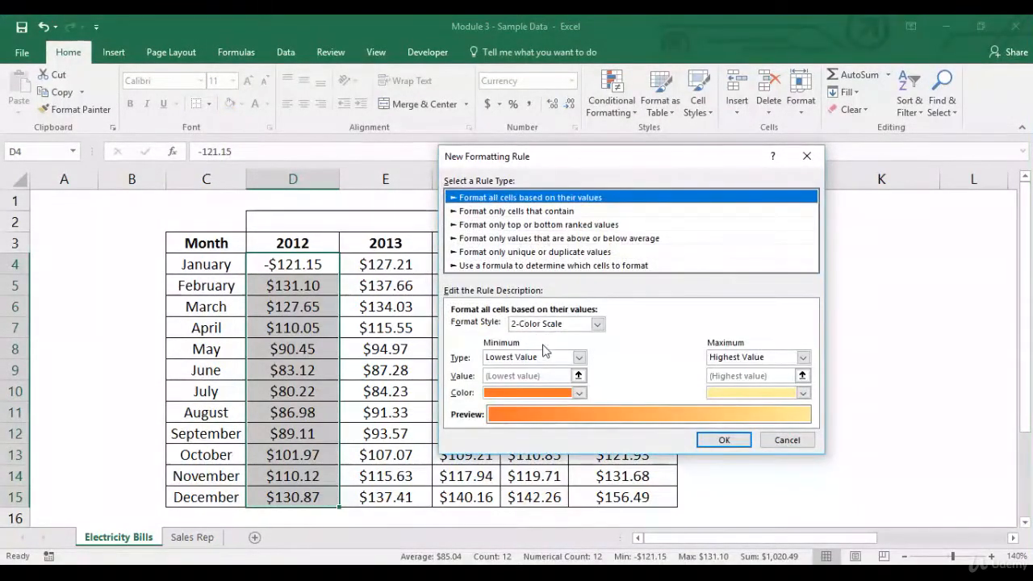
{"action": "left_click", "coordinate": [599, 323]}
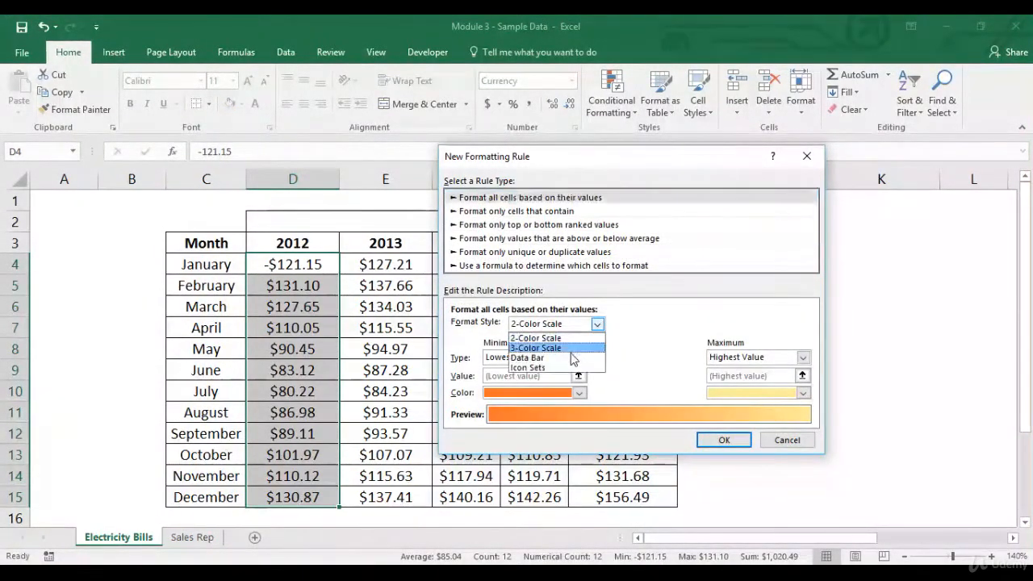
{"action": "left_click", "coordinate": [569, 363]}
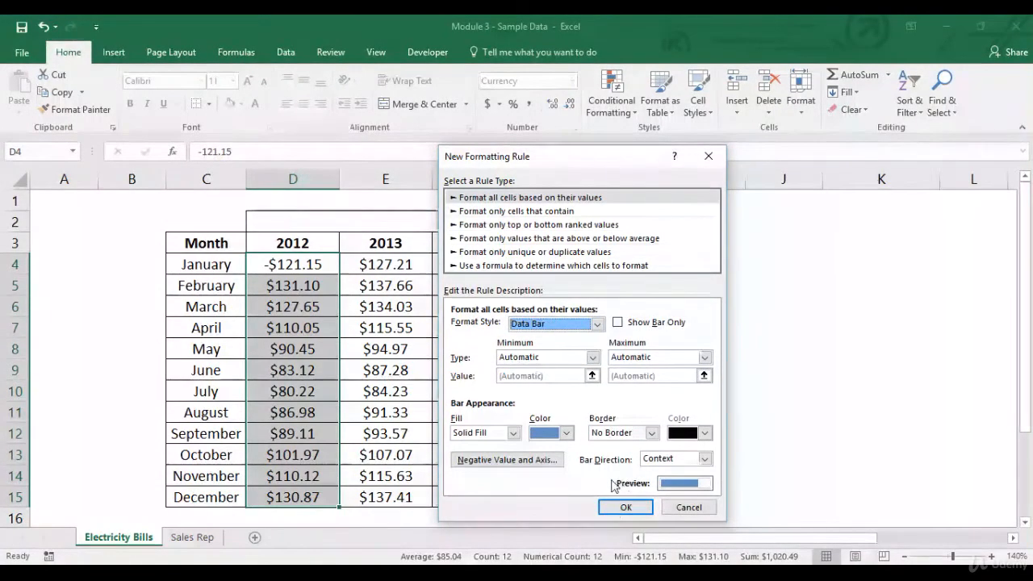
{"action": "left_click", "coordinate": [621, 507]}
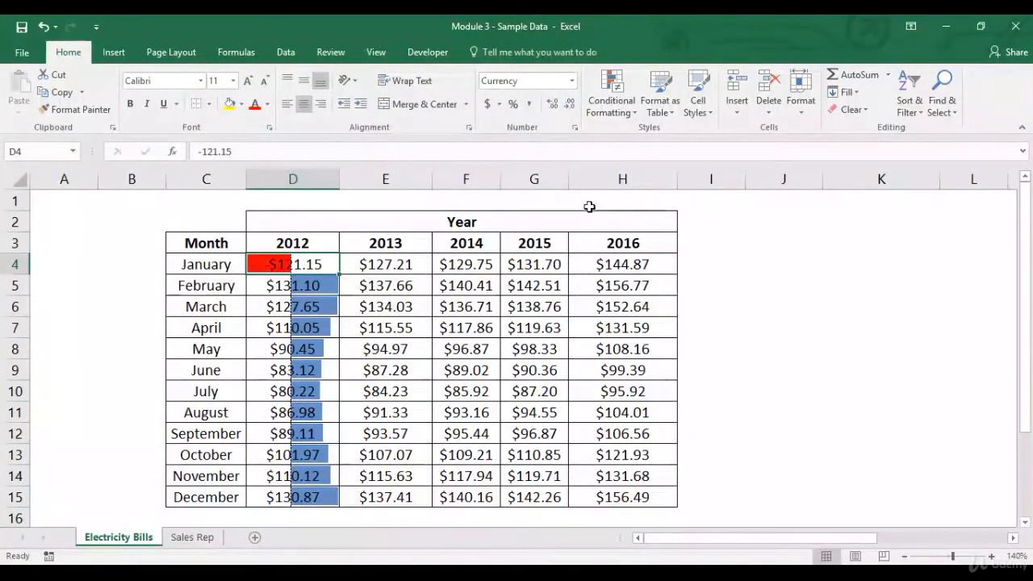
Step: Clear the data bar rule from the 2012 amounts, including the negative January value
{"action": "key", "text": "ctrl+shift+Down"}
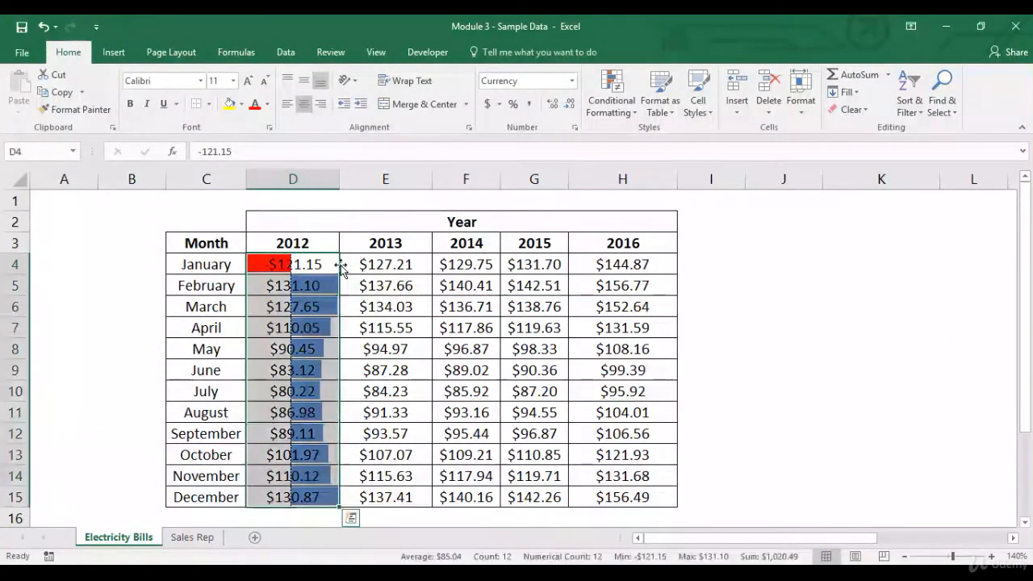
{"action": "left_click", "coordinate": [633, 111]}
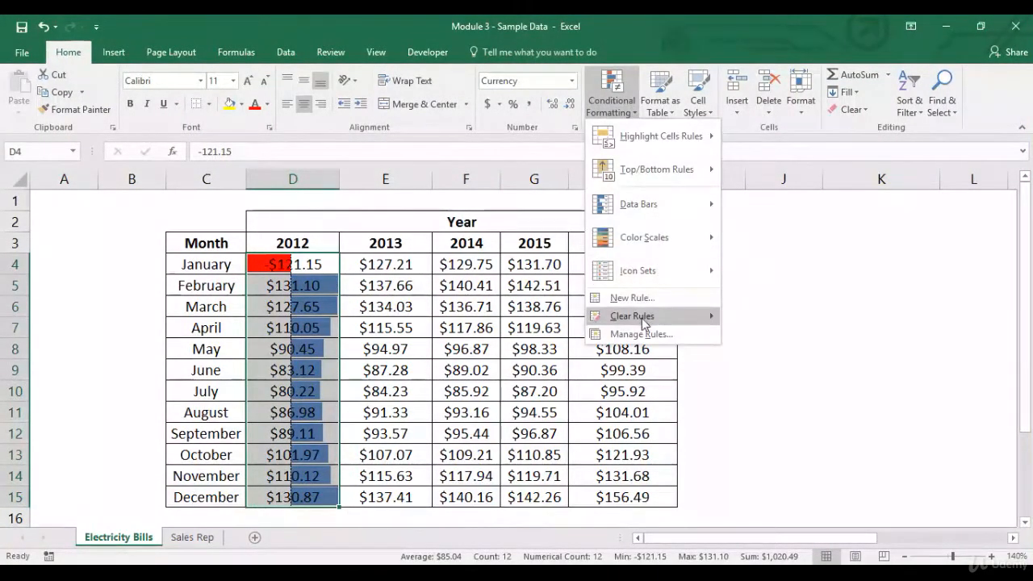
{"action": "mouse_move", "coordinate": [648, 325]}
{"action": "left_click", "coordinate": [737, 318]}
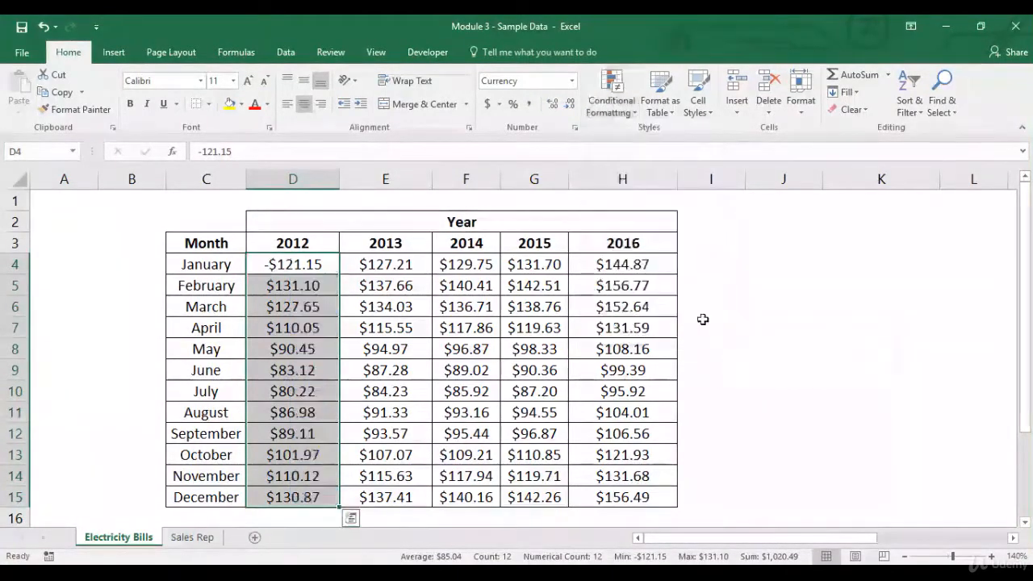
Step: Restore the January 2012 amount in D4 to the positive value 121.15
{"action": "left_click", "coordinate": [270, 267]}
{"action": "double_click", "coordinate": [269, 266]}
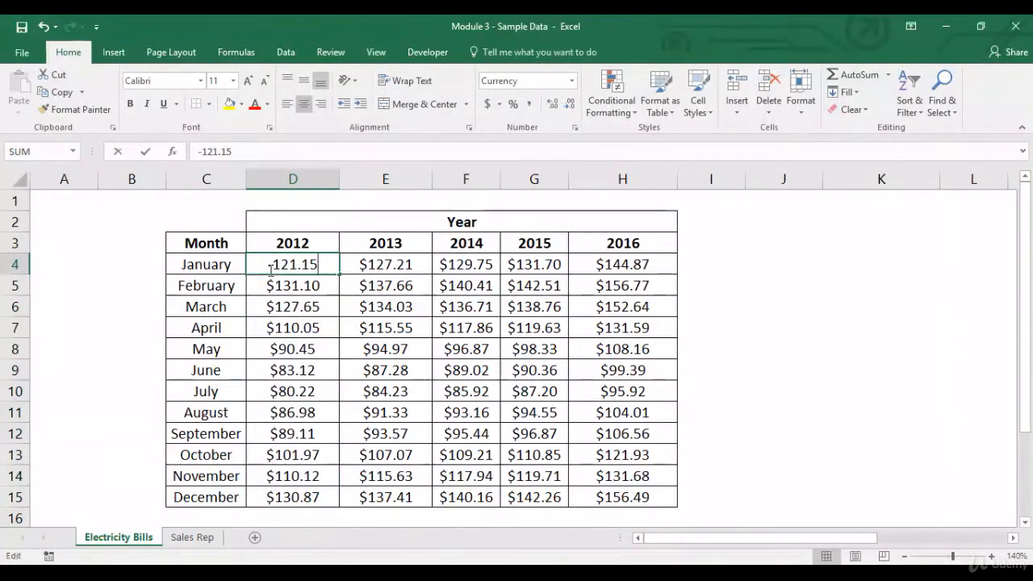
{"action": "key", "text": "BackSpace"}
{"action": "key", "text": "Return"}
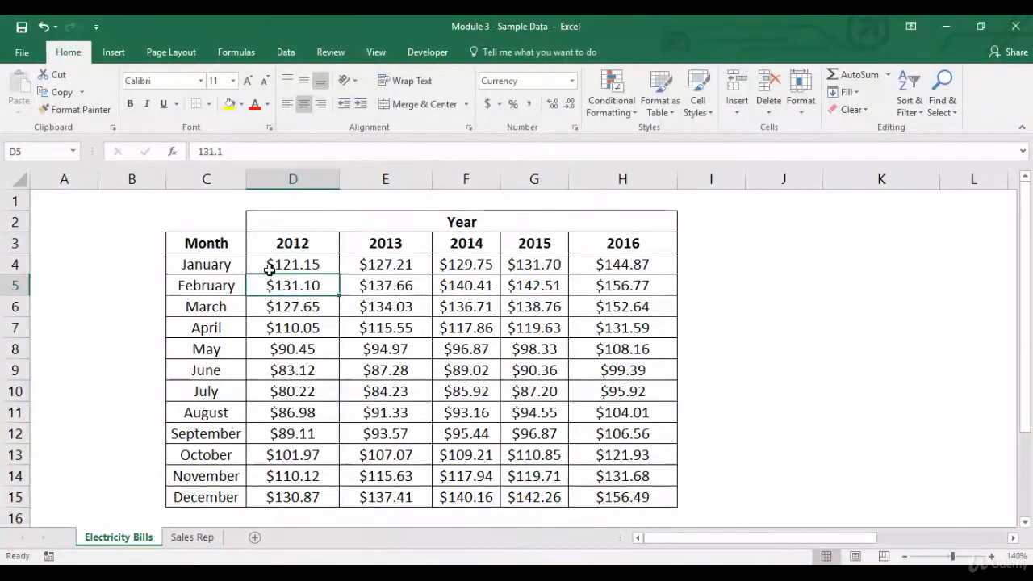
Step: Begin a new conditional formatting rule for D4:D15 that formats all cells based on their values
{"action": "left_click", "coordinate": [275, 270]}
{"action": "key", "text": "ctrl+shift+Down"}
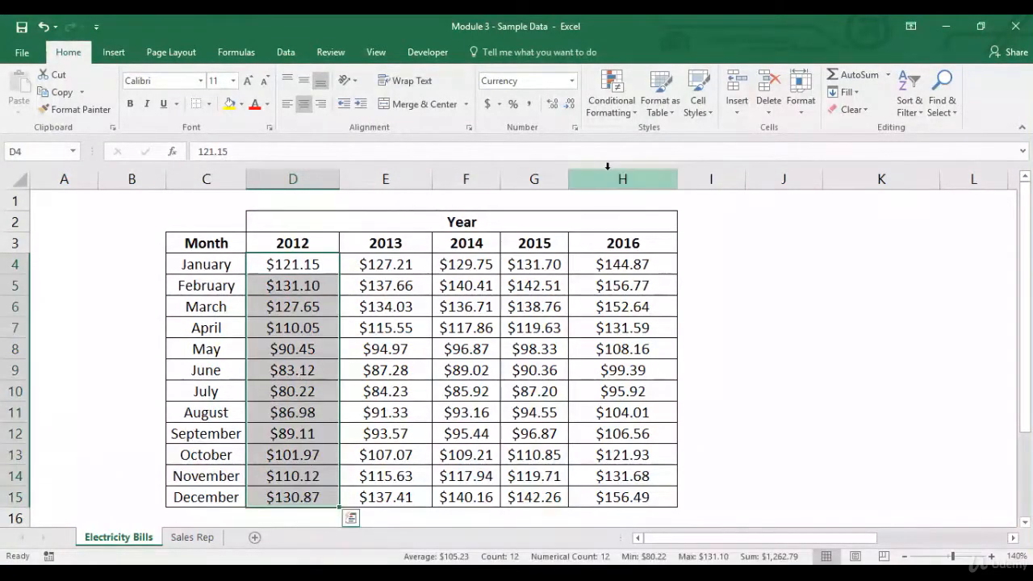
{"action": "left_click", "coordinate": [622, 118]}
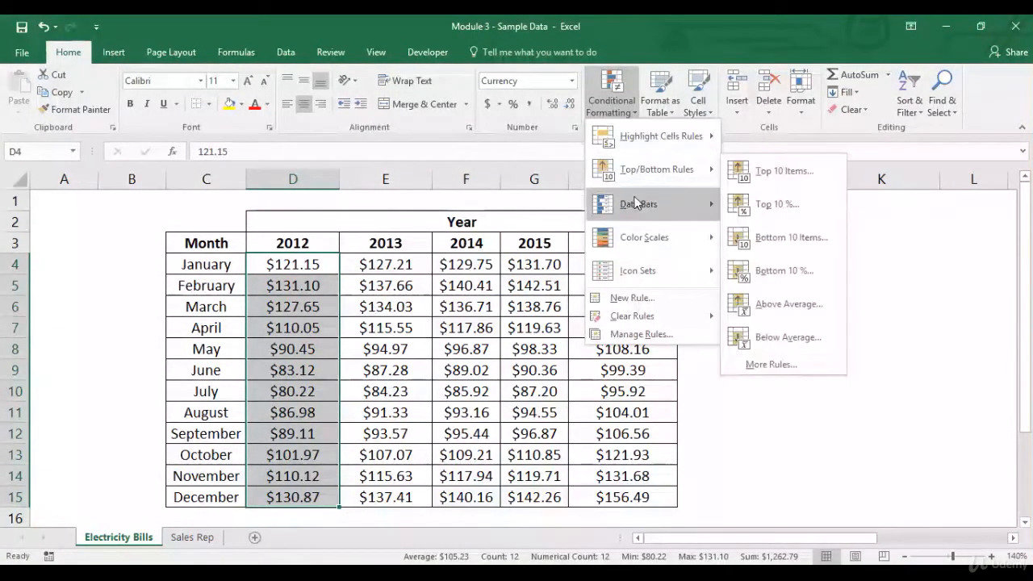
{"action": "mouse_move", "coordinate": [699, 129]}
{"action": "left_click", "coordinate": [794, 364]}
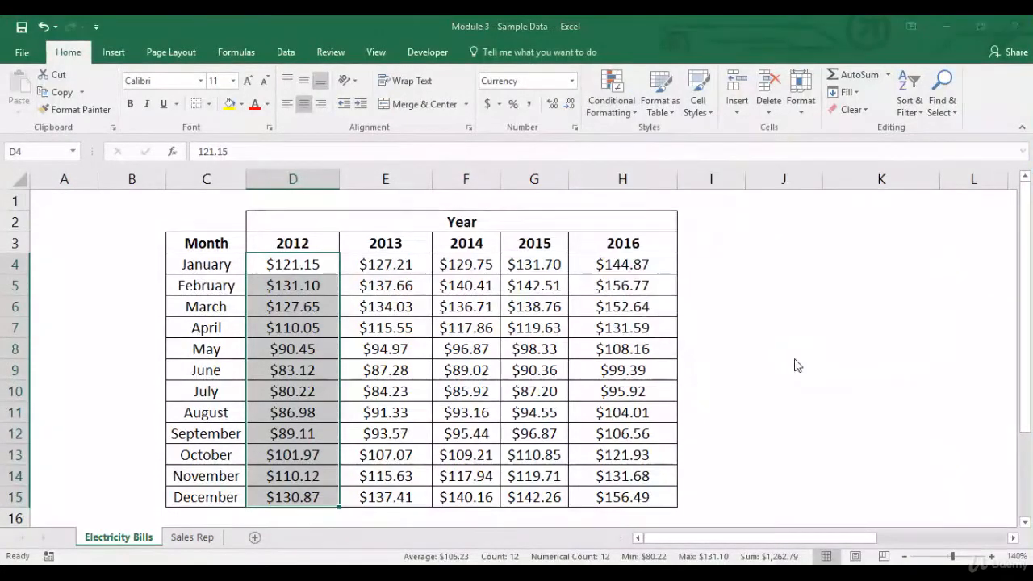
{"action": "left_click", "coordinate": [539, 249]}
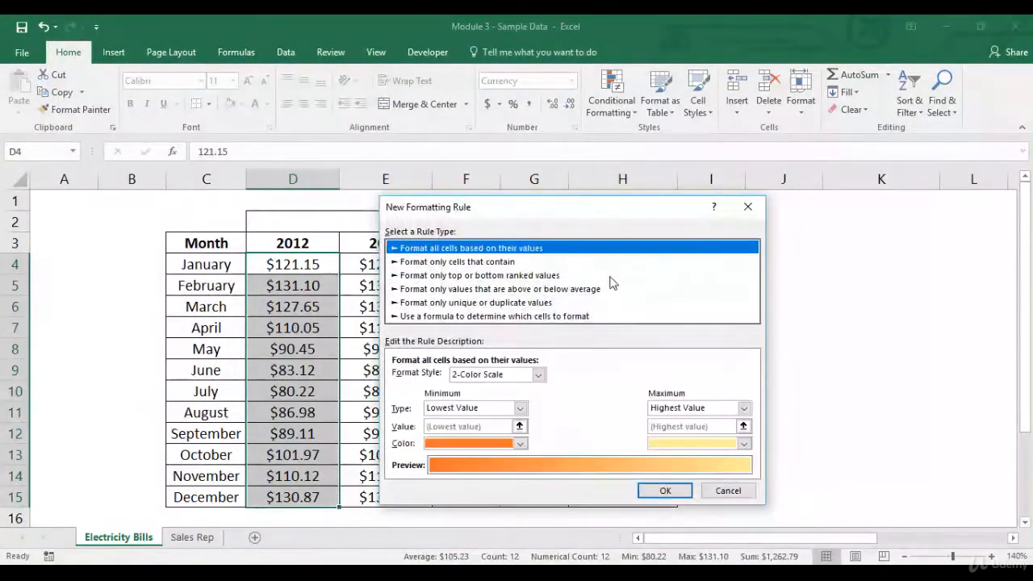
Step: Switch the rule's format style to Data Bar and review its negative value and axis settings without changing them
{"action": "left_click", "coordinate": [538, 377]}
{"action": "left_click", "coordinate": [529, 409]}
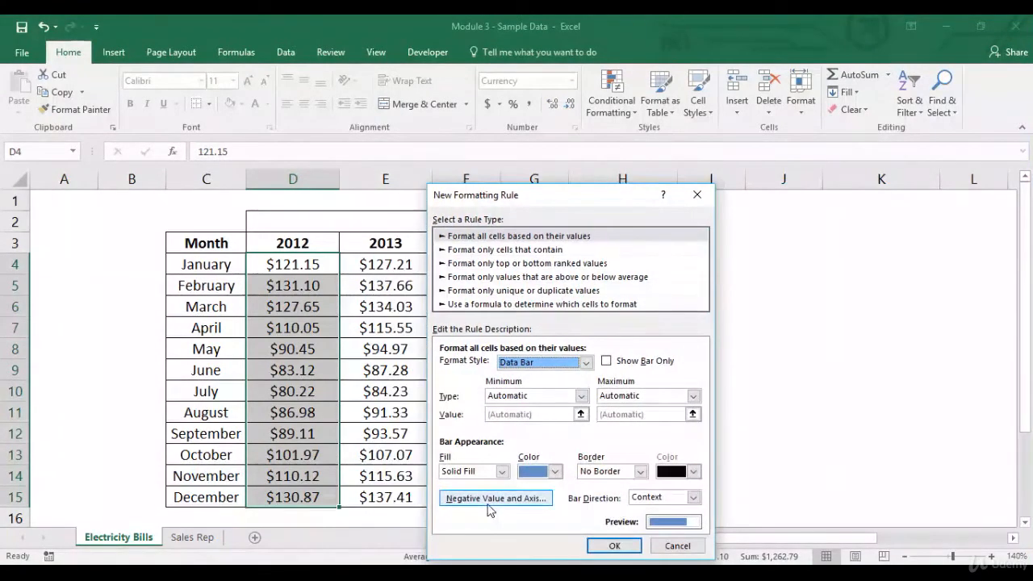
{"action": "left_click", "coordinate": [492, 499]}
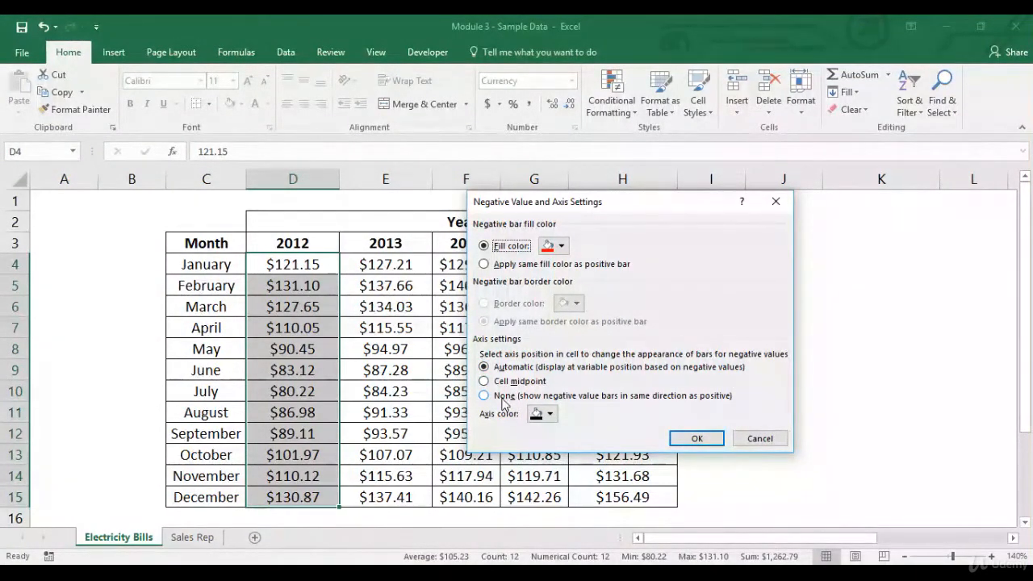
{"action": "left_click", "coordinate": [758, 438]}
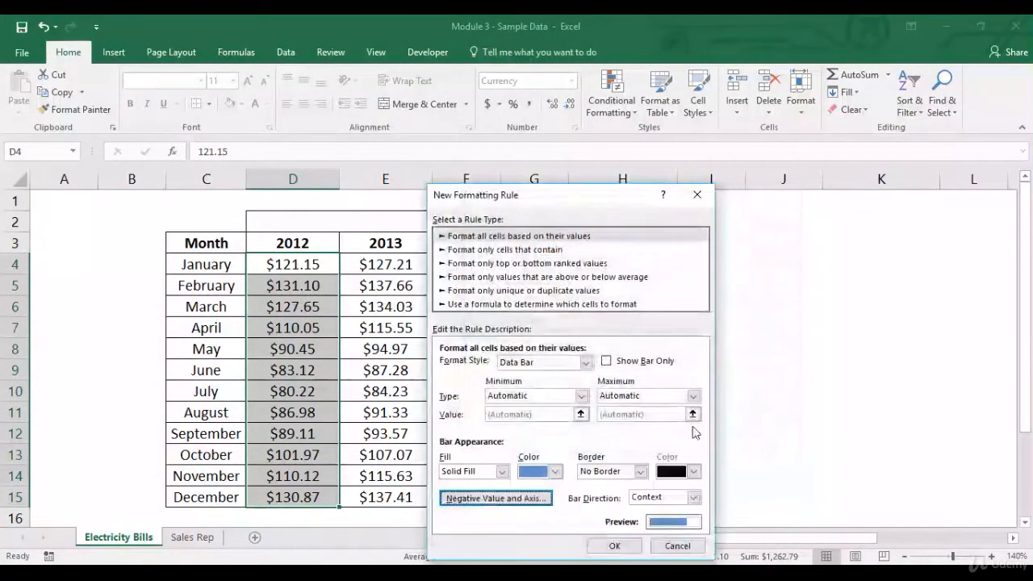
Step: Change the format style to Icon Sets with 3 Arrows (Colored) and apply the rule at 67 and 33 percent
{"action": "left_click", "coordinate": [587, 364]}
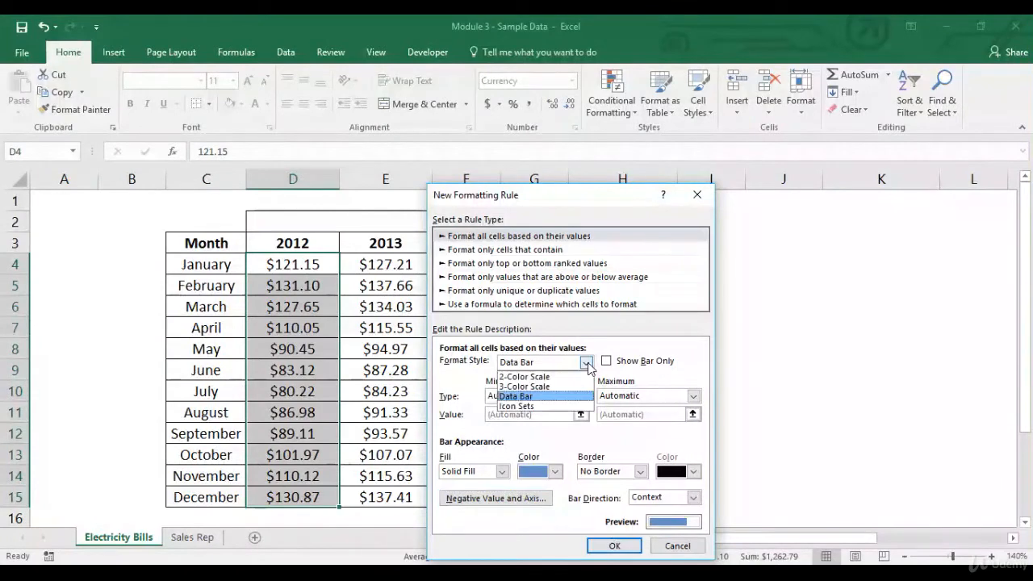
{"action": "left_click", "coordinate": [546, 407]}
{"action": "left_click", "coordinate": [585, 384]}
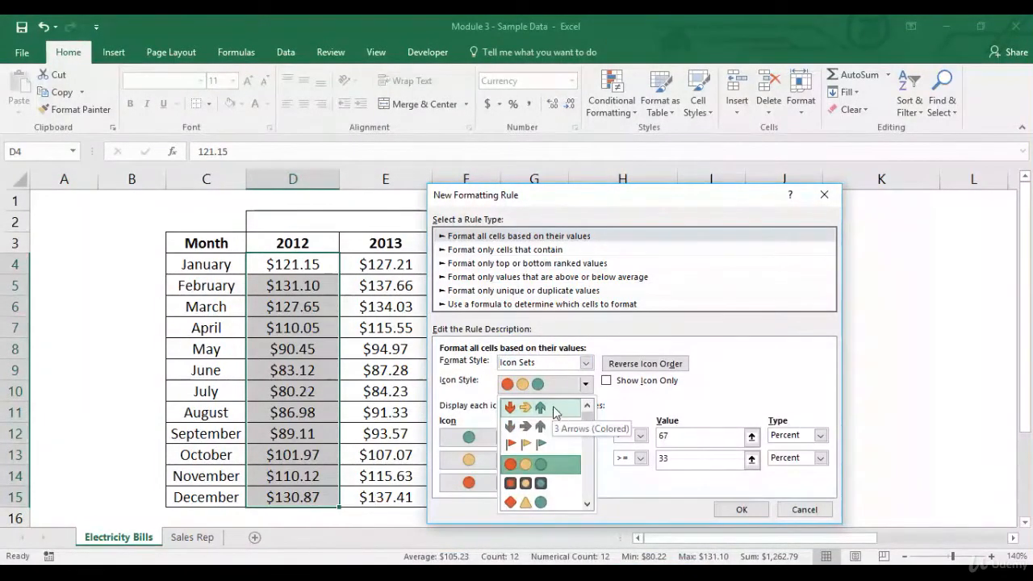
{"action": "left_click", "coordinate": [555, 410]}
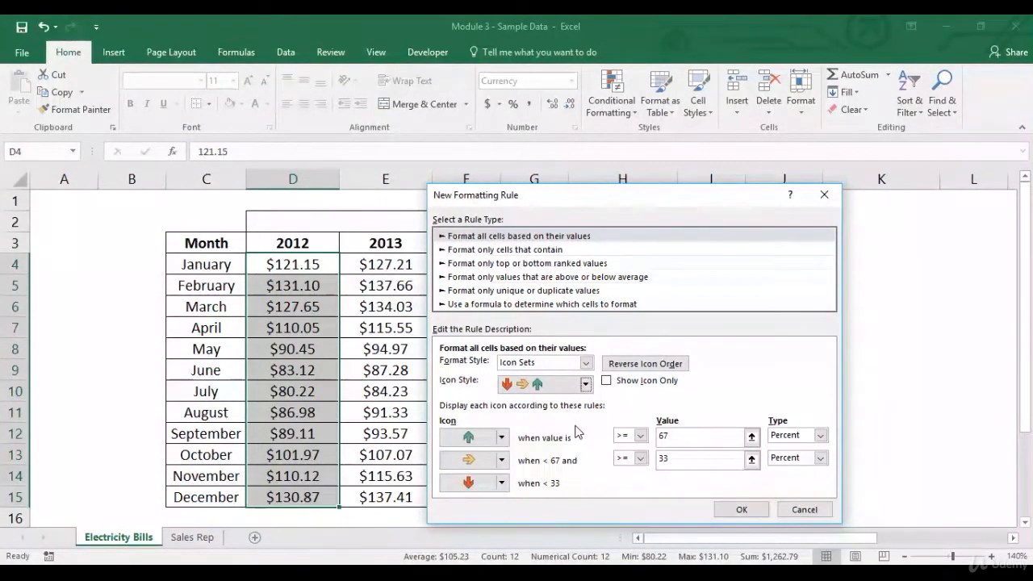
{"action": "left_click", "coordinate": [751, 511]}
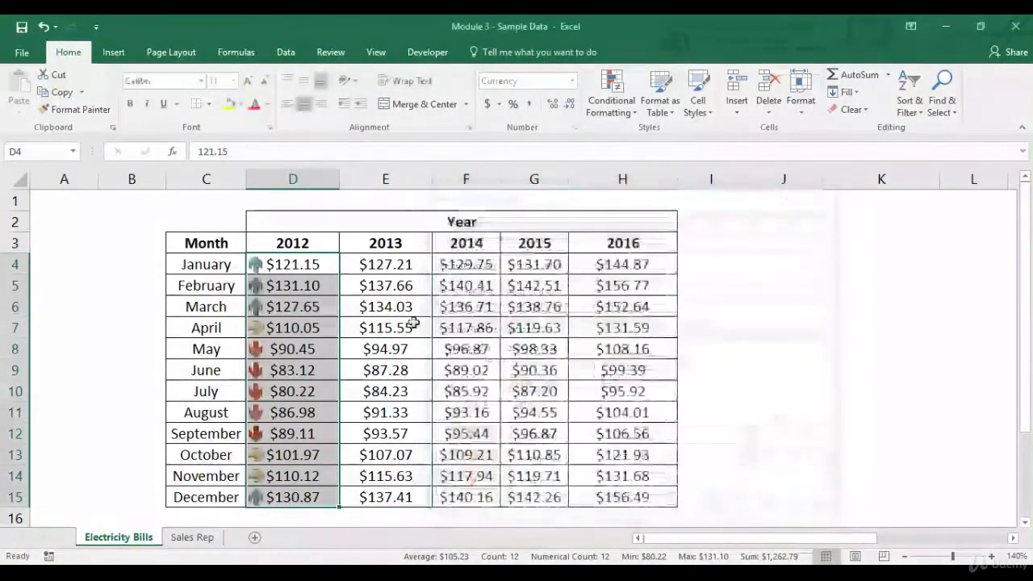
Step: Examine which 2012 amounts carry the up, down and sideways arrows, going through each group of months
{"action": "double_click", "coordinate": [313, 265]}
{"action": "key", "text": "Escape"}
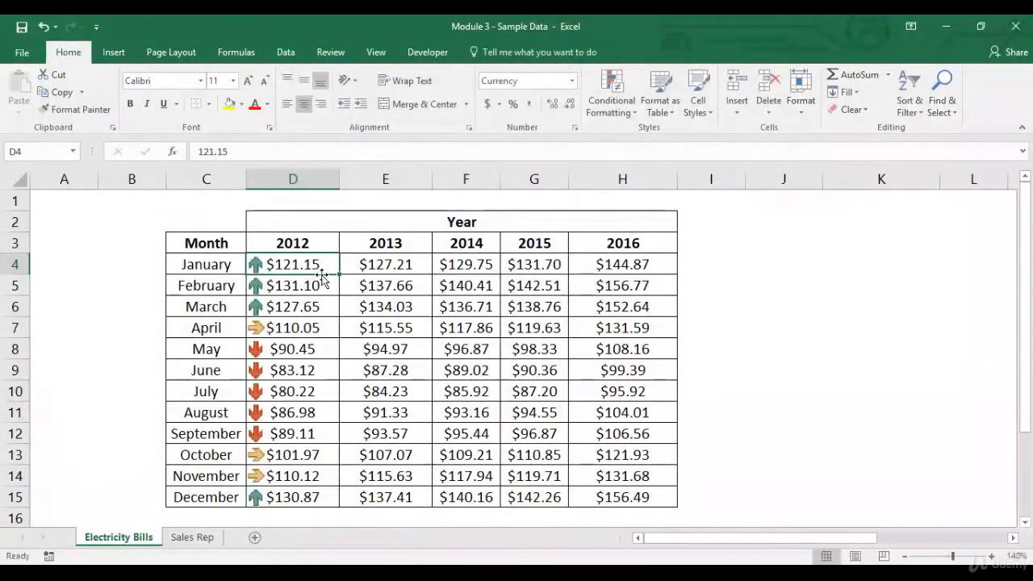
{"action": "left_click_drag", "start_coordinate": [311, 267], "coordinate": [305, 307]}
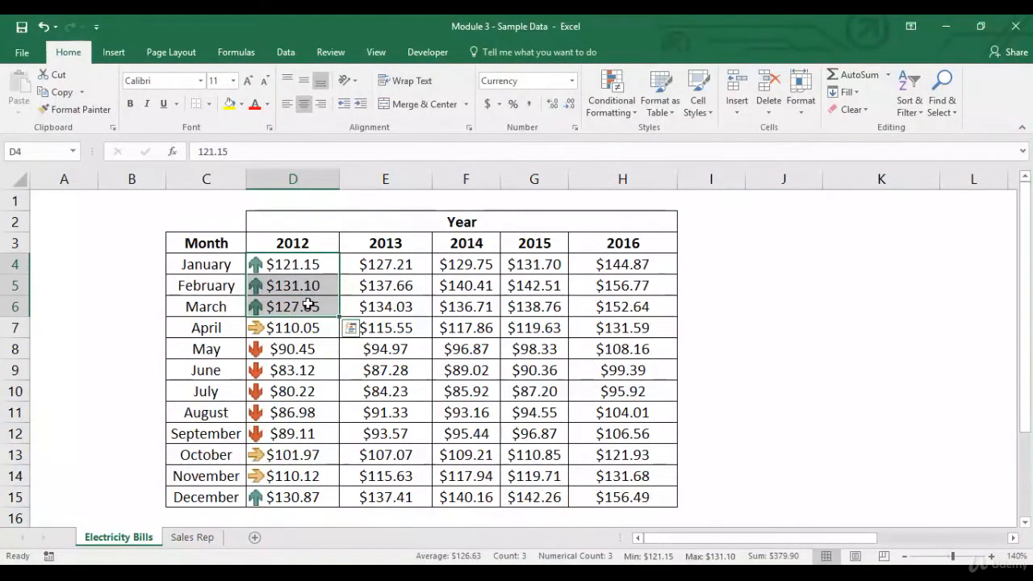
{"action": "left_click", "coordinate": [272, 498], "text": "ctrl"}
{"action": "left_click_drag", "start_coordinate": [307, 357], "coordinate": [303, 434]}
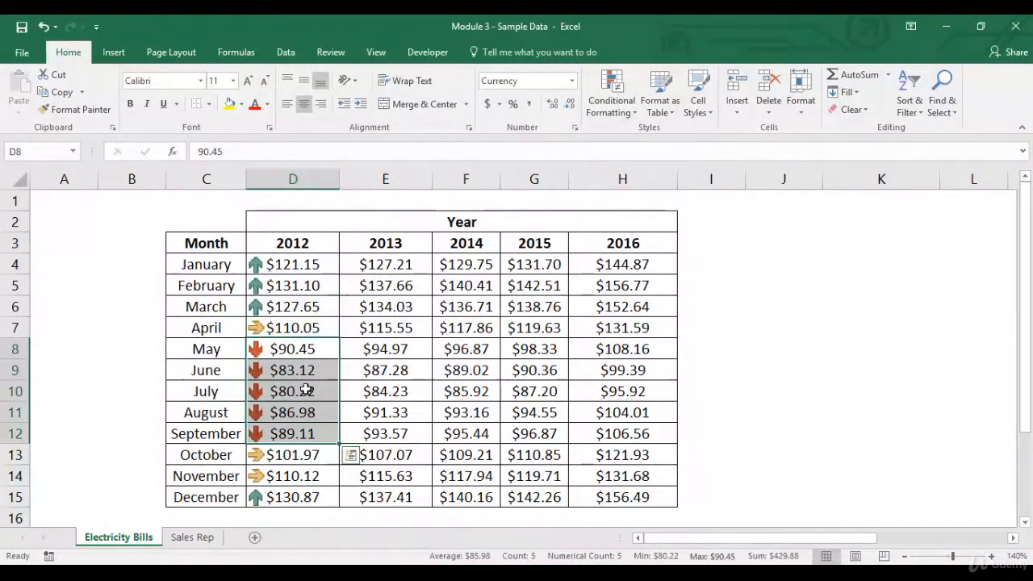
{"action": "left_click", "coordinate": [312, 332]}
{"action": "left_click_drag", "start_coordinate": [289, 457], "coordinate": [307, 473]}
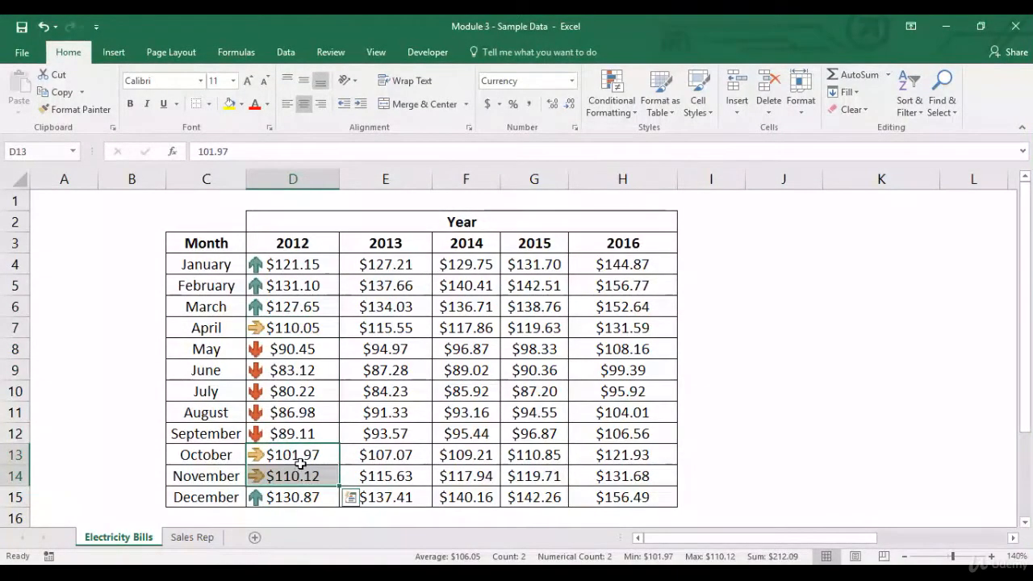
{"action": "left_click", "coordinate": [300, 462]}
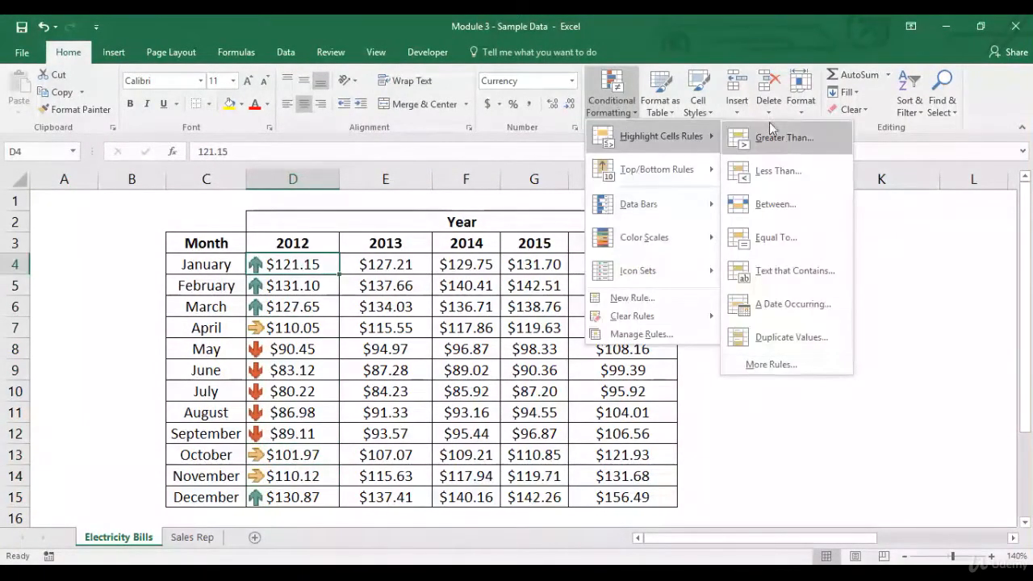
{"action": "left_click", "coordinate": [775, 370]}
{"action": "left_click", "coordinate": [571, 269]}
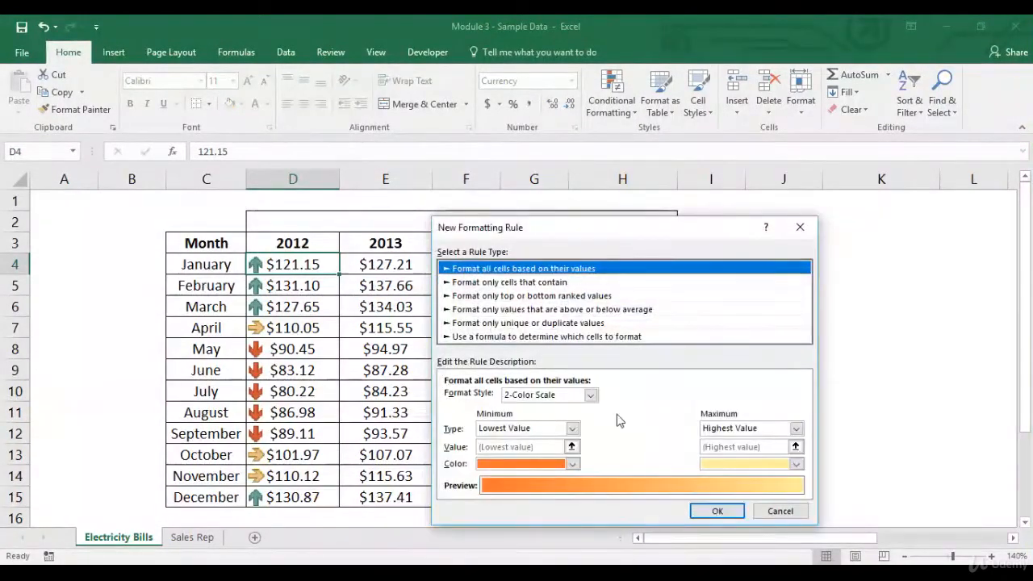
{"action": "key", "text": "Escape"}
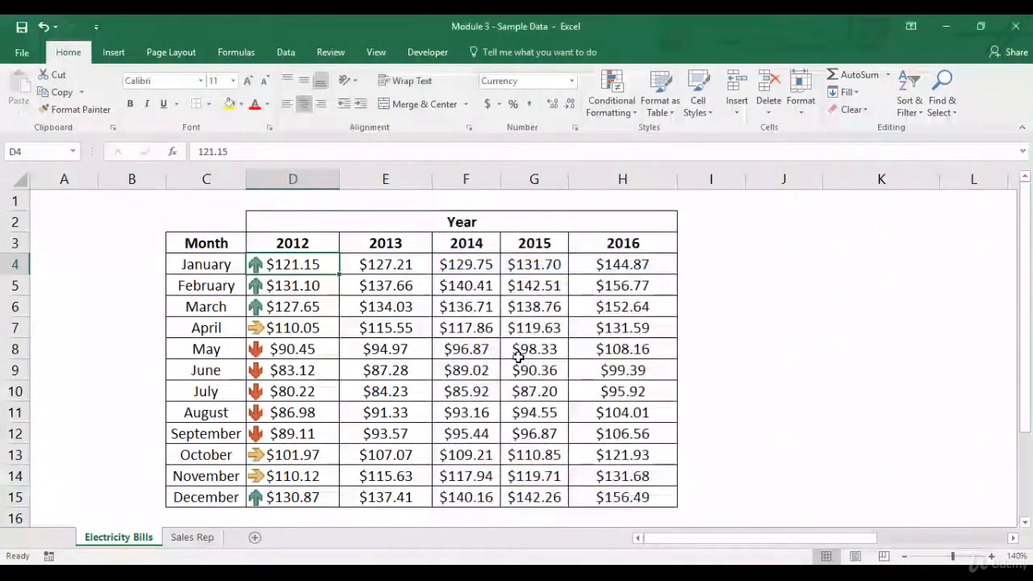
Step: Set up a new value-based Icon Sets rule for D4:D15 using the 3 Arrows (Colored) style
{"action": "key", "text": "ctrl+shift+Down"}
{"action": "left_click", "coordinate": [612, 100]}
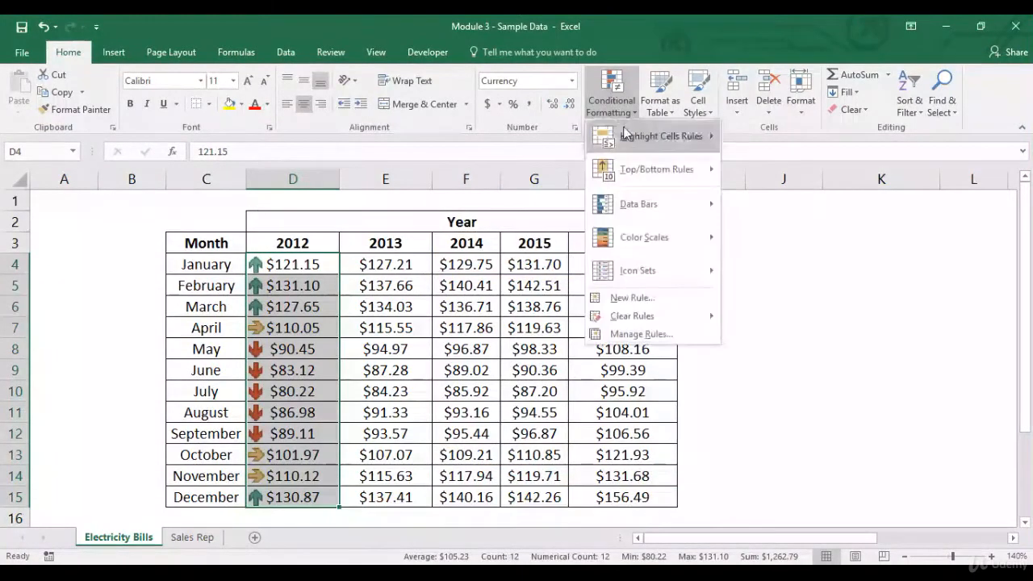
{"action": "mouse_move", "coordinate": [637, 135]}
{"action": "left_click", "coordinate": [772, 364]}
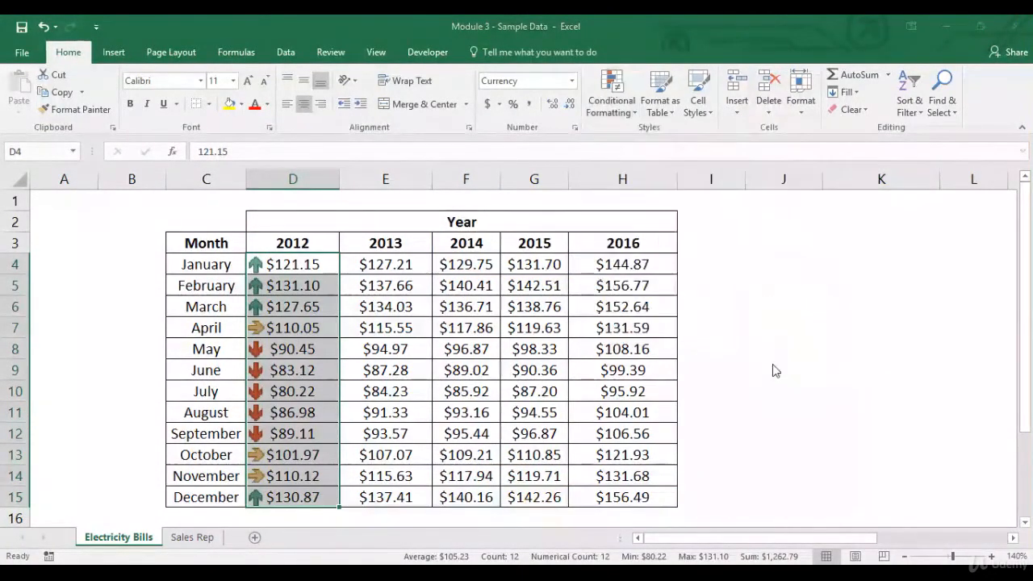
{"action": "left_click", "coordinate": [583, 285]}
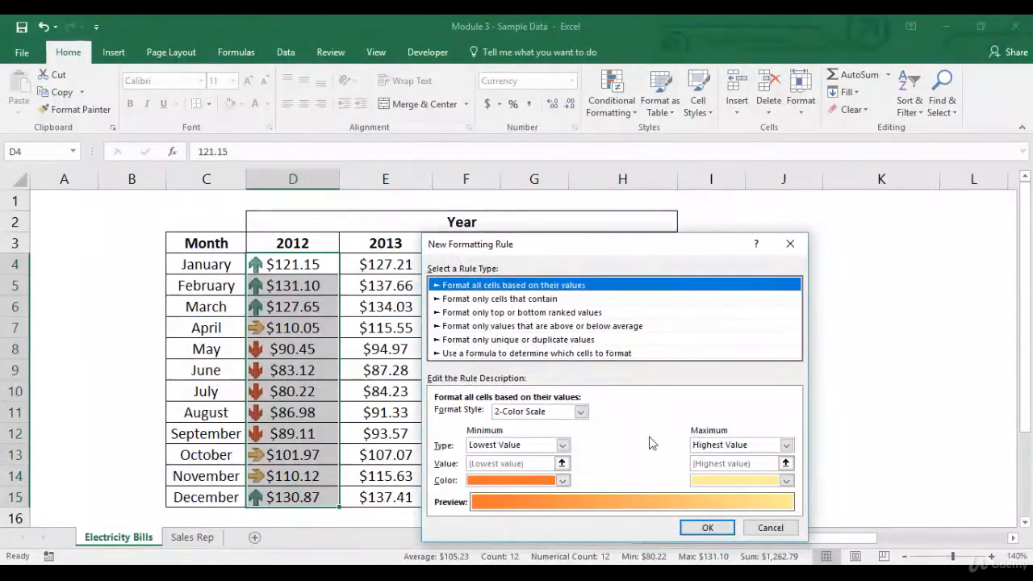
{"action": "left_click", "coordinate": [569, 413]}
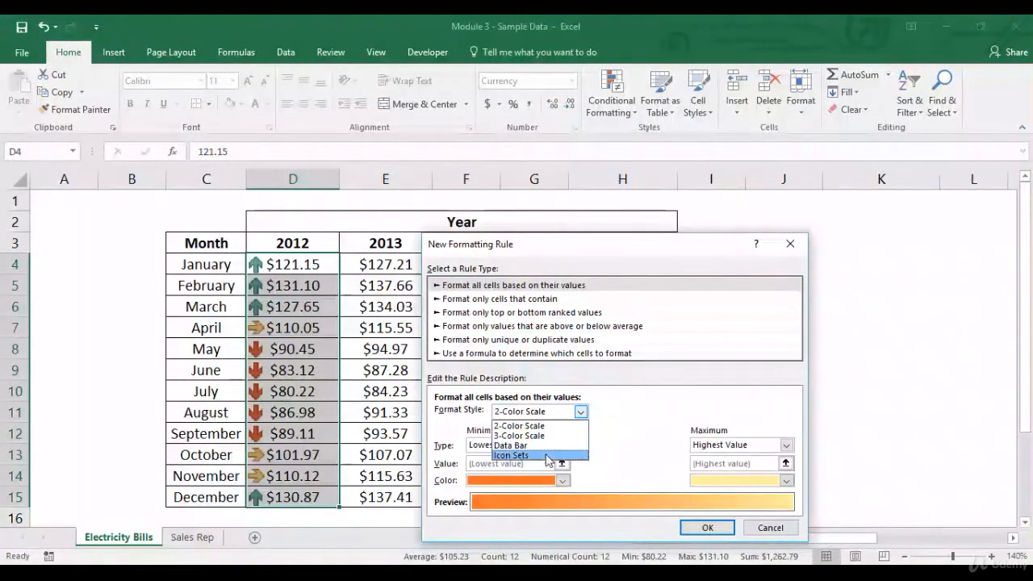
{"action": "left_click", "coordinate": [567, 455]}
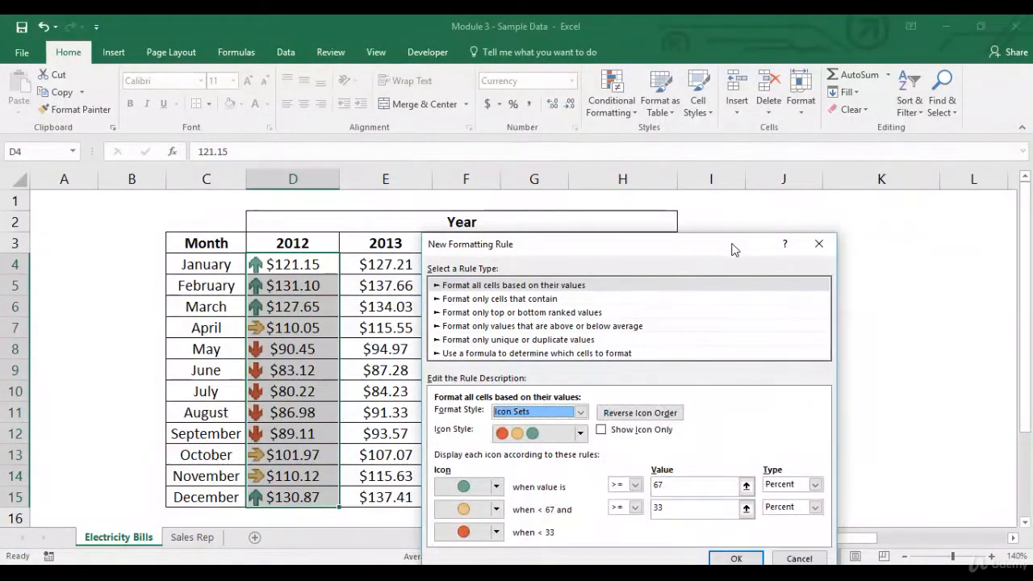
{"action": "left_click_drag", "start_coordinate": [734, 249], "coordinate": [729, 79]}
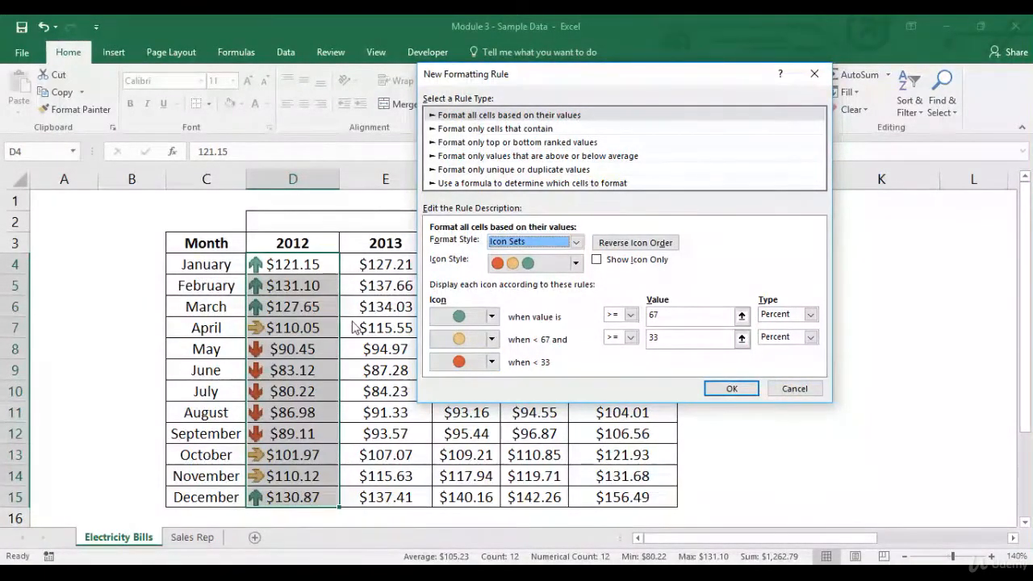
{"action": "left_click", "coordinate": [575, 263]}
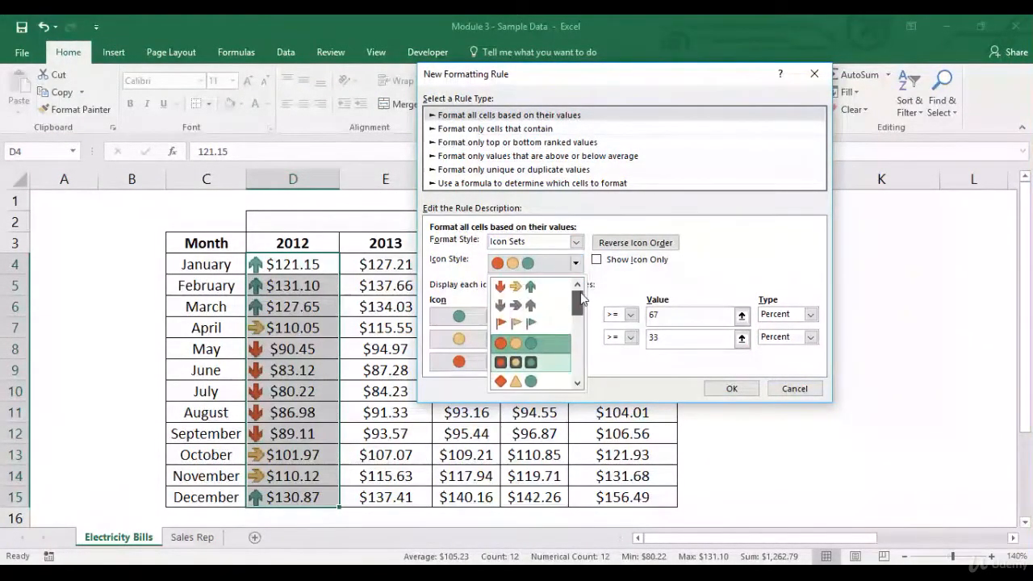
{"action": "left_click", "coordinate": [556, 300]}
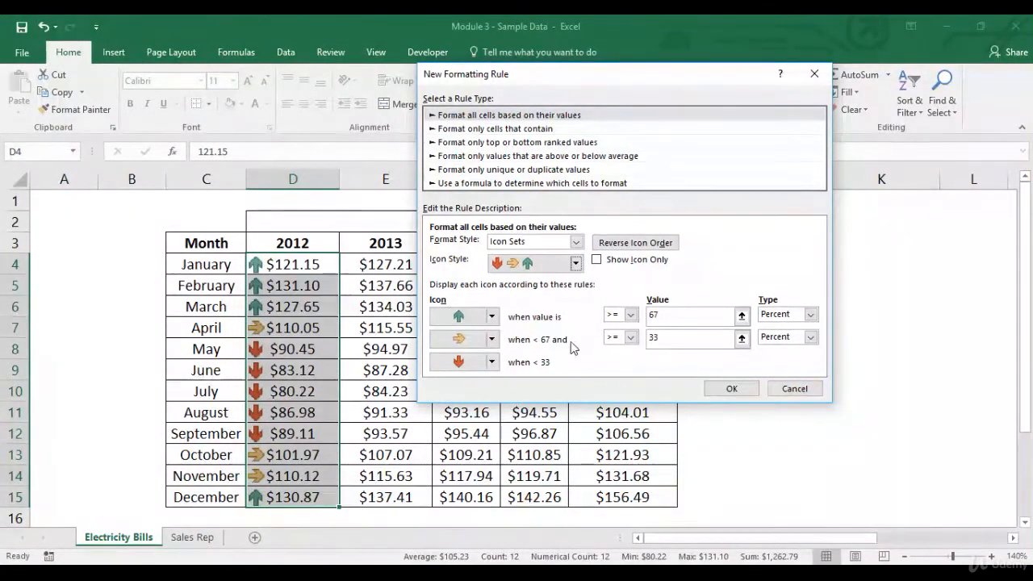
Step: Set the green up arrow's threshold to 50 percent and apply the icon set rule
{"action": "left_click", "coordinate": [678, 337]}
{"action": "key", "text": "BackSpace"}
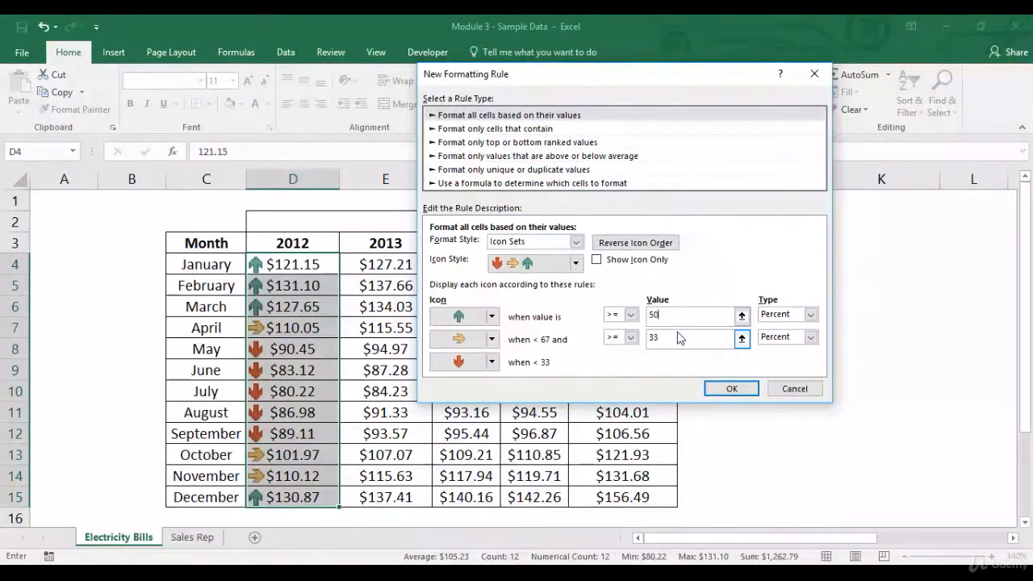
{"action": "type", "text": "+$C$4"}
{"action": "type", "text": "0"}
{"action": "left_click", "coordinate": [726, 389]}
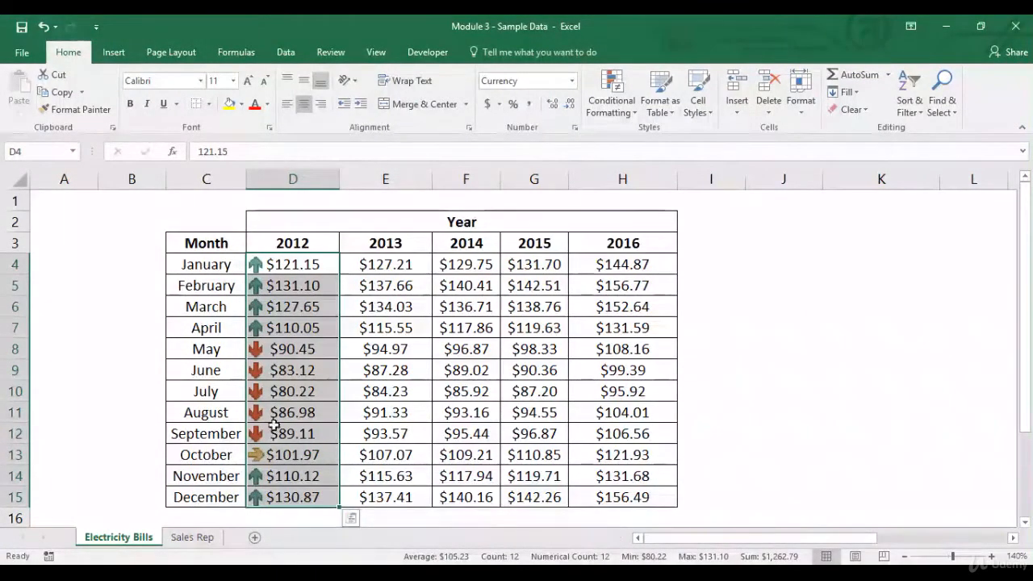
Step: Check the October, January to April, and November to December amounts against their arrows under the adjusted threshold
{"action": "left_click", "coordinate": [291, 461]}
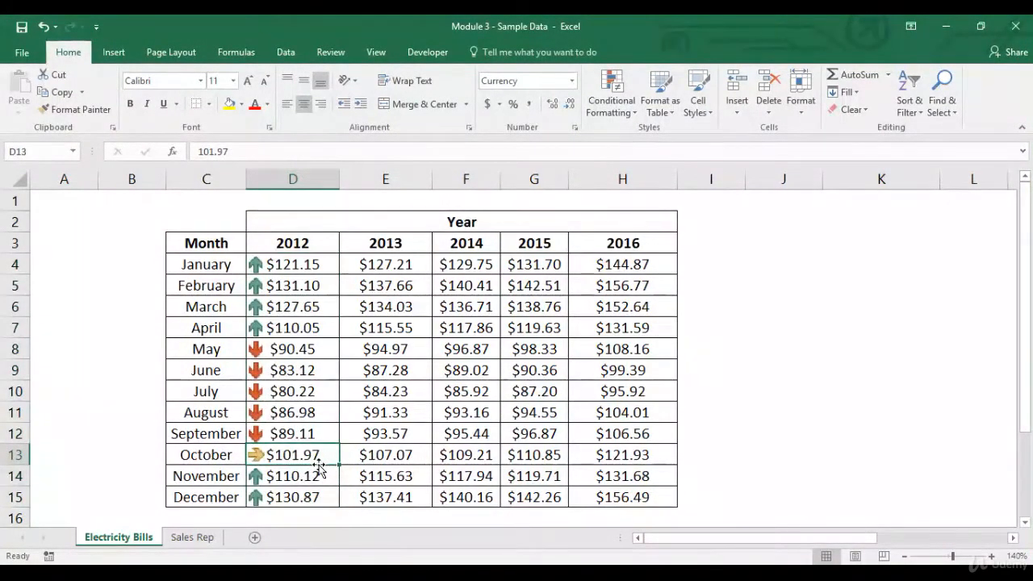
{"action": "left_click_drag", "start_coordinate": [300, 334], "coordinate": [310, 264]}
{"action": "left_click", "coordinate": [300, 485]}
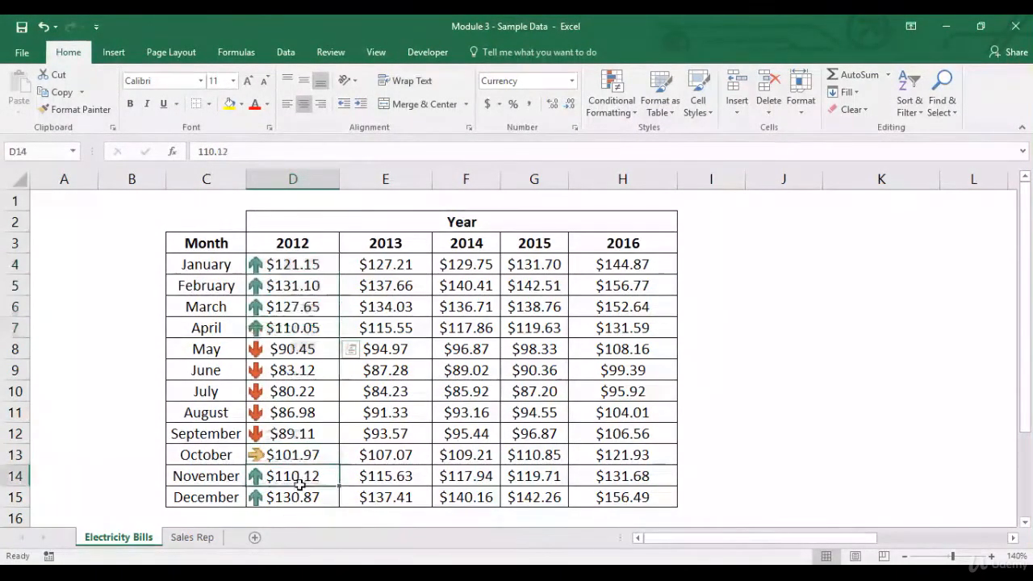
{"action": "left_click_drag", "start_coordinate": [300, 484], "coordinate": [316, 498]}
{"action": "left_click_drag", "start_coordinate": [312, 266], "coordinate": [309, 492]}
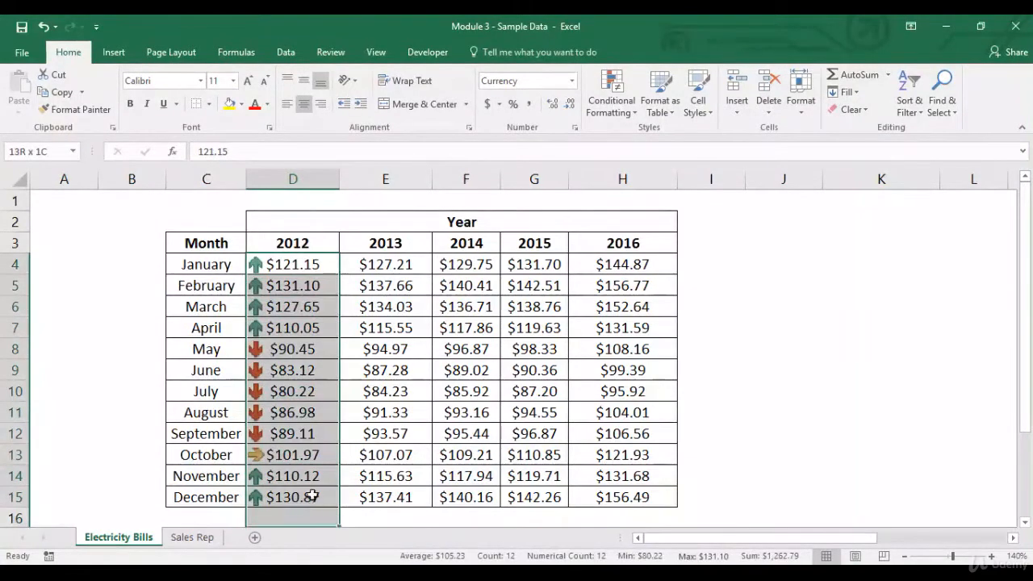
{"action": "left_click", "coordinate": [611, 119]}
{"action": "mouse_move", "coordinate": [637, 135]}
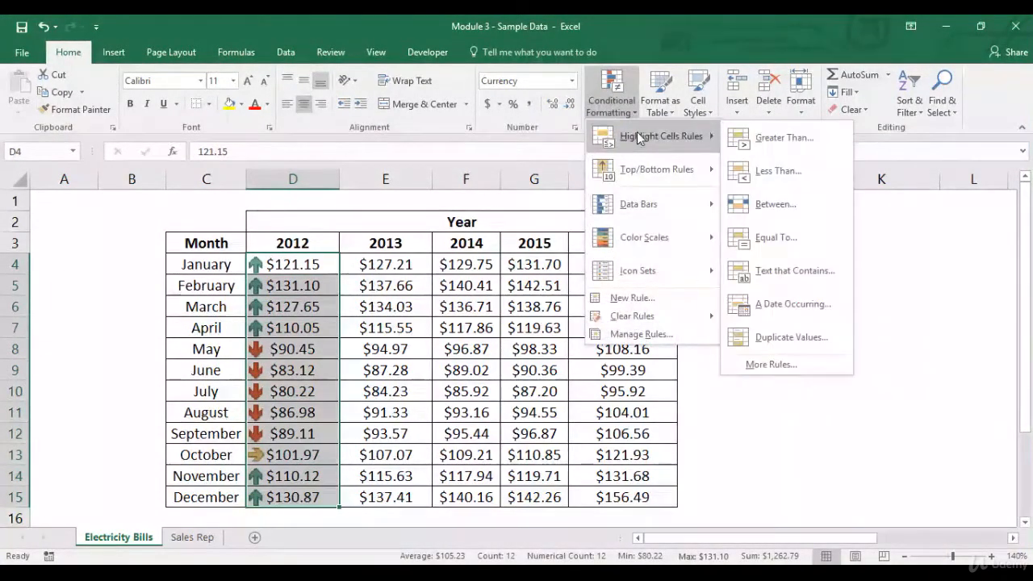
{"action": "left_click", "coordinate": [771, 364]}
{"action": "left_click", "coordinate": [574, 149]}
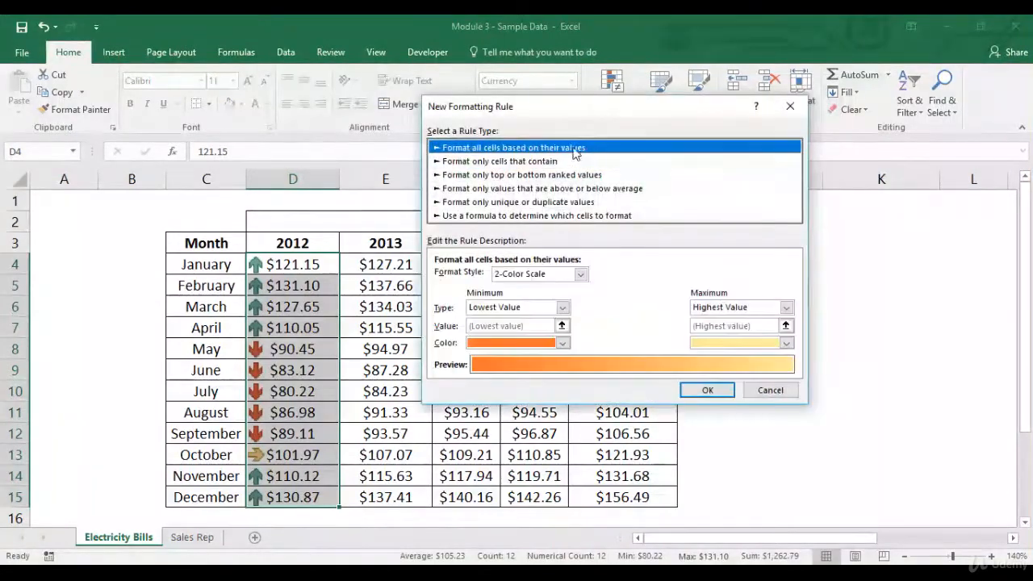
{"action": "left_click", "coordinate": [580, 274]}
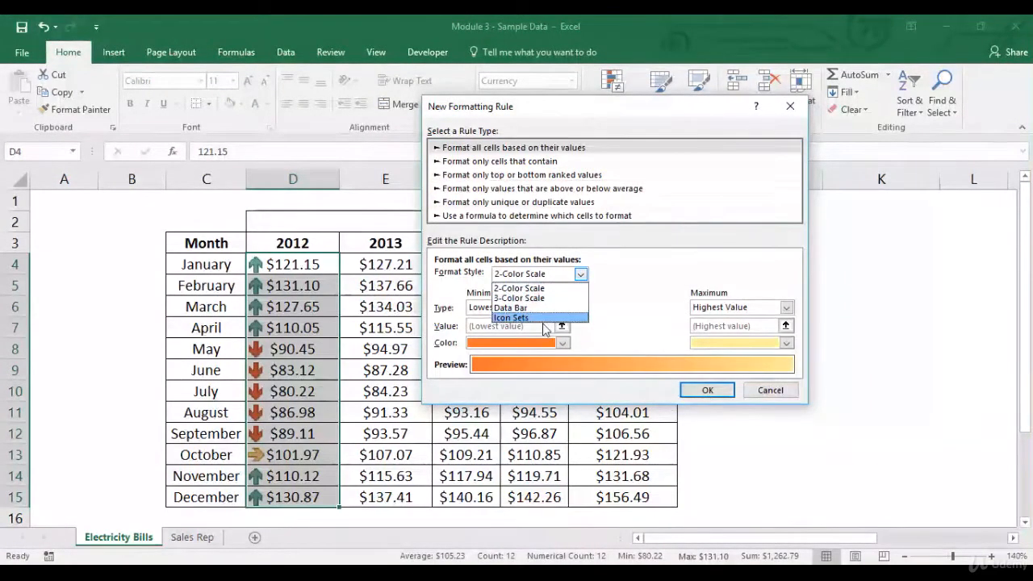
{"action": "left_click", "coordinate": [544, 319]}
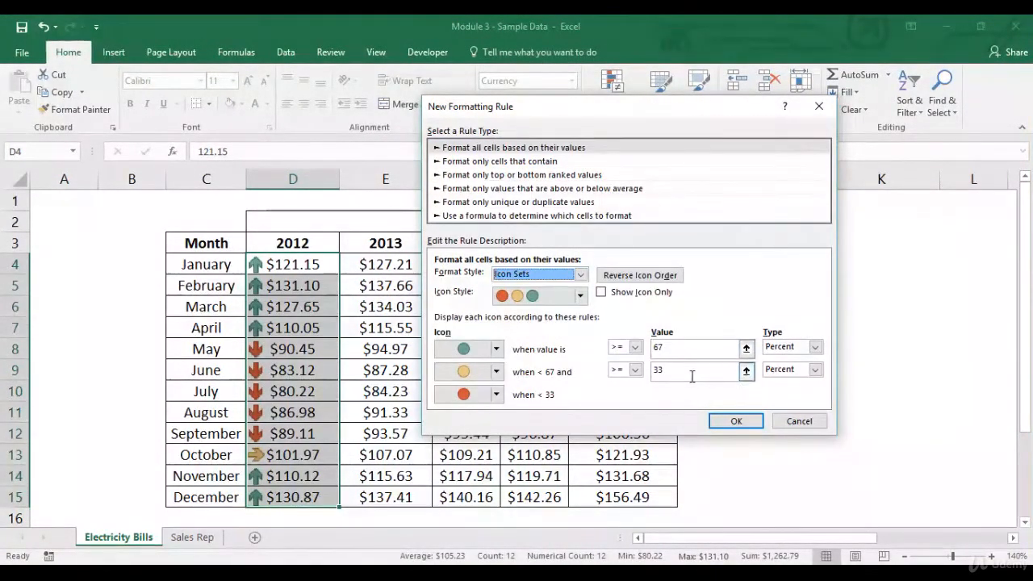
{"action": "left_click", "coordinate": [580, 295]}
{"action": "left_click_drag", "start_coordinate": [582, 349], "coordinate": [581, 321]}
{"action": "left_click", "coordinate": [525, 319]}
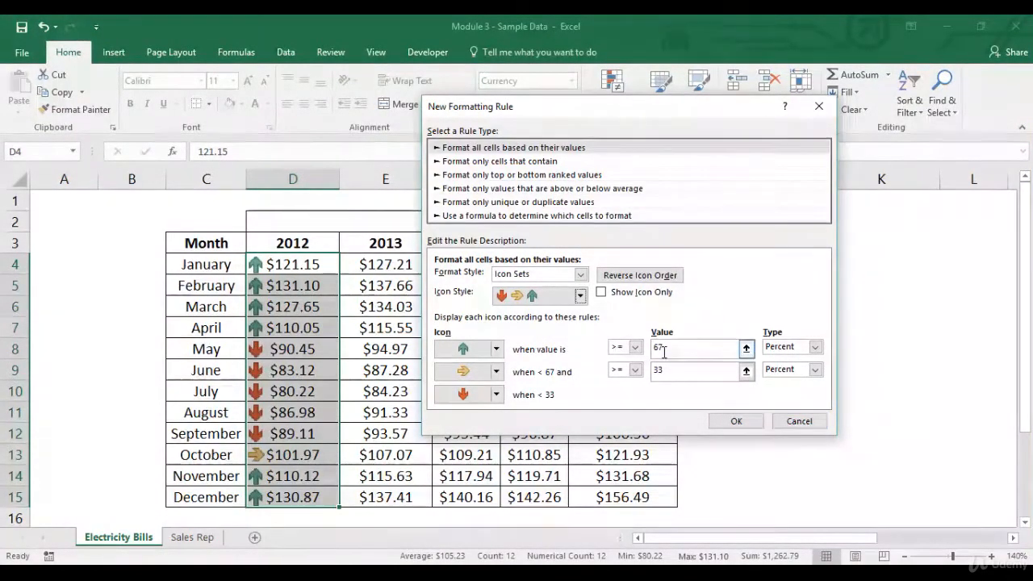
{"action": "left_click", "coordinate": [798, 421]}
Step: Calculate the highest 2012 amount in J4 with the formula =max(D4:D15)
{"action": "left_click", "coordinate": [743, 260]}
{"action": "left_click", "coordinate": [784, 267]}
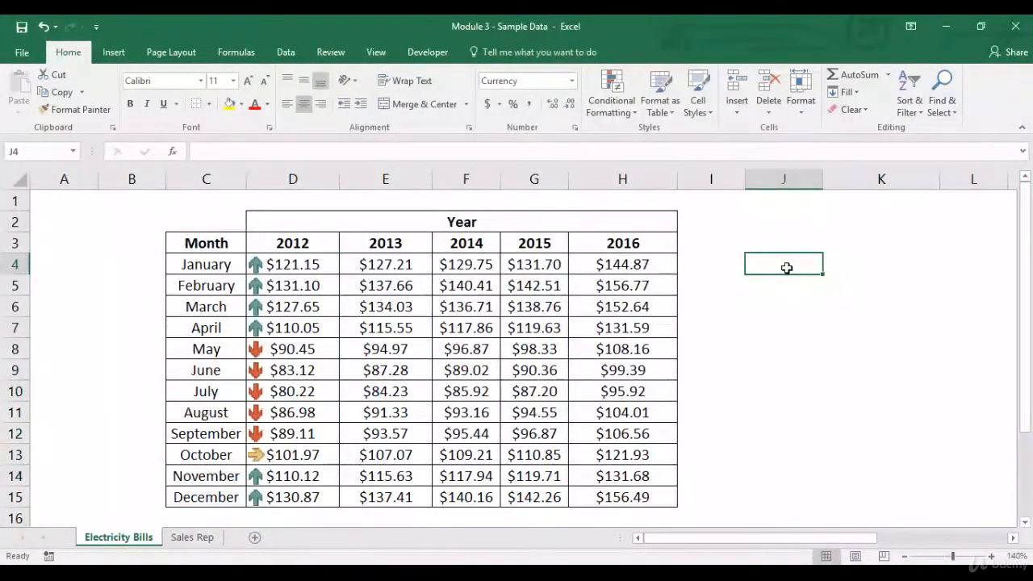
{"action": "type", "text": "=max("}
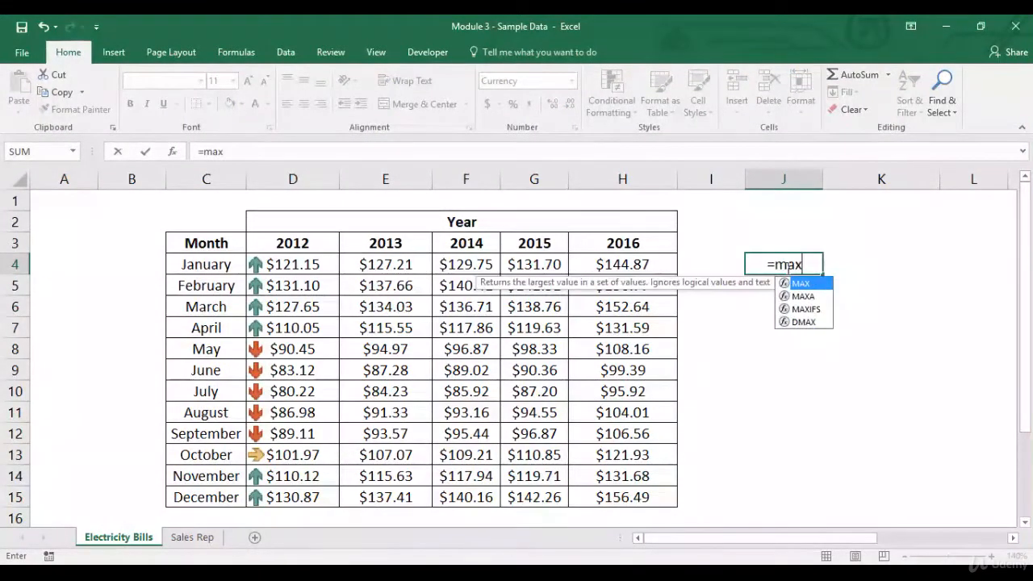
{"action": "left_click_drag", "start_coordinate": [307, 266], "coordinate": [304, 494]}
{"action": "type", "text": ")"}
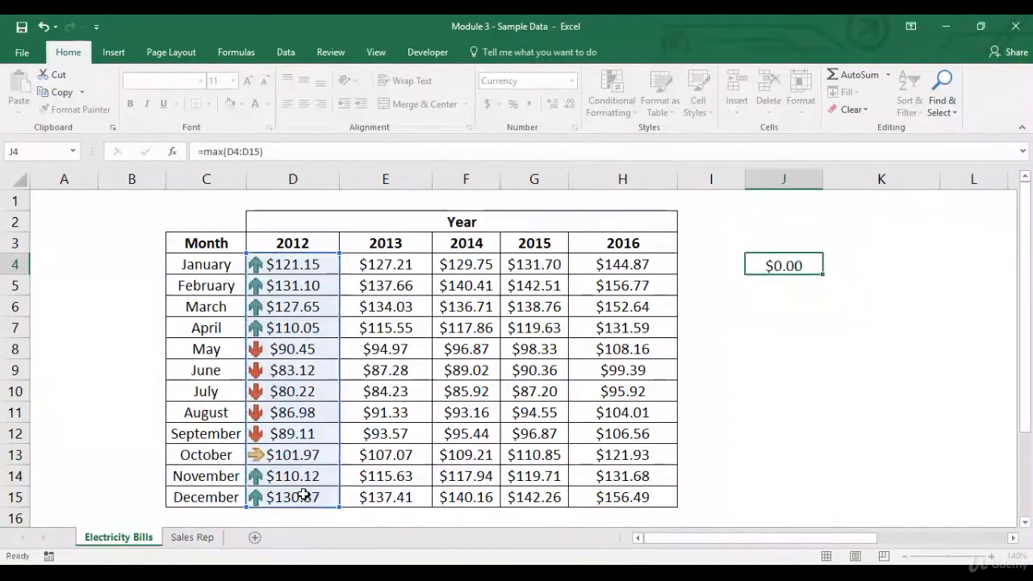
{"action": "key", "text": "Return"}
Step: Calculate the lowest 2012 amount in J5 with a MIN formula over D4:D15
{"action": "type", "text": "=min("}
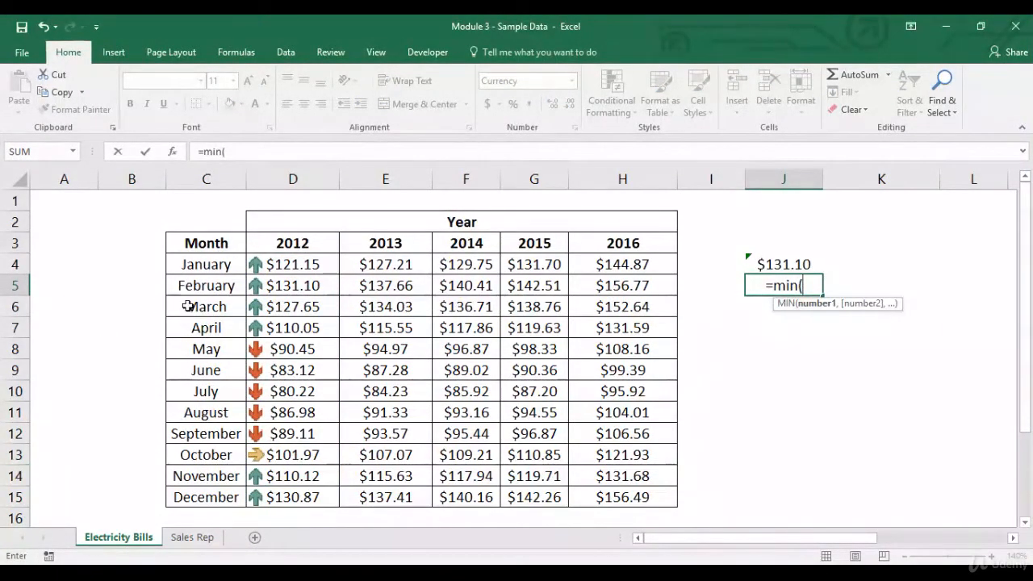
{"action": "left_click", "coordinate": [315, 272]}
{"action": "left_click_drag", "start_coordinate": [315, 273], "coordinate": [305, 487]}
{"action": "type", "text": ")"}
{"action": "key", "text": "Return"}
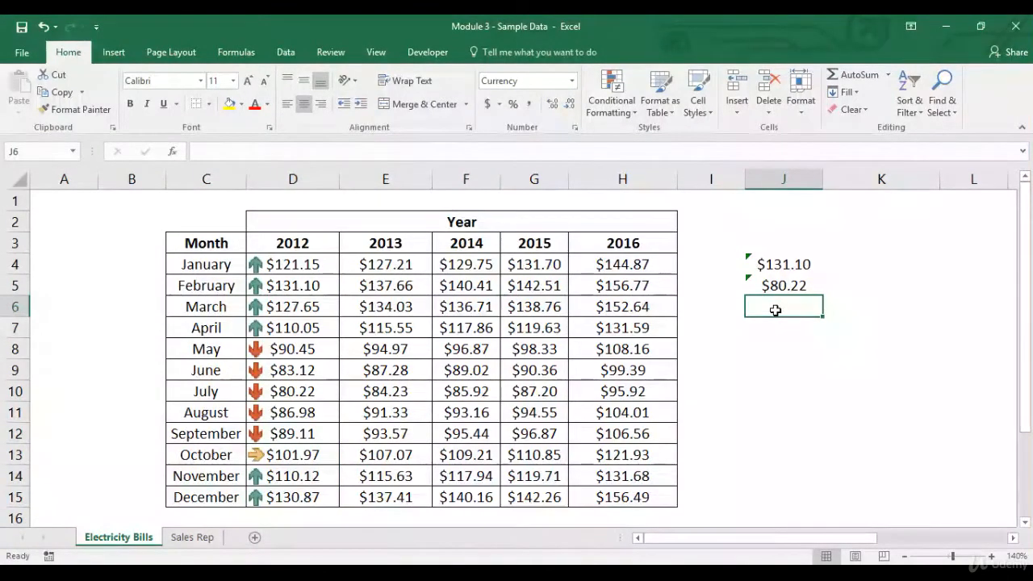
Step: Enter the labels "67 percent" in I6 and "33 percent" in I7
{"action": "key", "text": "Left"}
{"action": "type", "text": "6"}
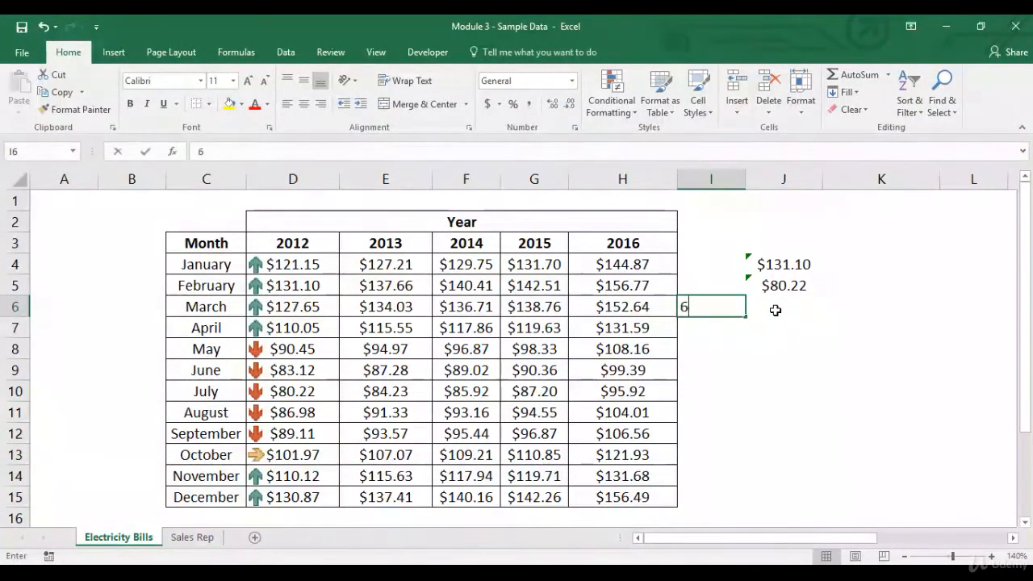
{"action": "type", "text": "7 percent"}
{"action": "key", "text": "Return"}
{"action": "type", "text": "33 pe"}
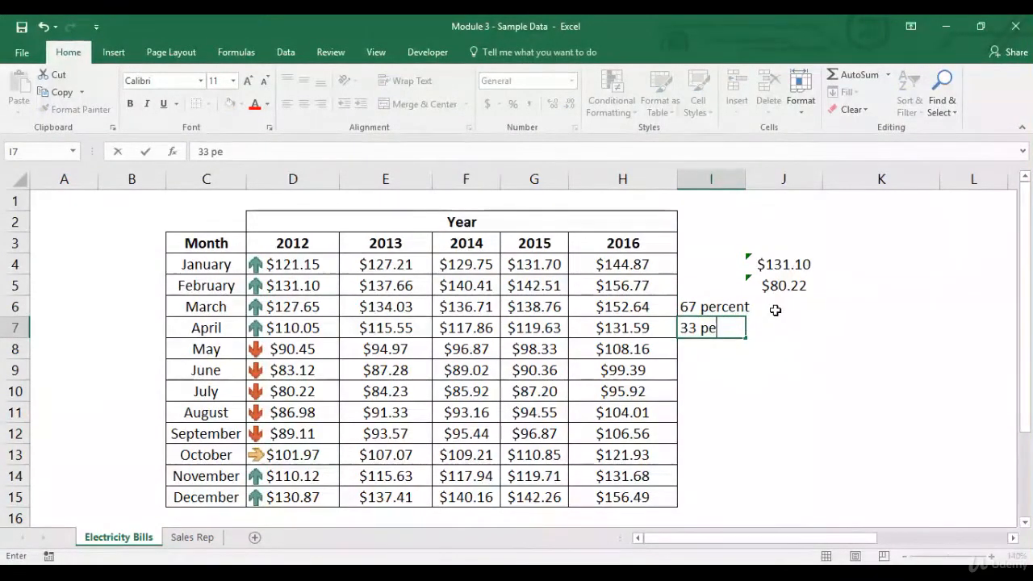
{"action": "key", "text": "Tab"}
Step: Calculate the 67 percent threshold in J6 with the formula =J5+(J4-J5)*.67
{"action": "left_click", "coordinate": [775, 310]}
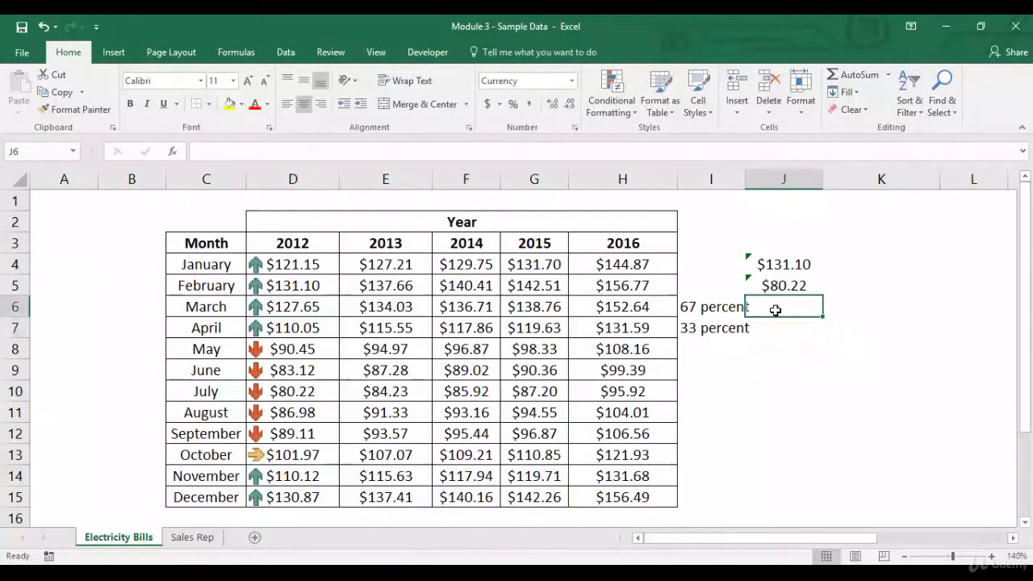
{"action": "type", "text": "="}
{"action": "key", "text": "Up"}
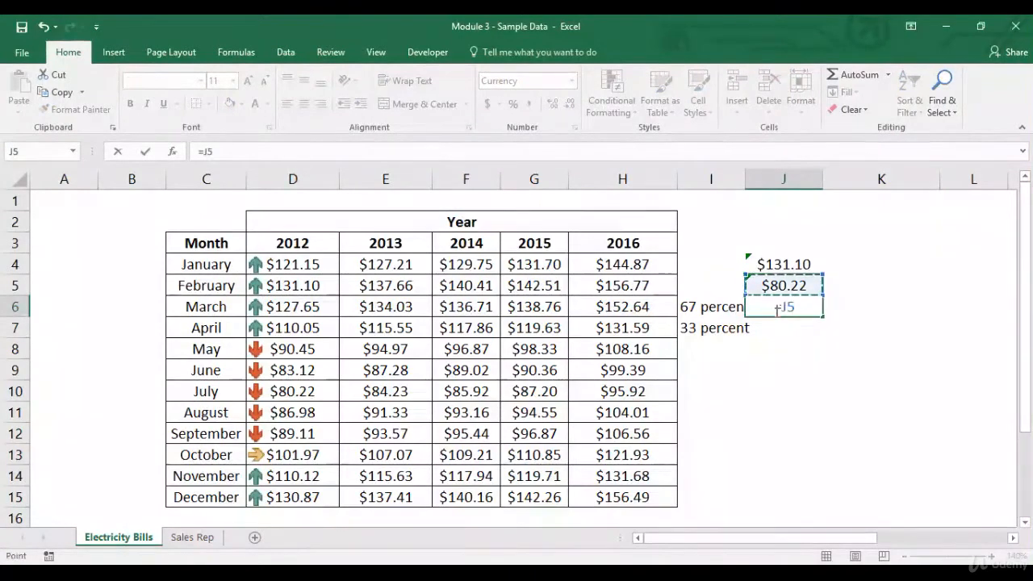
{"action": "type", "text": "+"}
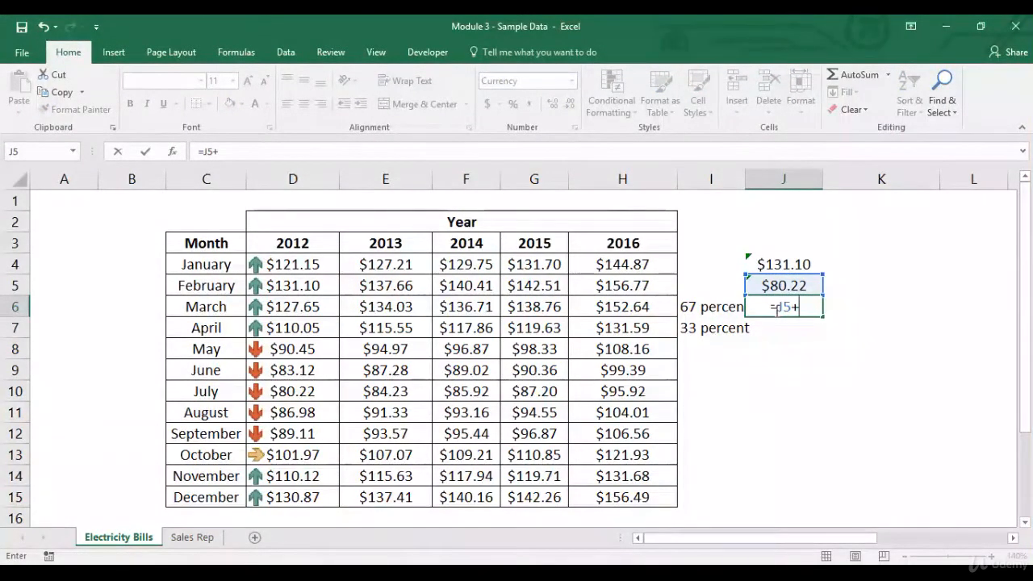
{"action": "type", "text": "("}
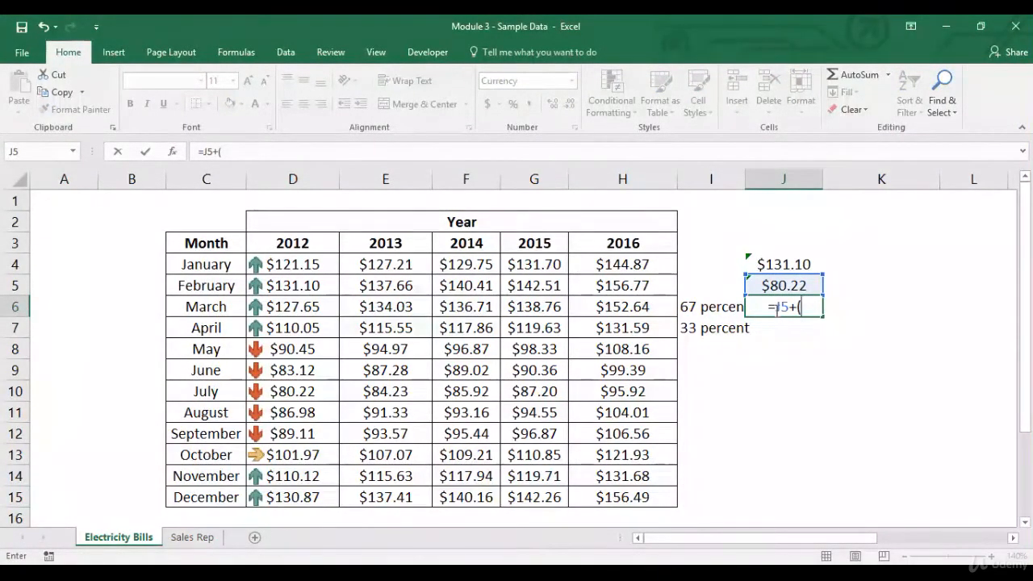
{"action": "key", "text": "Up"}
{"action": "key", "text": "Up"}
{"action": "type", "text": "-"}
{"action": "key", "text": "Up"}
{"action": "type", "text": ")*.67"}
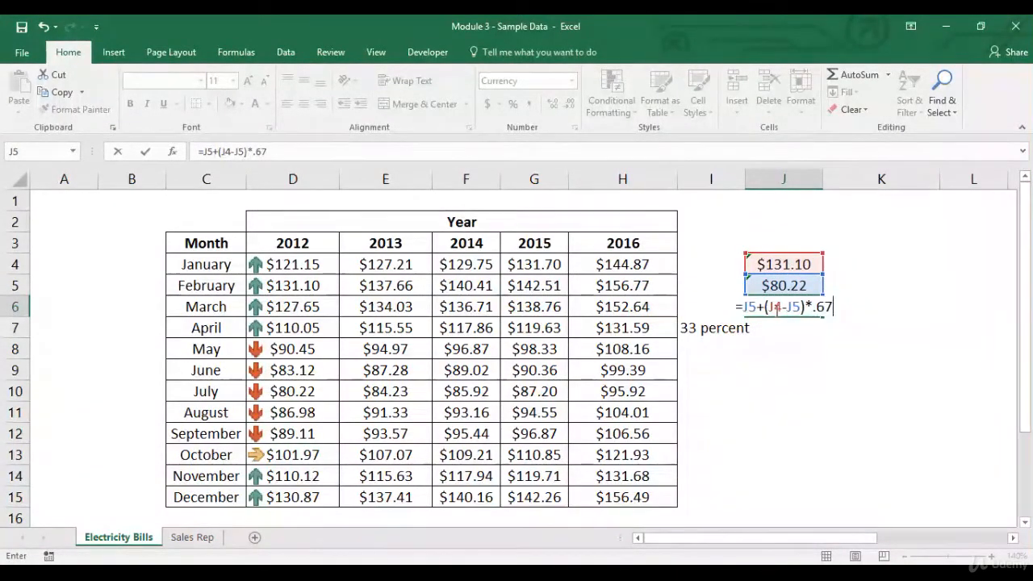
{"action": "key", "text": "Return"}
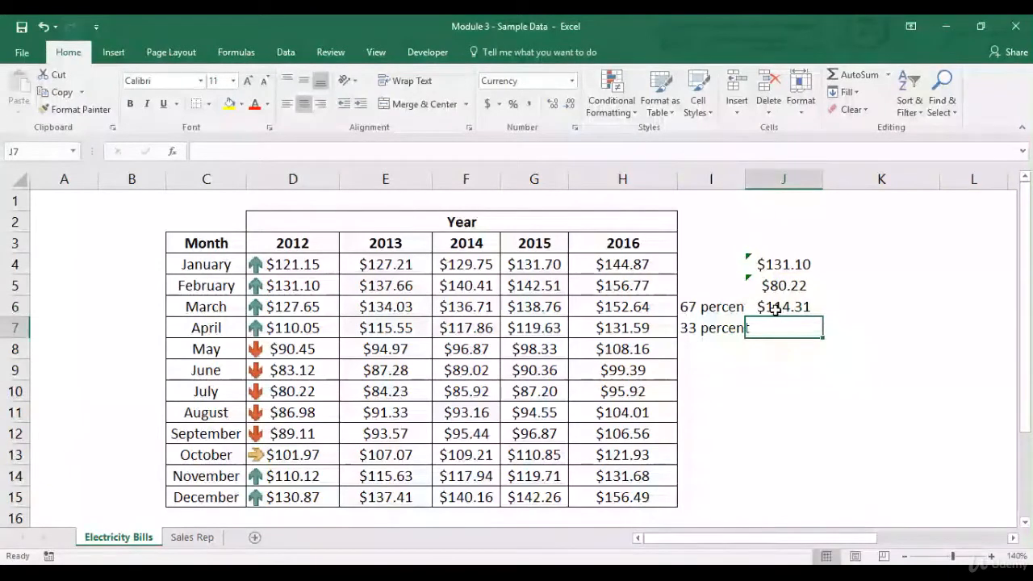
Step: Calculate the 33 percent threshold in J7 with the formula =J5+(J4-J5)*.33, then return to J6
{"action": "type", "text": "="}
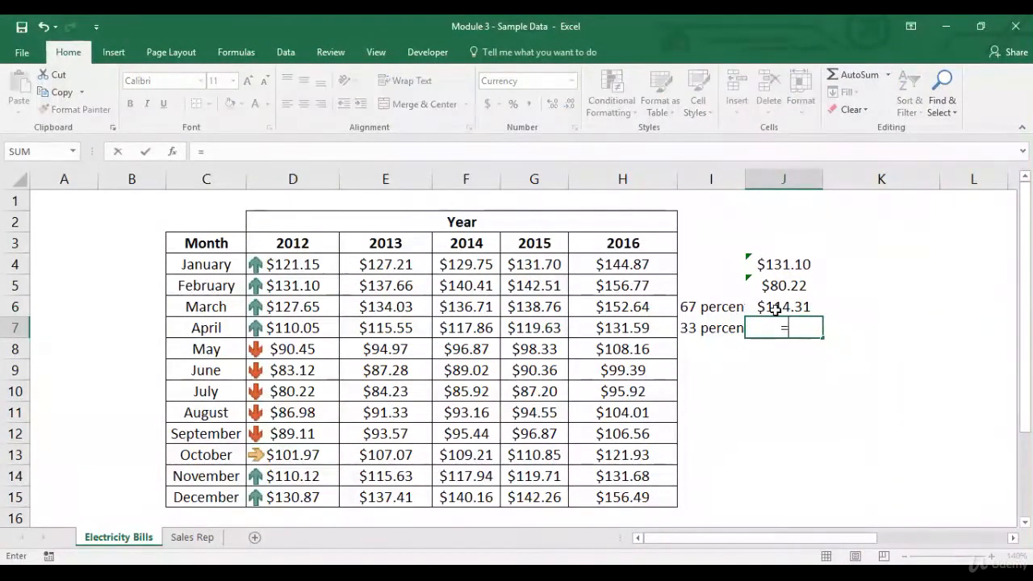
{"action": "key", "text": "Up"}
{"action": "key", "text": "Up"}
{"action": "type", "text": "+"}
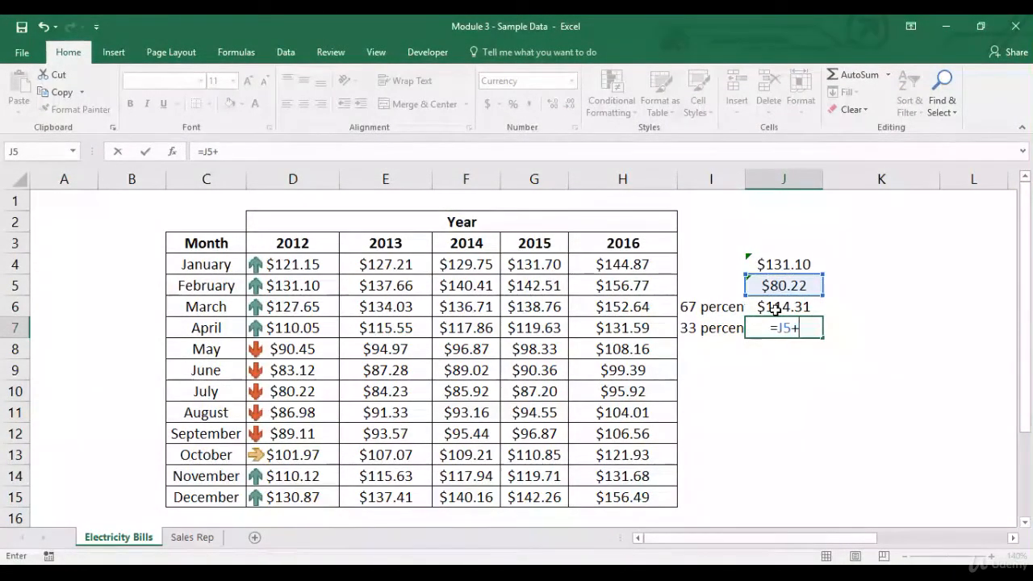
{"action": "type", "text": "("}
{"action": "key", "text": "Up"}
{"action": "key", "text": "Up"}
{"action": "key", "text": "Up"}
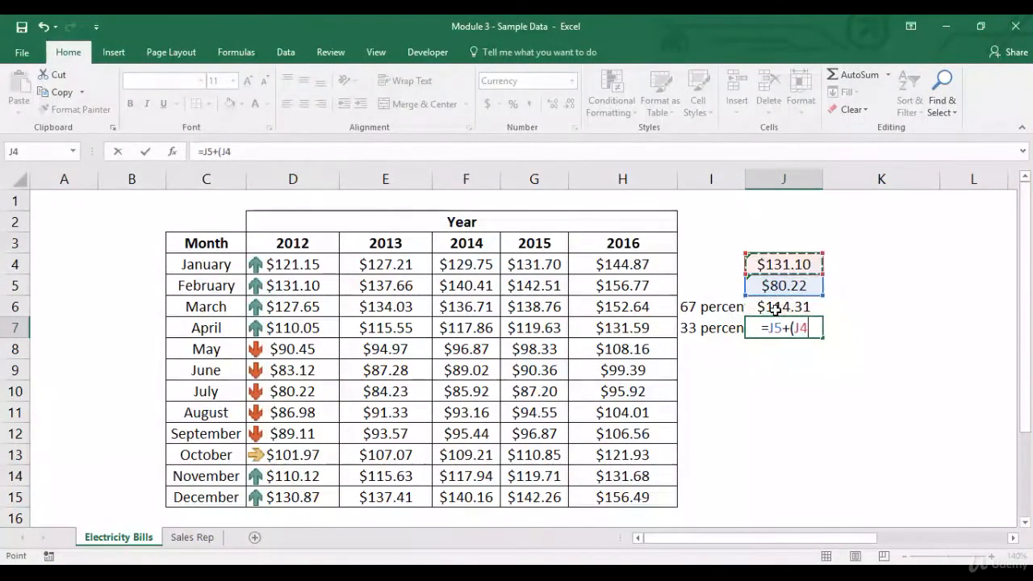
{"action": "type", "text": "-"}
{"action": "key", "text": "Up"}
{"action": "key", "text": "Up"}
{"action": "type", "text": ")*.33"}
{"action": "key", "text": "Return"}
{"action": "key", "text": "Up"}
{"action": "key", "text": "Up"}
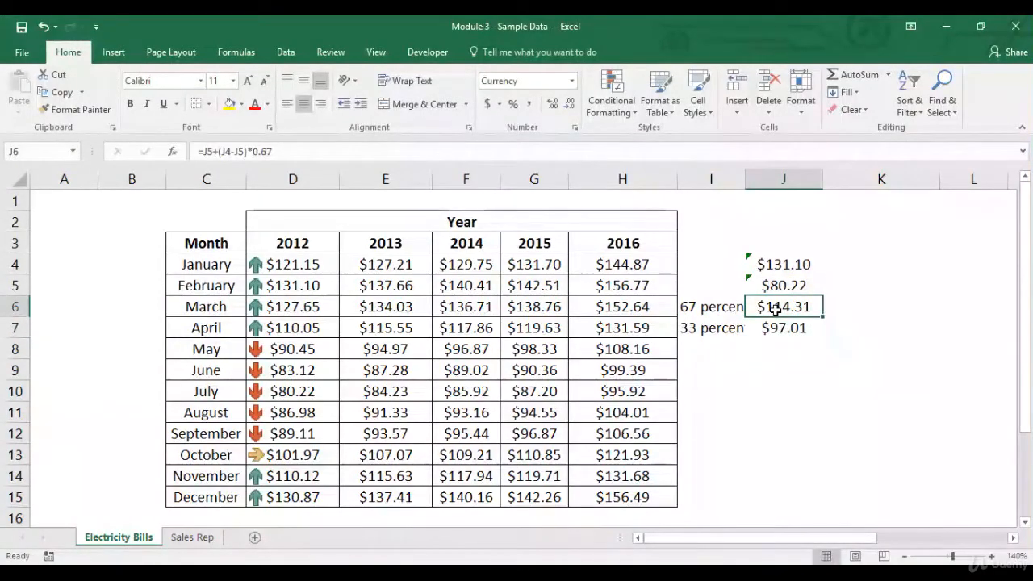
Step: Clear the conditional formatting rules from the 2012 amounts in D4:D15
{"action": "left_click_drag", "start_coordinate": [294, 274], "coordinate": [295, 494]}
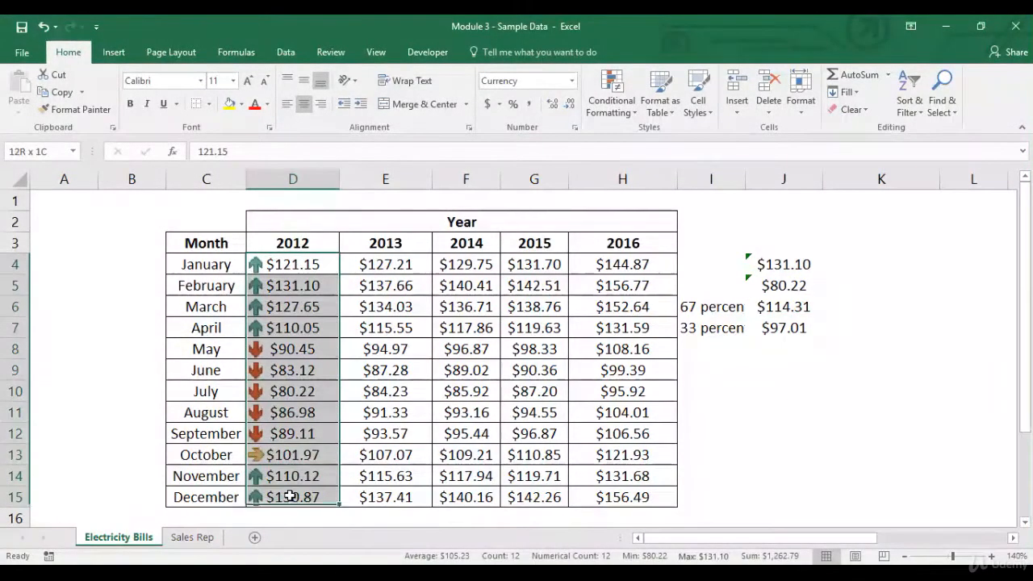
{"action": "left_click", "coordinate": [634, 115]}
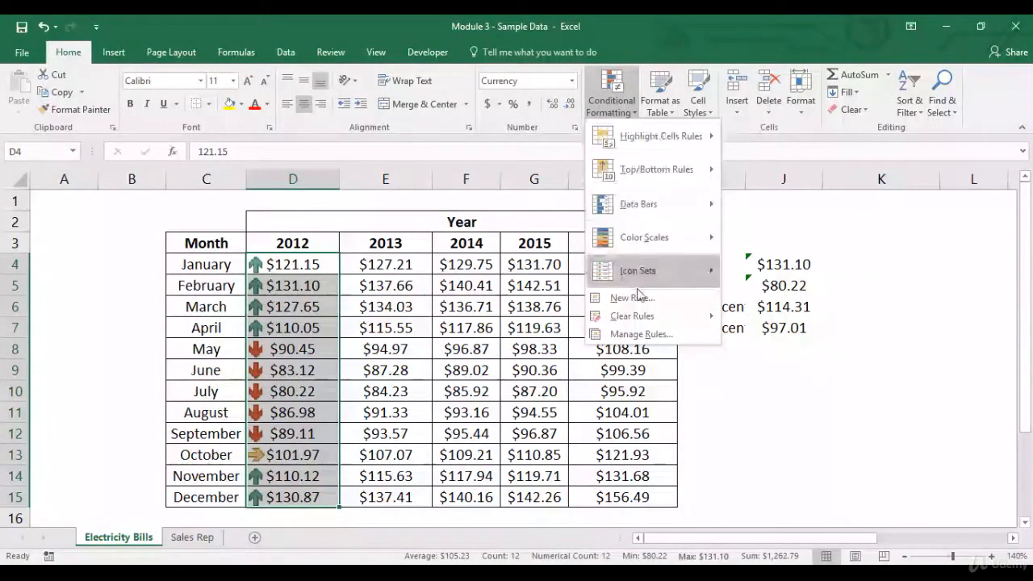
{"action": "mouse_move", "coordinate": [698, 316]}
{"action": "left_click", "coordinate": [747, 318]}
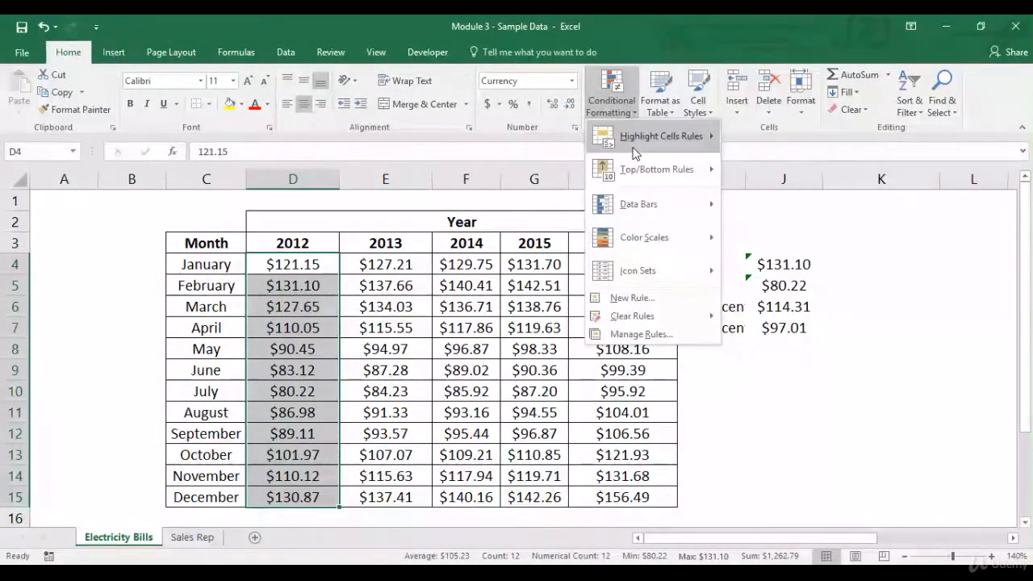
Step: Apply a new value-based Icon Sets rule to D4:D15 using 3 Arrows (Colored) with the default 67 and 33 percent thresholds
{"action": "mouse_move", "coordinate": [662, 136]}
{"action": "left_click", "coordinate": [759, 363]}
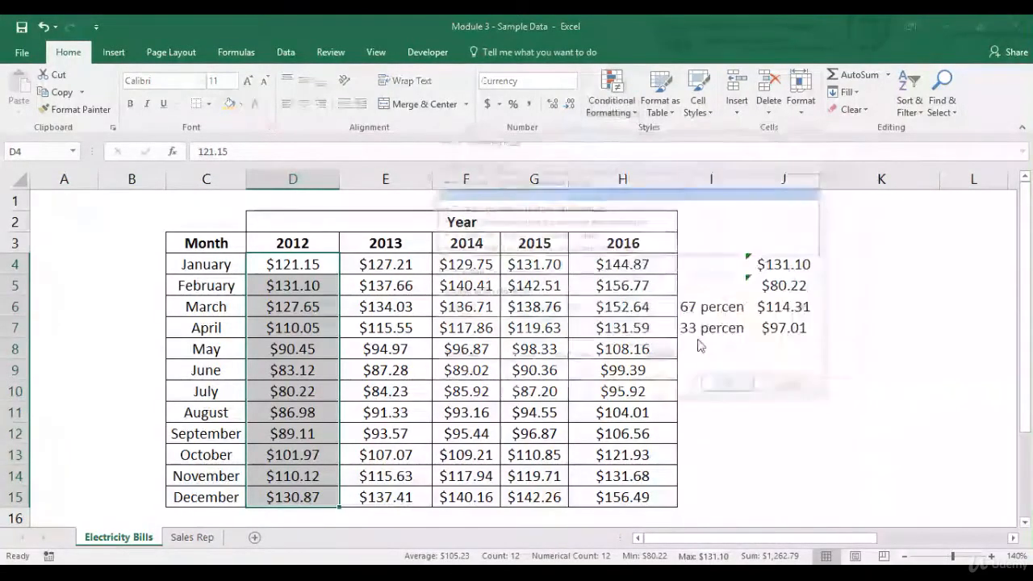
{"action": "left_click", "coordinate": [579, 179]}
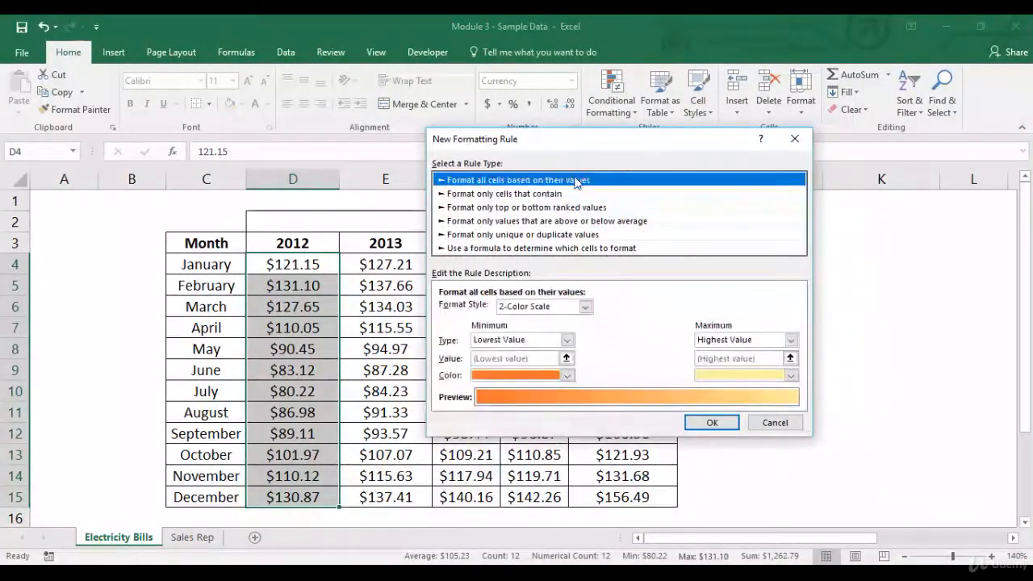
{"action": "left_click", "coordinate": [585, 307]}
{"action": "left_click", "coordinate": [554, 350]}
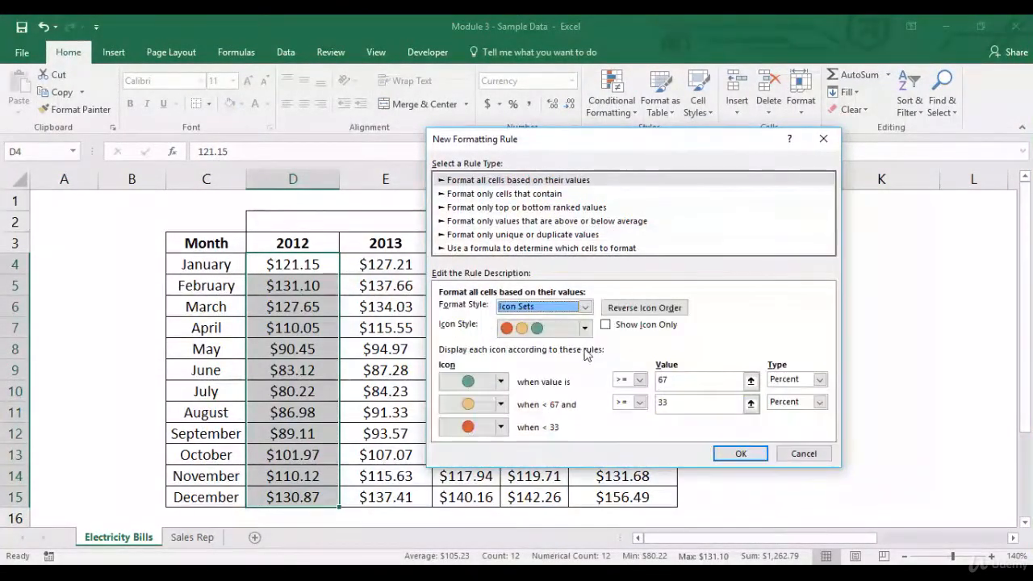
{"action": "left_click", "coordinate": [577, 328]}
{"action": "left_click_drag", "start_coordinate": [585, 389], "coordinate": [586, 360]}
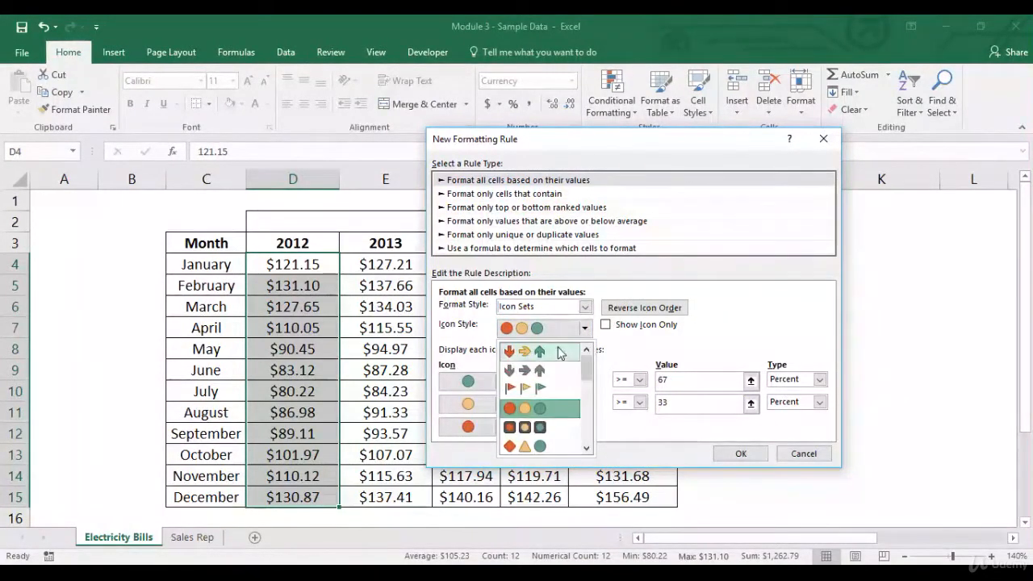
{"action": "left_click", "coordinate": [560, 352]}
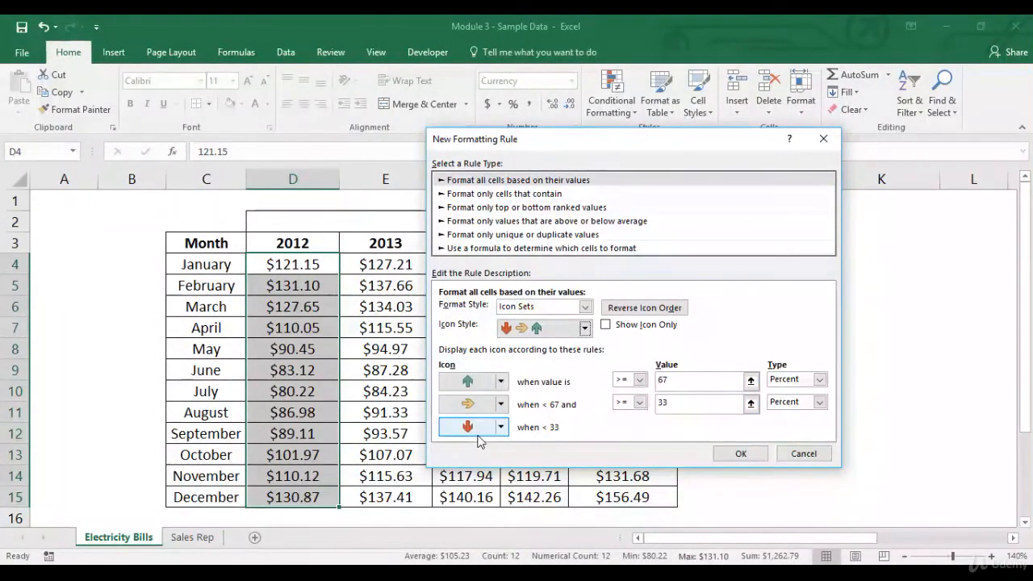
{"action": "left_click", "coordinate": [738, 454]}
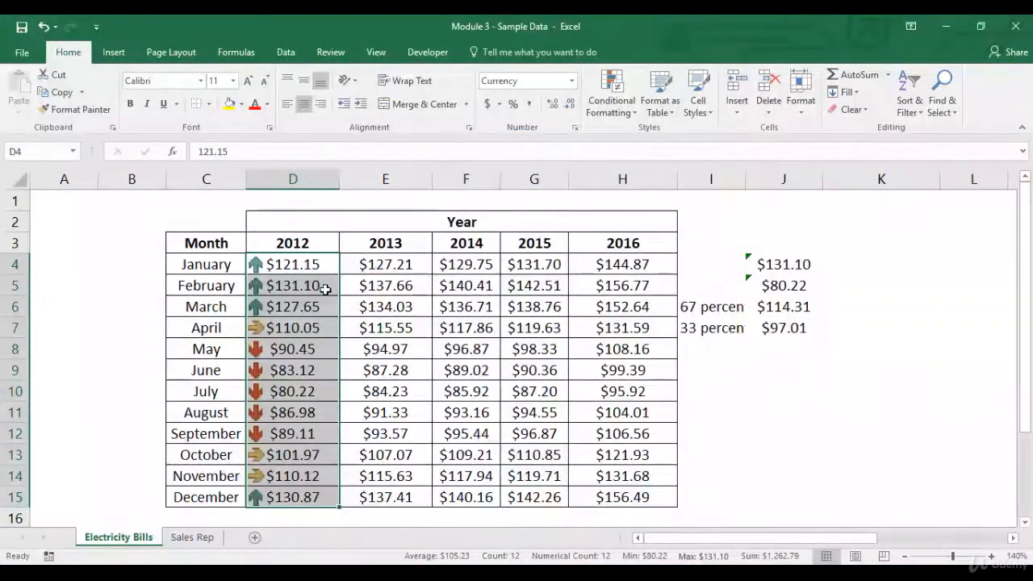
Step: Compare the January to March and December 2012 amounts with the calculated 67 percent threshold in J6
{"action": "left_click", "coordinate": [781, 313]}
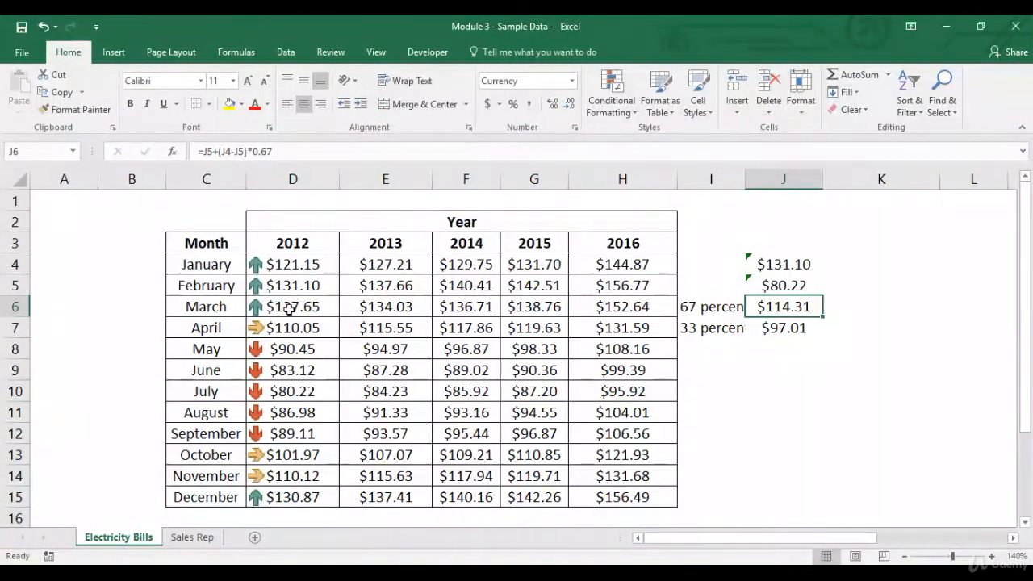
{"action": "left_click_drag", "start_coordinate": [289, 309], "coordinate": [297, 275]}
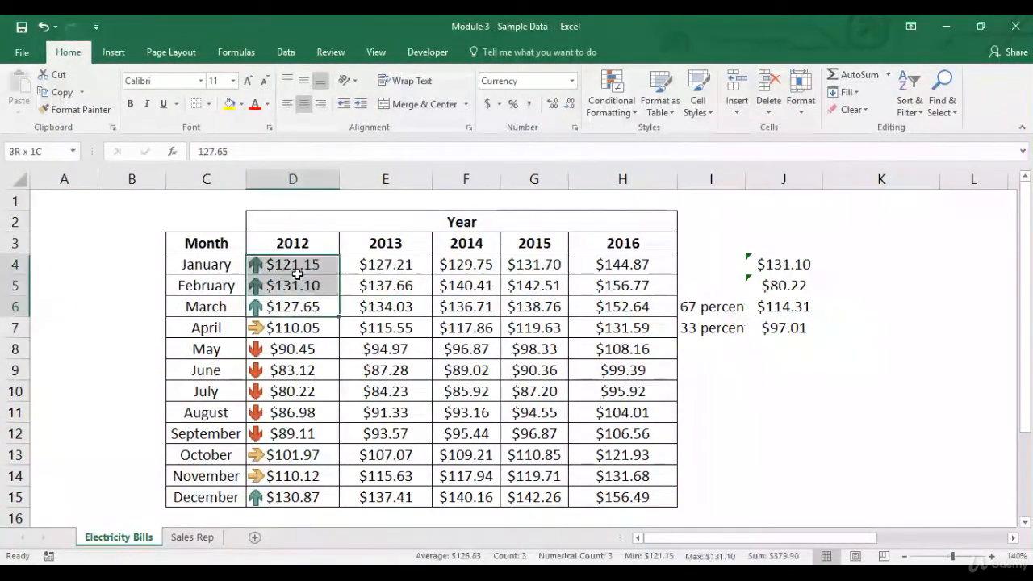
{"action": "left_click", "coordinate": [296, 497], "text": "ctrl"}
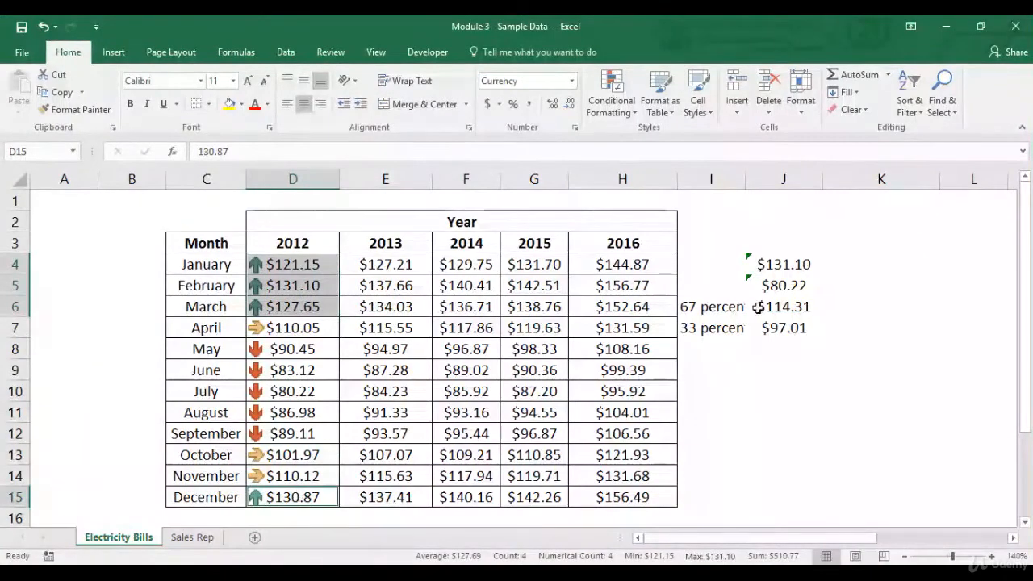
Step: Compare the April, October and November 2012 amounts with both thresholds in J6:J7, and May to September with the 33 percent threshold
{"action": "left_click_drag", "start_coordinate": [782, 314], "coordinate": [783, 329]}
{"action": "left_click", "coordinate": [317, 331], "text": "ctrl"}
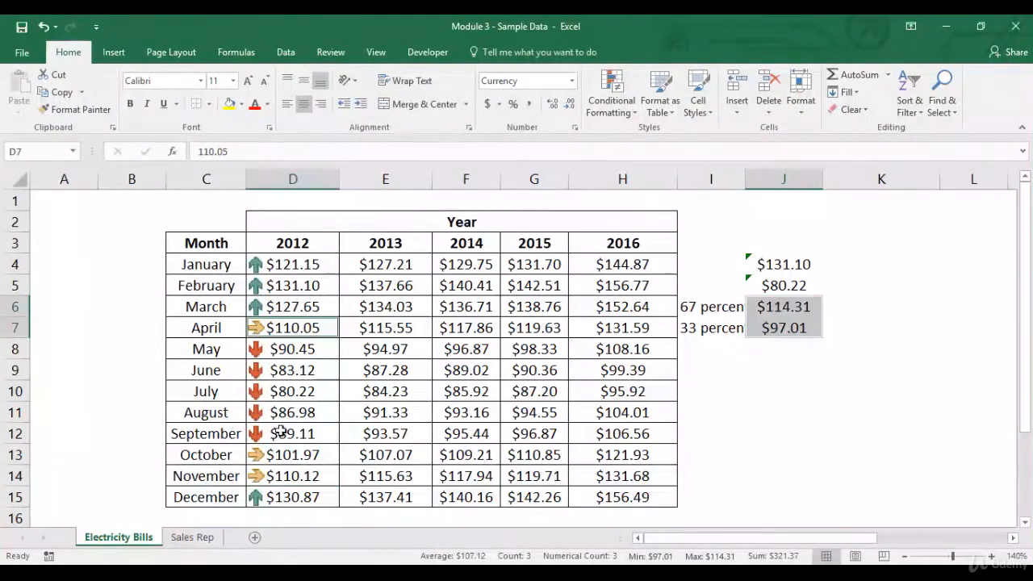
{"action": "left_click", "coordinate": [297, 460], "text": "ctrl"}
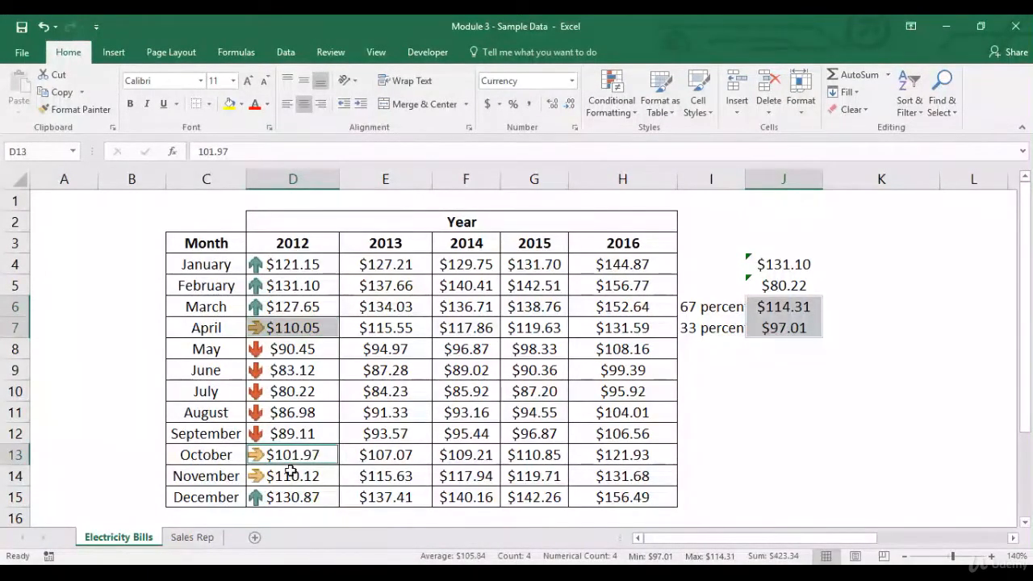
{"action": "left_click", "coordinate": [296, 476], "text": "ctrl"}
{"action": "left_click", "coordinate": [798, 328]}
{"action": "left_click_drag", "start_coordinate": [324, 353], "coordinate": [331, 433]}
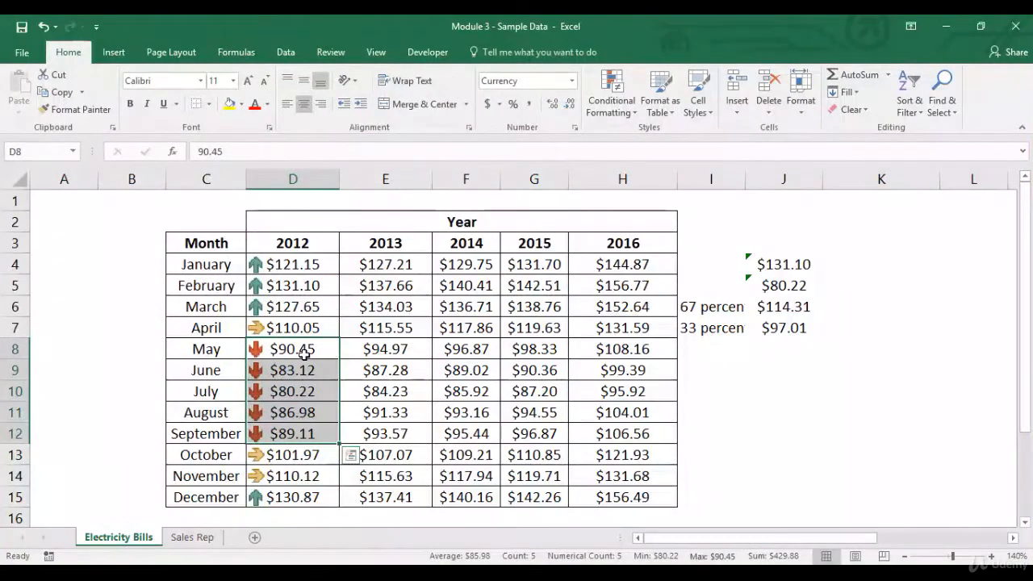
Step: Write the threshold calculation as the text "min + (max-min)*%" in J10 and relate it to the 67 and 33 percent labels
{"action": "left_click", "coordinate": [769, 386]}
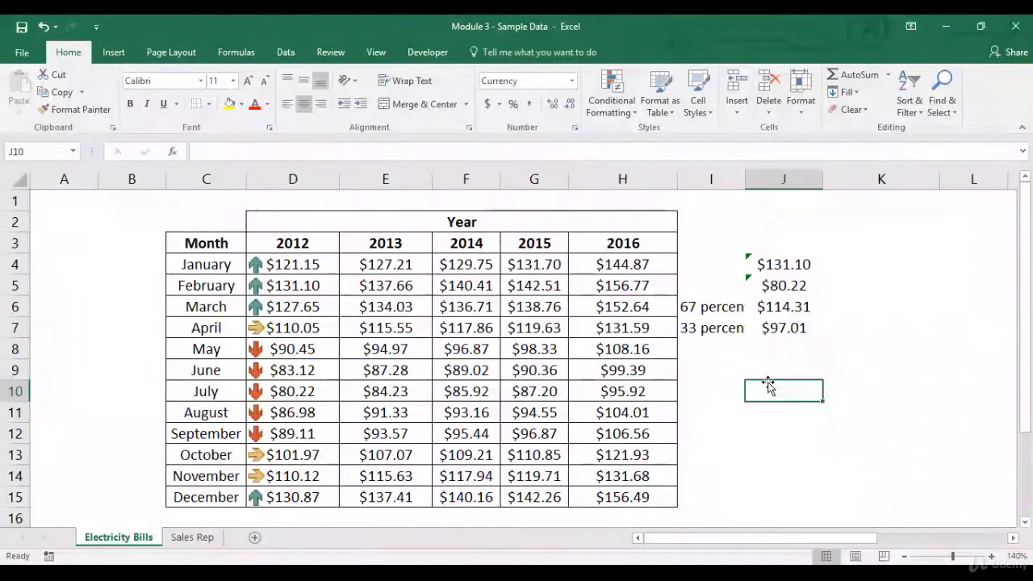
{"action": "type", "text": "min"}
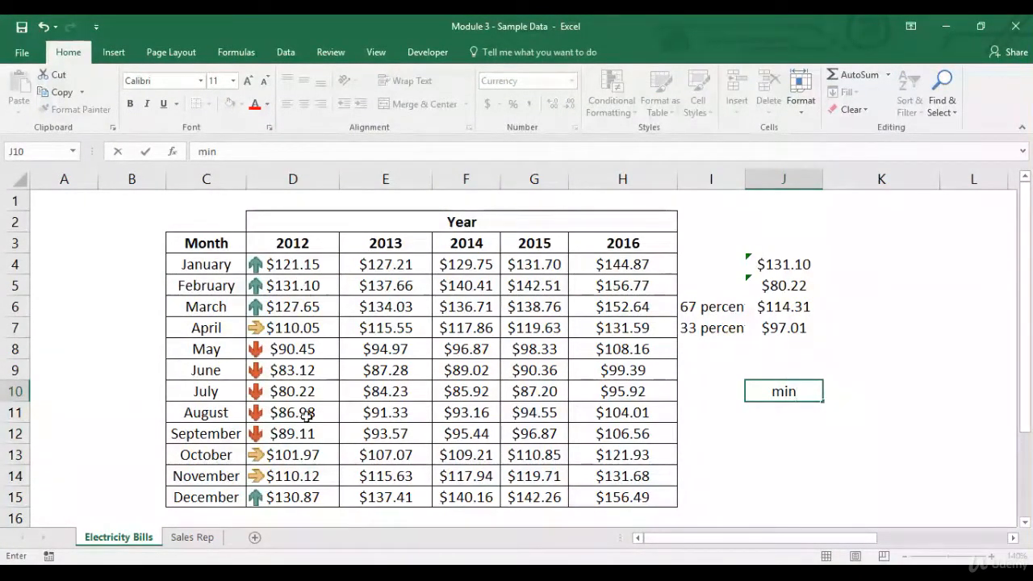
{"action": "type", "text": " + "}
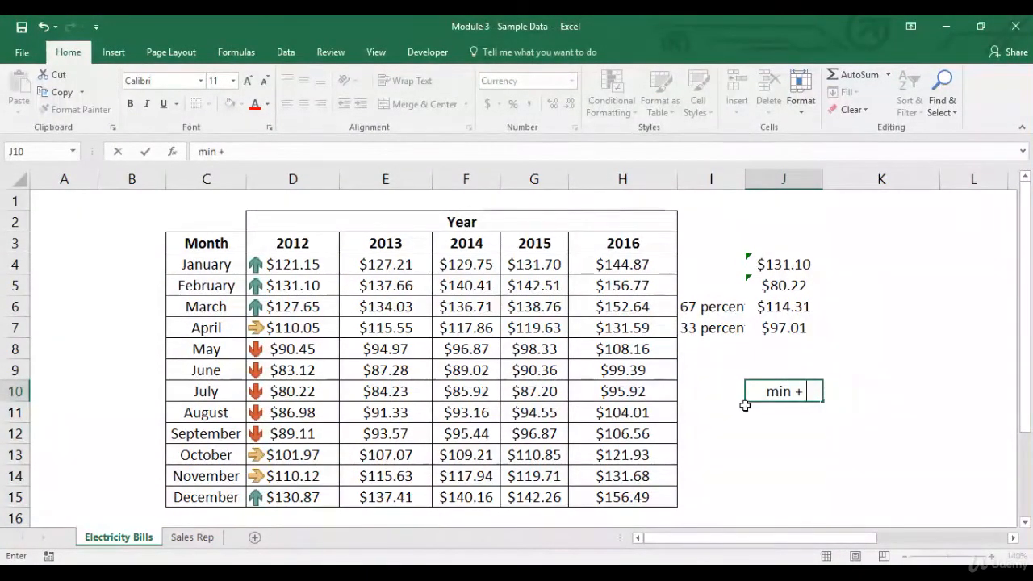
{"action": "type", "text": "(max-min)*"}
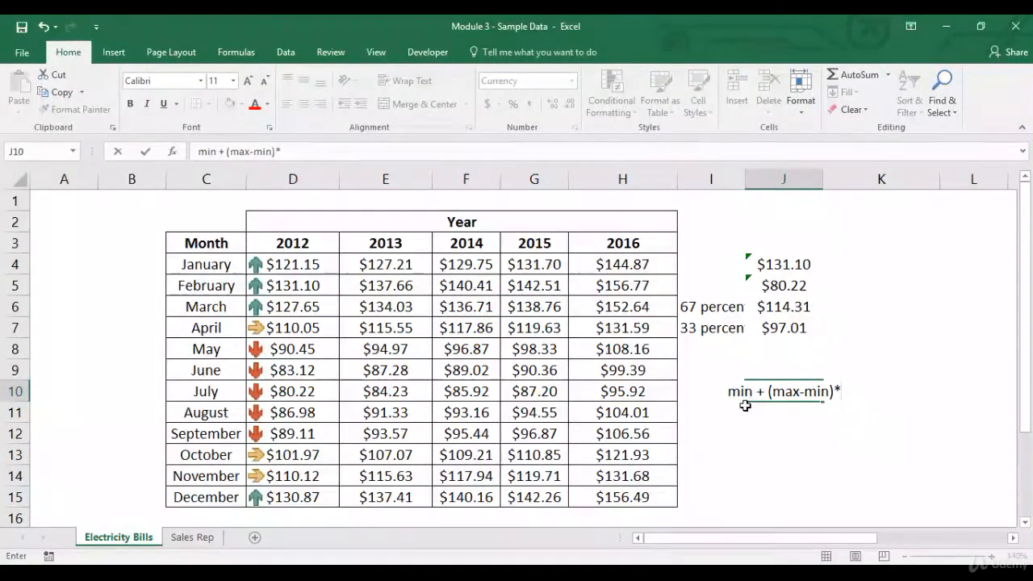
{"action": "type", "text": "%"}
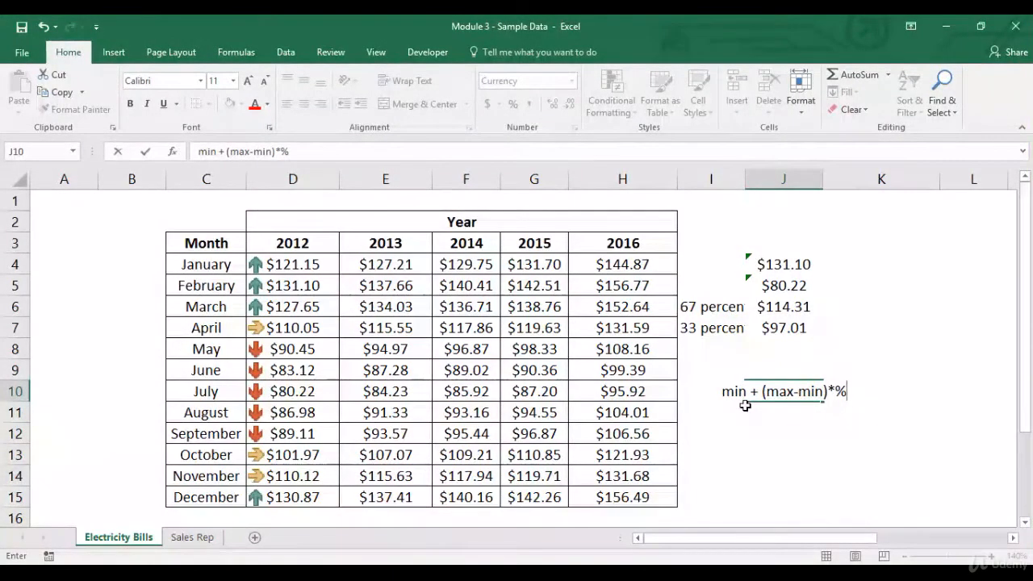
{"action": "key", "text": "Return"}
{"action": "key", "text": "Up"}
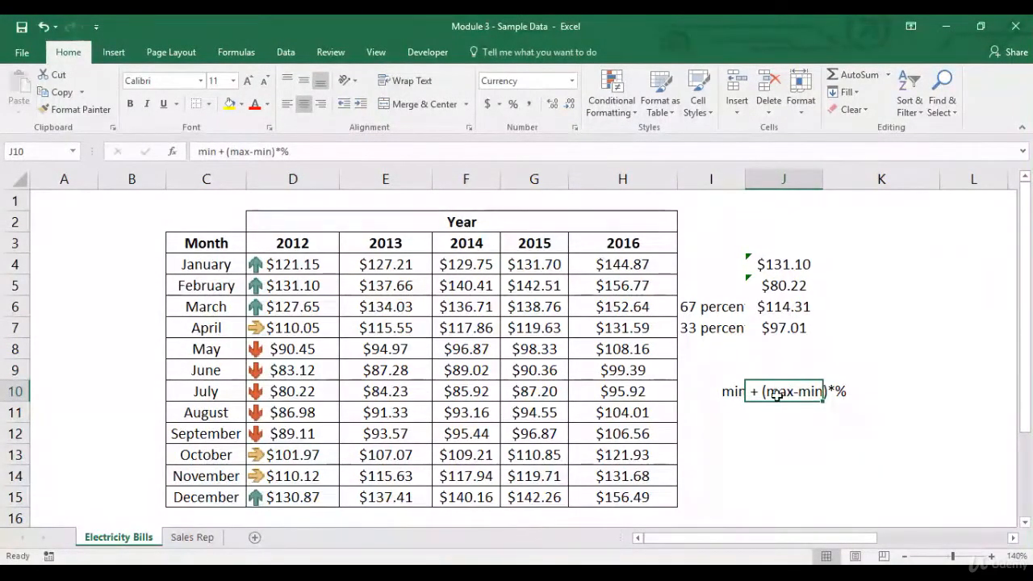
{"action": "left_click", "coordinate": [685, 309]}
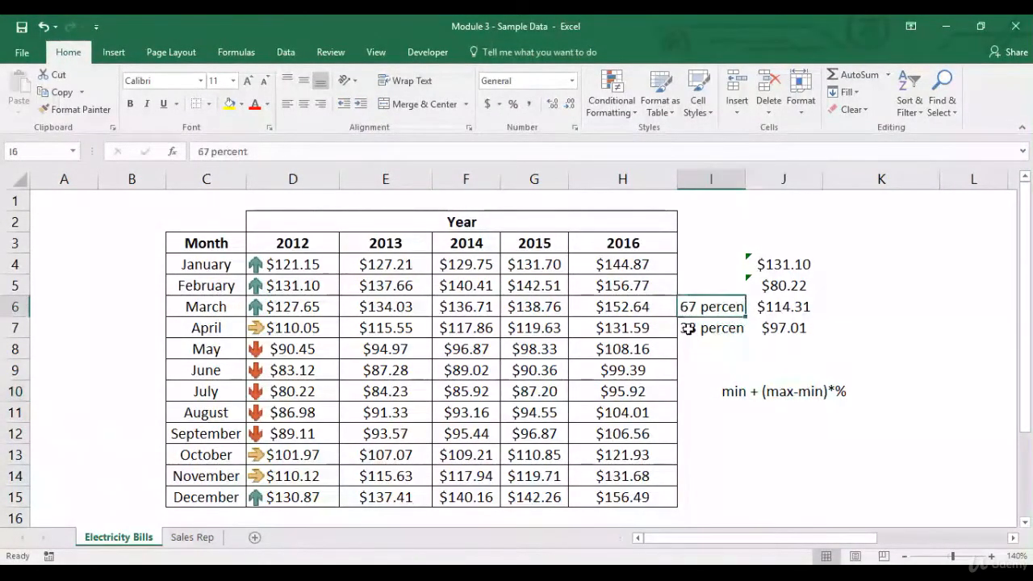
{"action": "left_click", "coordinate": [687, 328]}
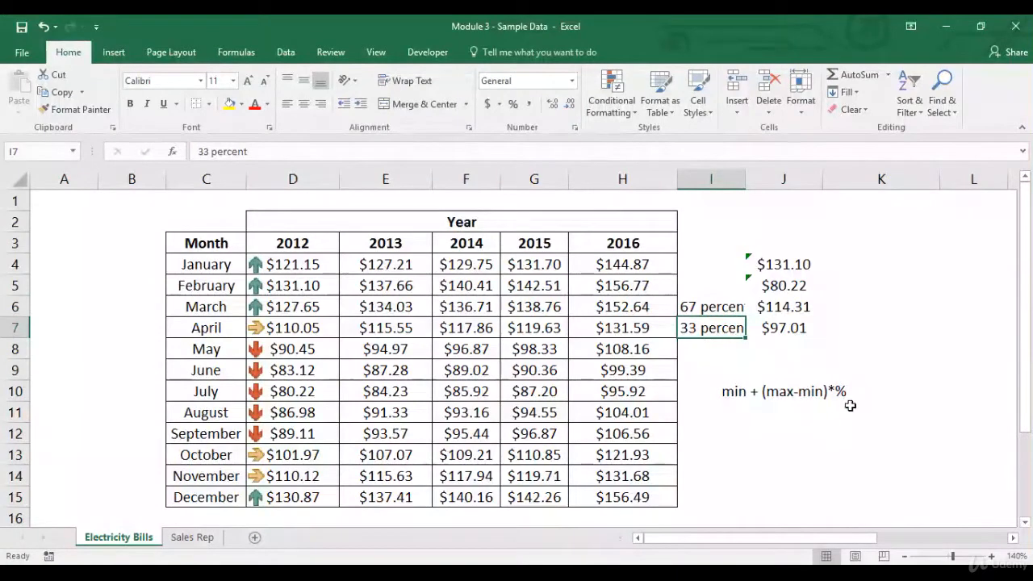
{"action": "left_click", "coordinate": [742, 394]}
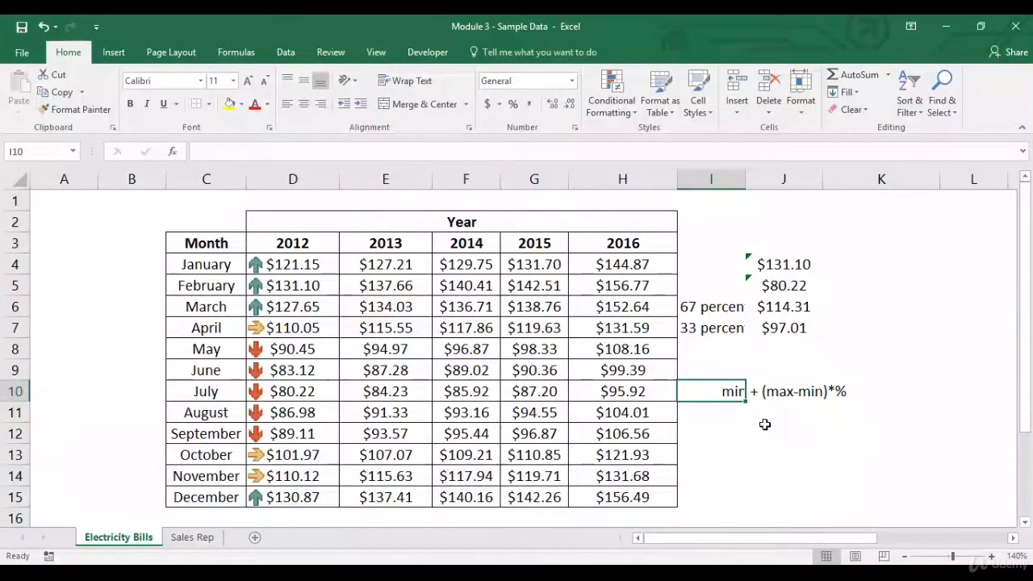
Step: Start a new value-based formatting rule for D4:D15 using Icon Sets with the 3 Arrows (Colored) style
{"action": "left_click_drag", "start_coordinate": [300, 265], "coordinate": [293, 501]}
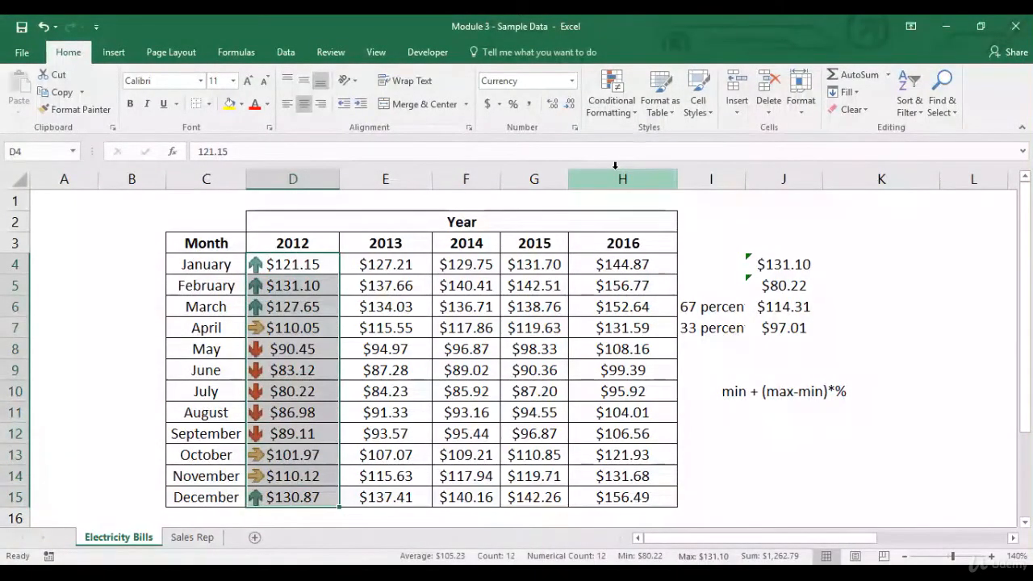
{"action": "left_click", "coordinate": [623, 117]}
{"action": "mouse_move", "coordinate": [710, 135]}
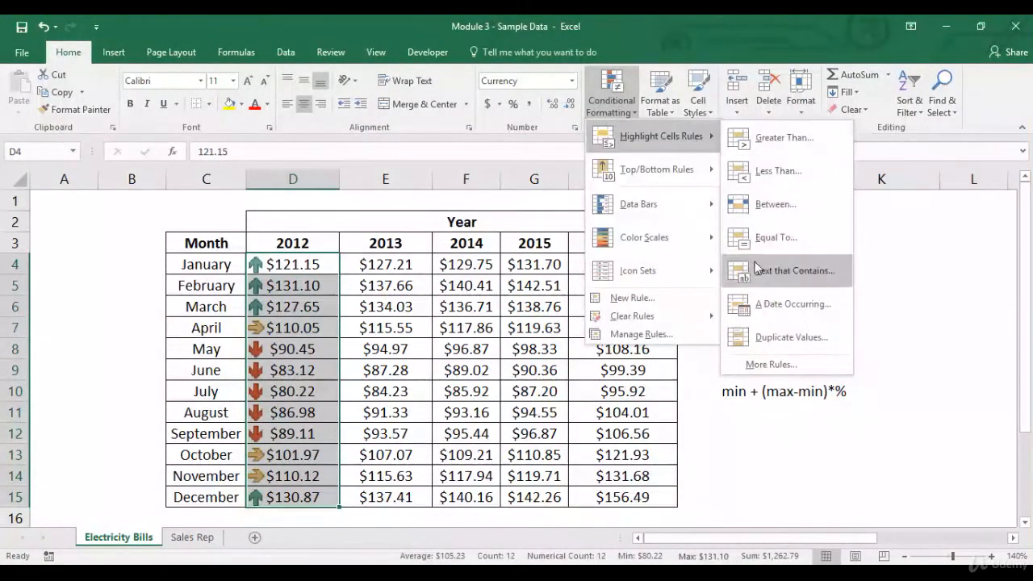
{"action": "left_click", "coordinate": [772, 363]}
{"action": "left_click", "coordinate": [606, 214]}
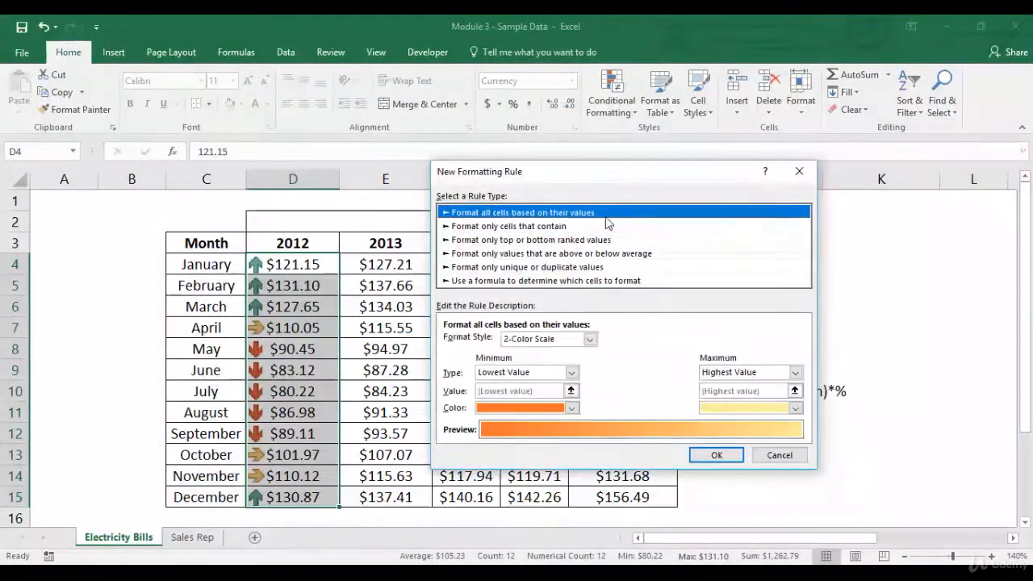
{"action": "left_click", "coordinate": [590, 339]}
{"action": "left_click", "coordinate": [553, 384]}
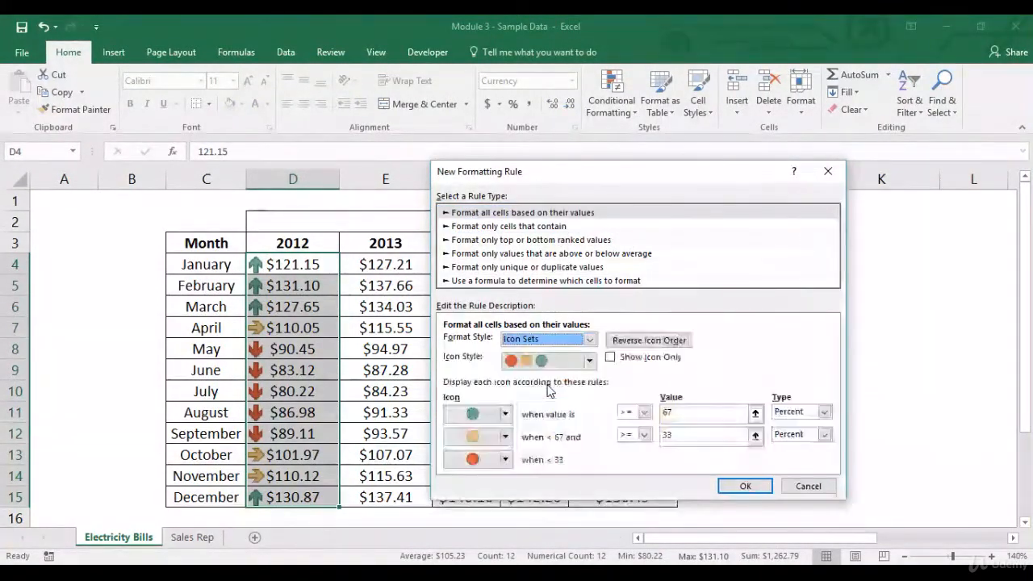
{"action": "left_click", "coordinate": [589, 361]}
{"action": "left_click", "coordinate": [572, 391]}
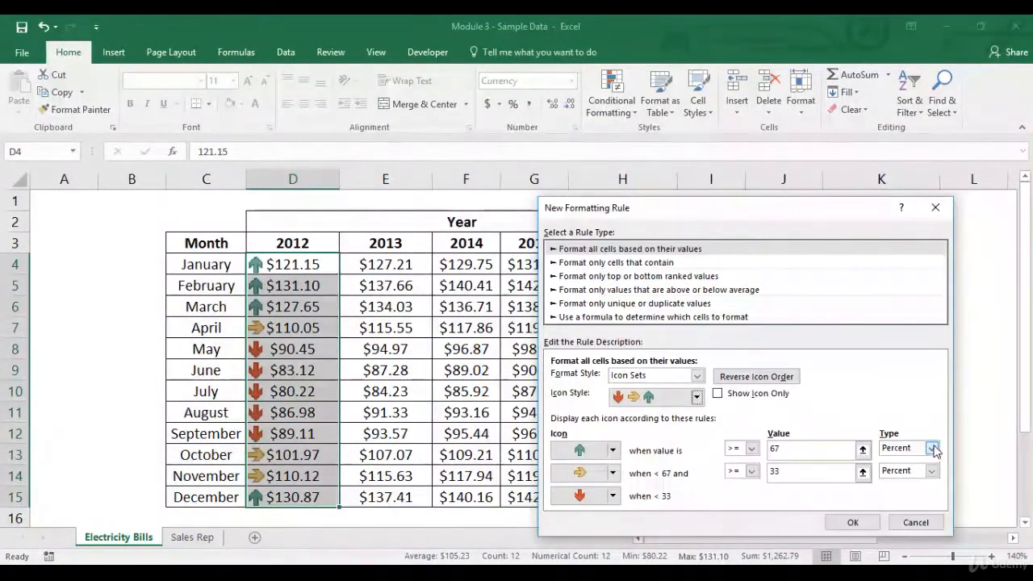
Step: Set both icon thresholds to type Number, with values 100 for the up arrow and 90 for the sideways arrow, and apply the rule
{"action": "left_click", "coordinate": [932, 448]}
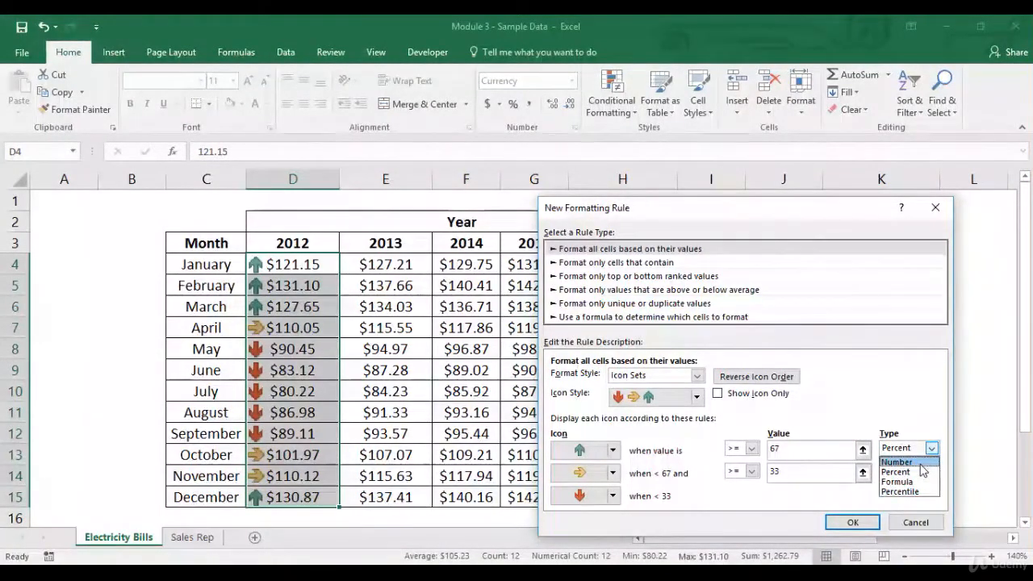
{"action": "left_click", "coordinate": [920, 462]}
{"action": "left_click", "coordinate": [932, 471]}
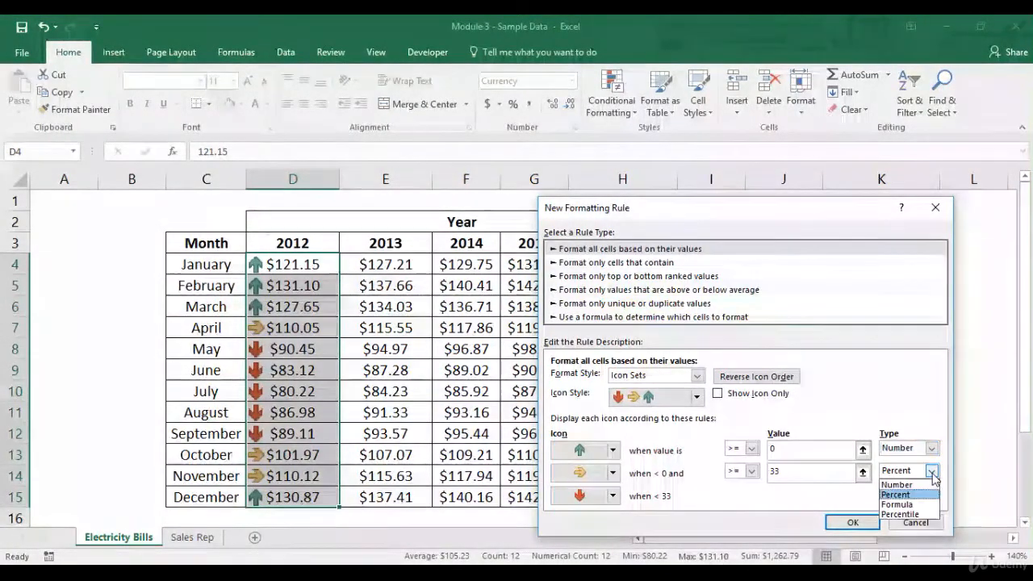
{"action": "left_click", "coordinate": [923, 486]}
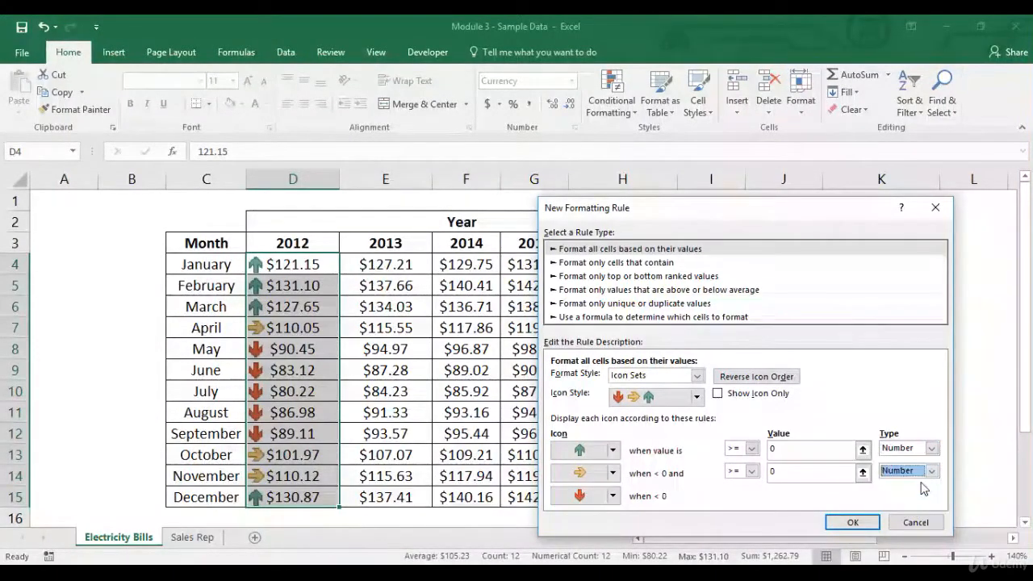
{"action": "left_click", "coordinate": [790, 451]}
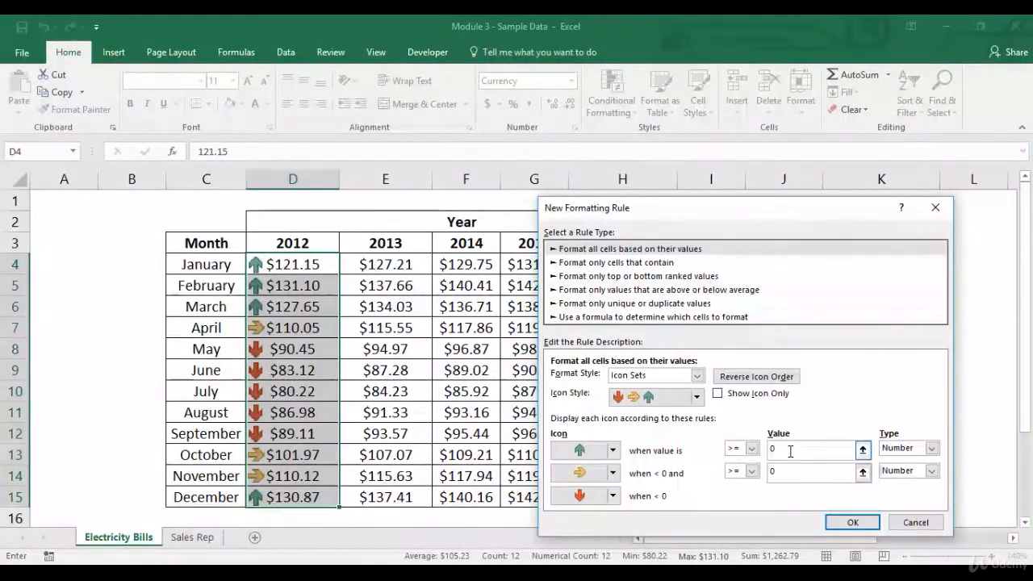
{"action": "type", "text": "100"}
{"action": "left_click", "coordinate": [782, 474]}
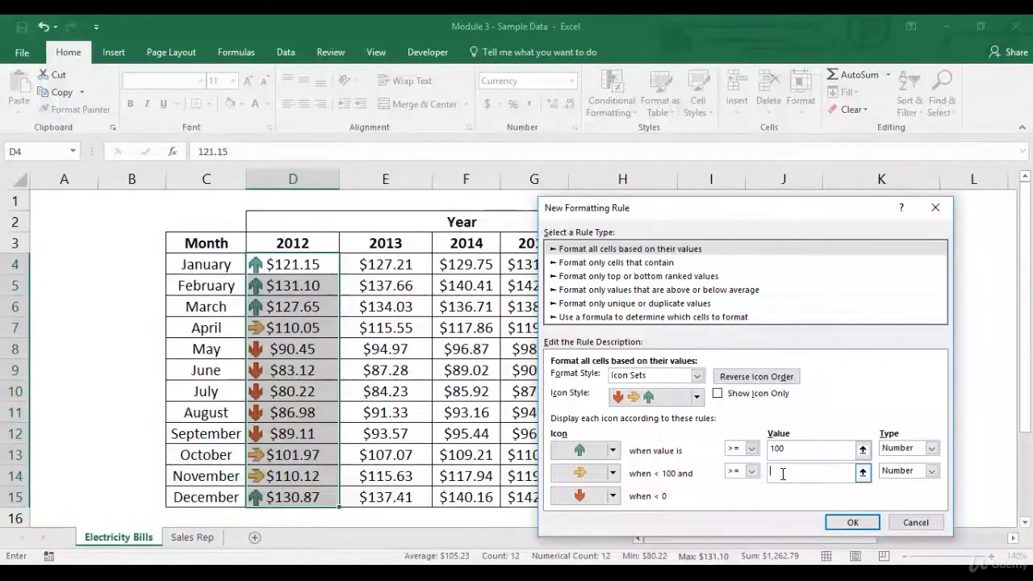
{"action": "type", "text": "90"}
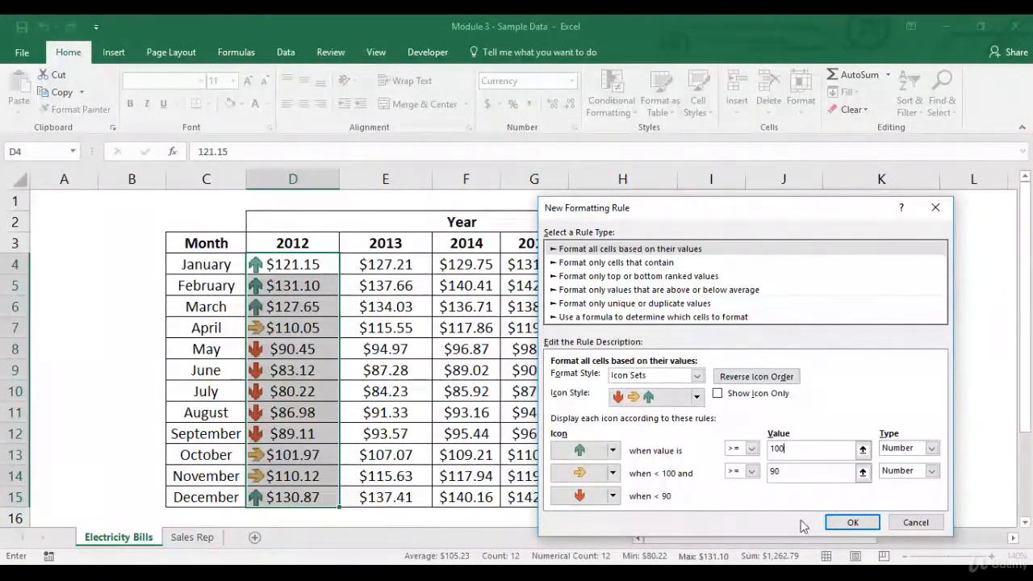
{"action": "left_click", "coordinate": [853, 523]}
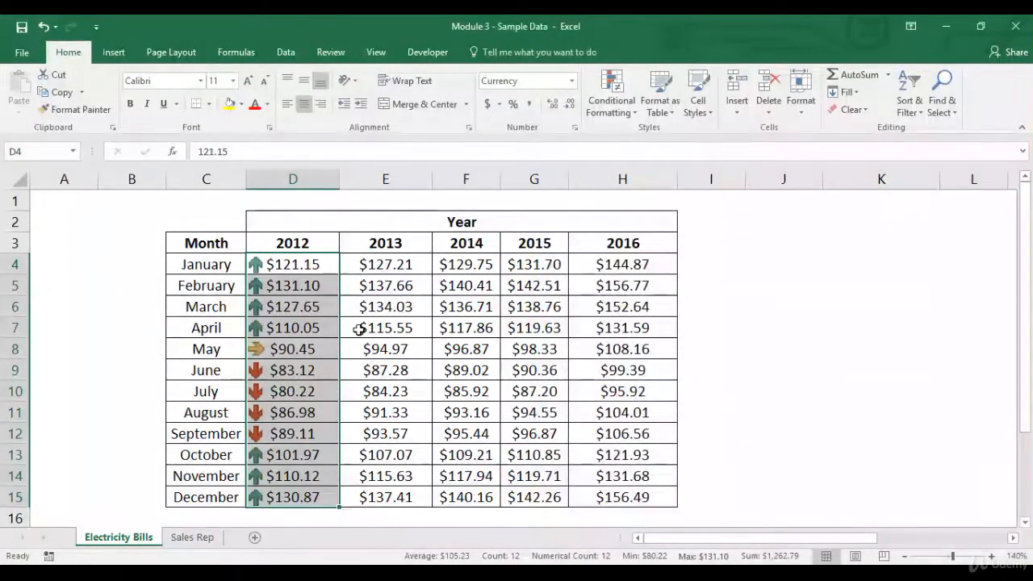
Step: Check the arrows on the 2012 amounts for January to April, October to December, May, and June to September against the number thresholds
{"action": "left_click_drag", "start_coordinate": [300, 264], "coordinate": [296, 327]}
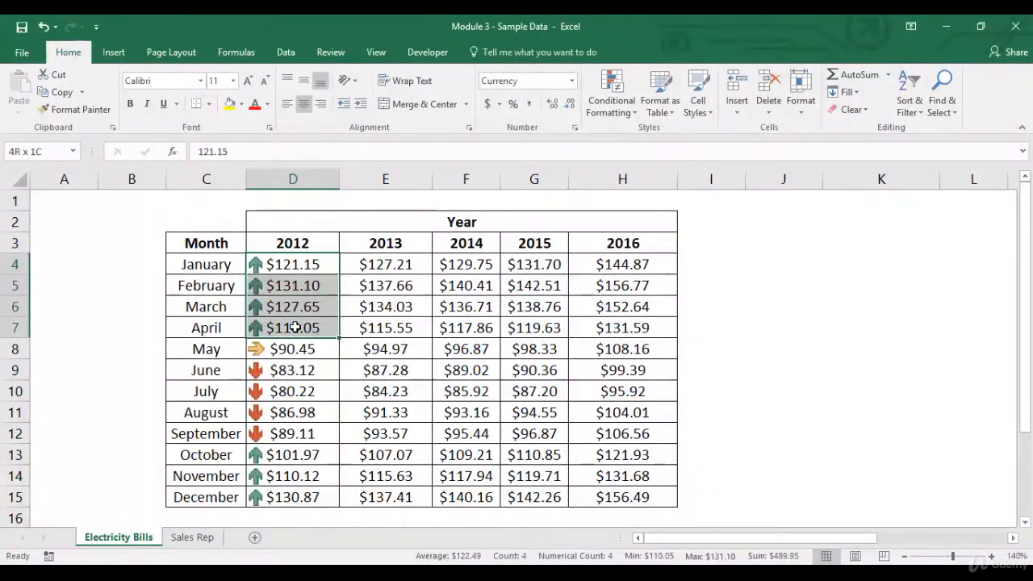
{"action": "left_click_drag", "start_coordinate": [297, 455], "coordinate": [298, 487]}
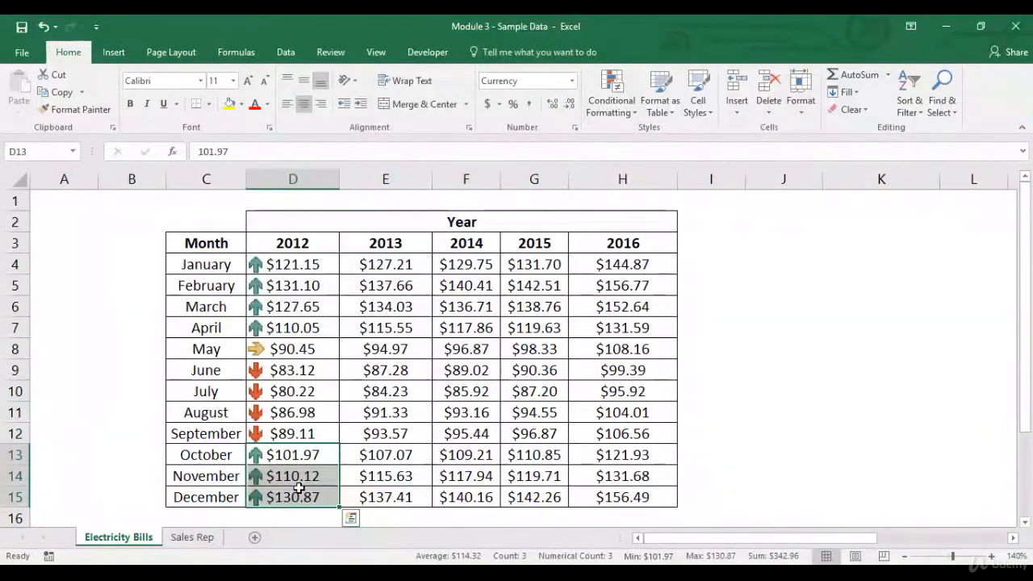
{"action": "left_click", "coordinate": [317, 348]}
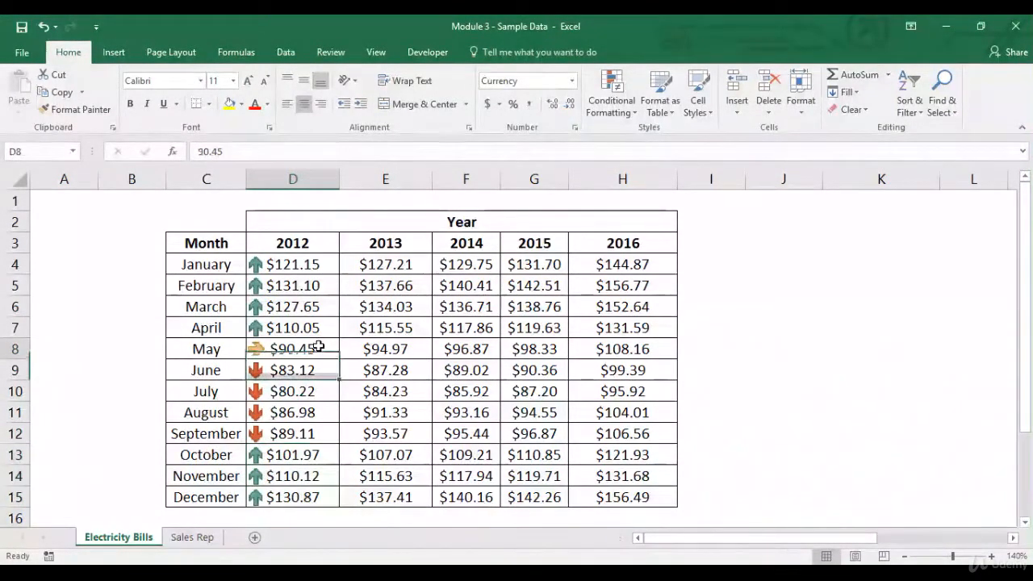
{"action": "left_click_drag", "start_coordinate": [304, 371], "coordinate": [303, 433]}
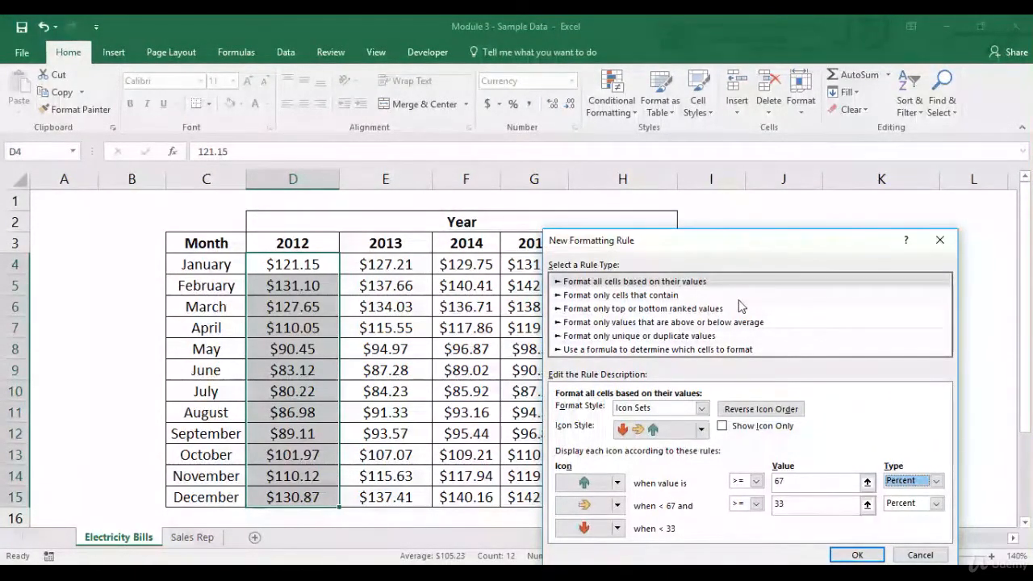
Step: Choose the formula-based rule type for the 2012 amounts and enter the condition =if(D4>100,1,0) with a relative cell reference
{"action": "left_click", "coordinate": [710, 349]}
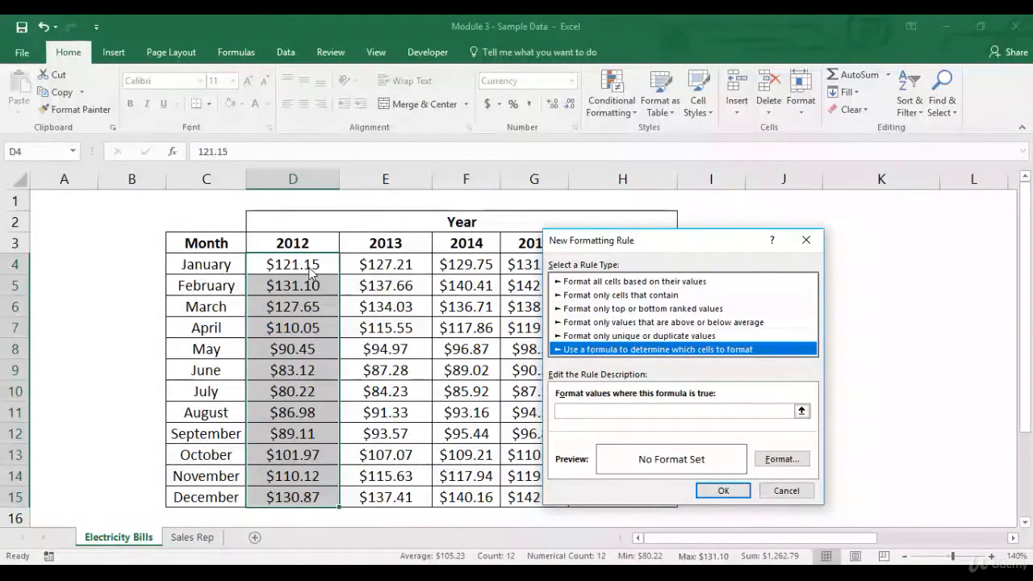
{"action": "left_click", "coordinate": [600, 411]}
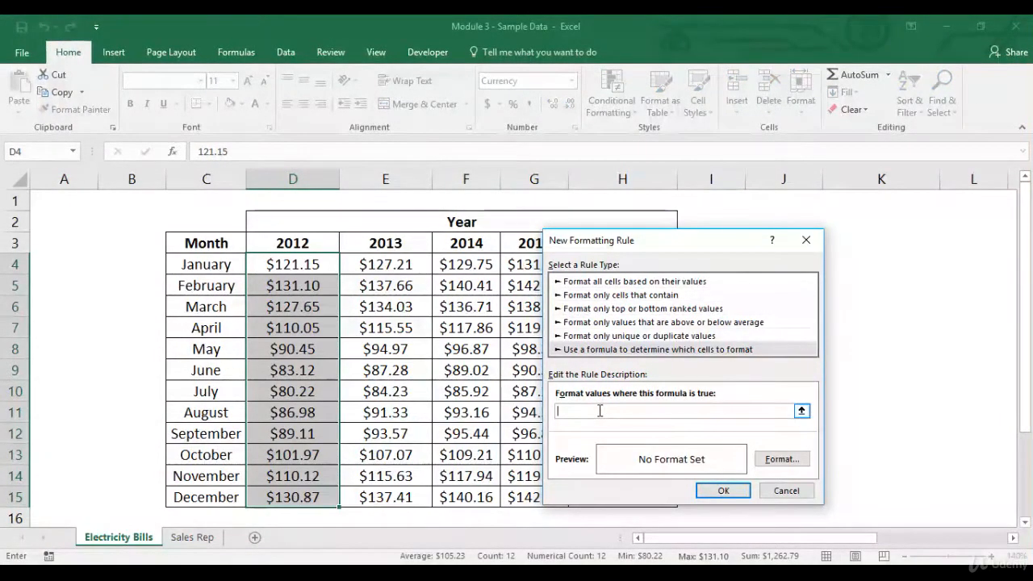
{"action": "type", "text": "=if"}
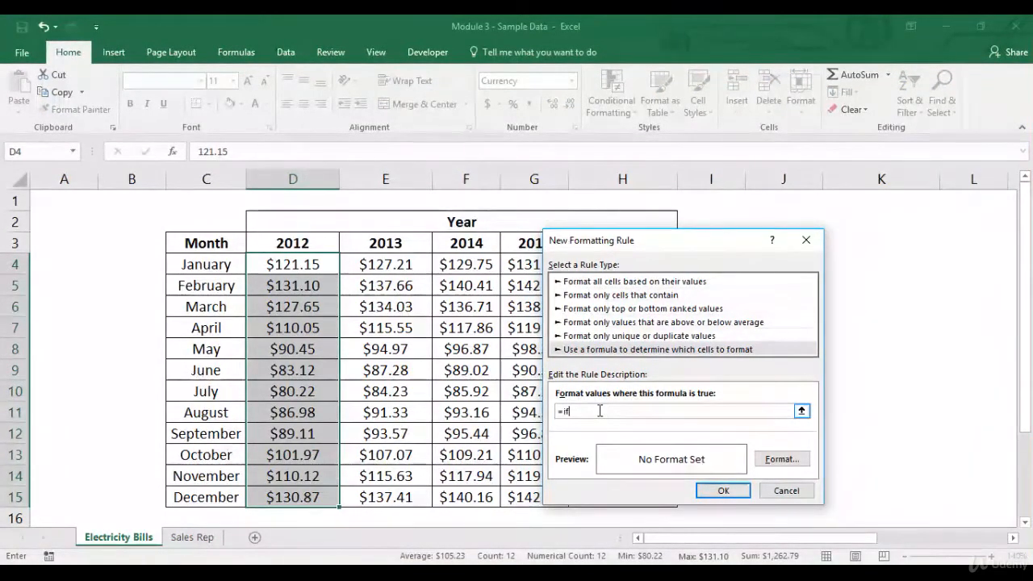
{"action": "type", "text": "("}
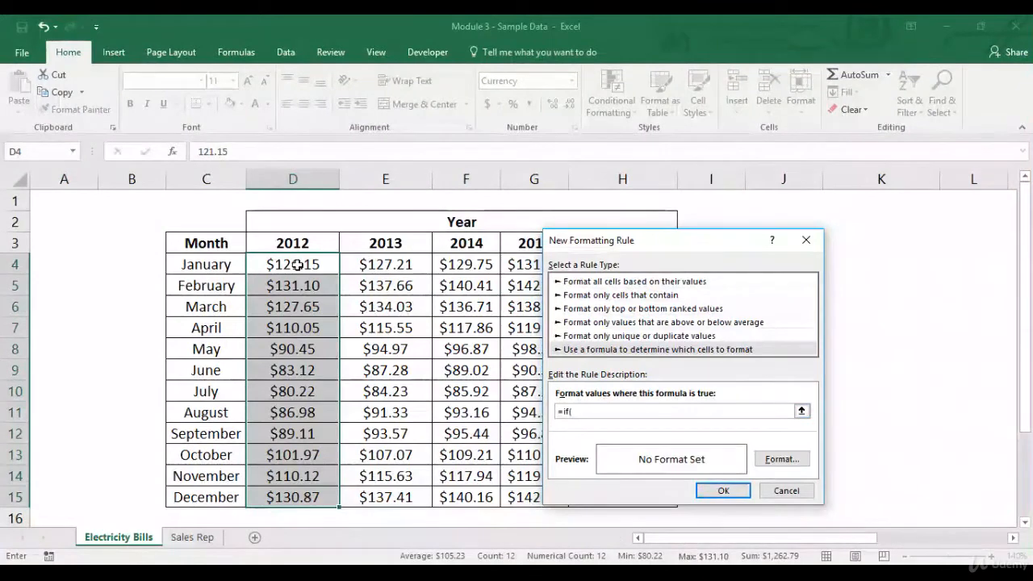
{"action": "left_click", "coordinate": [297, 264]}
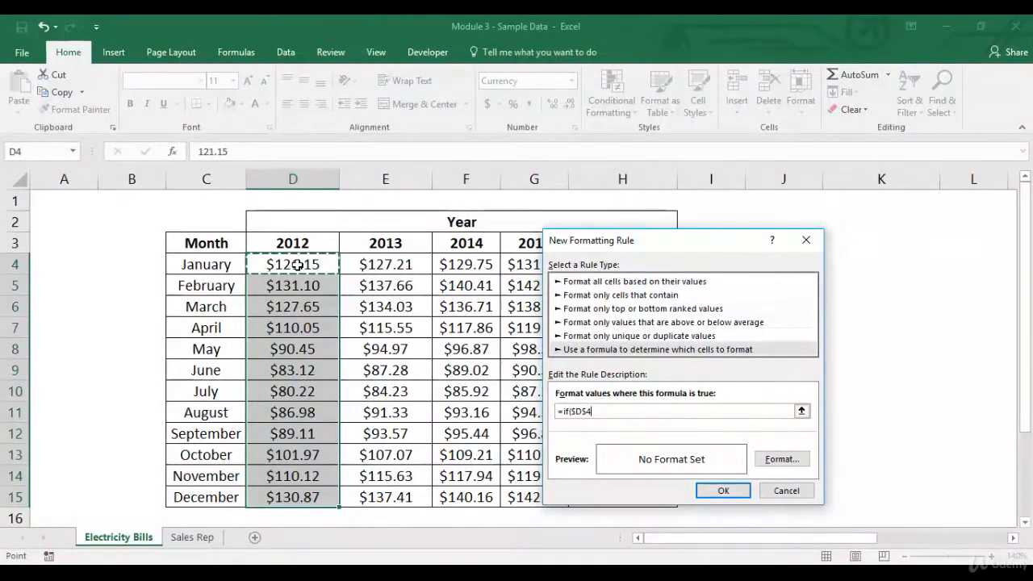
{"action": "key", "text": "F4"}
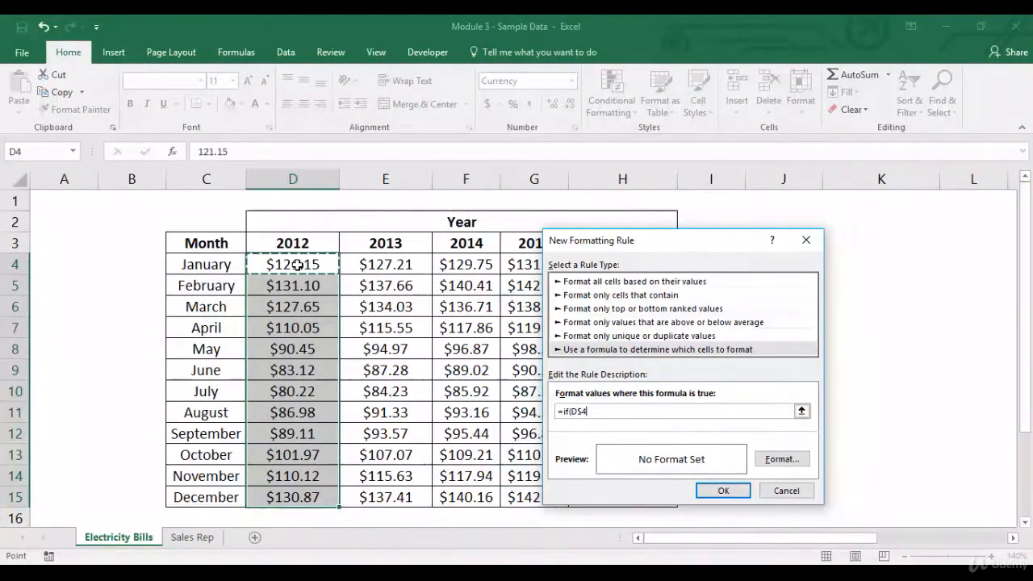
{"action": "key", "text": "F4"}
{"action": "key", "text": "F4"}
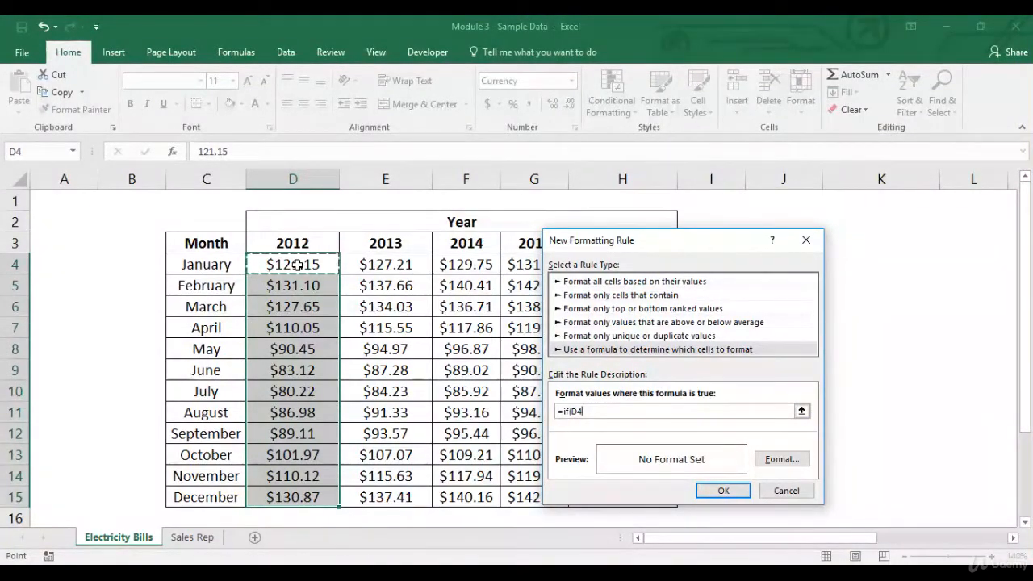
{"action": "type", "text": ">100,"}
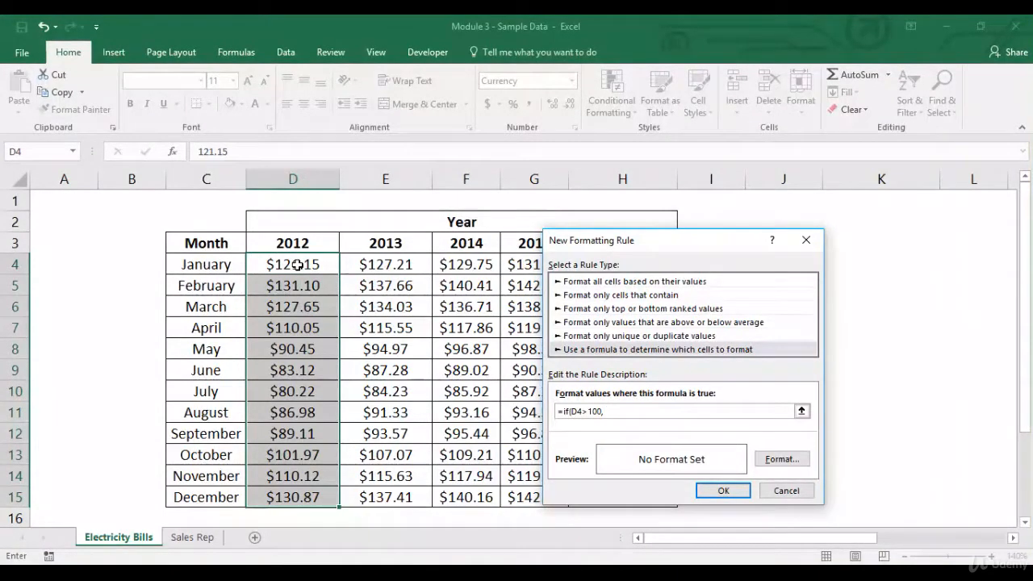
{"action": "type", "text": "1"}
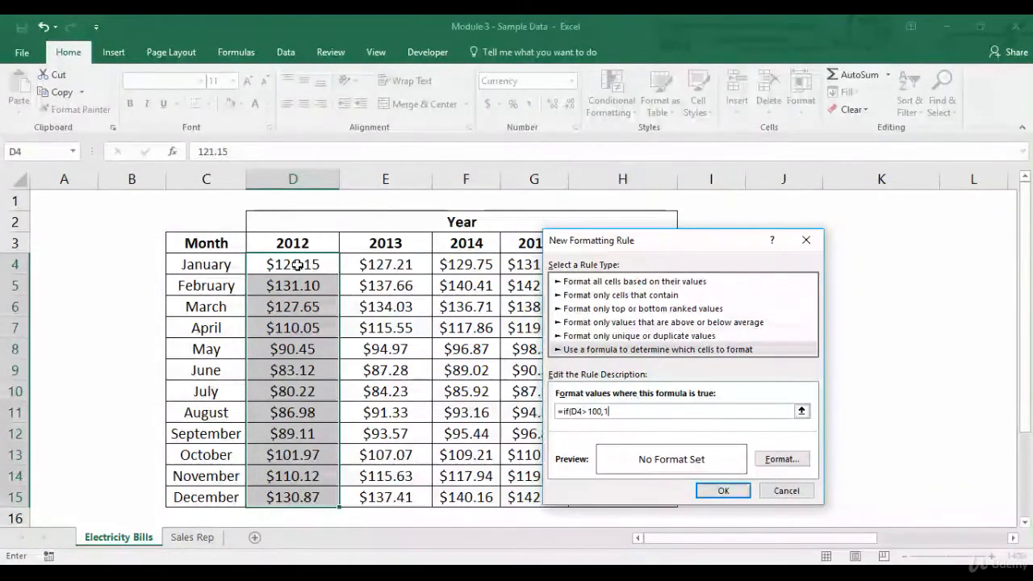
{"action": "type", "text": ",0)"}
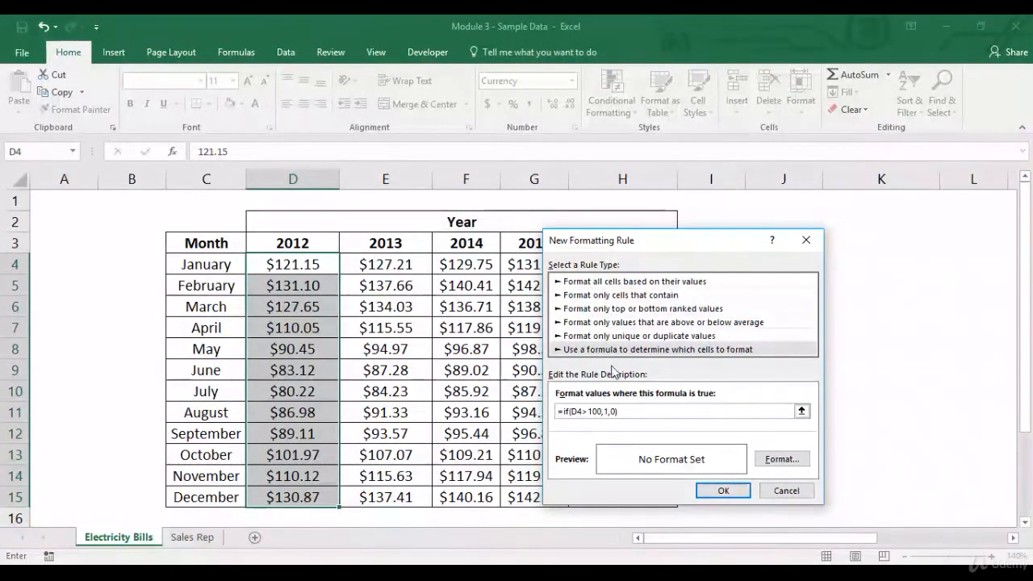
Step: Give the formula rule a solid blue fill and apply it to the 2012 amounts
{"action": "left_click", "coordinate": [781, 459]}
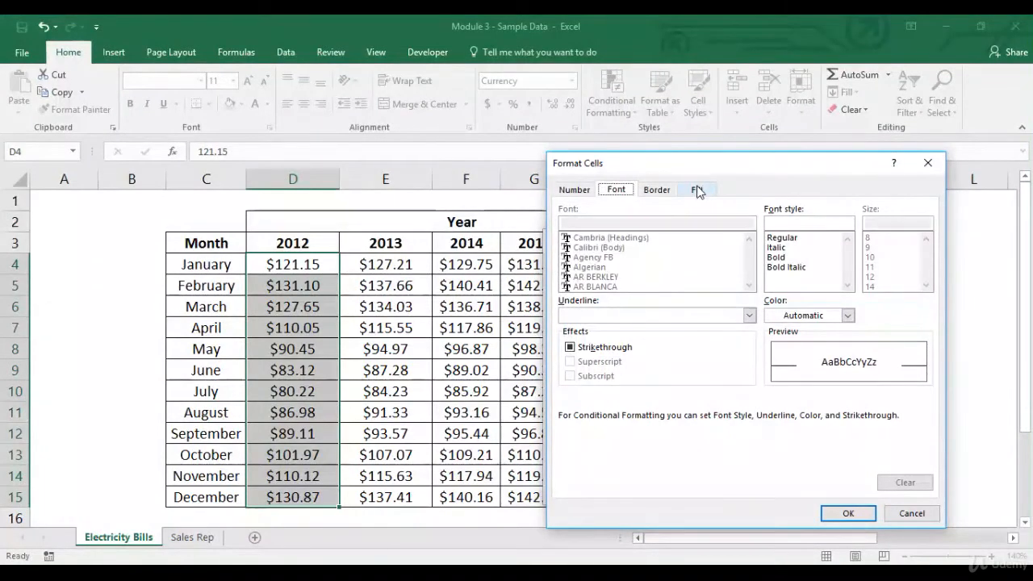
{"action": "left_click", "coordinate": [698, 190]}
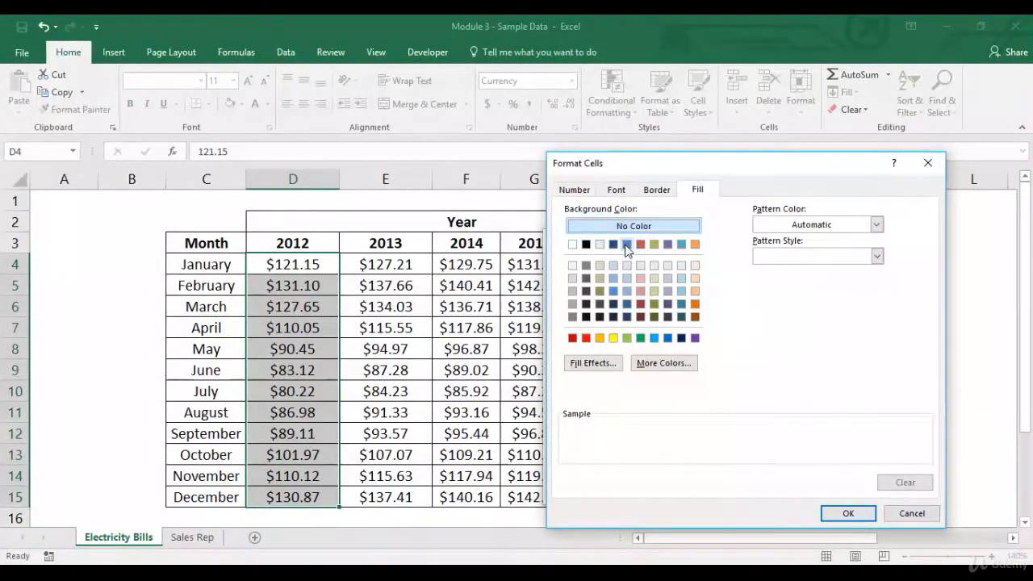
{"action": "left_click", "coordinate": [626, 245]}
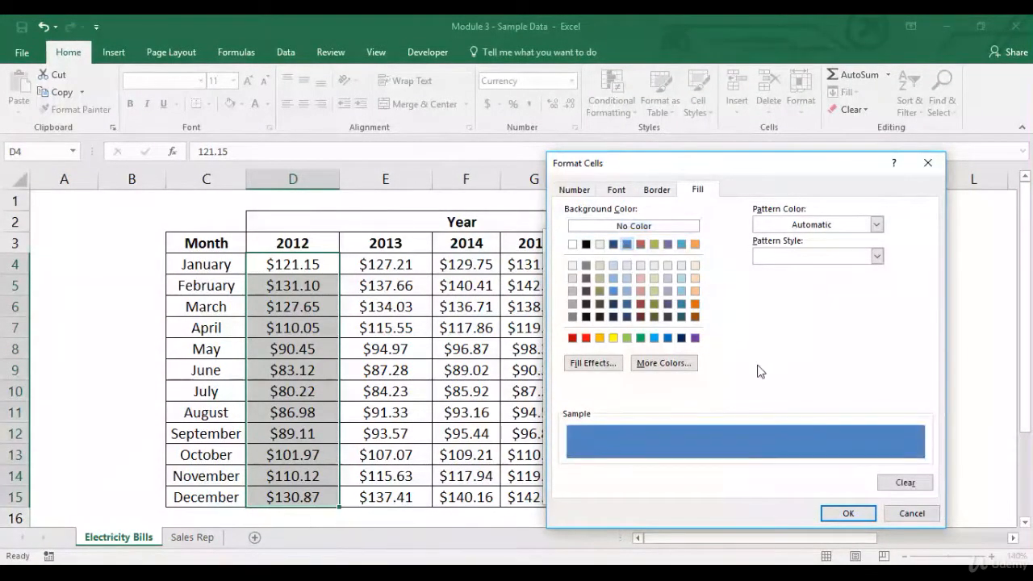
{"action": "left_click", "coordinate": [848, 515]}
{"action": "left_click", "coordinate": [737, 488]}
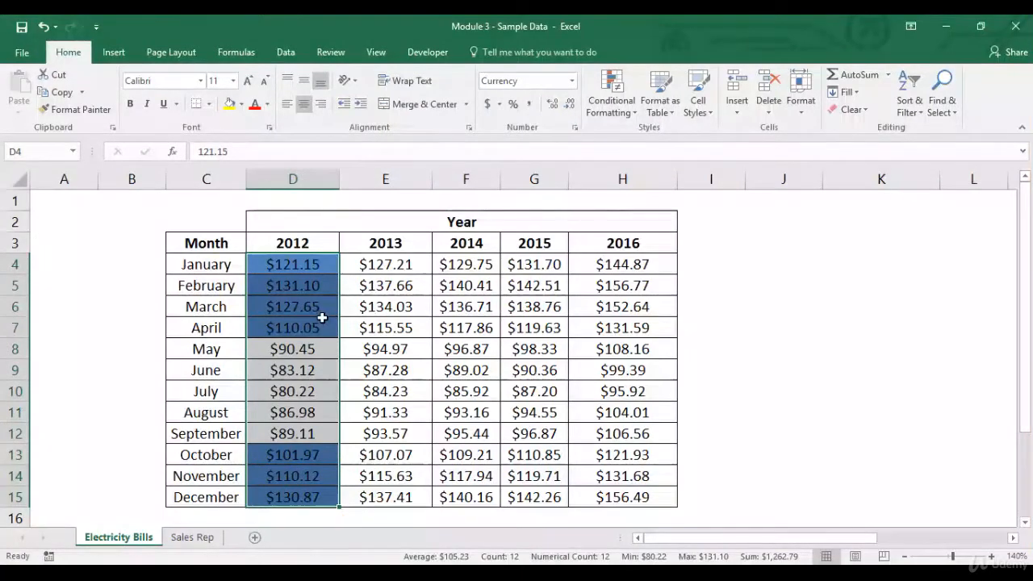
{"action": "left_click", "coordinate": [690, 269]}
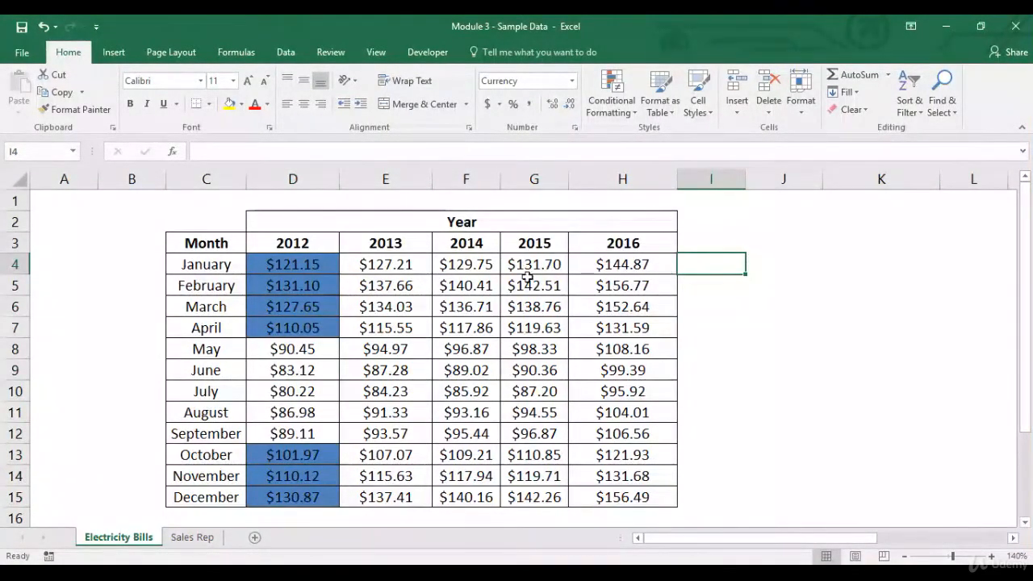
Step: Clear the conditional formatting rules from the 2012 amounts in D4:D15
{"action": "left_click_drag", "start_coordinate": [323, 269], "coordinate": [307, 410]}
{"action": "left_click_drag", "start_coordinate": [296, 486], "coordinate": [295, 493]}
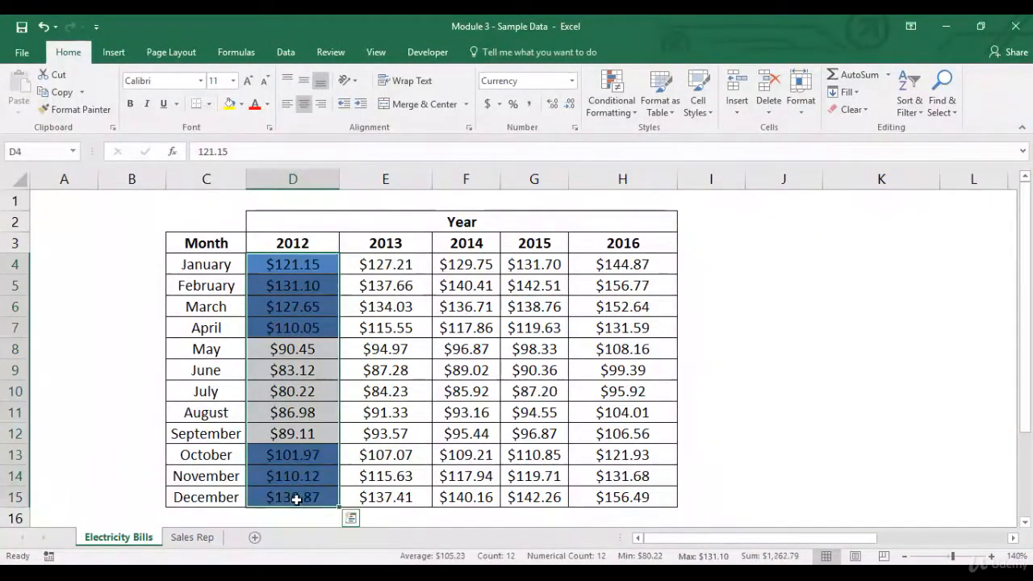
{"action": "left_click", "coordinate": [611, 95]}
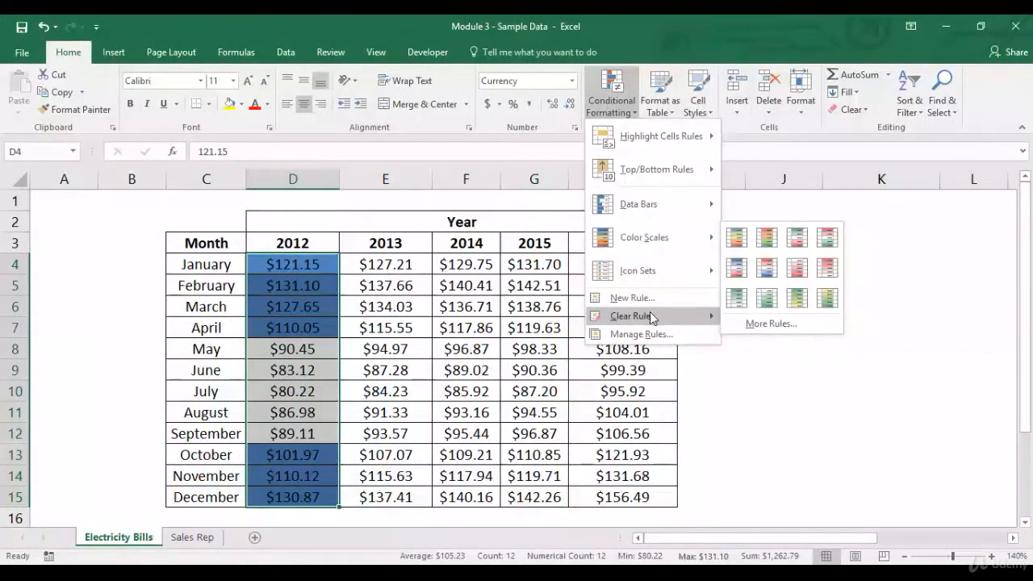
{"action": "mouse_move", "coordinate": [646, 316]}
{"action": "left_click", "coordinate": [765, 317]}
Step: Start a new formula-based formatting rule for the month names in C4:C15
{"action": "left_click_drag", "start_coordinate": [235, 265], "coordinate": [218, 493]}
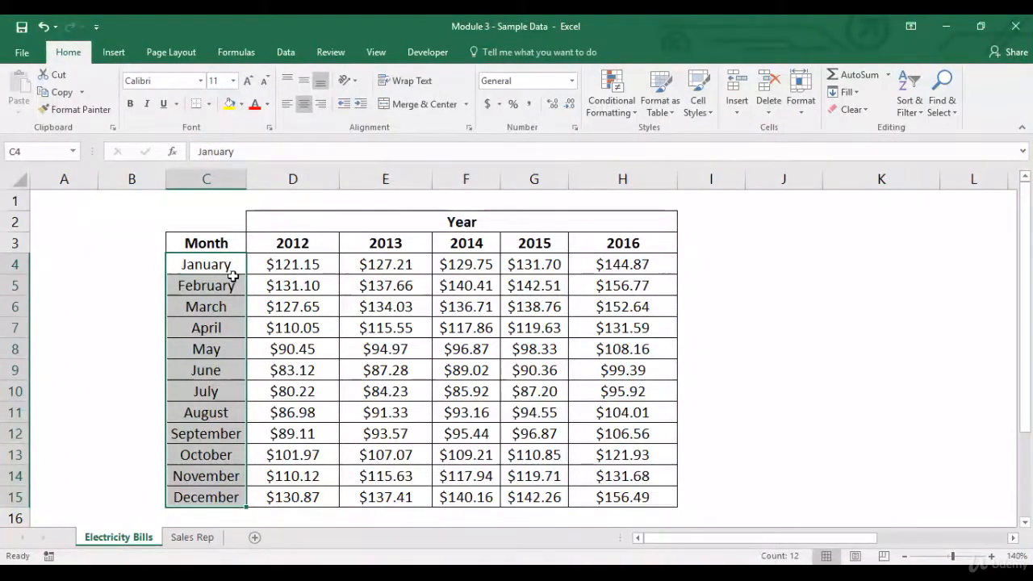
{"action": "left_click", "coordinate": [617, 115]}
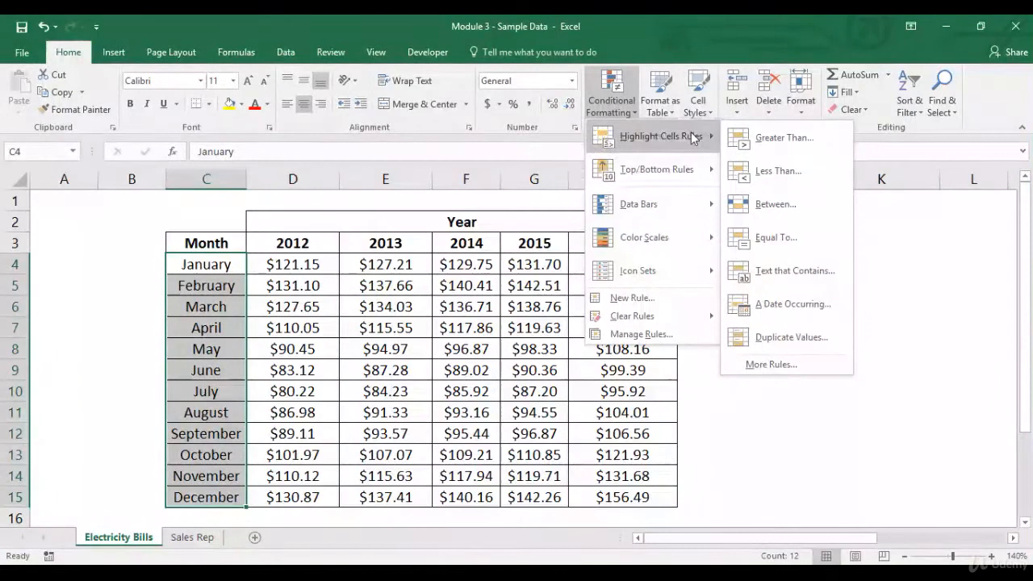
{"action": "left_click", "coordinate": [770, 364]}
{"action": "left_click", "coordinate": [592, 350]}
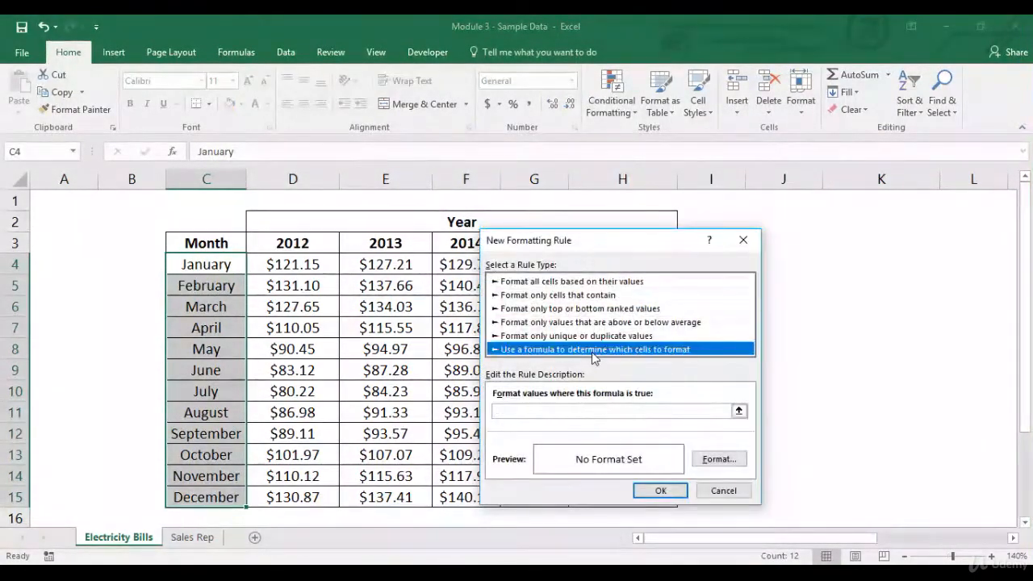
{"action": "left_click", "coordinate": [580, 410]}
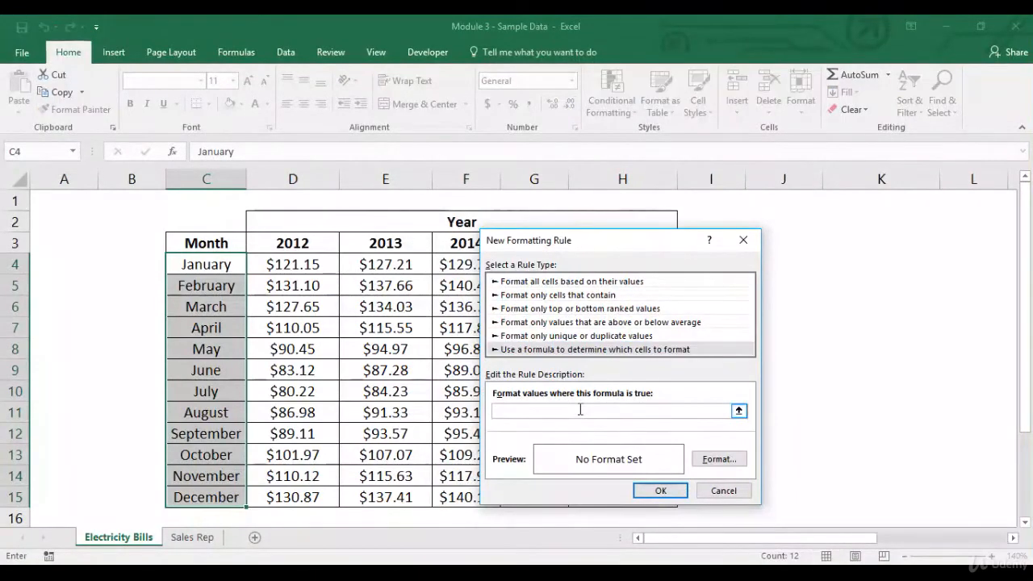
Step: Enter the rule formula =SUM(D4:H4)>500 with relative references to January's amounts for 2012 to 2016
{"action": "type", "text": "=SUM("}
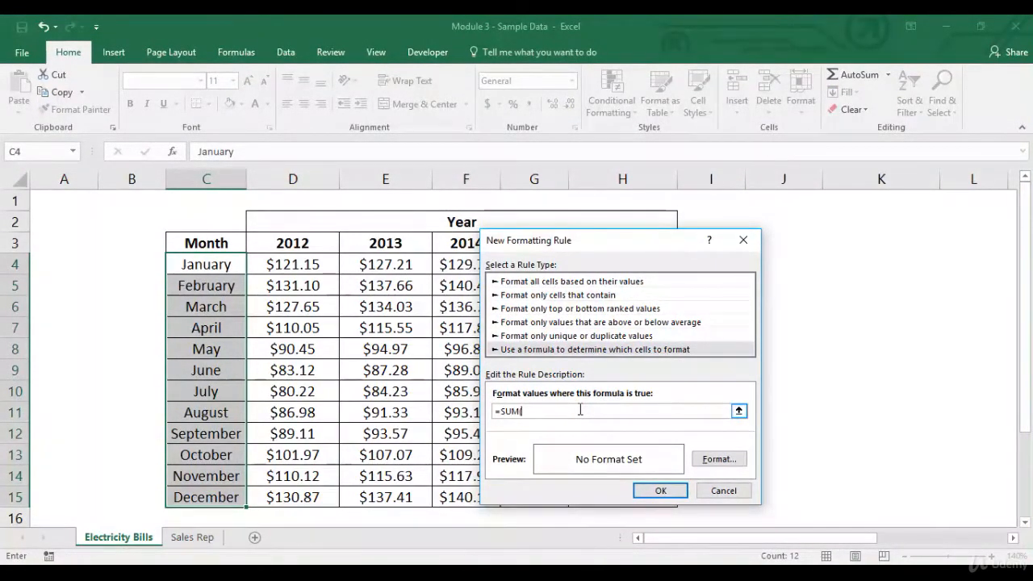
{"action": "left_click_drag", "start_coordinate": [630, 237], "coordinate": [861, 222]}
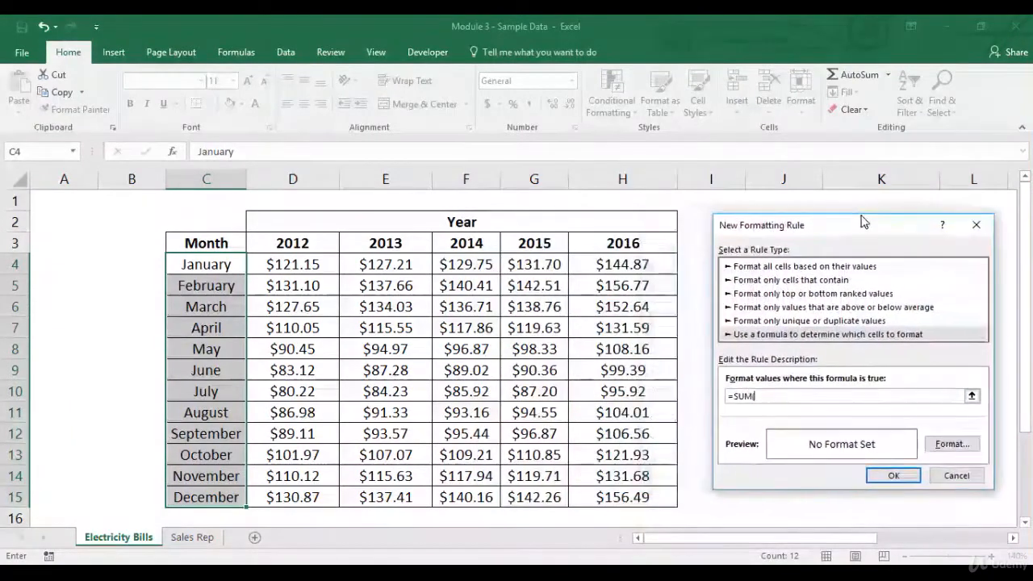
{"action": "left_click_drag", "start_coordinate": [299, 260], "coordinate": [595, 260]}
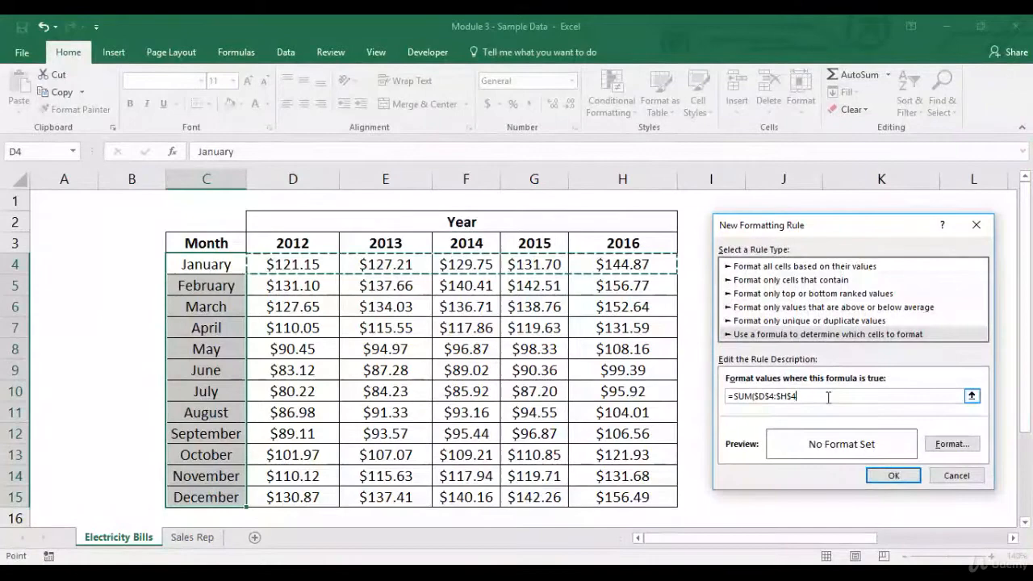
{"action": "key", "text": "F4"}
{"action": "key", "text": "F4"}
{"action": "key", "text": "F4"}
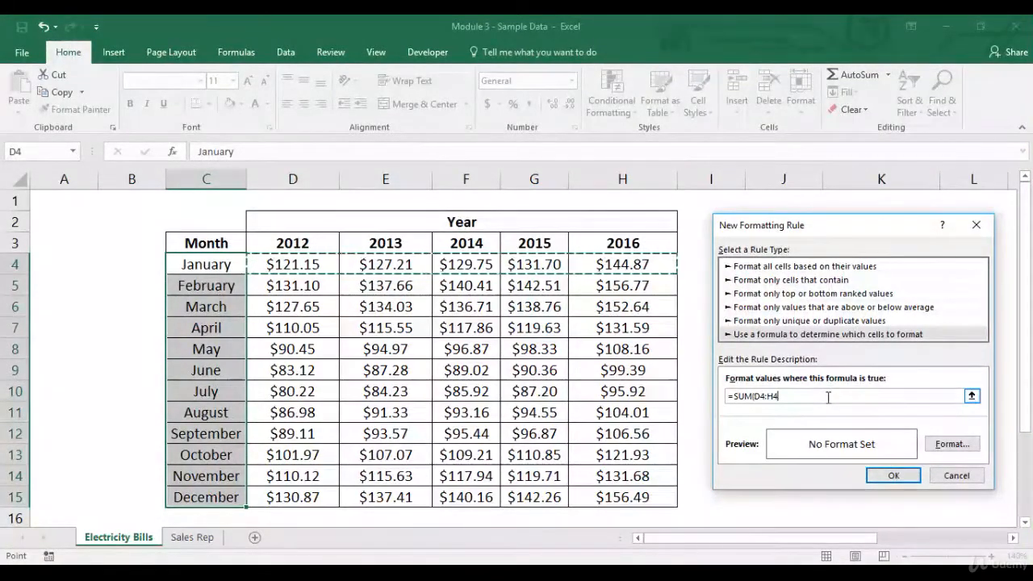
{"action": "type", "text": ")"}
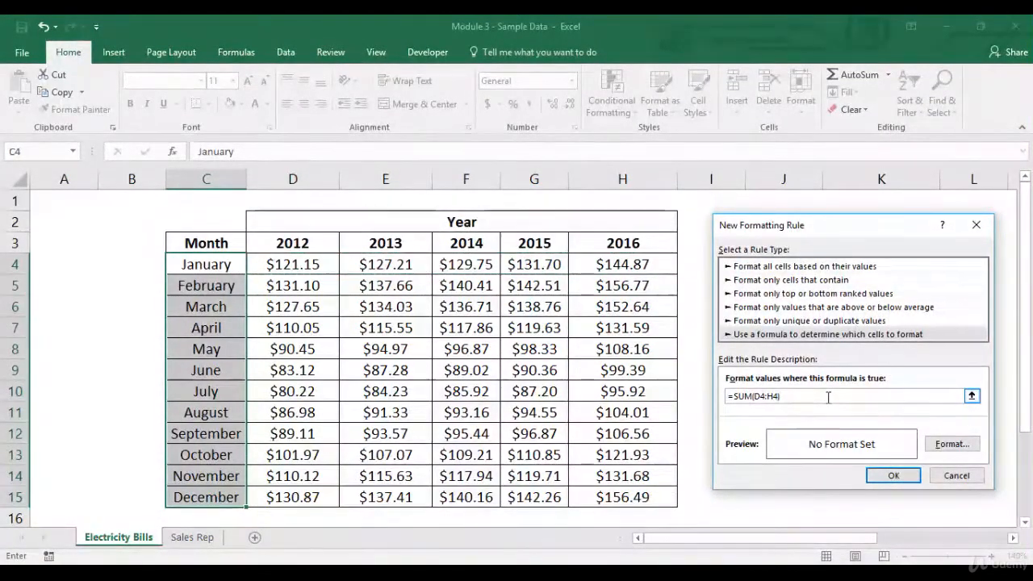
{"action": "type", "text": ">500"}
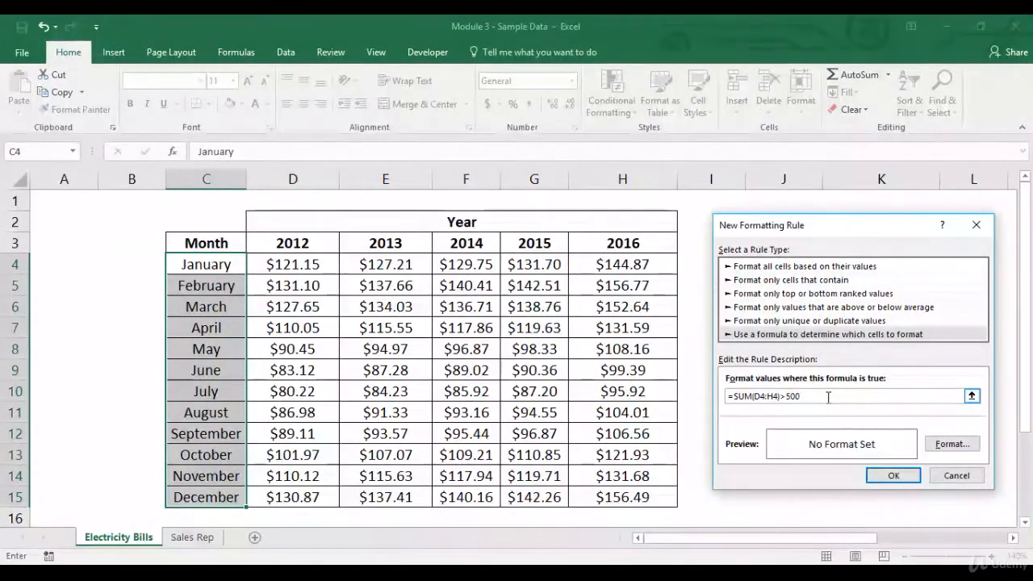
Step: Format the rule with a light red background and a dark blue vertical stripe pattern, and apply it to the month names
{"action": "left_click", "coordinate": [965, 446]}
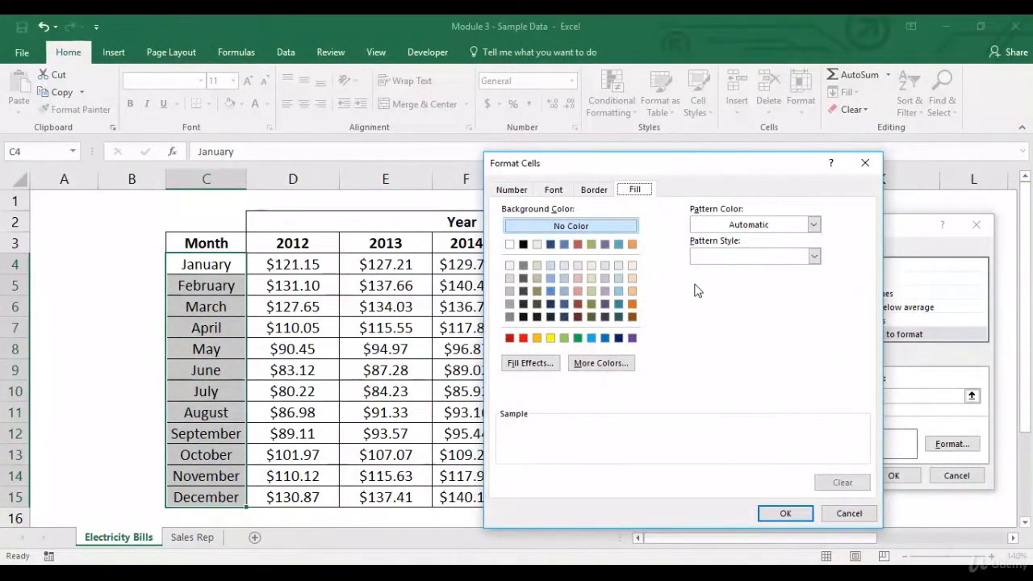
{"action": "left_click", "coordinate": [578, 291]}
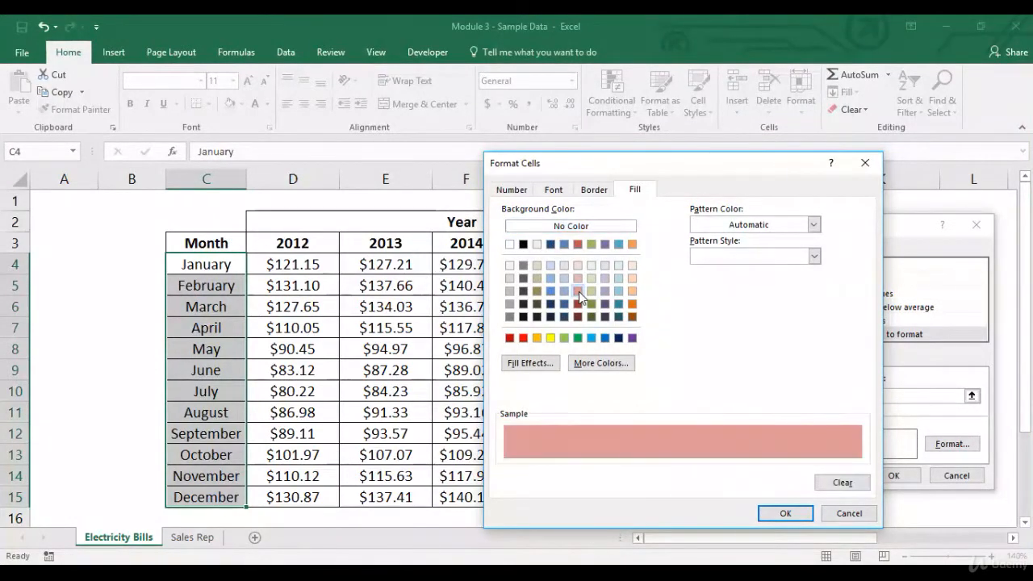
{"action": "left_click", "coordinate": [813, 226]}
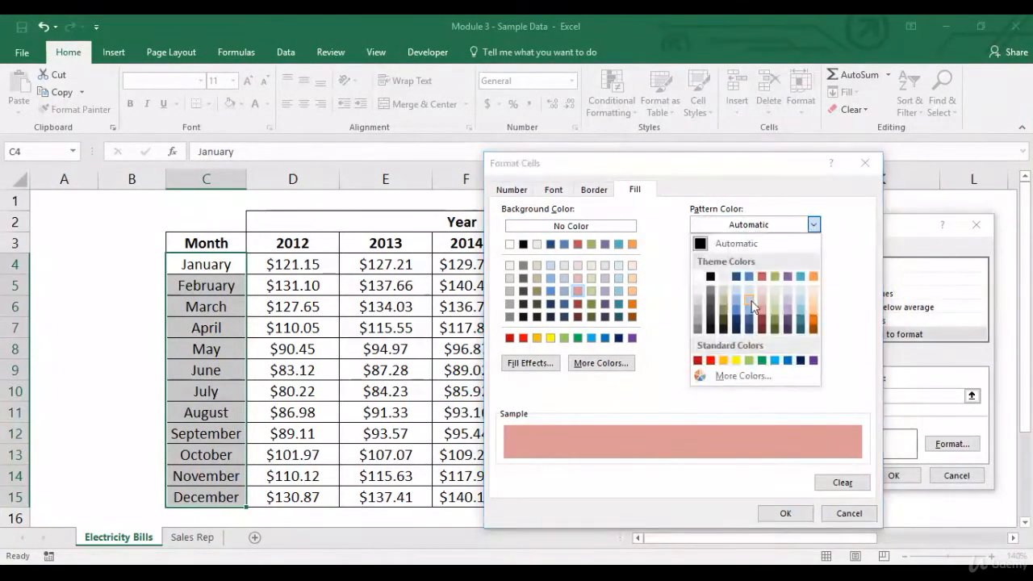
{"action": "left_click", "coordinate": [763, 317]}
{"action": "left_click", "coordinate": [774, 255]}
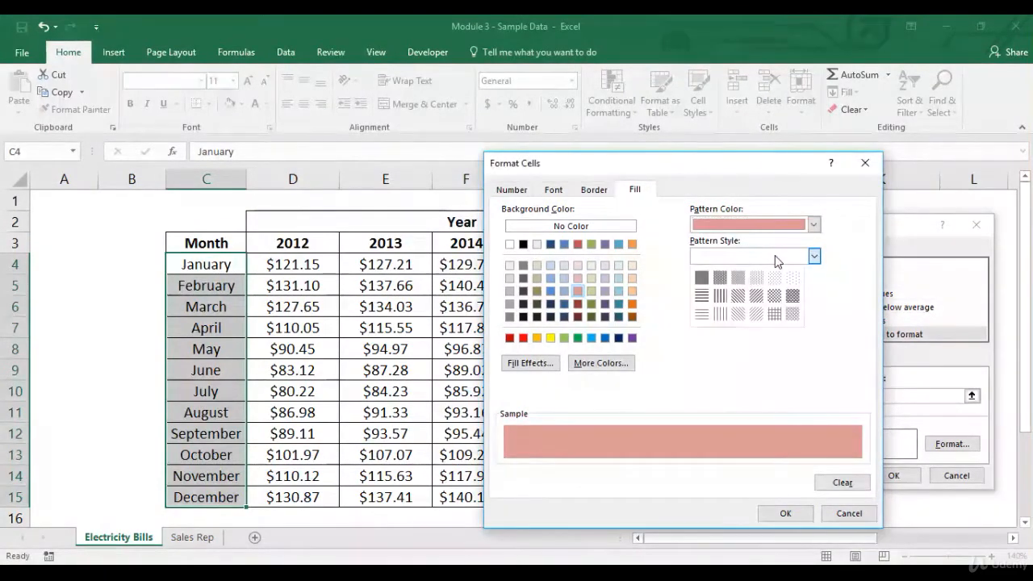
{"action": "left_click", "coordinate": [720, 295]}
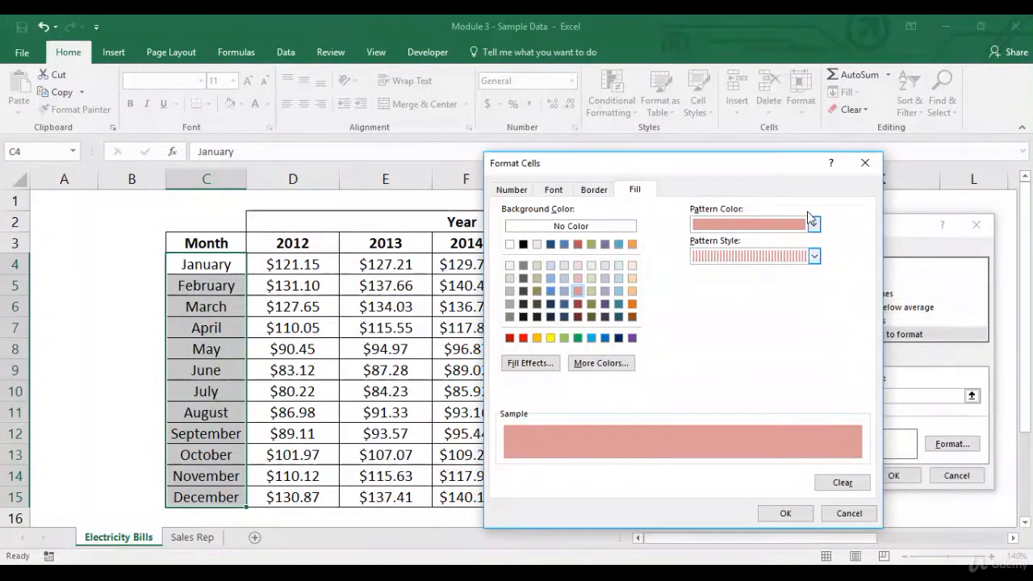
{"action": "left_click", "coordinate": [813, 226]}
{"action": "left_click", "coordinate": [734, 274]}
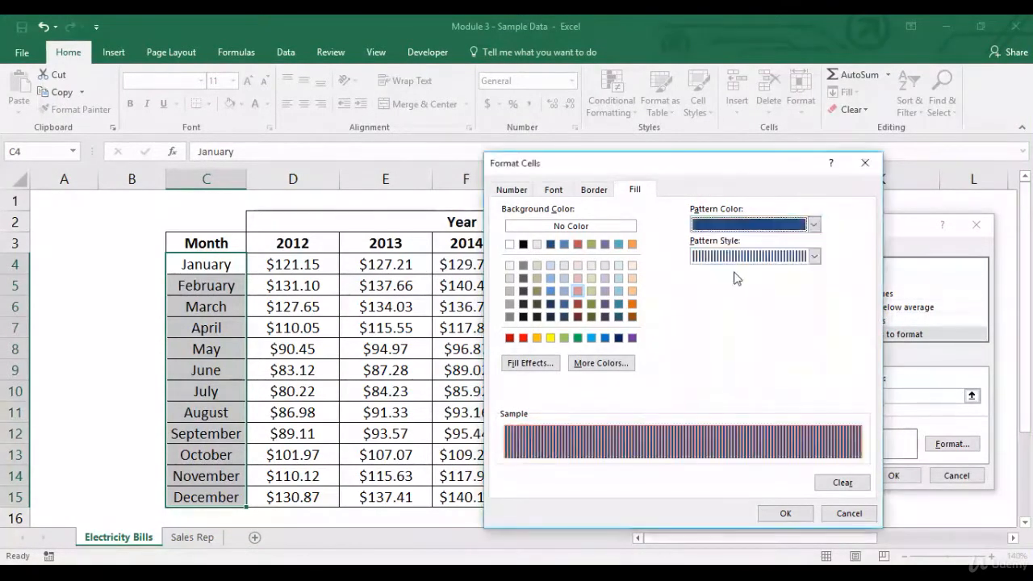
{"action": "left_click", "coordinate": [786, 514]}
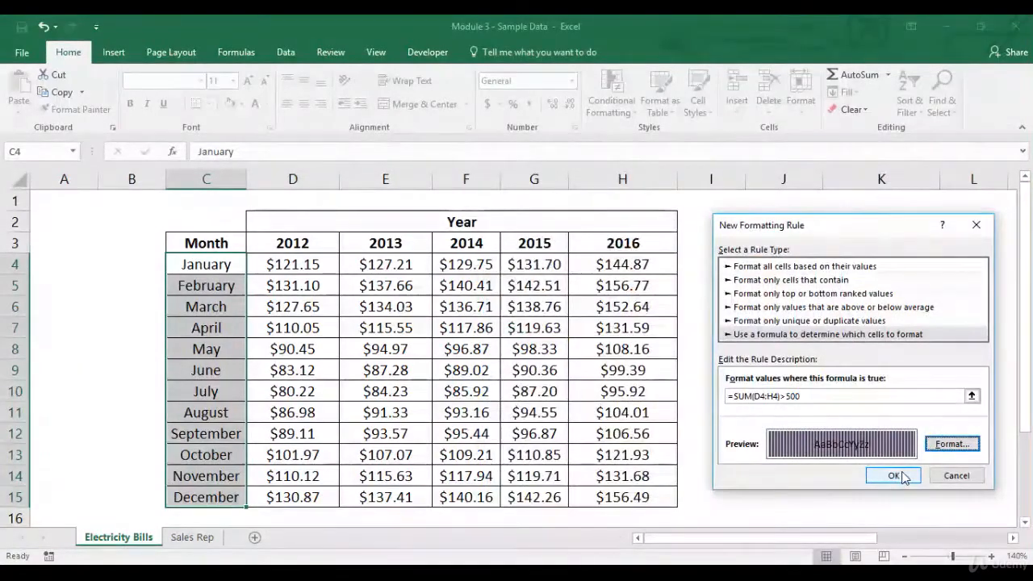
{"action": "left_click", "coordinate": [894, 476]}
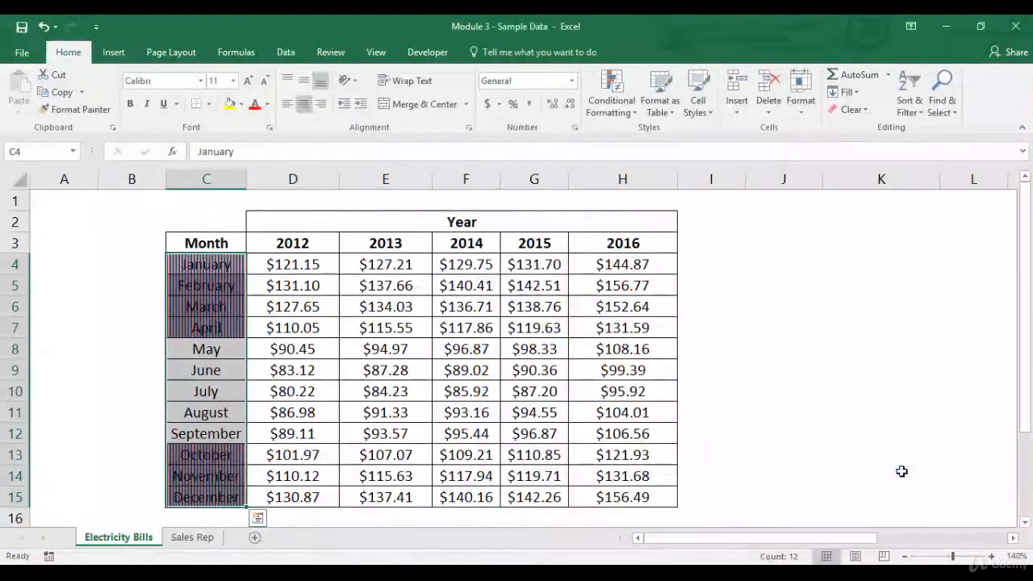
Step: Check which month names, from January to April and October to December, are highlighted by the five-year sum rule
{"action": "left_click", "coordinate": [260, 263]}
{"action": "left_click_drag", "start_coordinate": [203, 264], "coordinate": [231, 328]}
{"action": "left_click_drag", "start_coordinate": [221, 451], "coordinate": [203, 500]}
{"action": "left_click", "coordinate": [169, 219]}
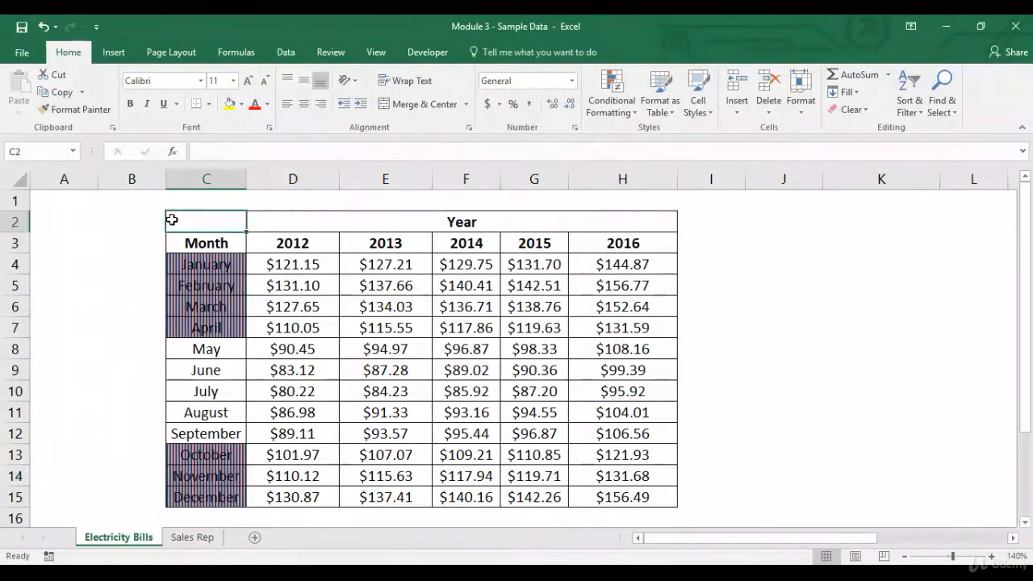